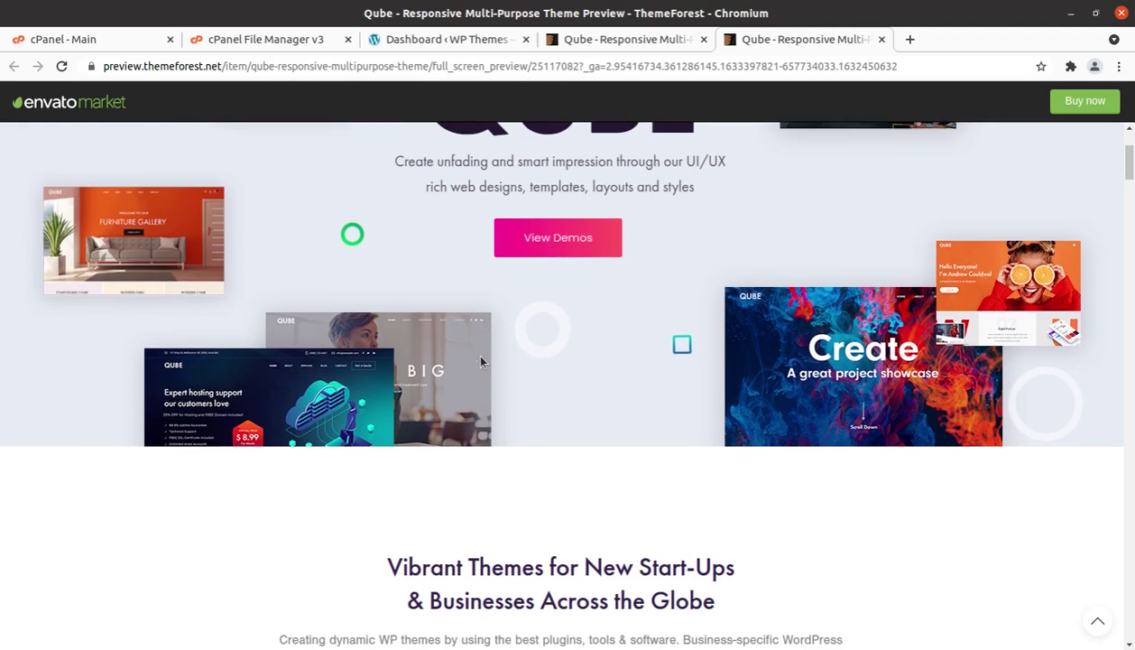
# Look over the Qube theme's introduction and open the Main Demo from the pre-built home page demos in a new tab.
pyautogui.scroll(-5, 481, 361)
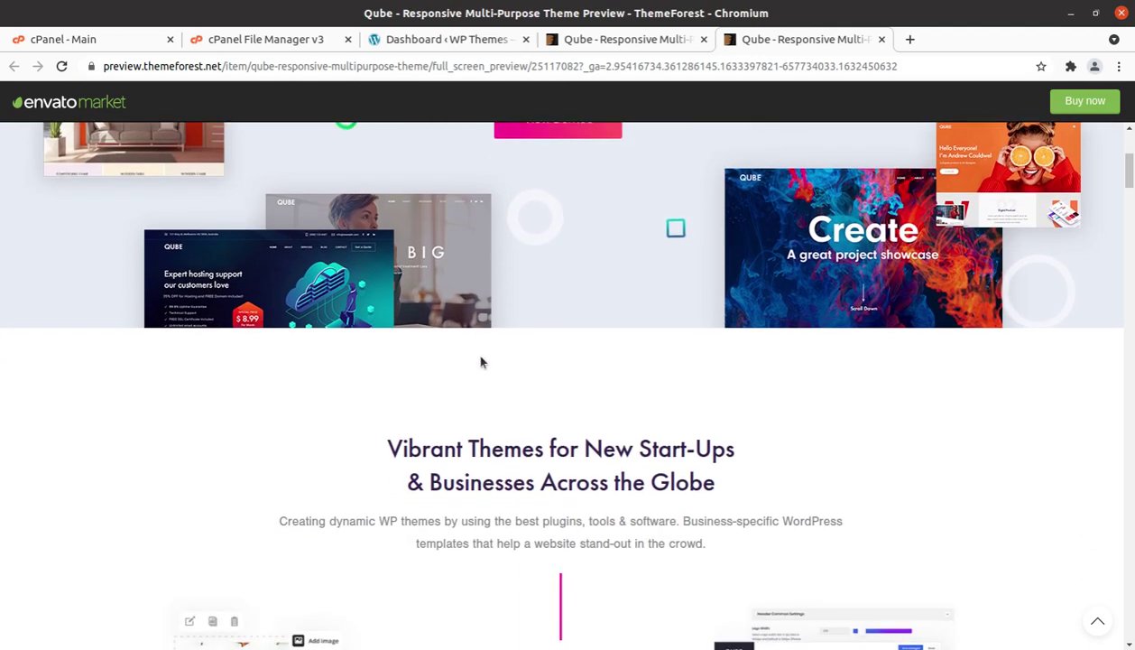
pyautogui.scroll(-1, 481, 361)
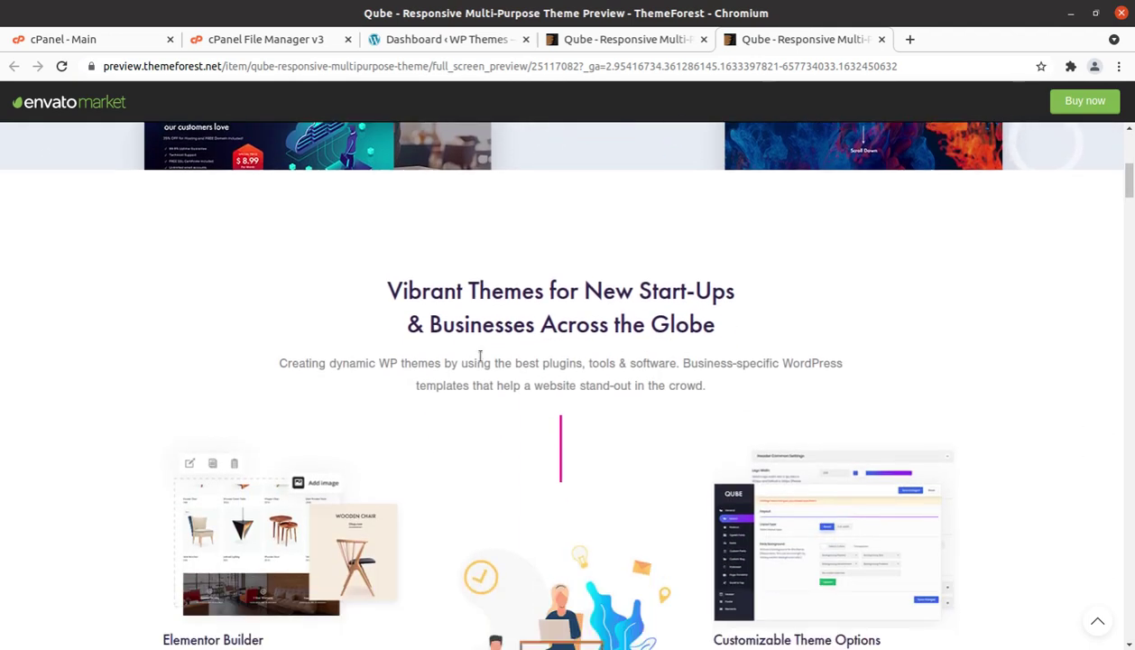
pyautogui.scroll(6, 481, 357)
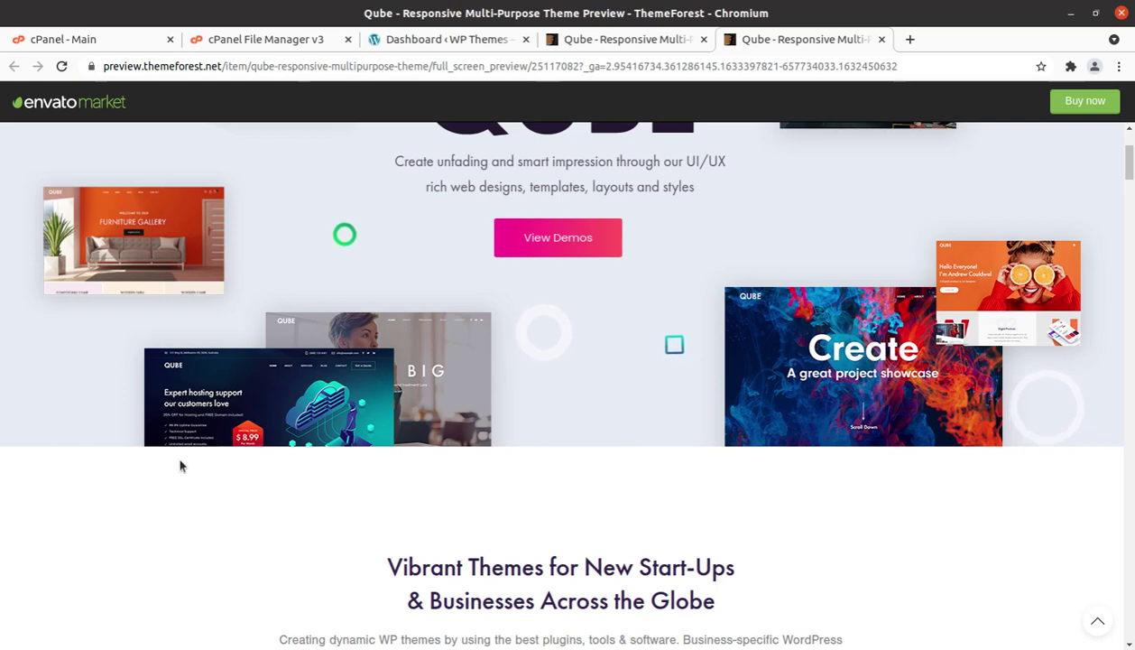
pyautogui.scroll(3, 179, 466)
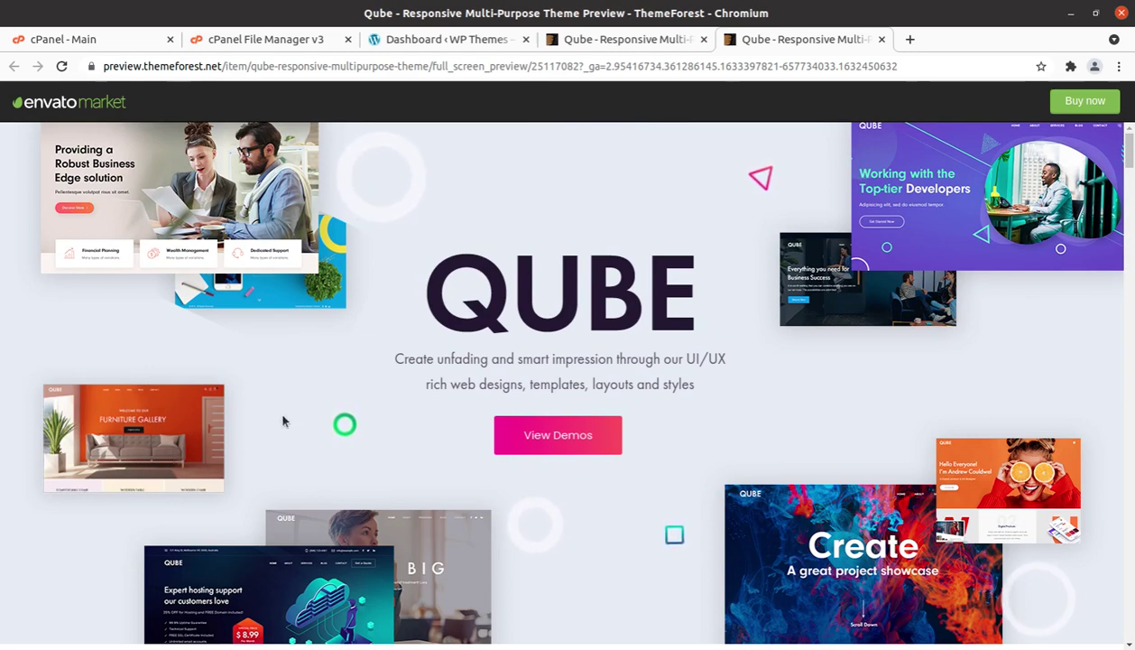
pyautogui.scroll(-1, 283, 421)
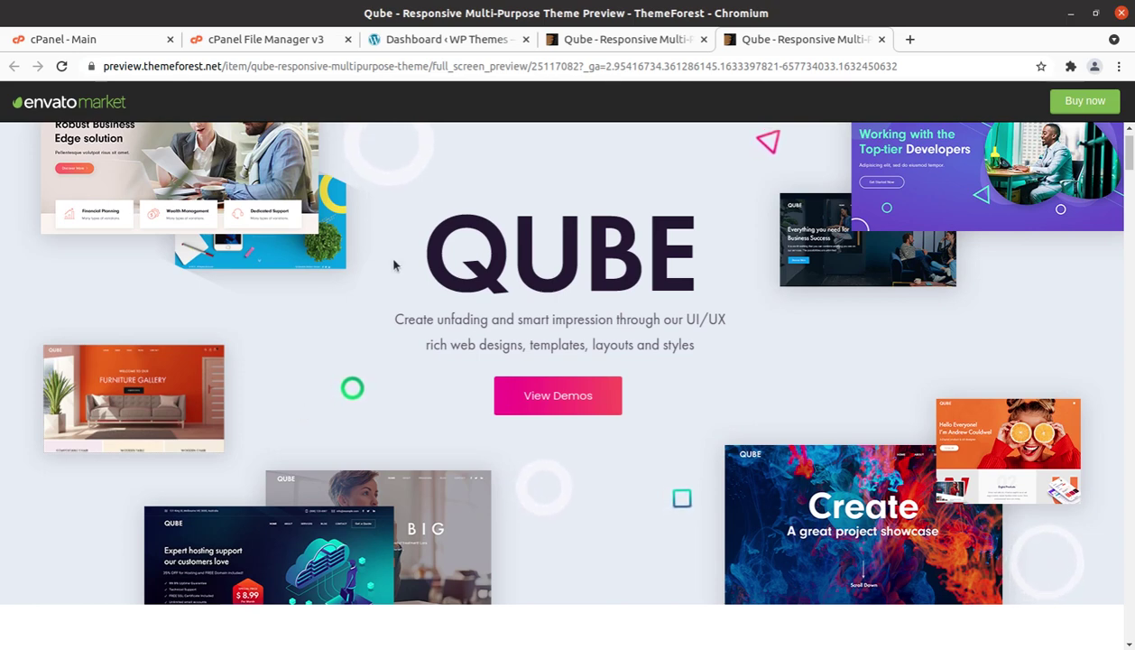
pyautogui.scroll(-3, 336, 351)
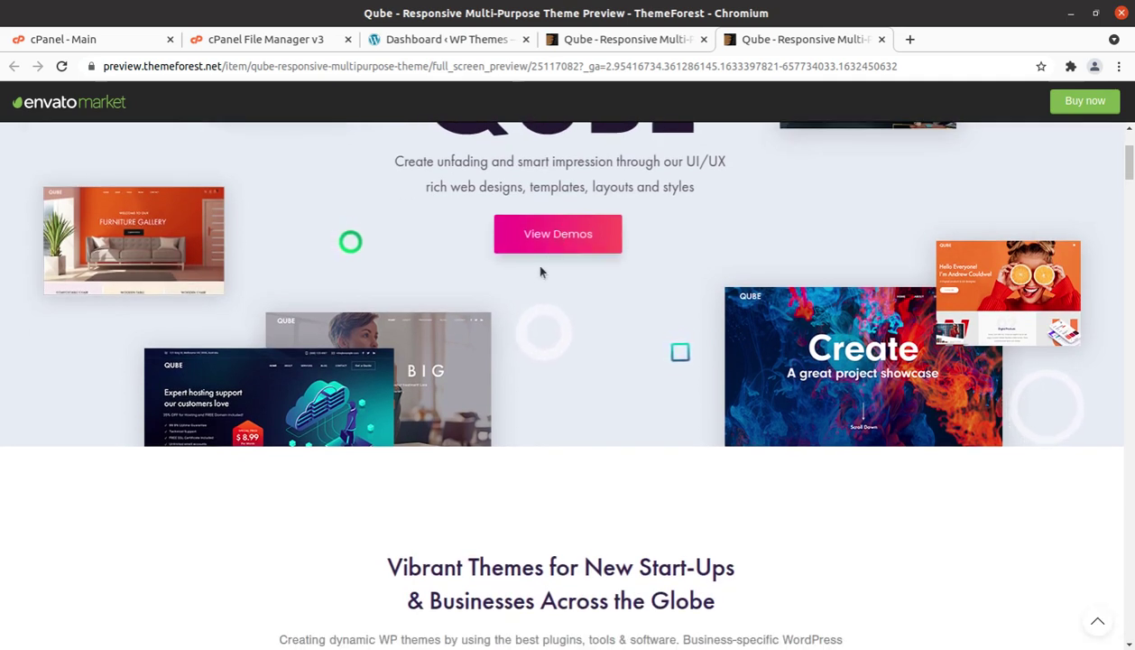
pyautogui.scroll(-15, 546, 257)
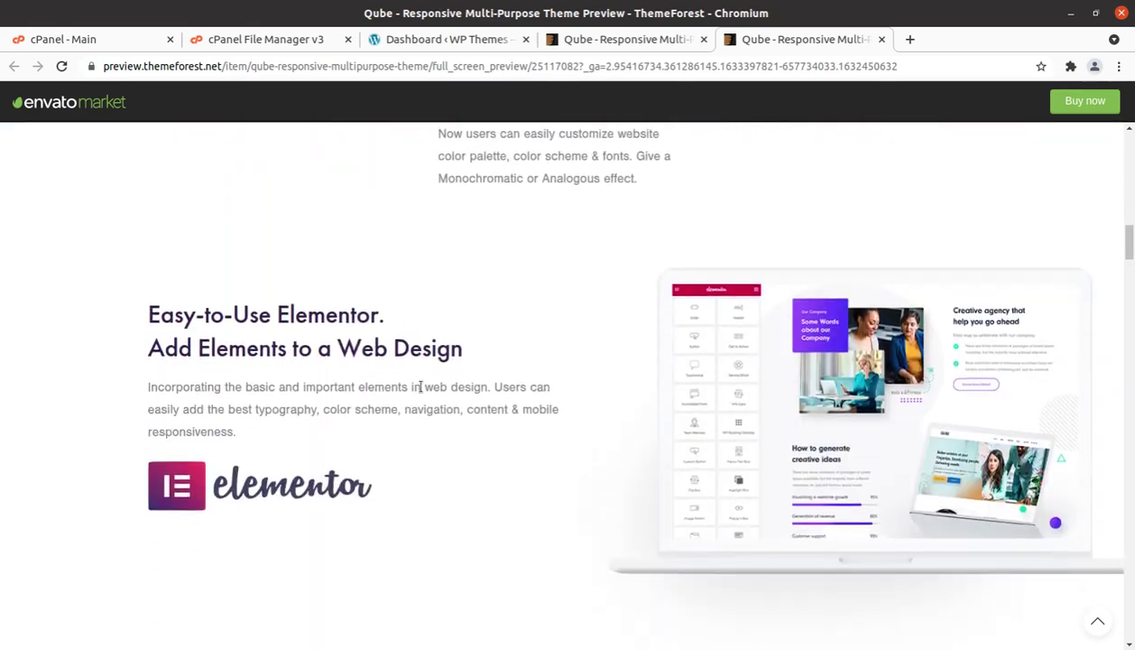
pyautogui.scroll(-10, 421, 386)
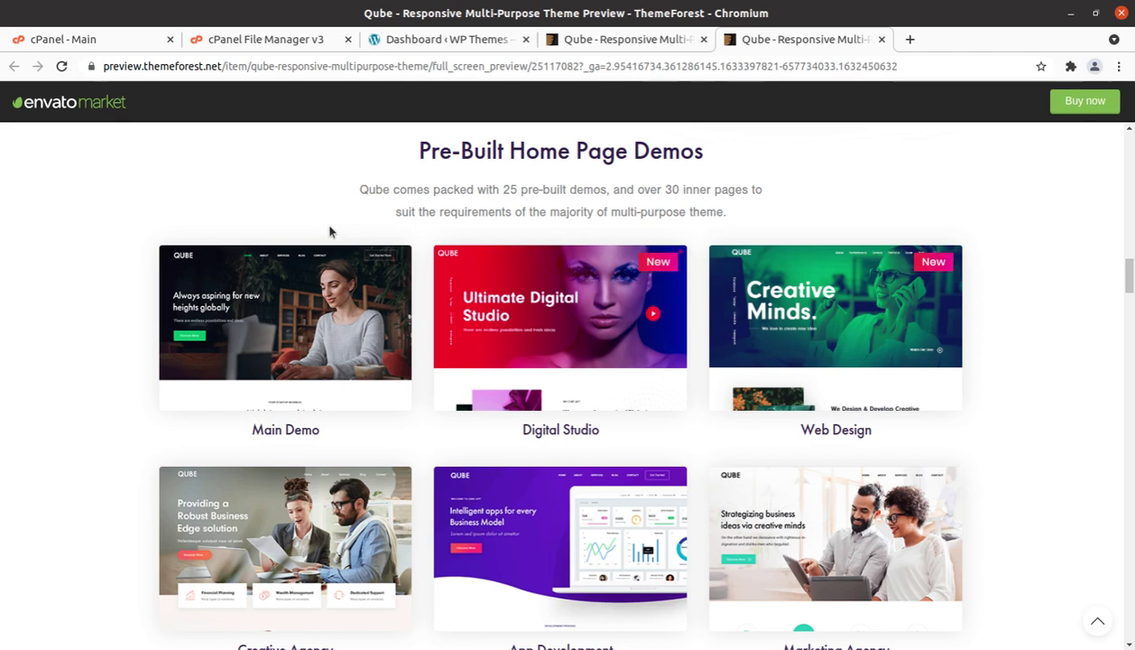
pyautogui.click(271, 426)
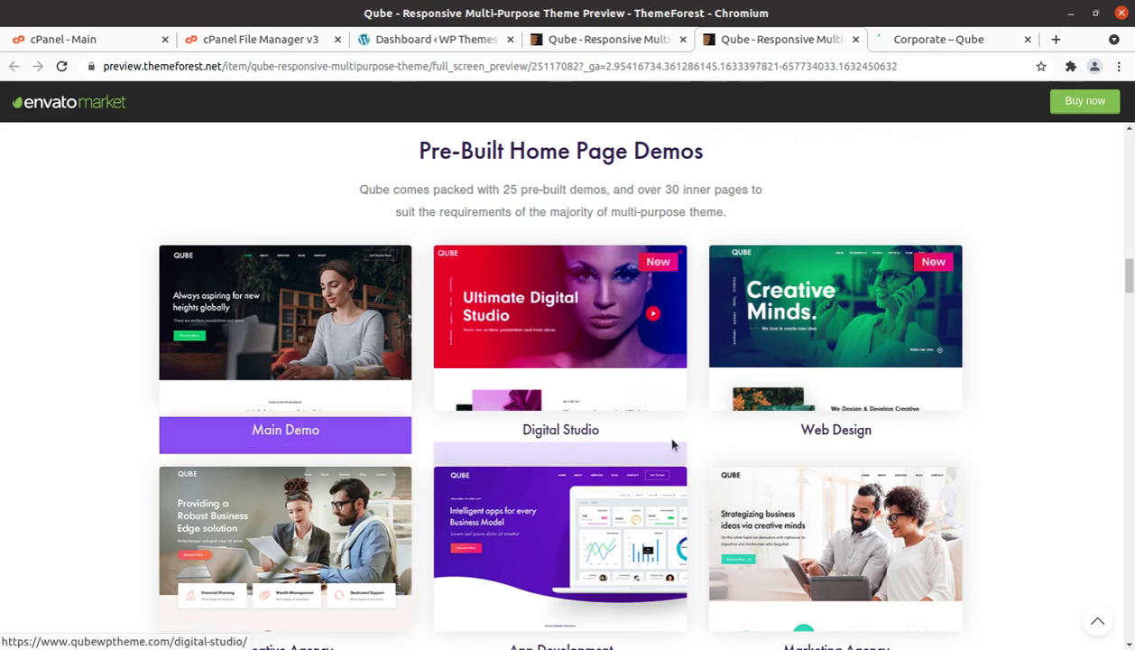
# Browse the pre-built home page demos and open Creative Portfolio and Mobile Slider in separate background tabs.
pyautogui.scroll(-3, 686, 451)
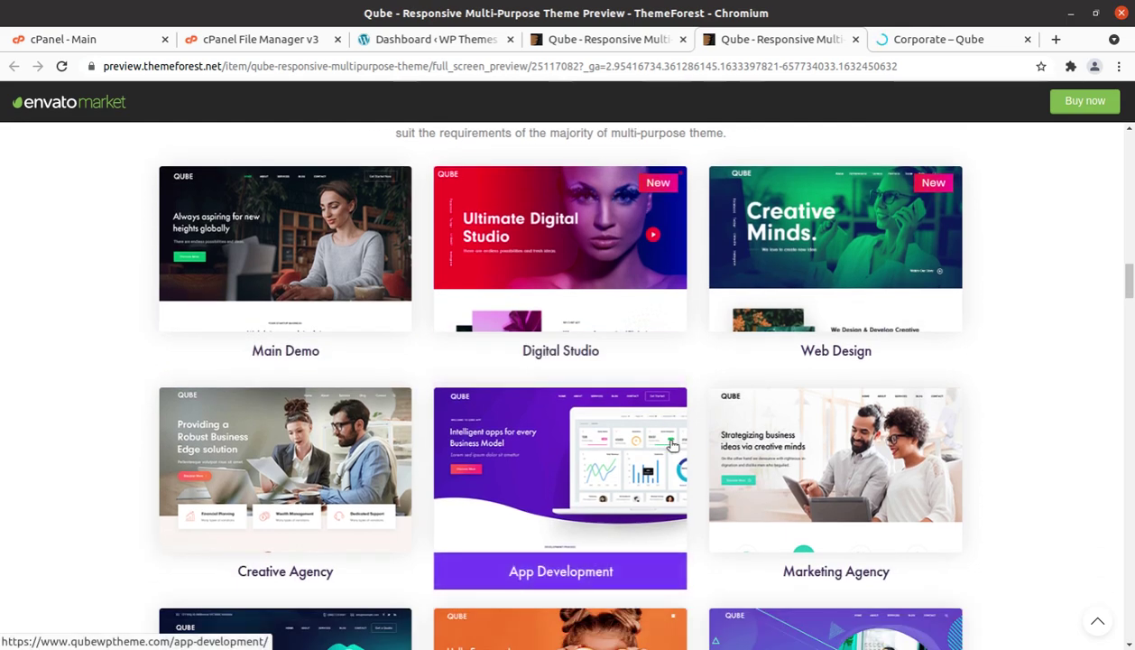
pyautogui.scroll(-2, 862, 533)
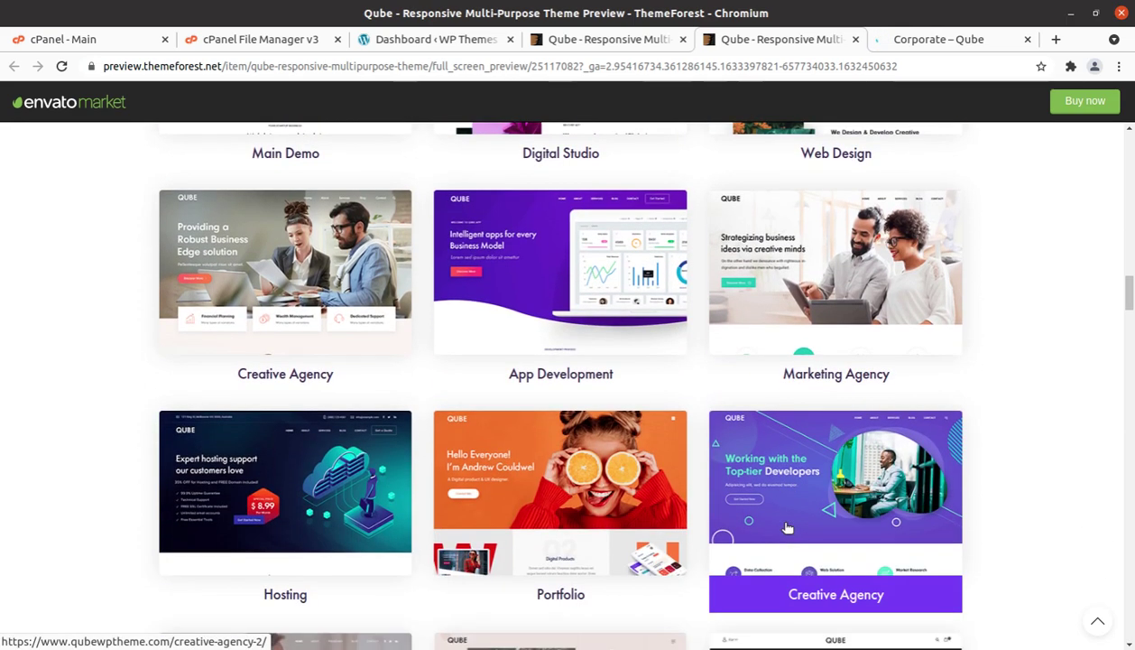
pyautogui.scroll(-2, 785, 528)
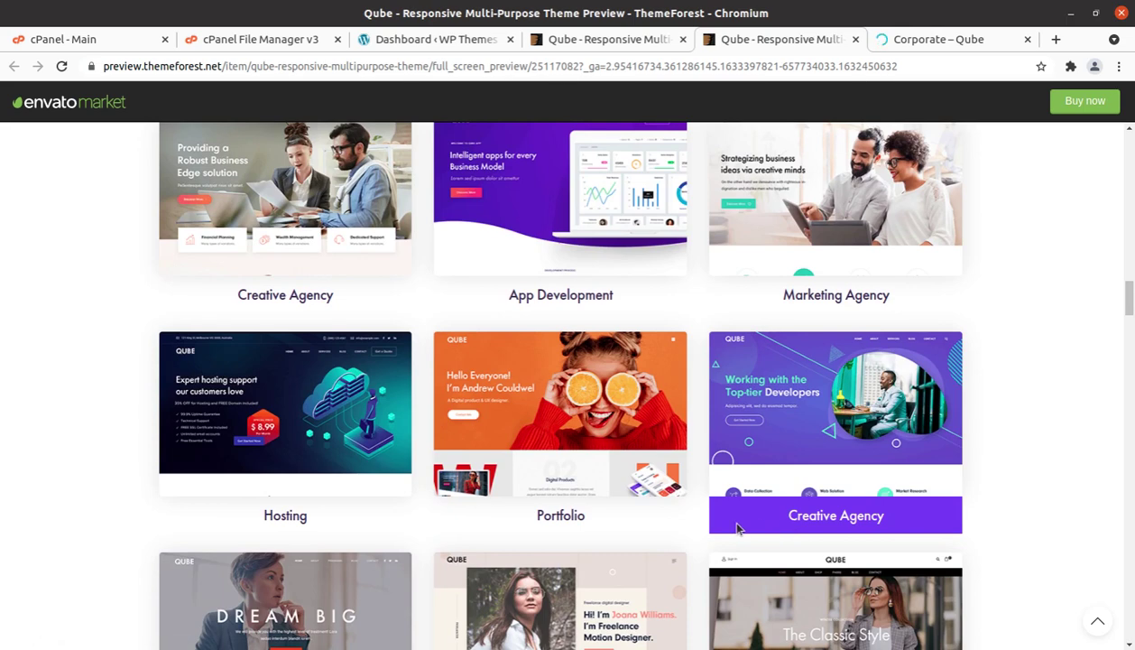
pyautogui.scroll(-2, 763, 546)
pyautogui.scroll(-3, 776, 553)
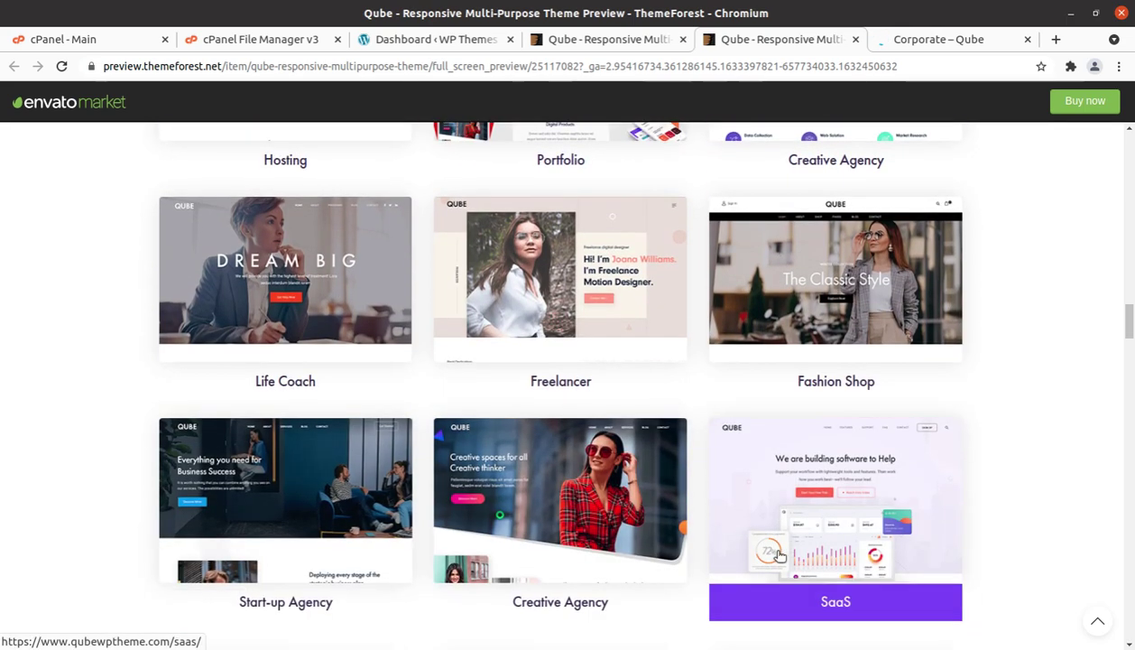
pyautogui.scroll(-2, 560, 542)
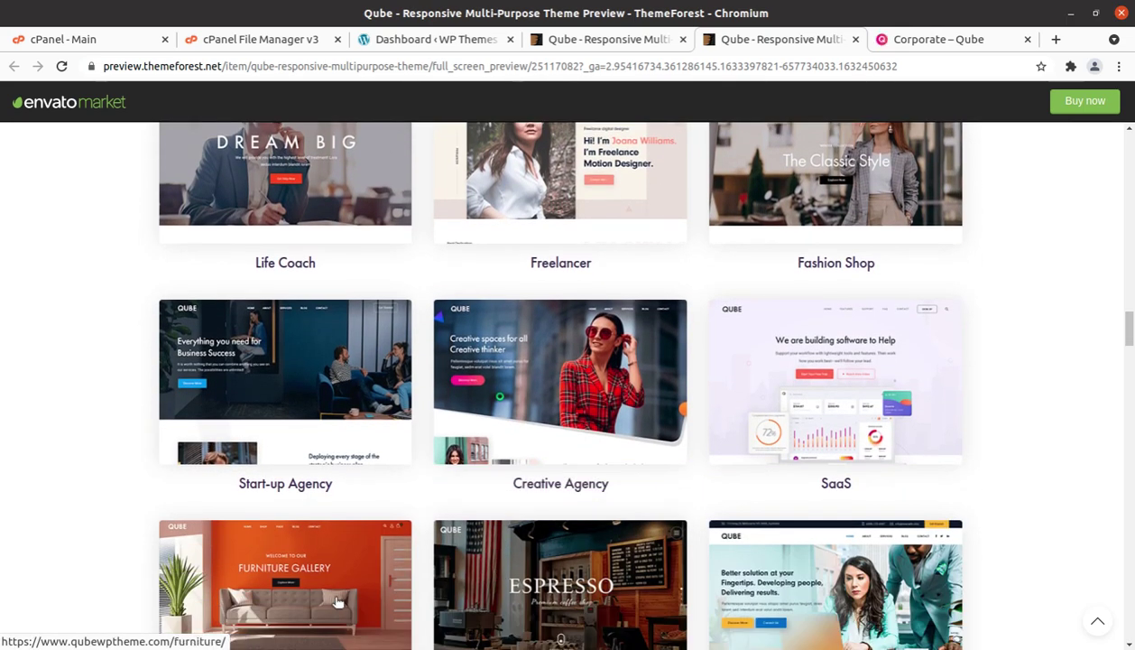
pyautogui.scroll(-4, 341, 531)
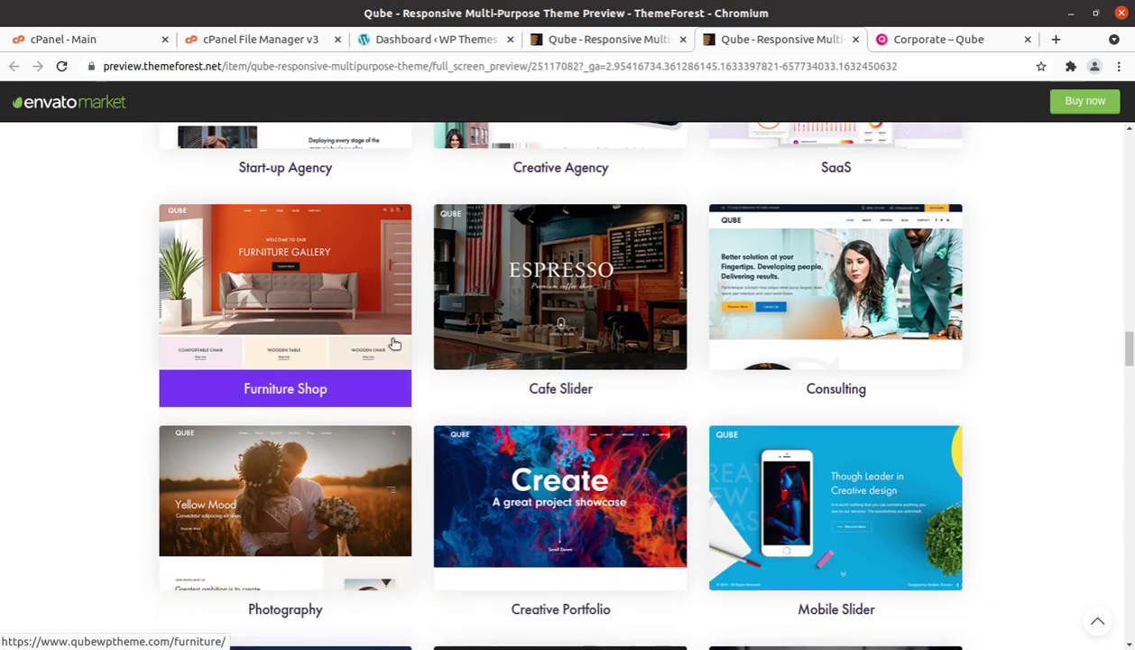
pyautogui.scroll(-2, 623, 388)
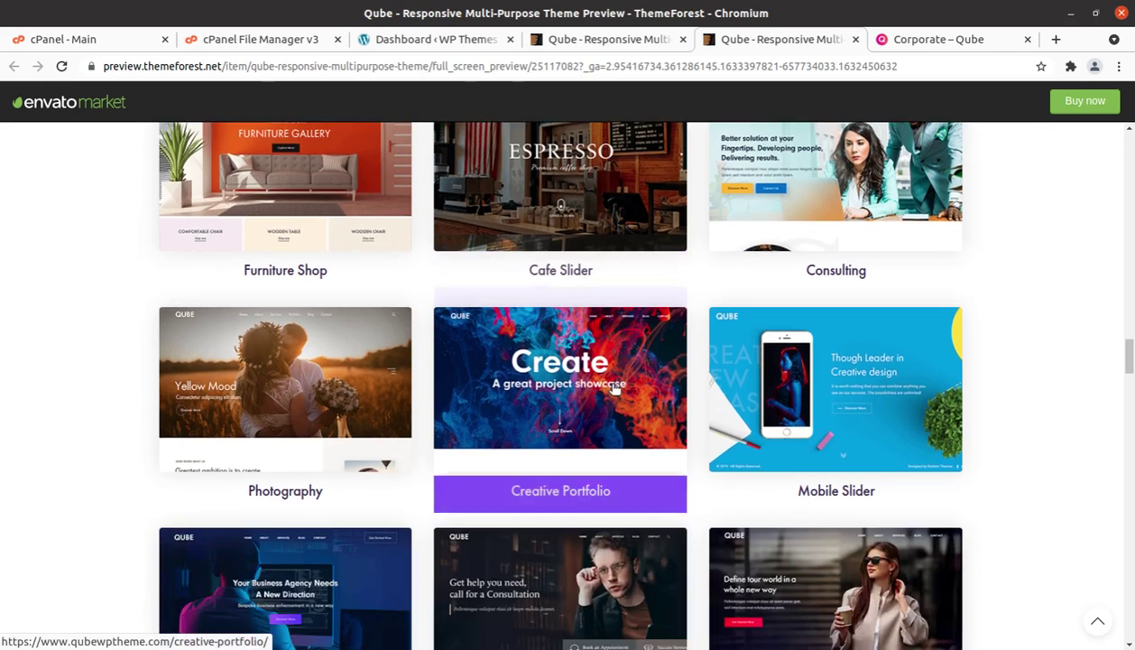
pyautogui.middleClick(528, 494)
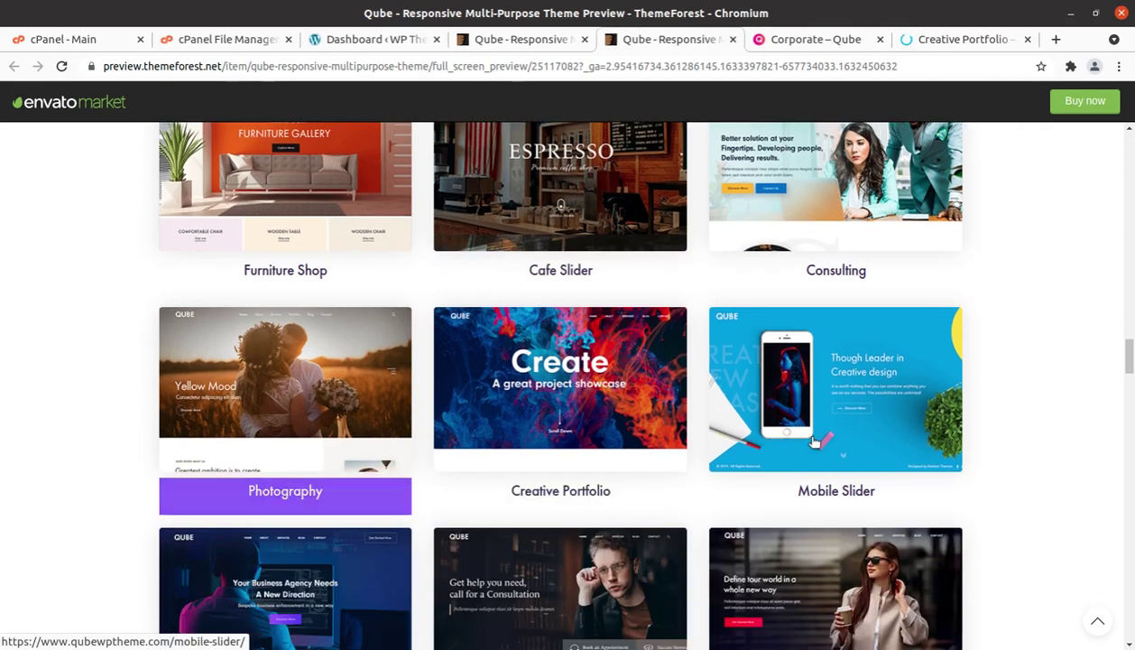
pyautogui.middleClick(805, 490)
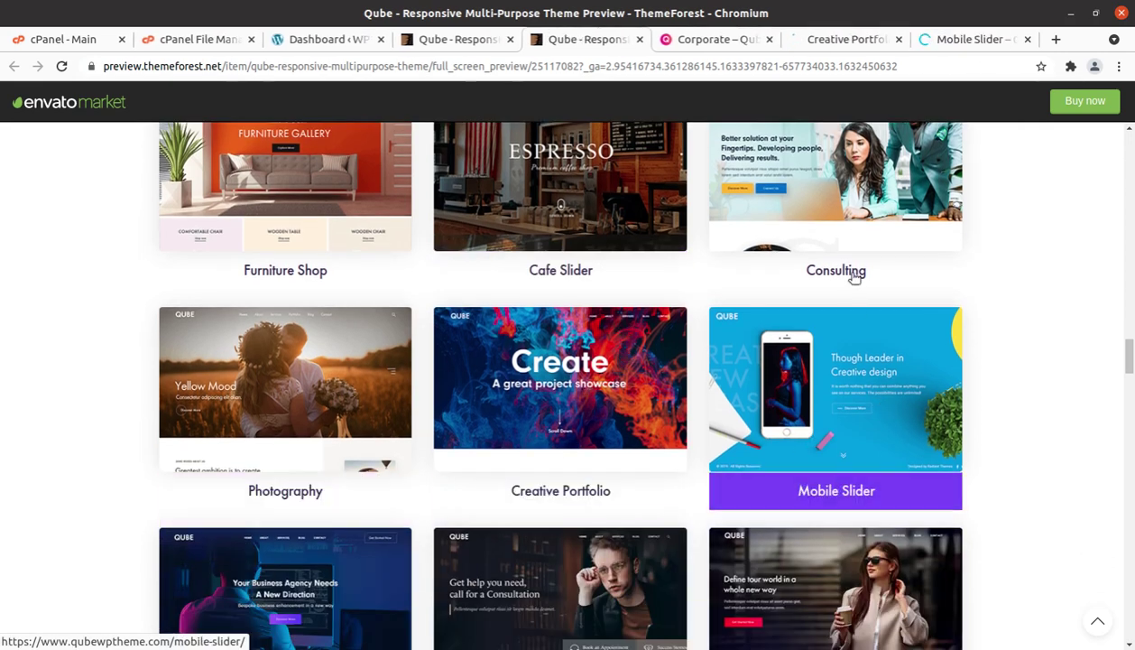
# Examine the rest of the demo gallery through Business Agency, and go back up to the first Creative Agency demo.
pyautogui.scroll(-5, 621, 358)
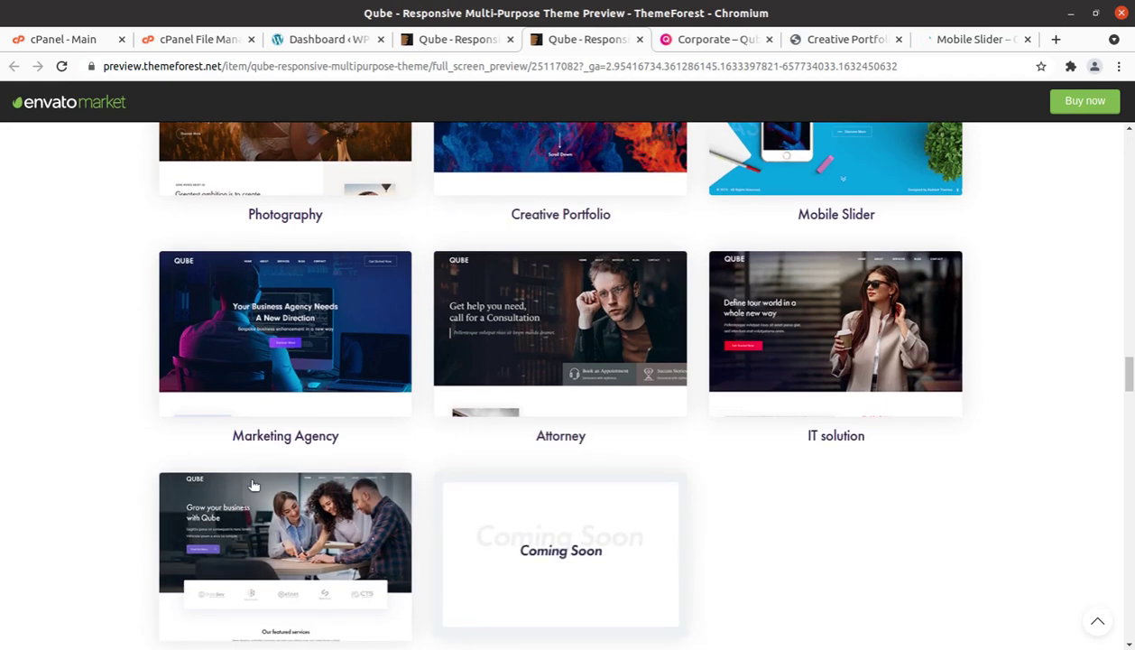
pyautogui.scroll(-3, 282, 536)
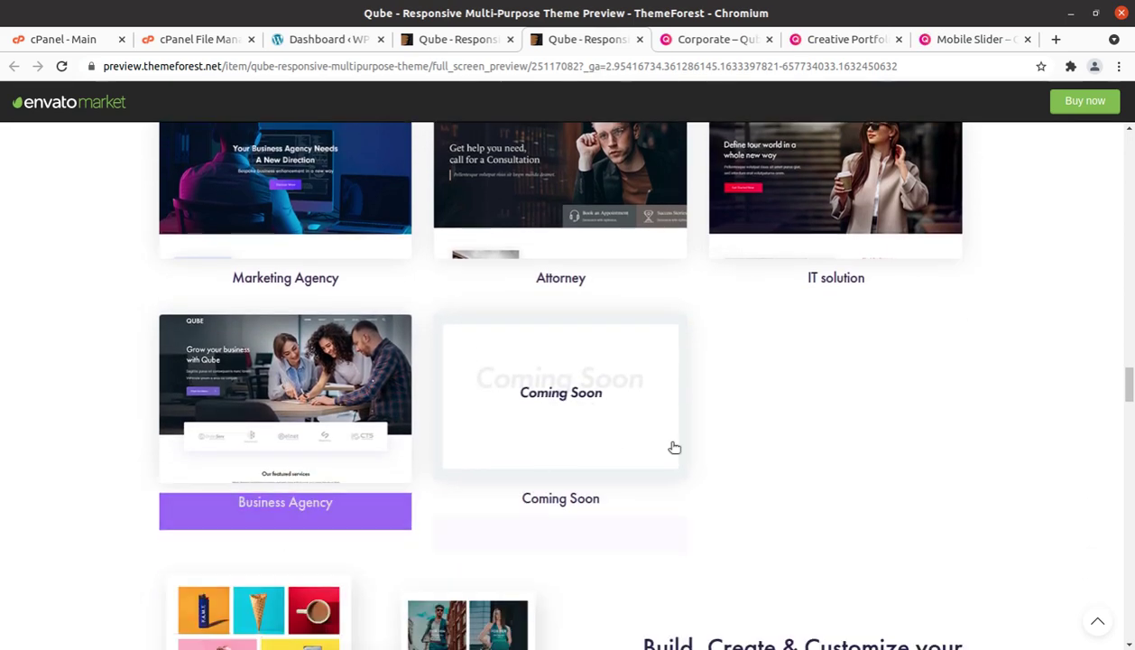
pyautogui.scroll(3, 917, 419)
pyautogui.scroll(10, 916, 419)
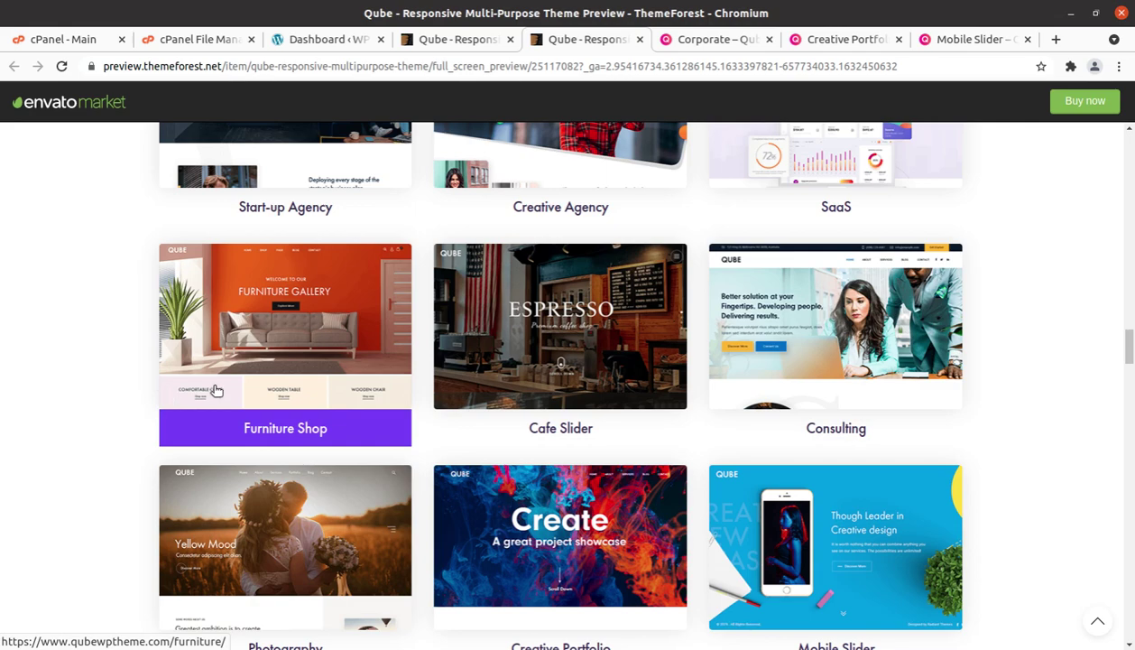
pyautogui.scroll(5, 217, 390)
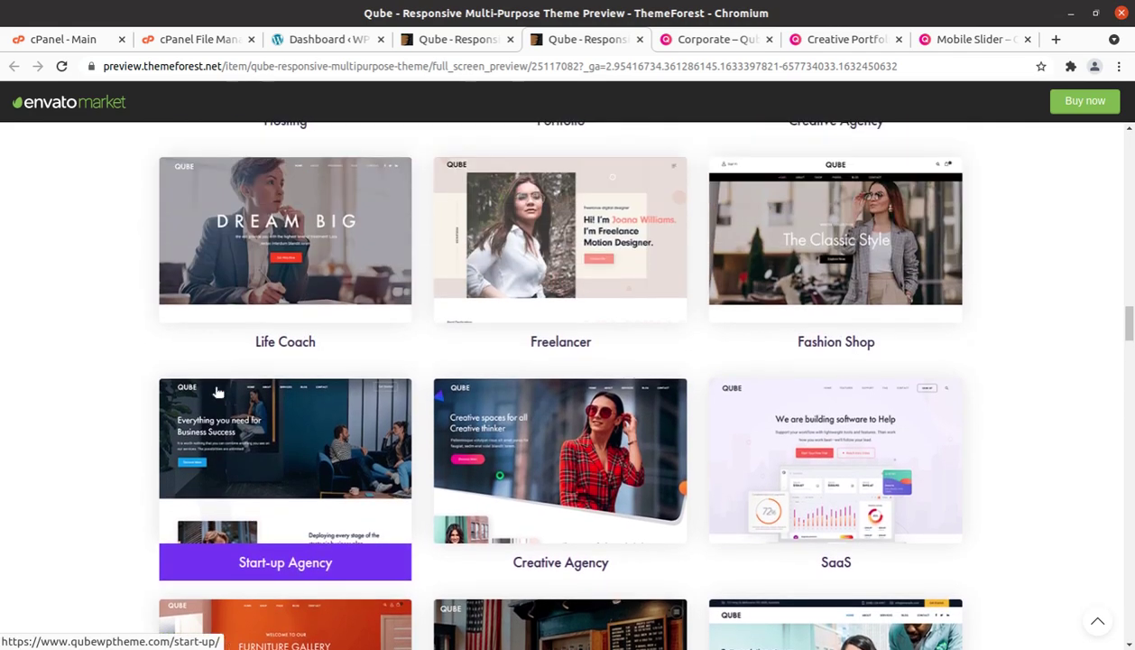
pyautogui.scroll(4, 216, 389)
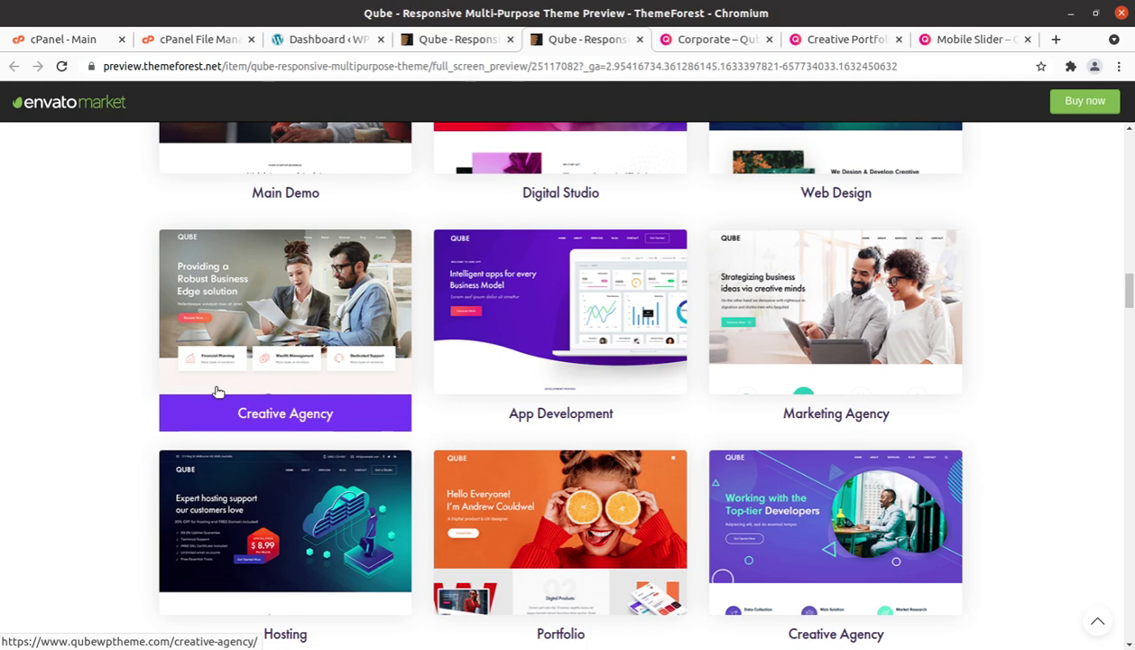
# Switch to the opened Corporate demo and examine its sections from the hero banner to the lightweight package video.
pyautogui.click(722, 45)
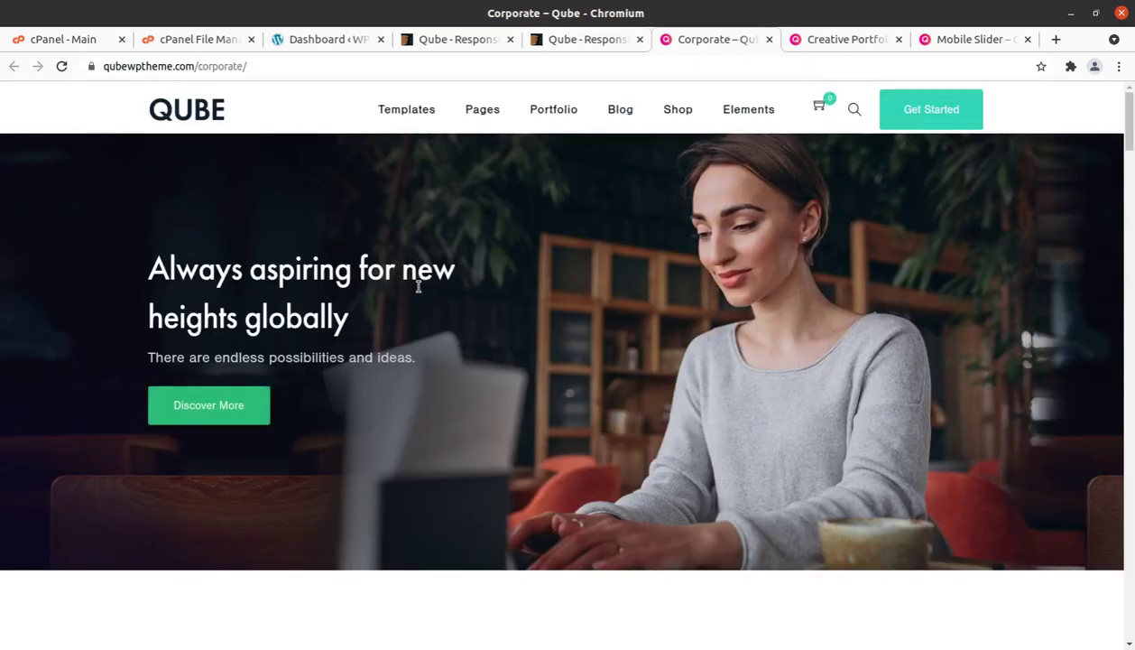
pyautogui.scroll(-5, 339, 330)
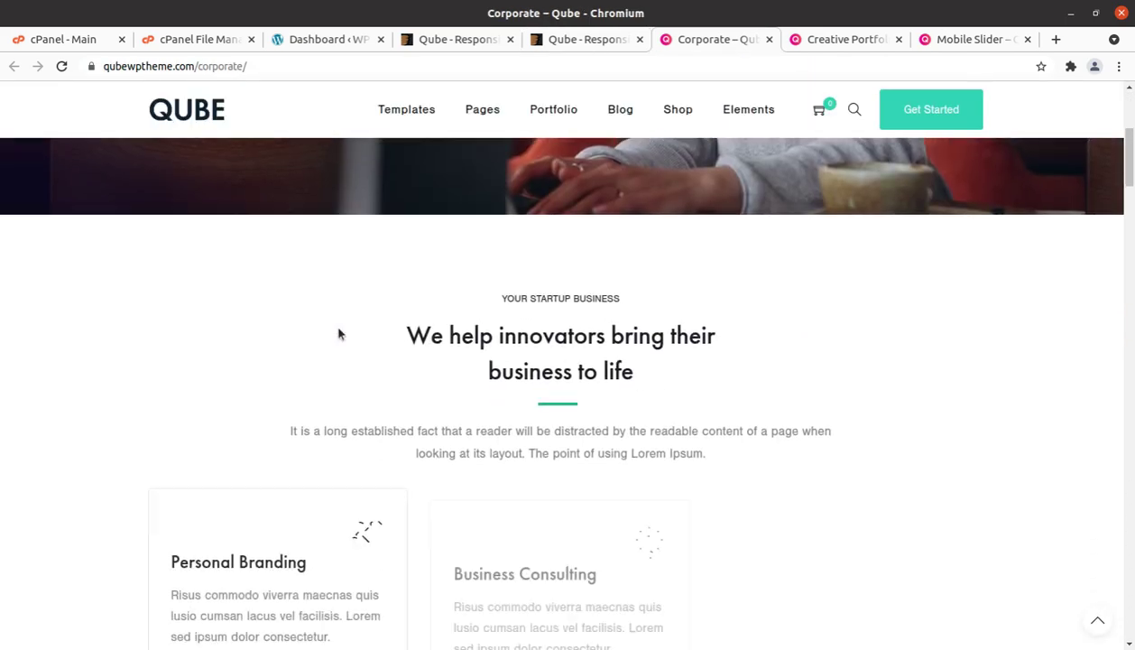
pyautogui.scroll(-9, 339, 334)
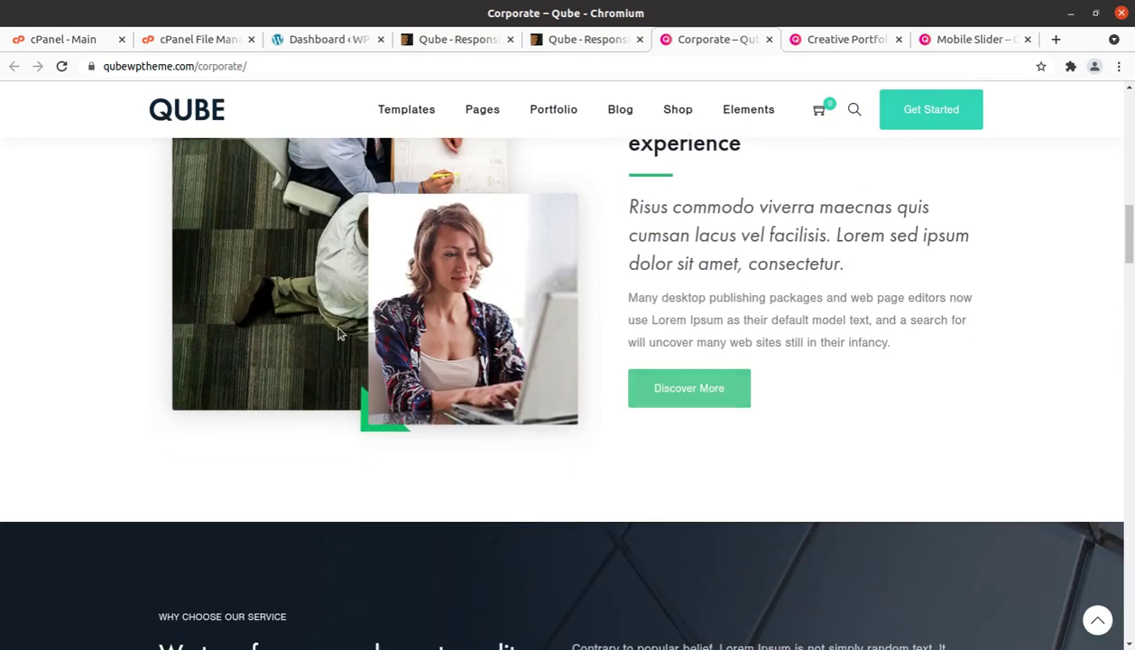
pyautogui.scroll(-10, 338, 334)
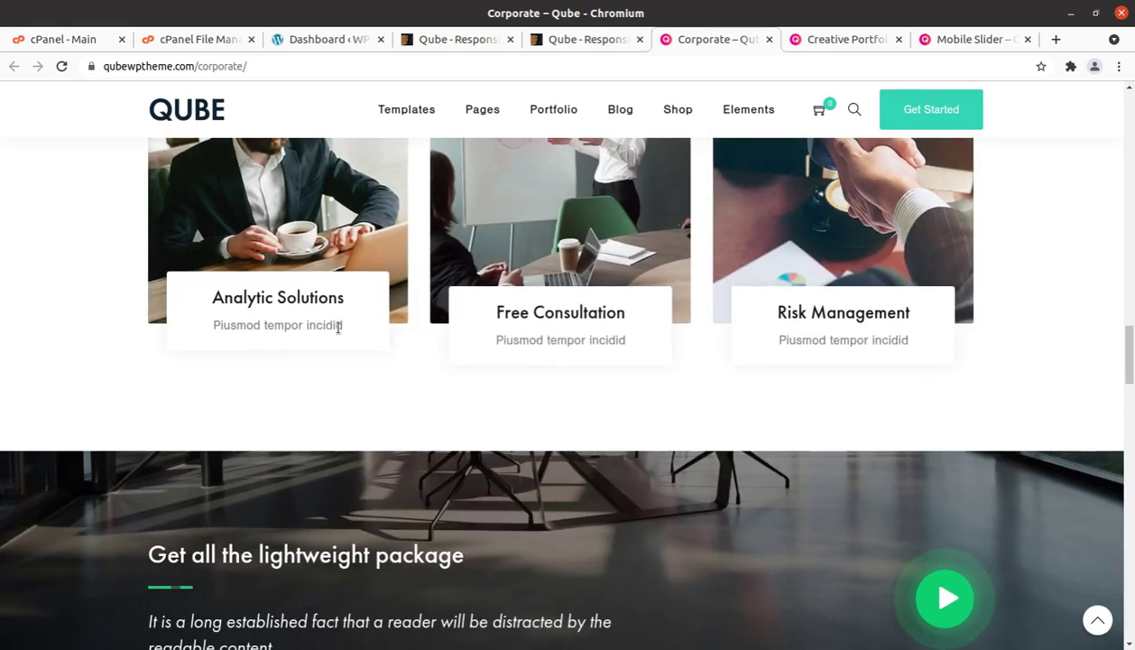
pyautogui.scroll(-2, 555, 266)
# Switch to the Creative Portfolio demo, examine its project grid down to the footer, and view the Pages navigation options.
pyautogui.click(824, 40)
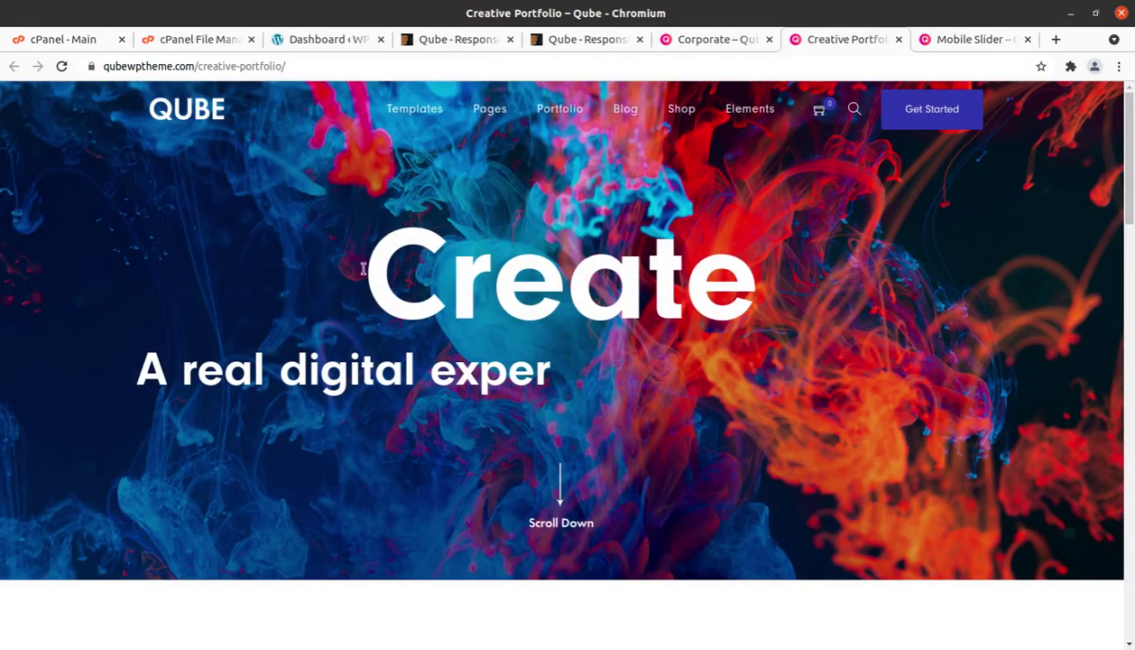
pyautogui.scroll(-3, 288, 265)
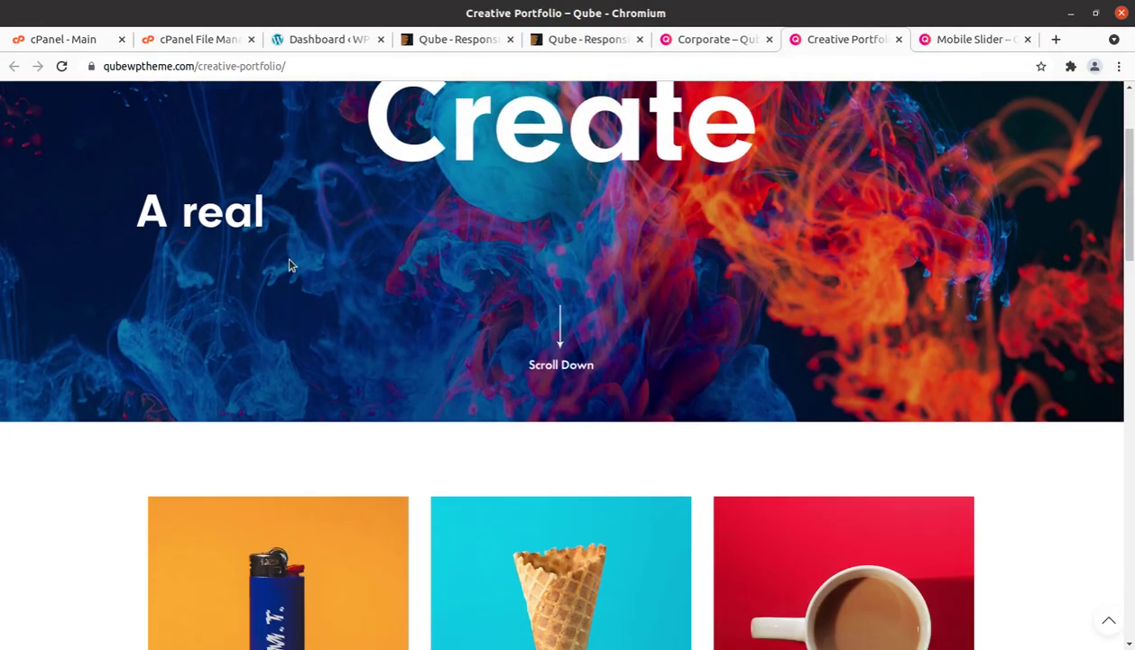
pyautogui.scroll(-6, 289, 265)
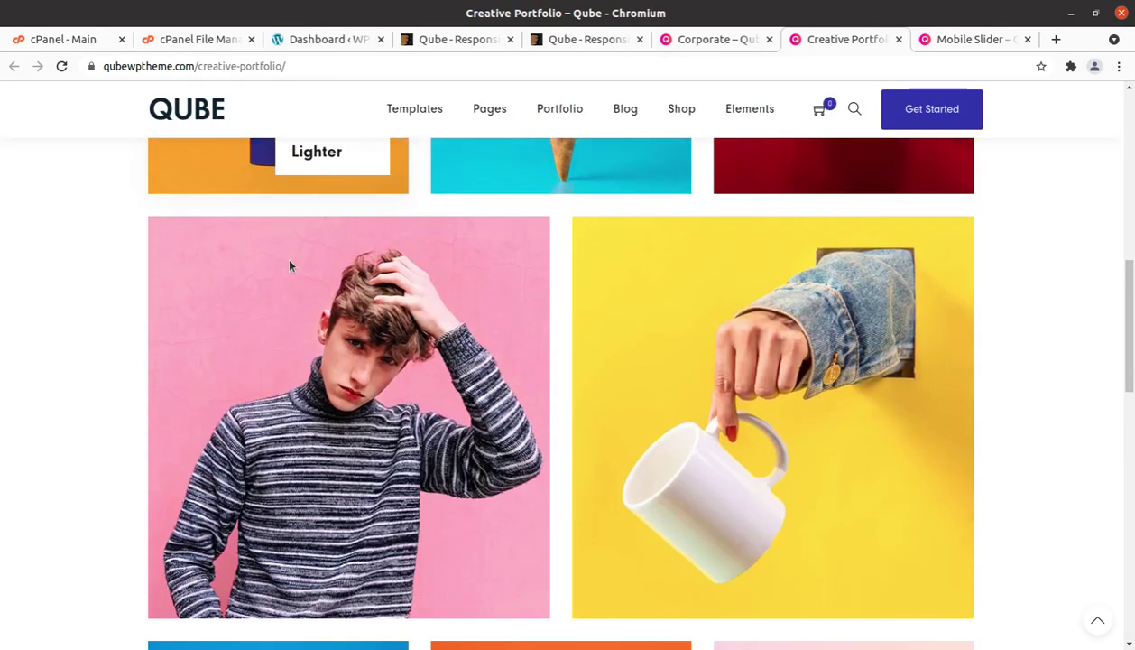
pyautogui.scroll(-2, 289, 266)
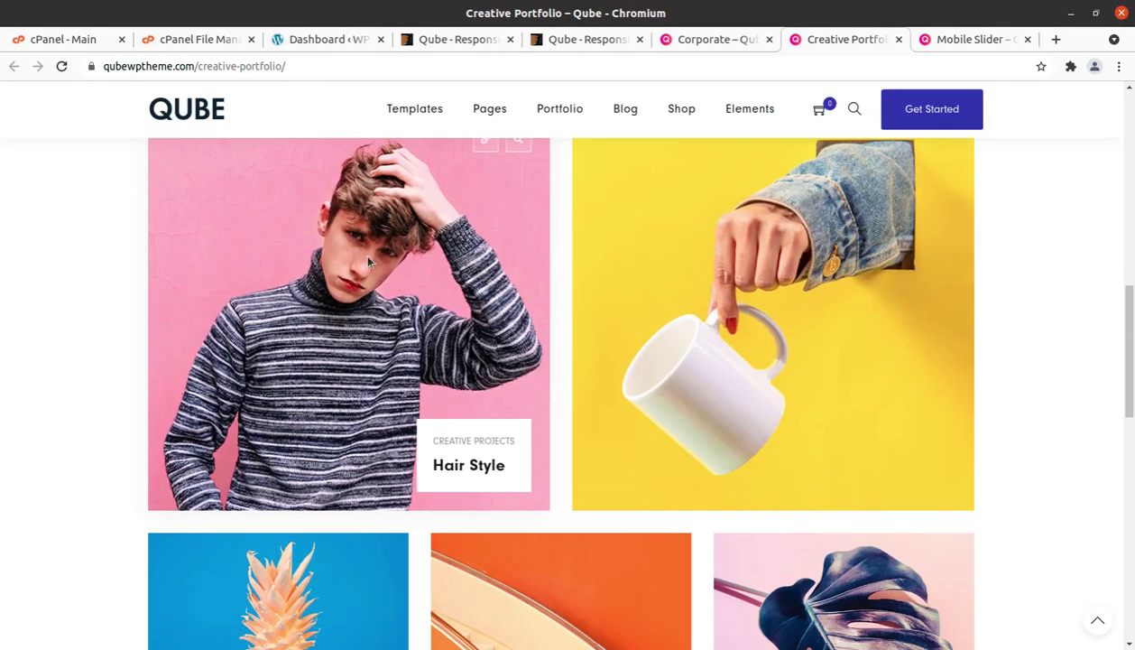
pyautogui.scroll(-9, 785, 271)
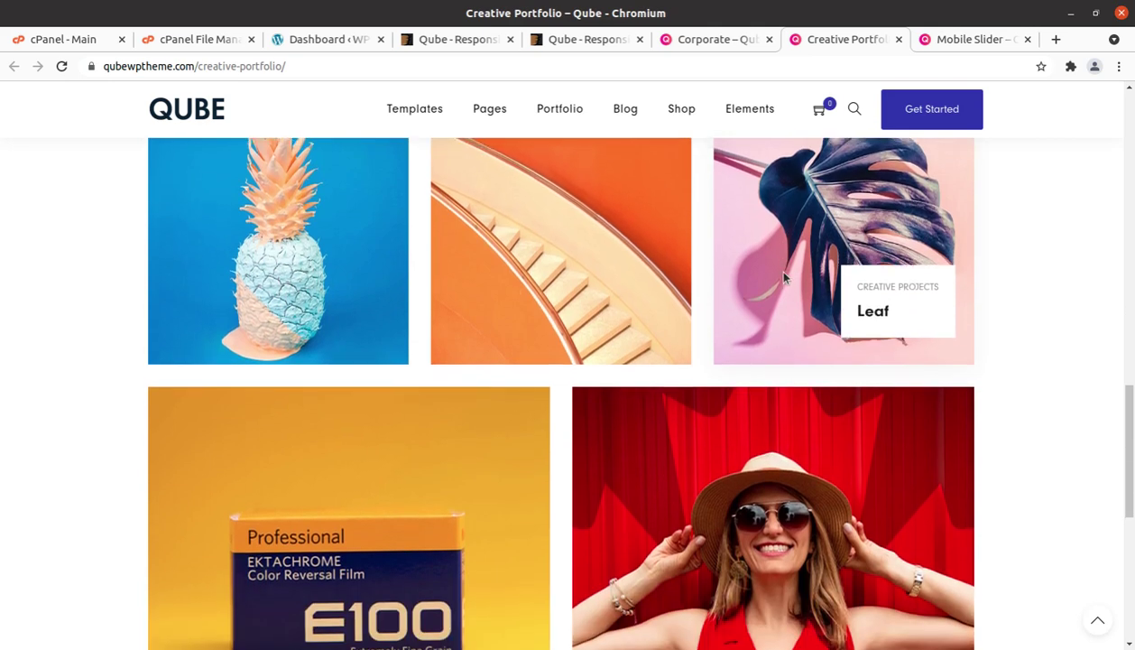
pyautogui.scroll(-3, 375, 297)
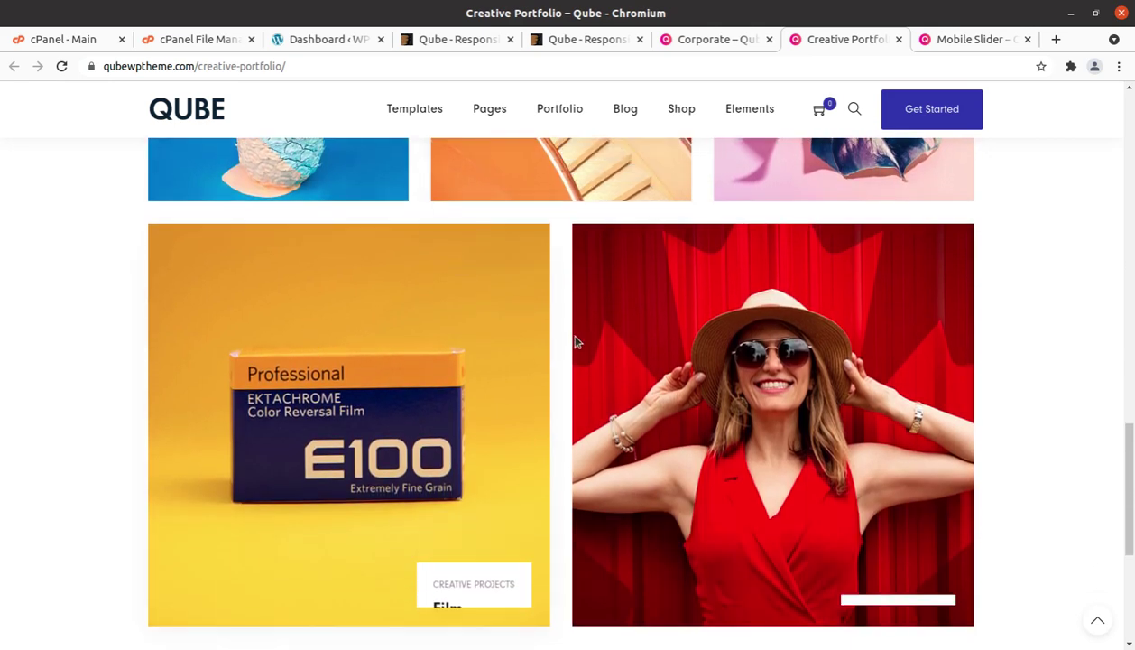
pyautogui.scroll(-7, 578, 342)
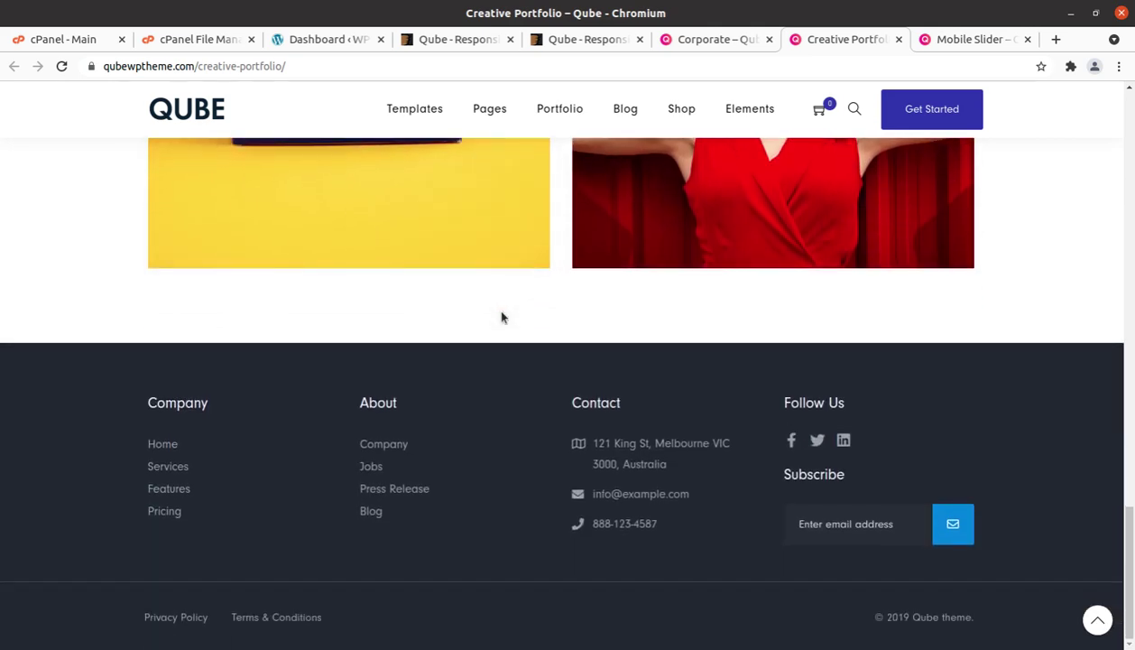
pyautogui.scroll(15, 503, 316)
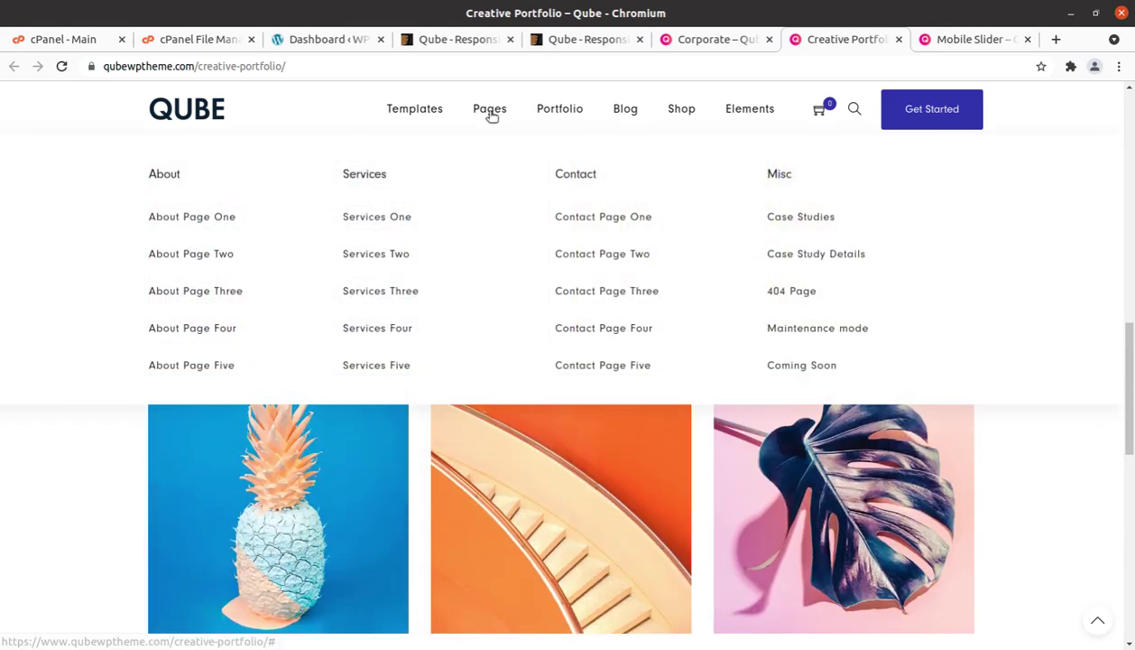
# Open the Services One page from the Creative Portfolio demo and examine its sections down to the outstanding features.
pyautogui.click(492, 115)
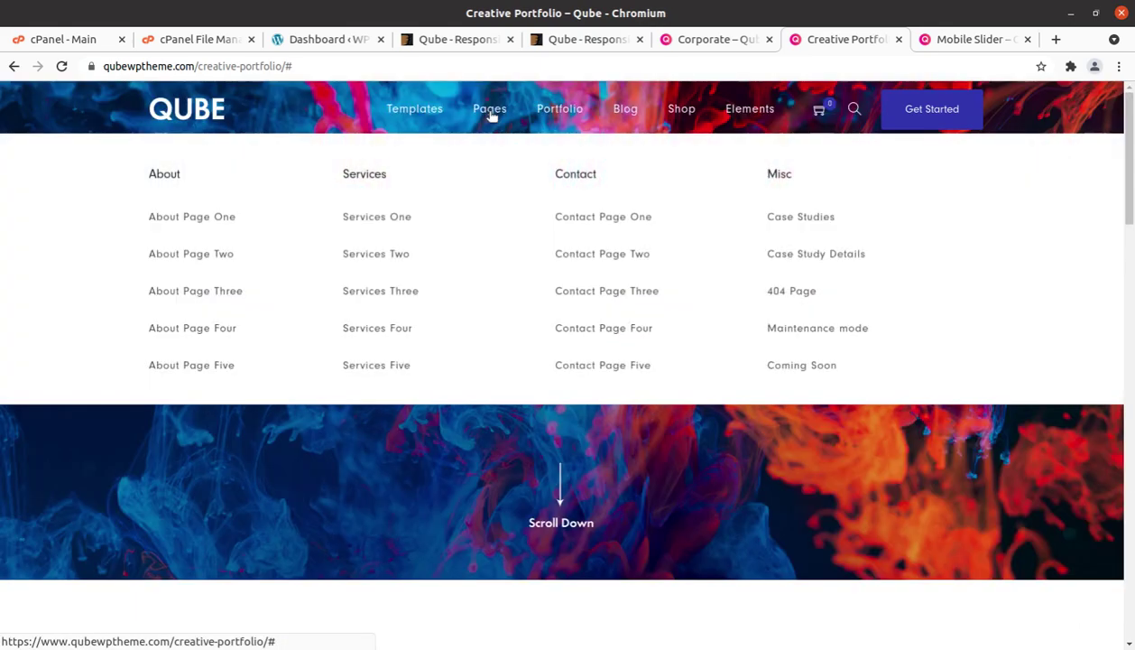
pyautogui.click(364, 224)
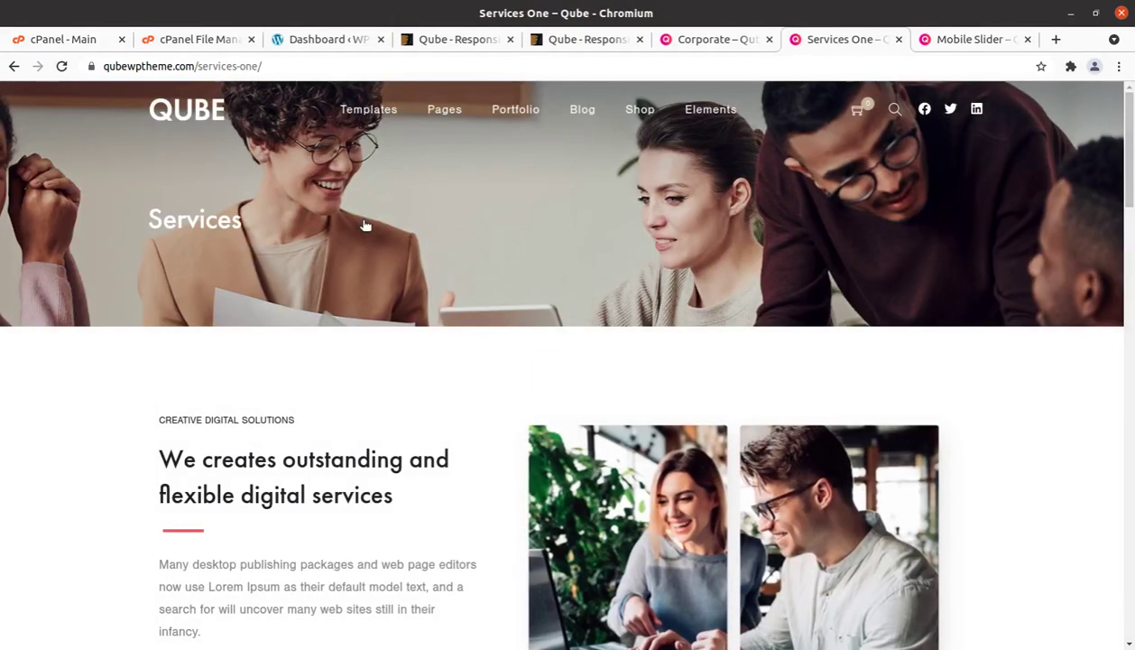
pyautogui.scroll(-3, 385, 284)
pyautogui.scroll(-12, 385, 284)
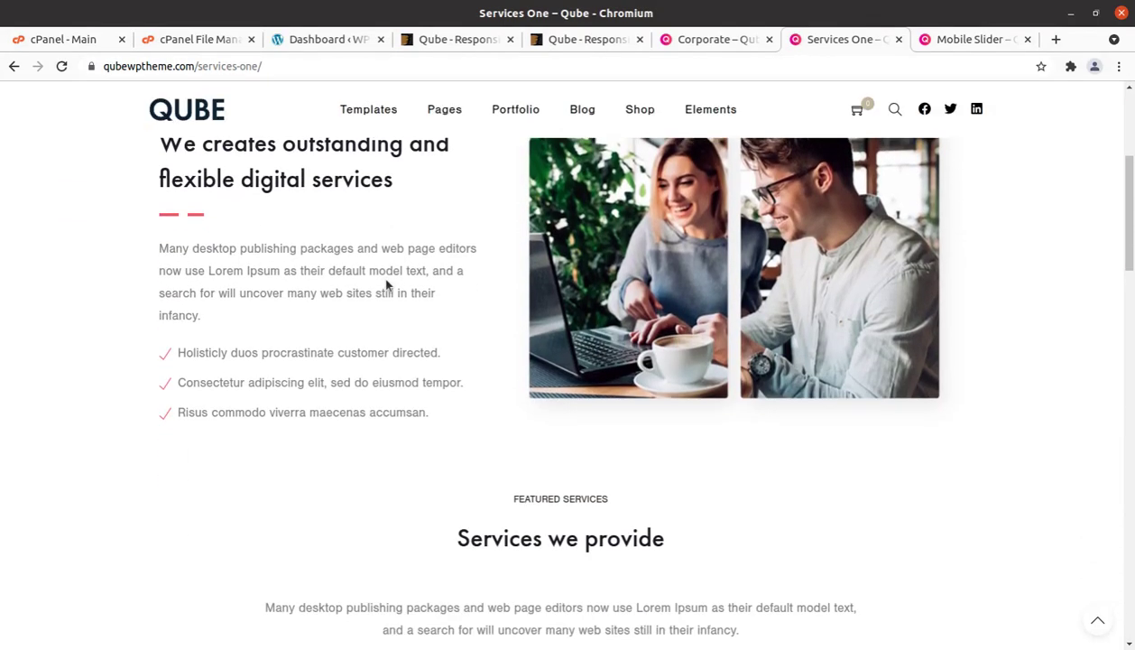
pyautogui.scroll(-8, 385, 284)
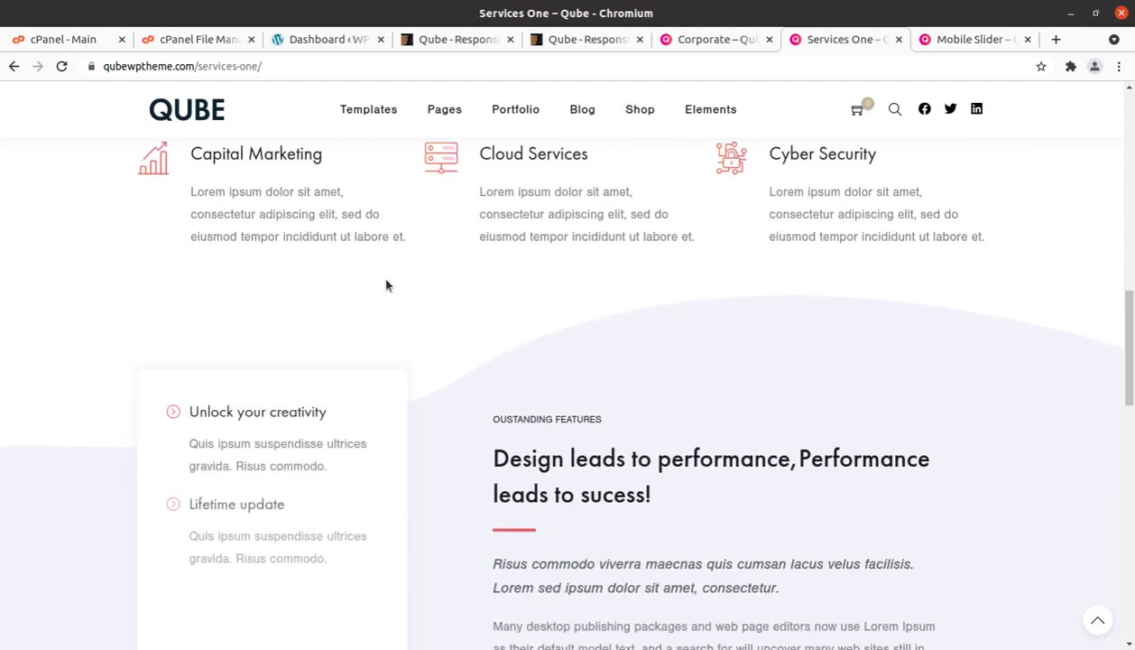
# Switch to the Mobile Slider demo, toggle its navigation links open and closed, and view its slides.
pyautogui.hotkey('ctrl', 'Tab')
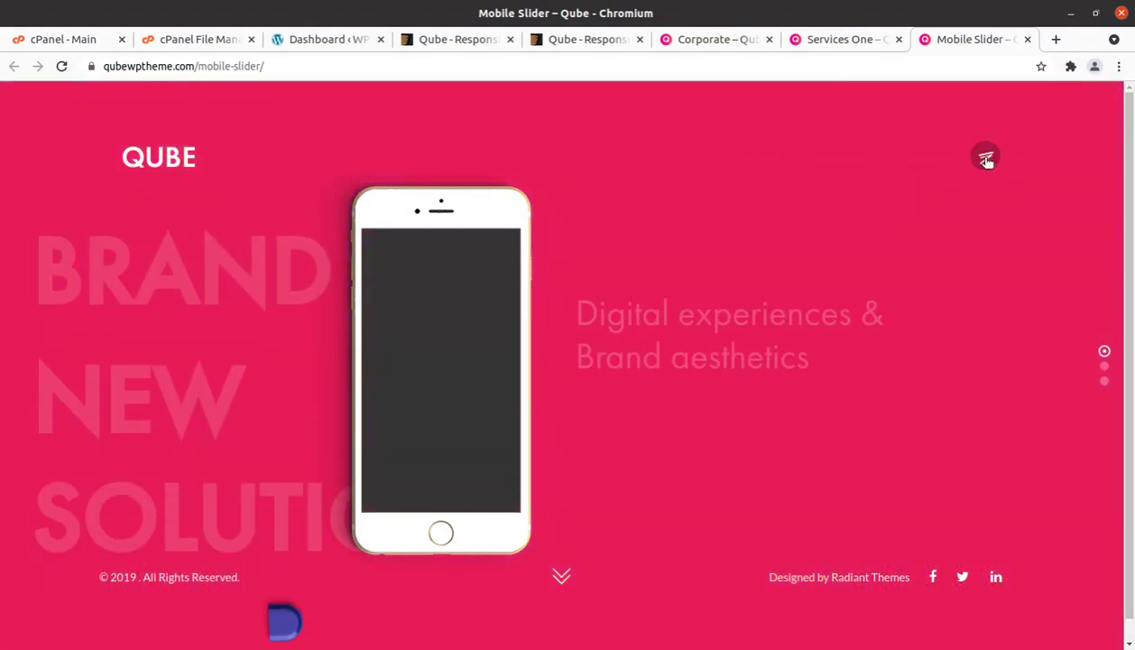
pyautogui.click(985, 157)
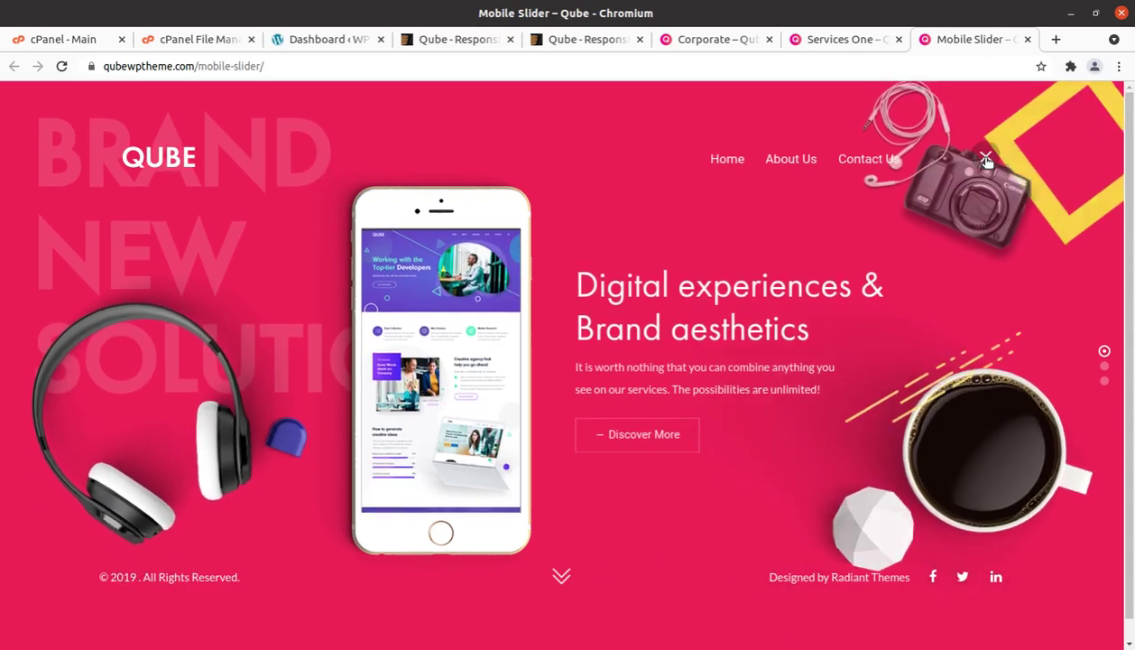
pyautogui.click(987, 159)
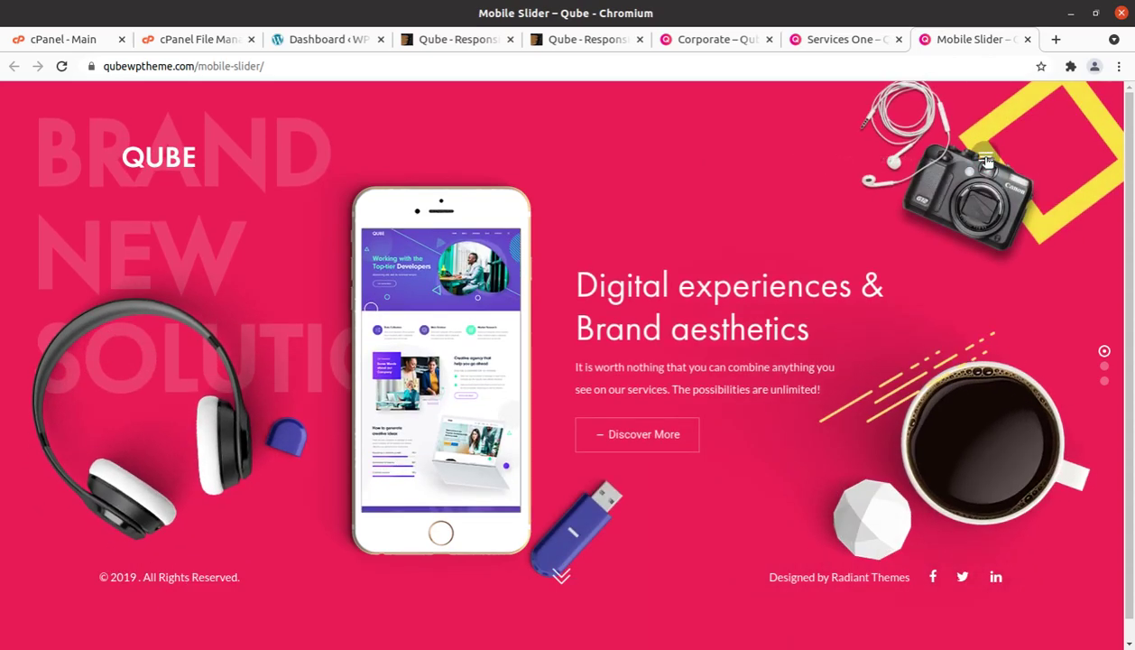
pyautogui.click(988, 160)
pyautogui.click(990, 162)
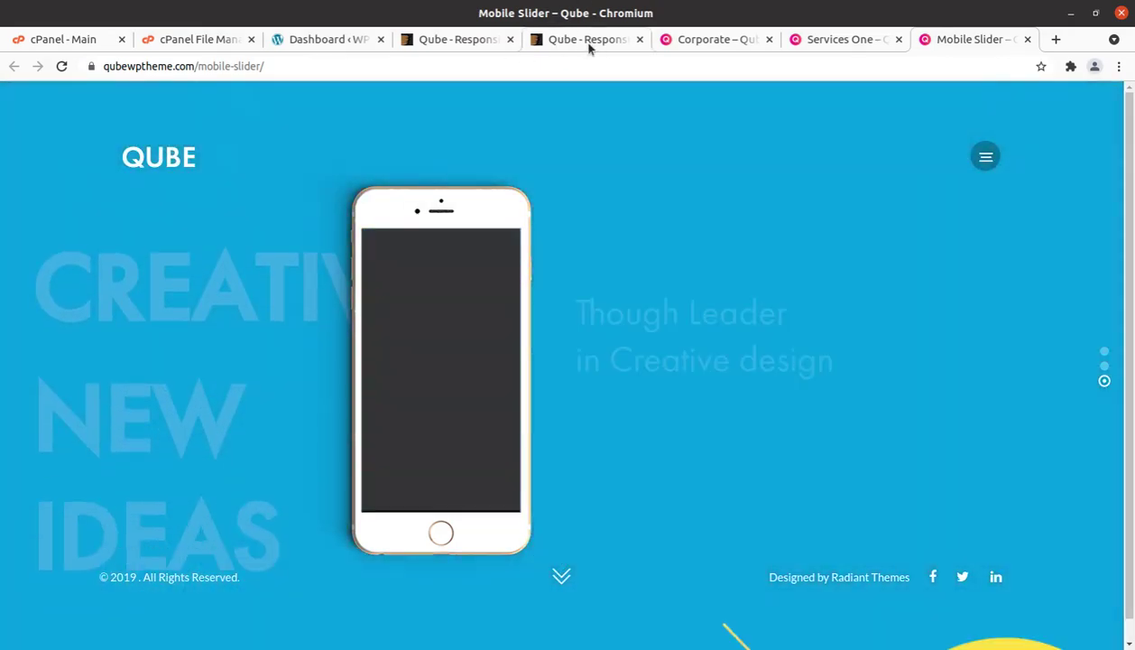
# Return to the ThemeForest demo gallery and open Portfolio and the Creative Agency demo beside it in background tabs.
pyautogui.click(587, 40)
pyautogui.scroll(-1, 560, 411)
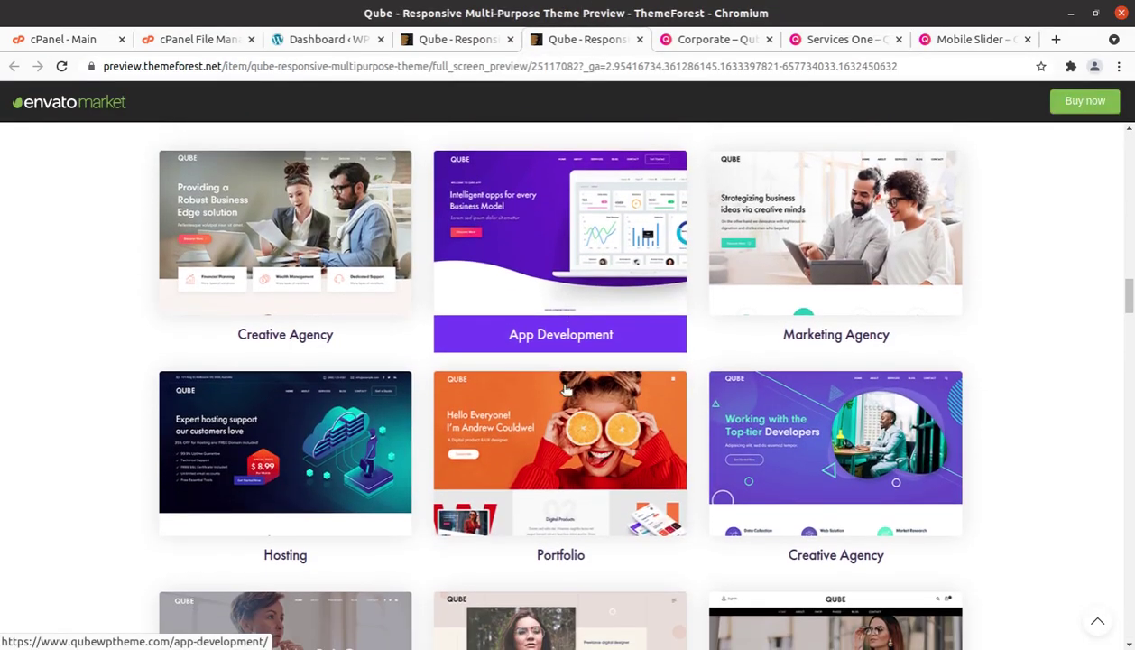
pyautogui.middleClick(561, 554)
pyautogui.middleClick(765, 395)
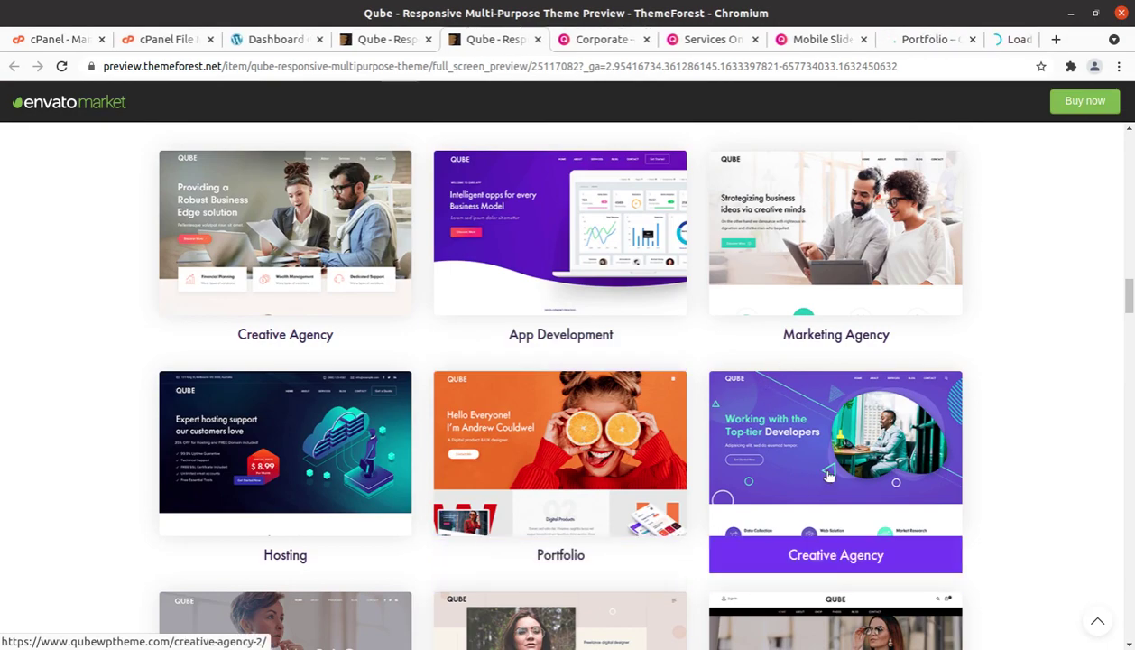
# Switch to the Portfolio demo and examine its hero banner, service grid and modern visual style section.
pyautogui.click(862, 41)
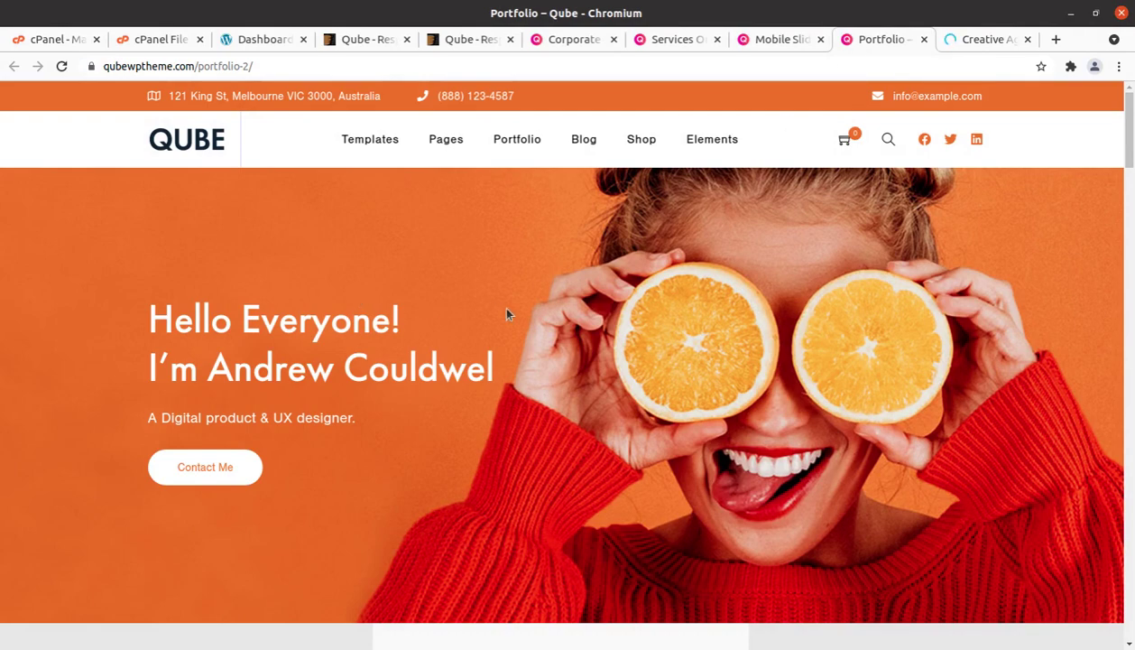
pyautogui.scroll(-8, 507, 314)
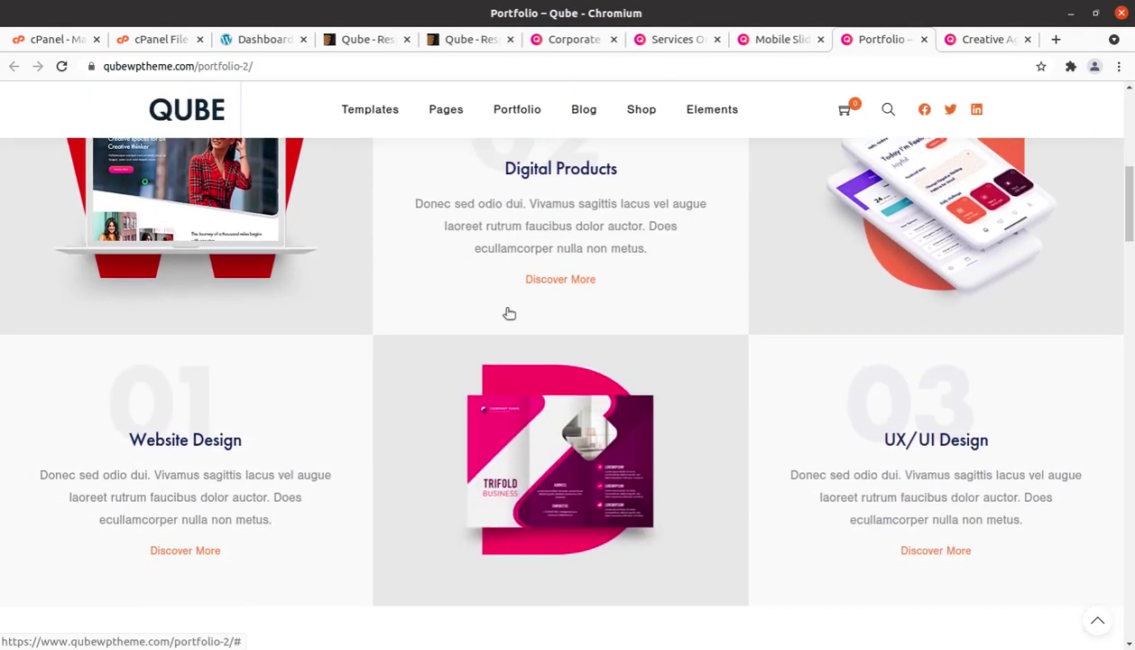
pyautogui.scroll(-4, 509, 313)
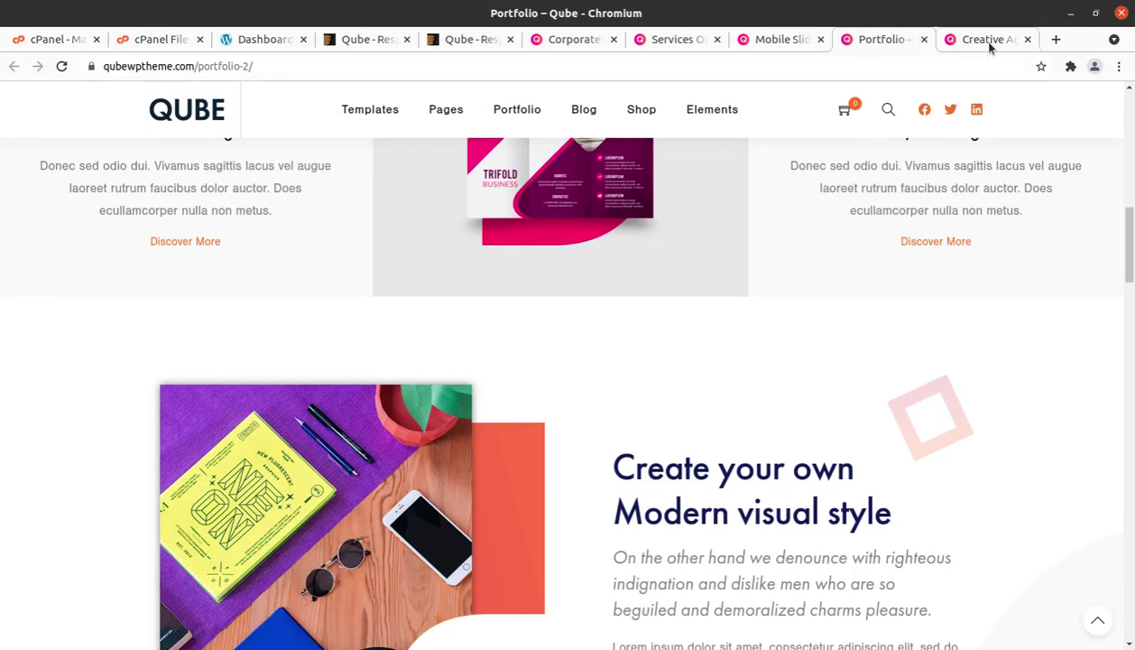
# Switch to the Creative Agency demo and examine its page from the hero banner to the company progress bars.
pyautogui.click(988, 39)
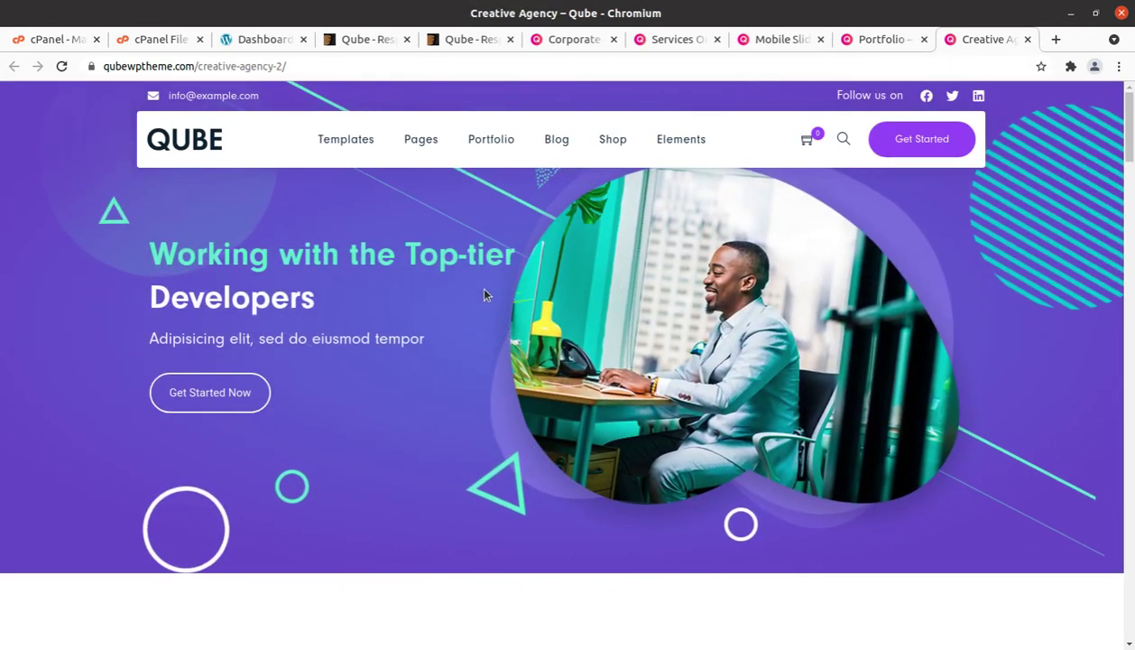
pyautogui.scroll(-5, 485, 294)
pyautogui.scroll(-10, 484, 295)
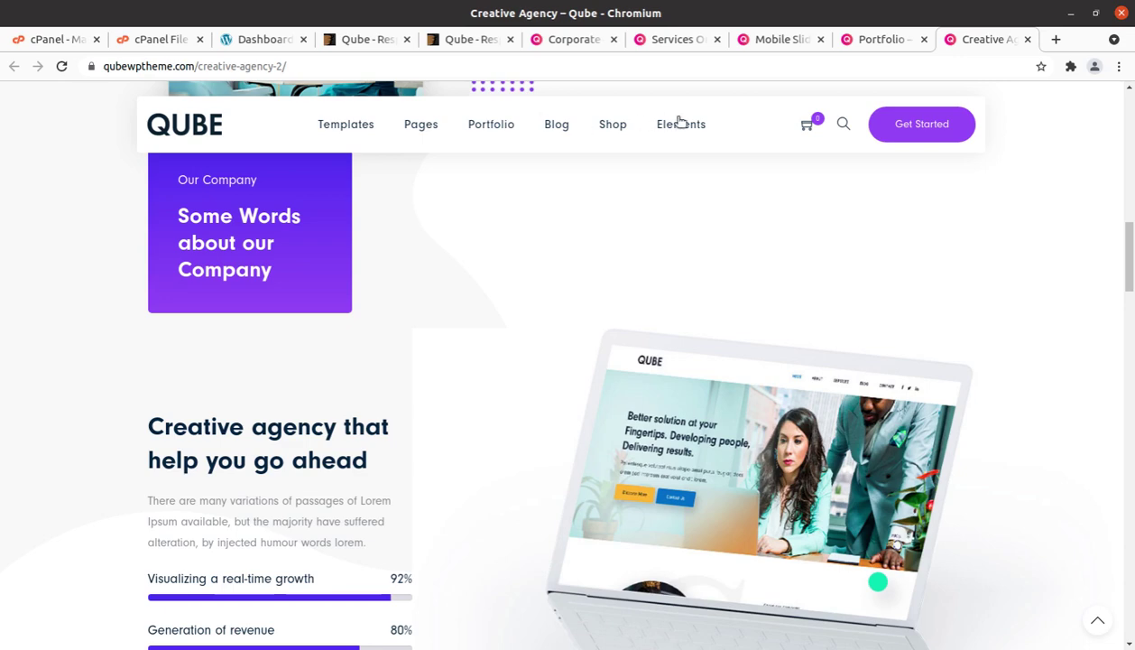
pyautogui.moveTo(676, 134)
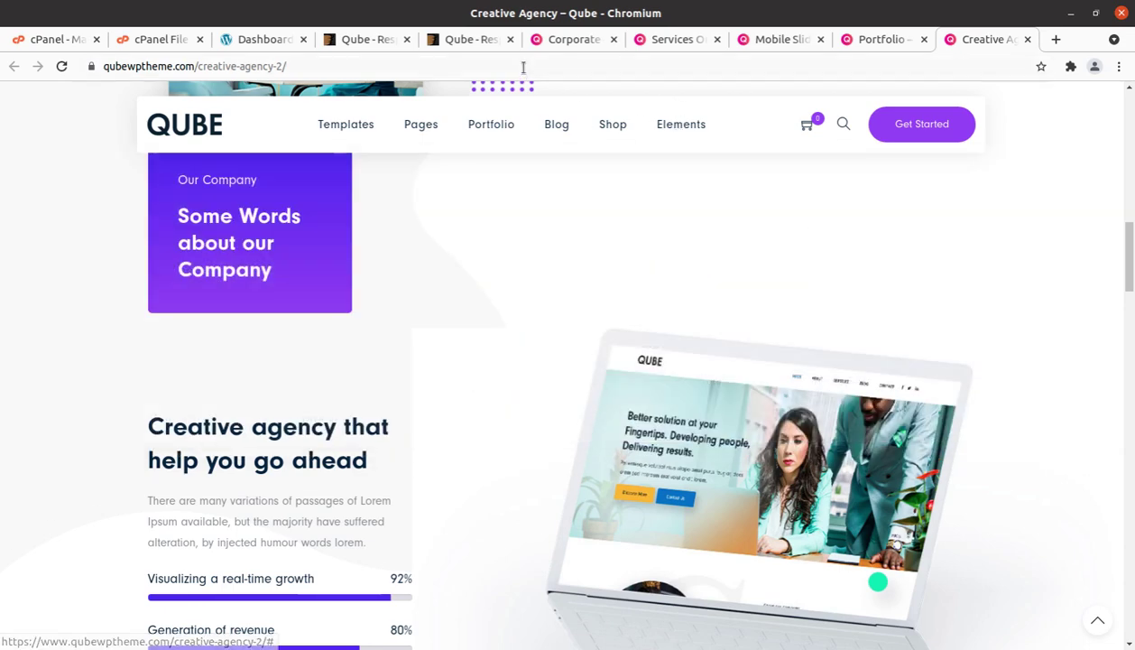
# Go back to the Corporate demo and review its service cards and the sections above them.
pyautogui.click(472, 40)
pyautogui.click(585, 44)
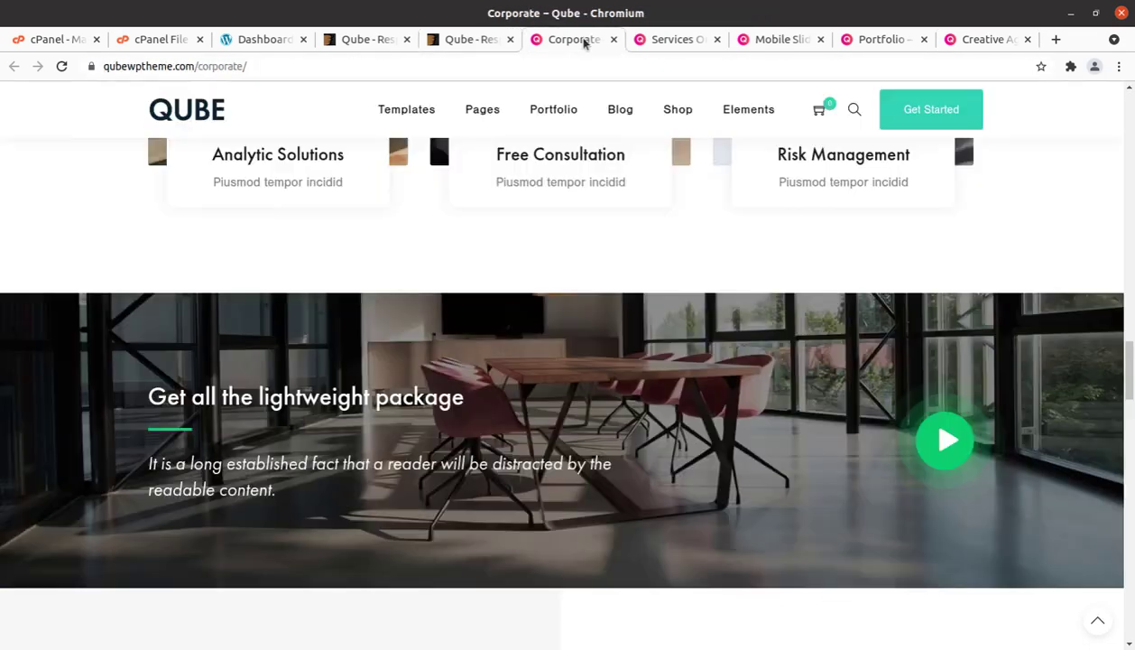
pyautogui.scroll(3, 594, 309)
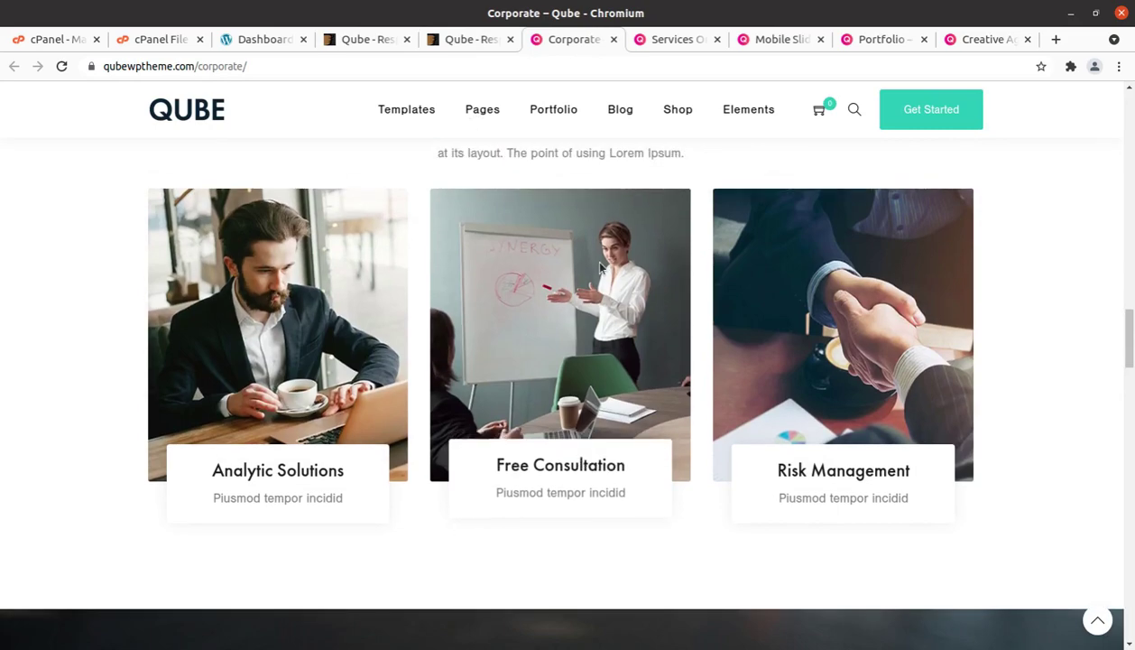
pyautogui.scroll(4, 591, 260)
pyautogui.scroll(6, 600, 266)
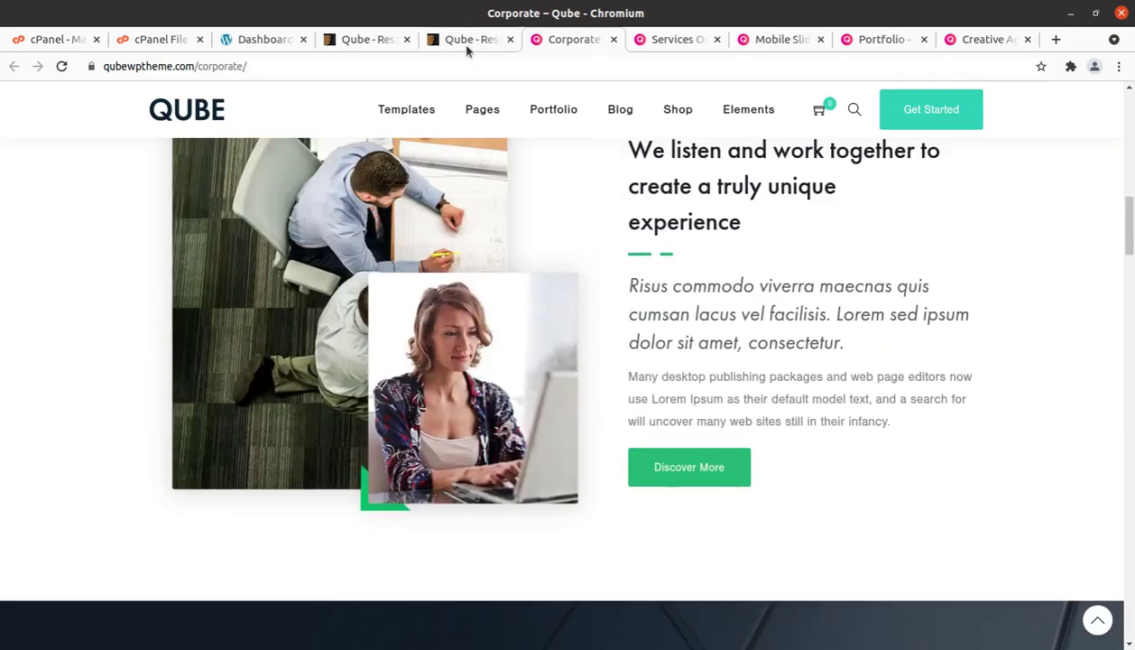
# Return to the ThemeForest theme preview and highlight the description under the Easy-to-Use Elementor heading.
pyautogui.click(465, 41)
pyautogui.scroll(7, 440, 466)
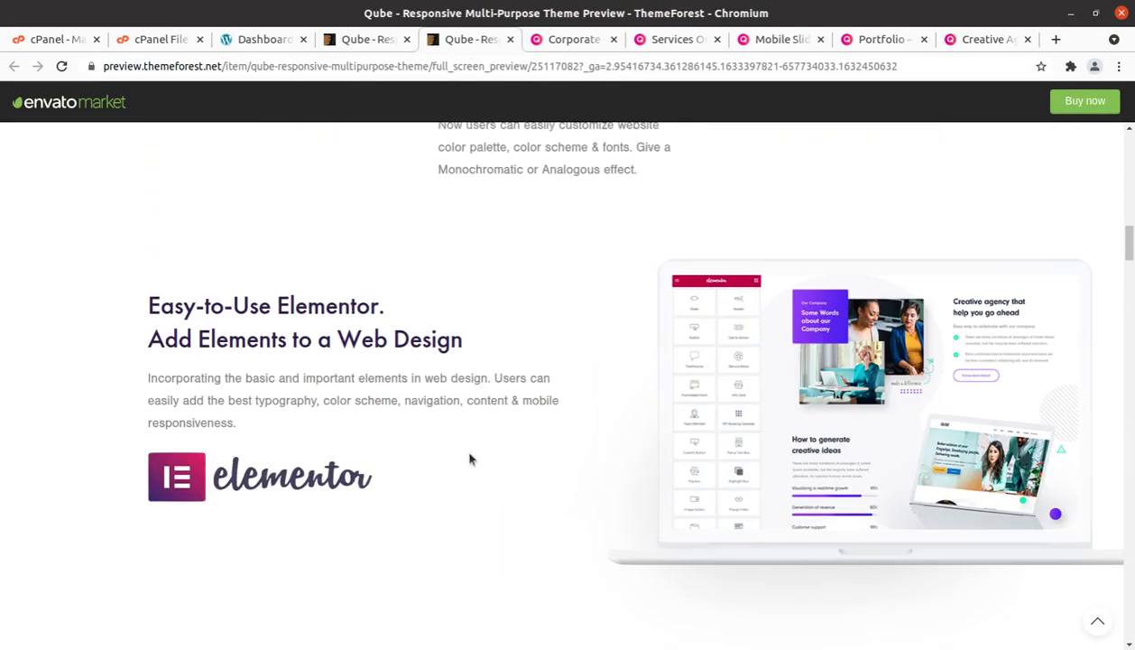
pyautogui.moveTo(244, 310); pyautogui.dragTo(128, 268)
pyautogui.scroll(-1, 453, 447)
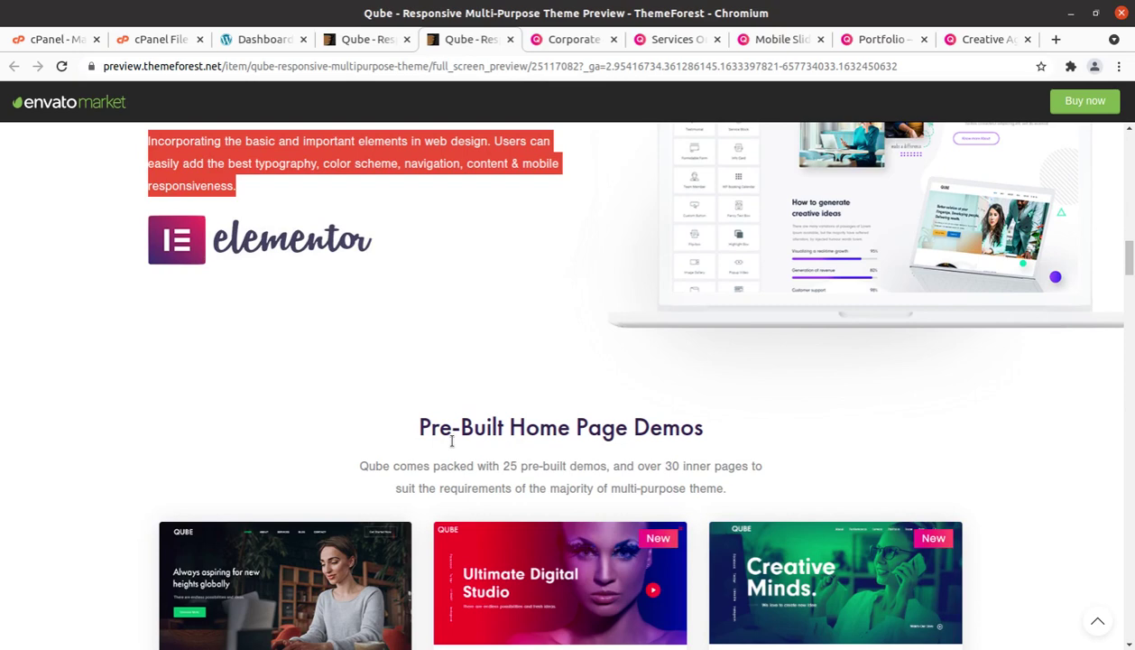
# Examine the theme's feature blocks, from Elementor Builder and Customizable Theme Options to Color Scheme Customization.
pyautogui.scroll(7, 458, 424)
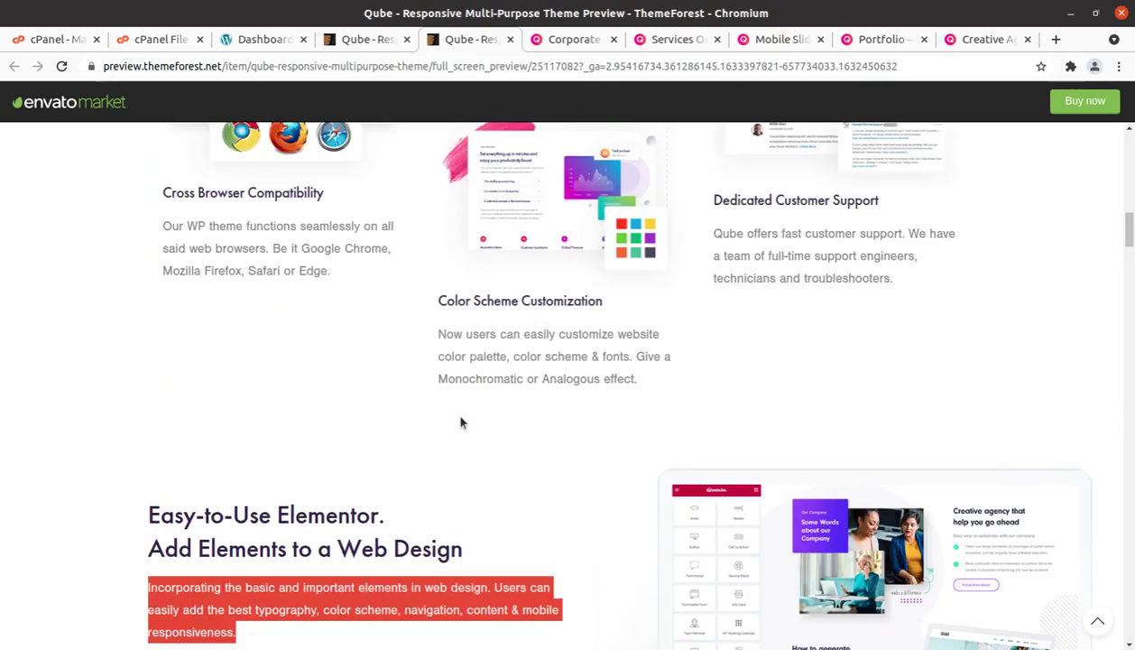
pyautogui.scroll(1, 460, 422)
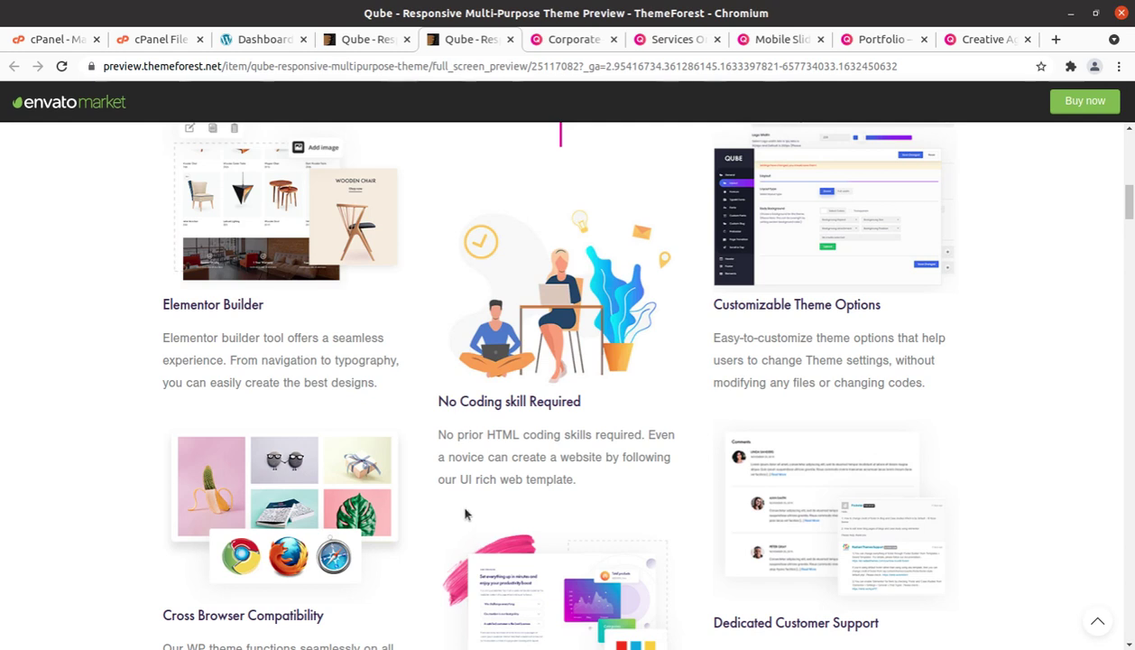
pyautogui.scroll(-1, 465, 514)
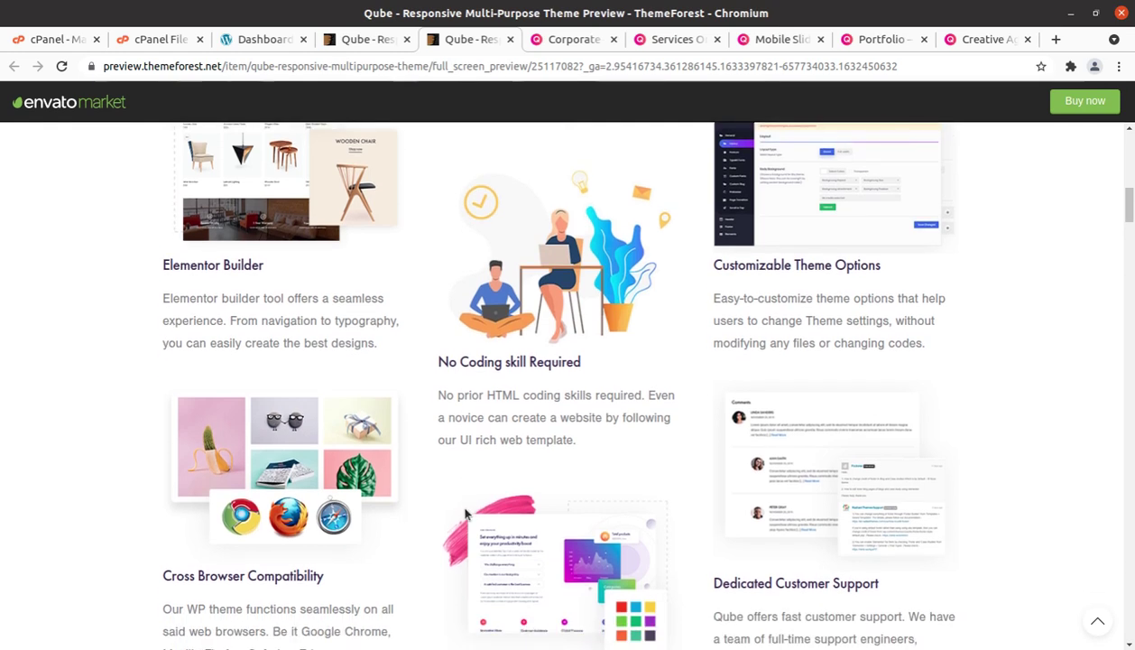
pyautogui.scroll(-4, 465, 513)
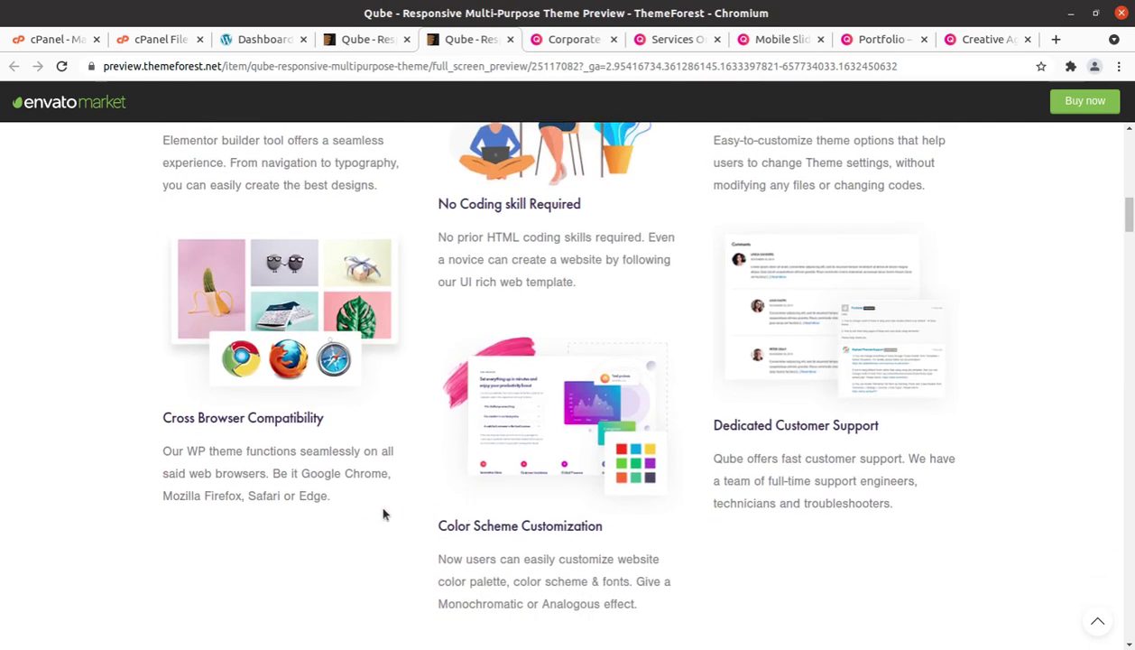
pyautogui.scroll(-2, 357, 527)
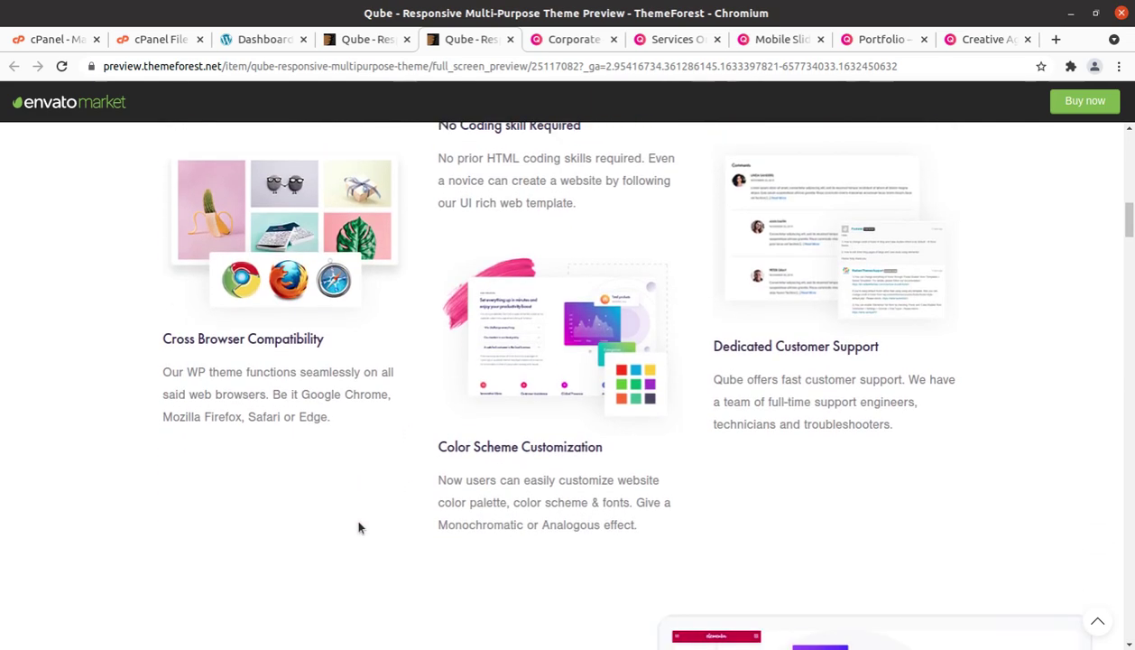
pyautogui.scroll(-2, 361, 519)
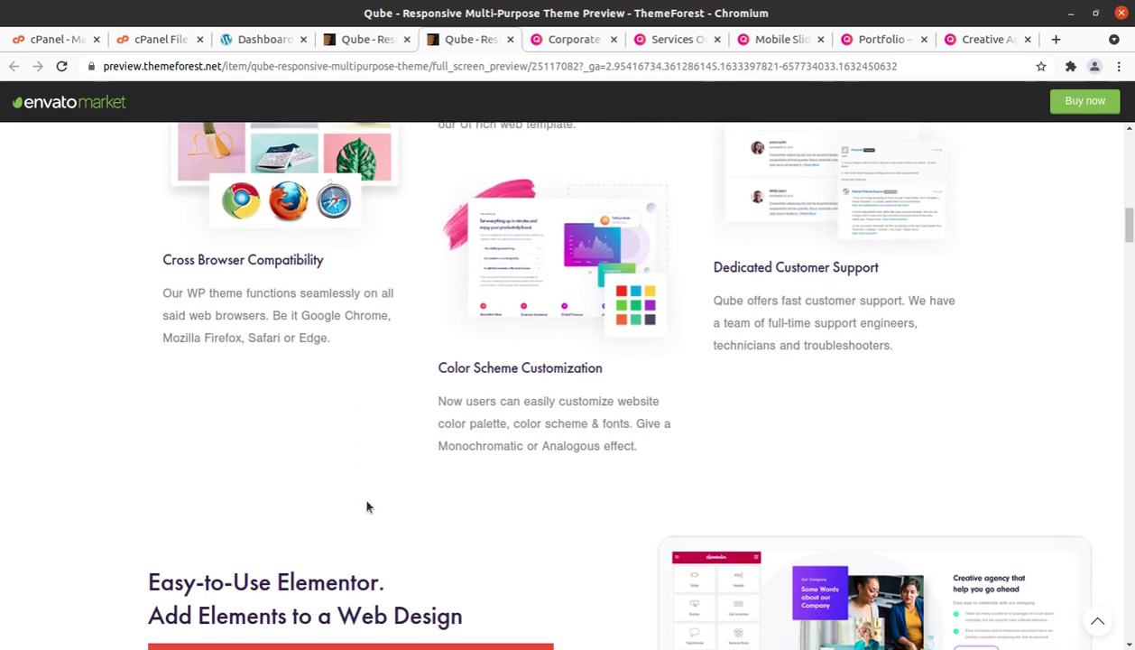
pyautogui.scroll(-2, 367, 507)
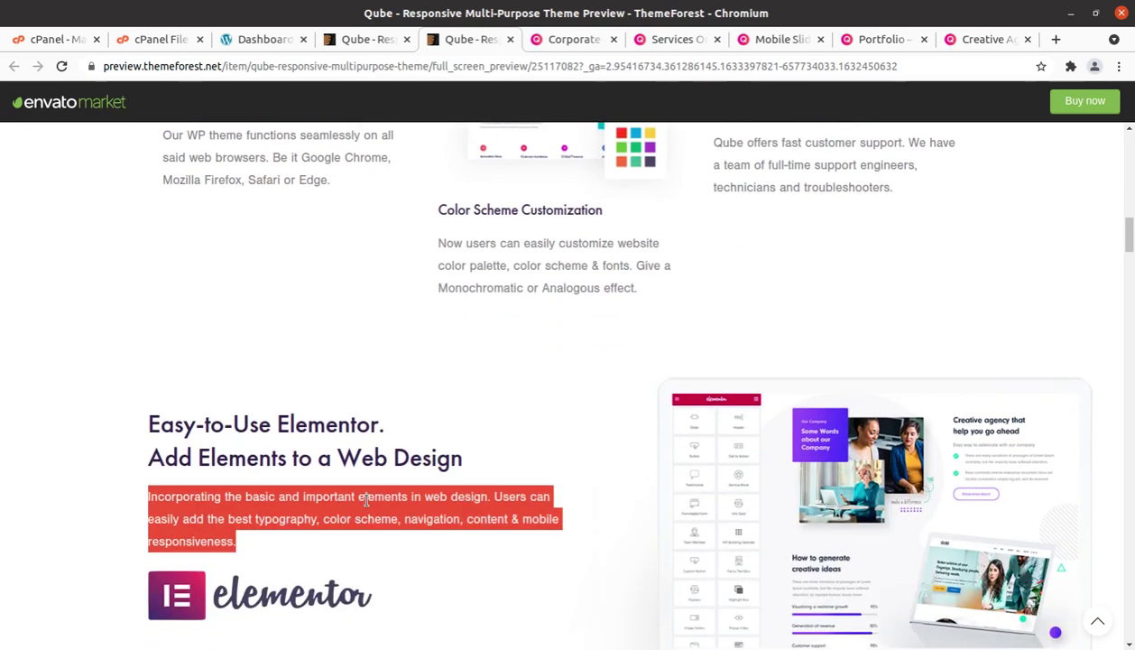
# Examine the pre-built home page demos again, from Main Demo through Mobile Slider.
pyautogui.scroll(-3, 438, 532)
pyautogui.scroll(-2, 438, 532)
pyautogui.scroll(-5, 336, 437)
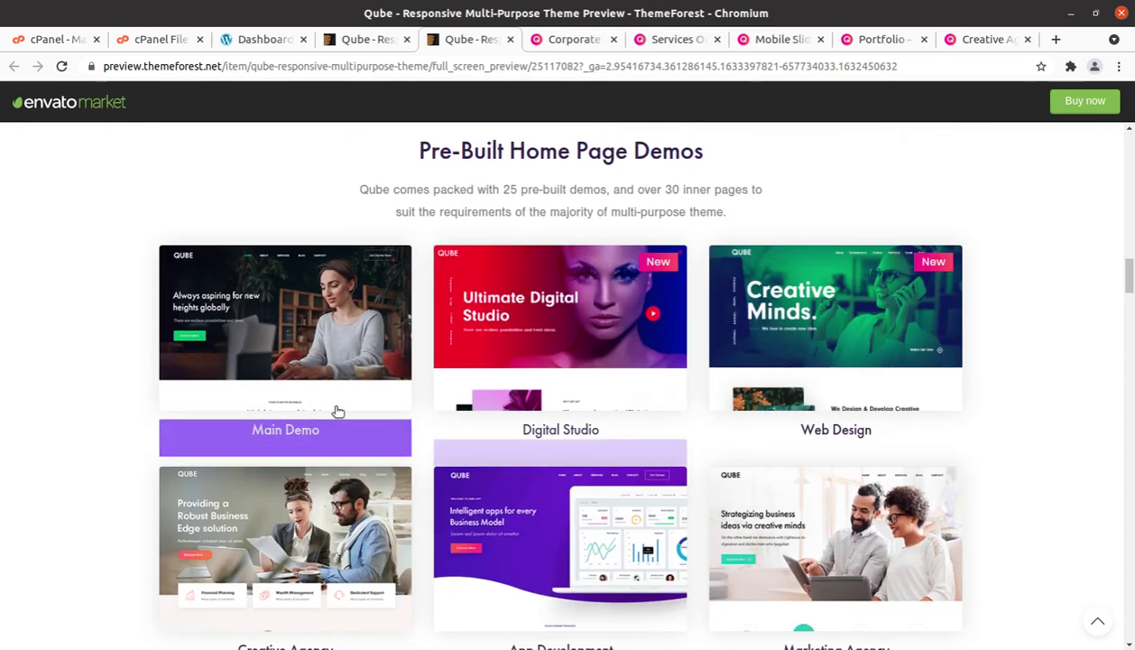
pyautogui.scroll(-5, 374, 408)
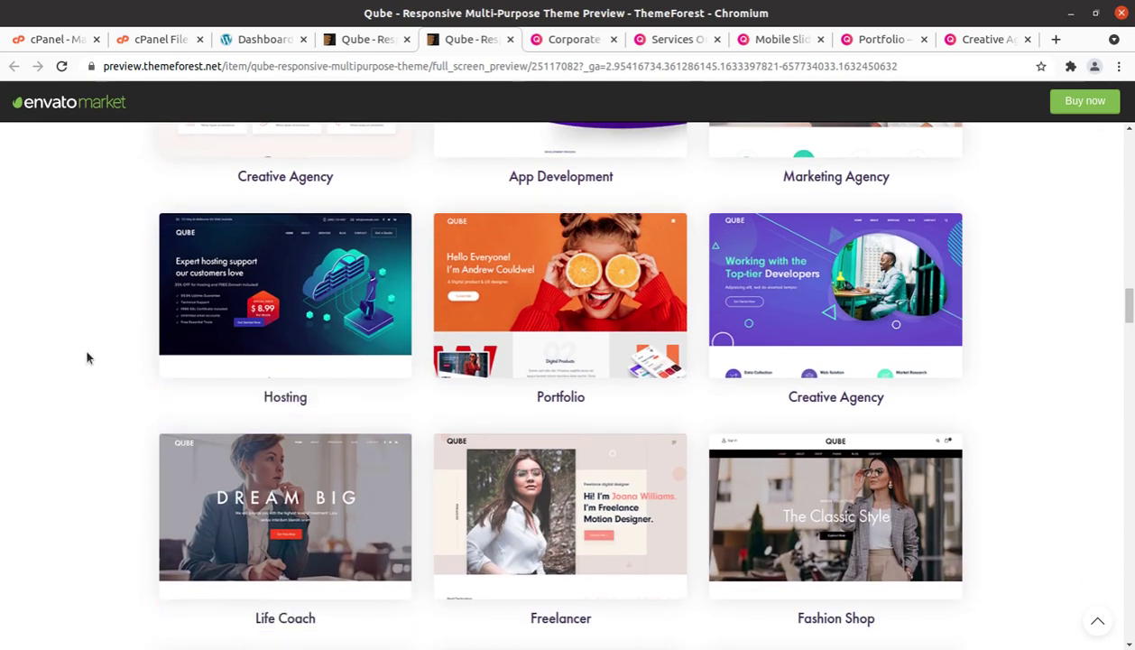
pyautogui.scroll(-10, 87, 357)
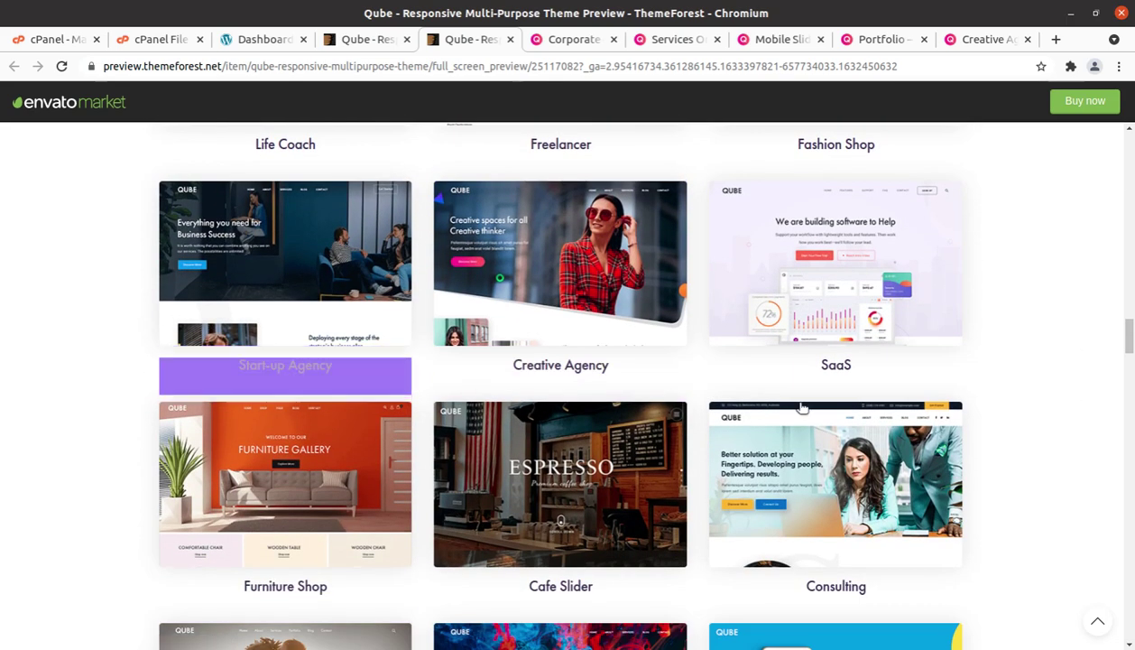
pyautogui.scroll(-3, 1000, 348)
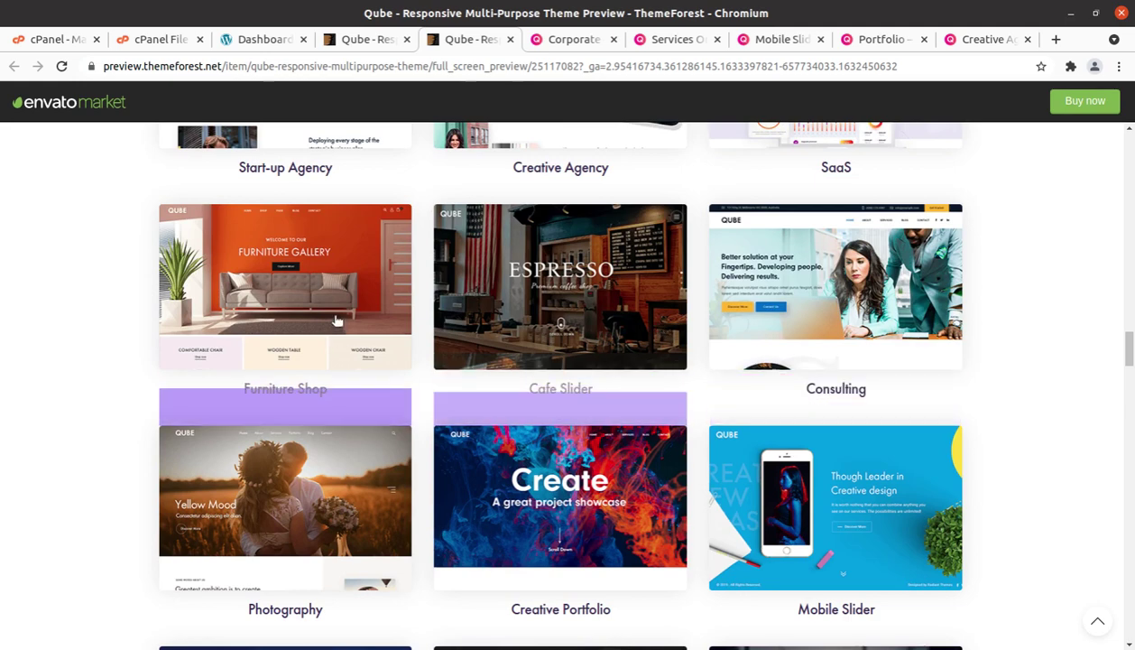
pyautogui.scroll(-2, 339, 315)
pyautogui.scroll(2, 345, 274)
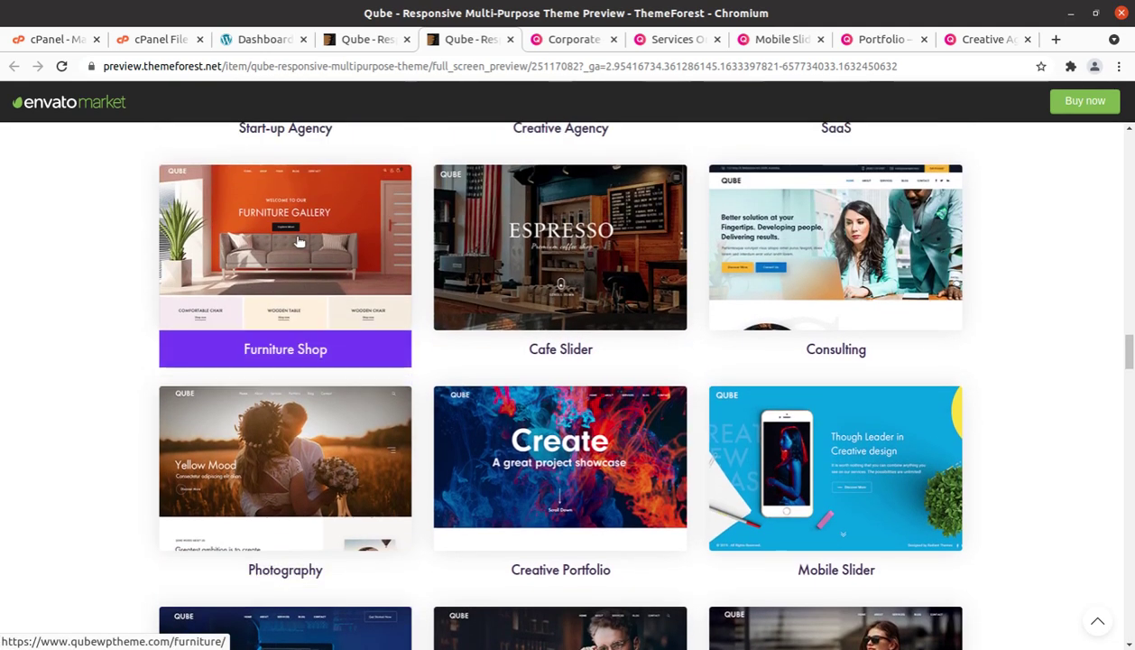
# Open the Furniture Shop demo in a new tab and examine its banner and product categories.
pyautogui.click(344, 273)
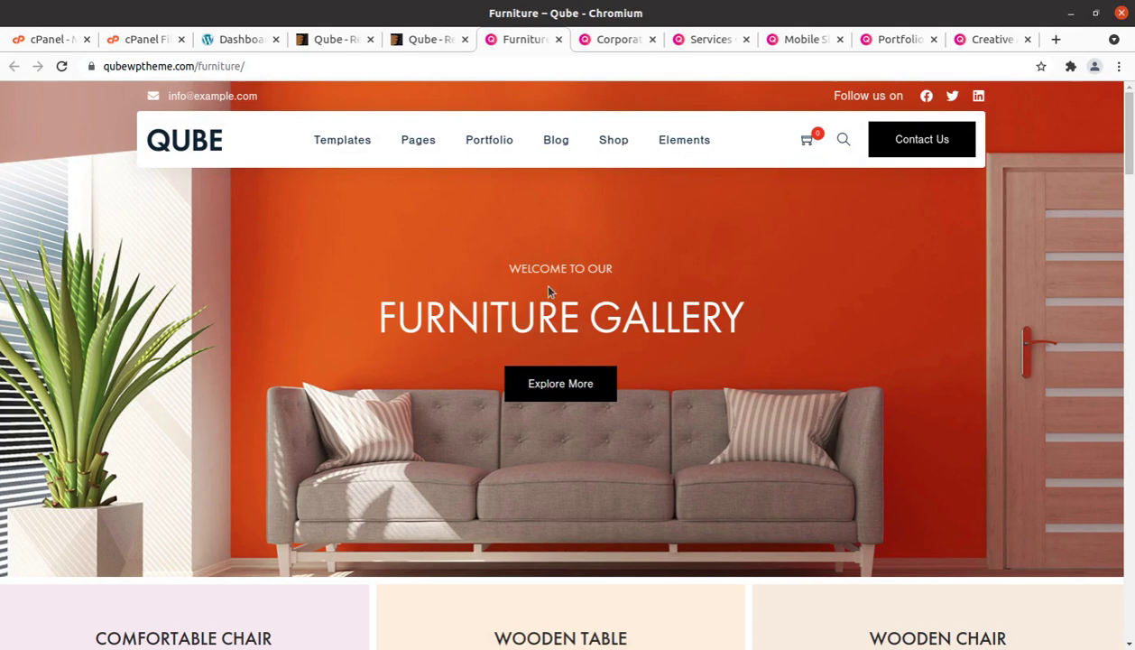
pyautogui.scroll(-6, 549, 290)
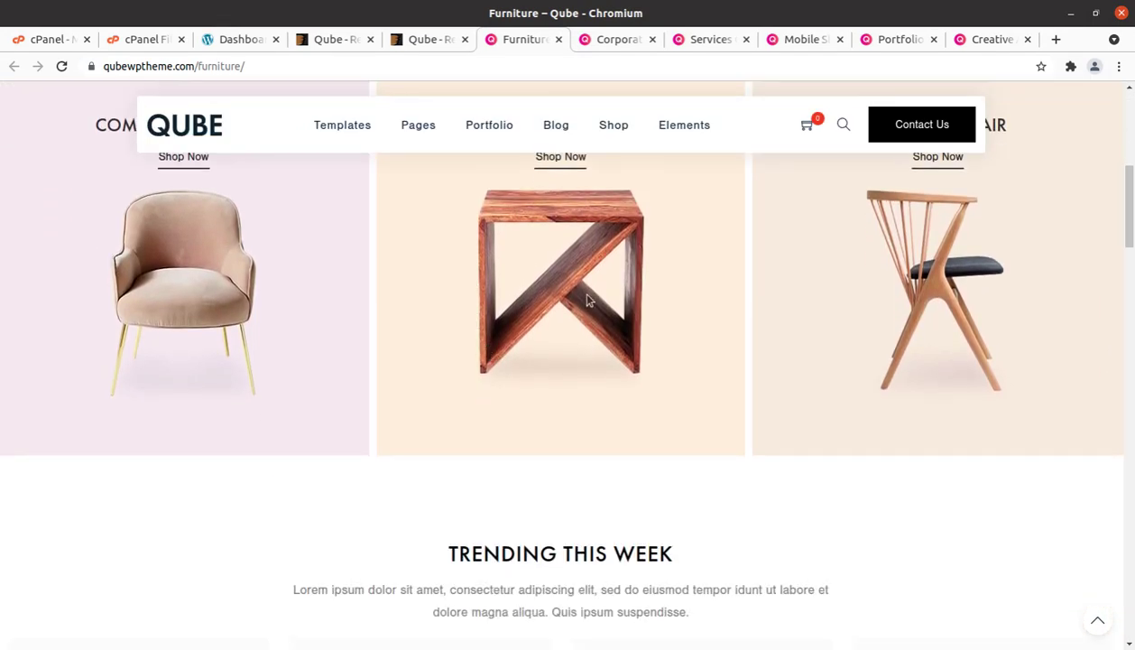
# Open the Wooden Chair product from the Furniture demo and examine its details, related products and footer.
pyautogui.scroll(-6, 578, 301)
pyautogui.click(462, 304)
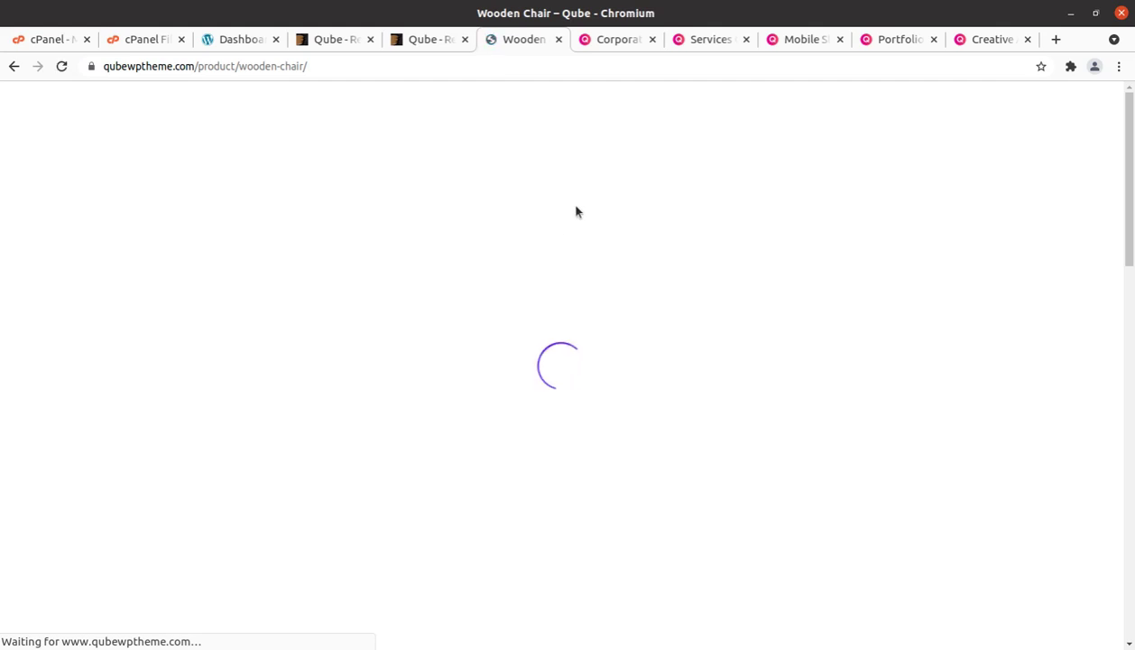
pyautogui.scroll(-4, 478, 392)
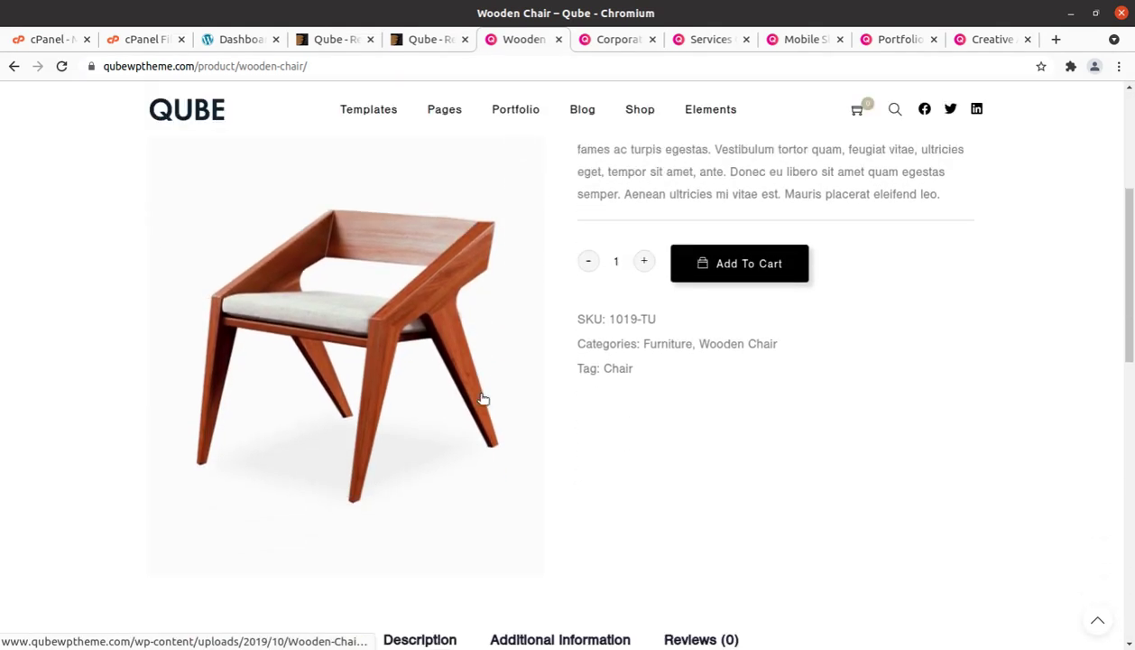
pyautogui.scroll(-6, 483, 399)
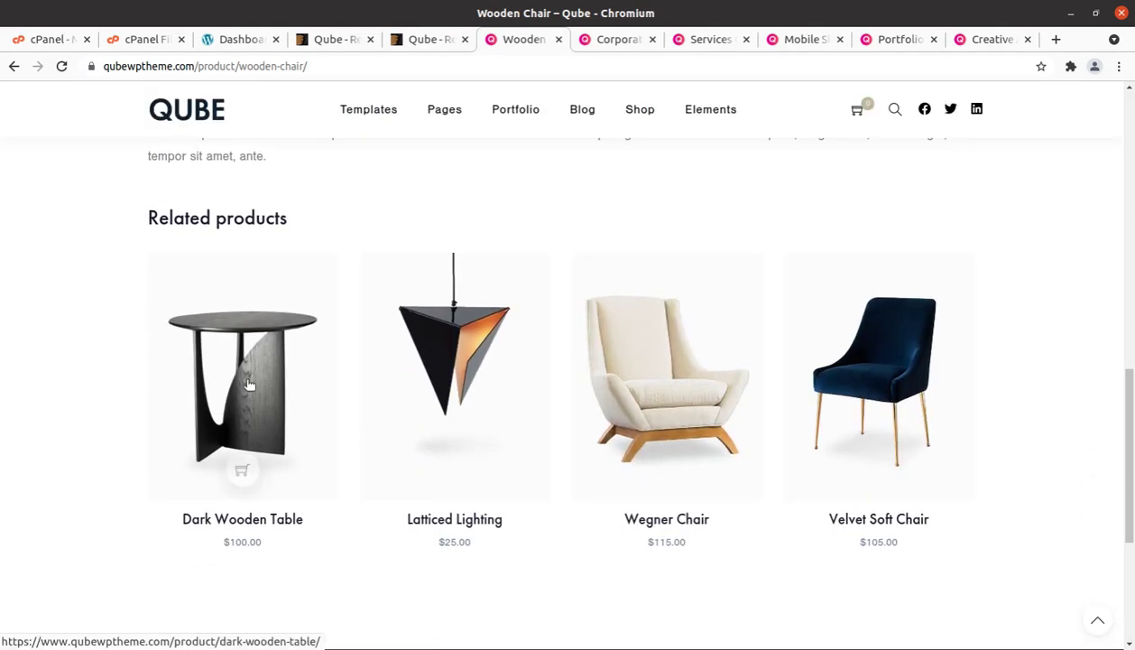
pyautogui.scroll(-1, 912, 397)
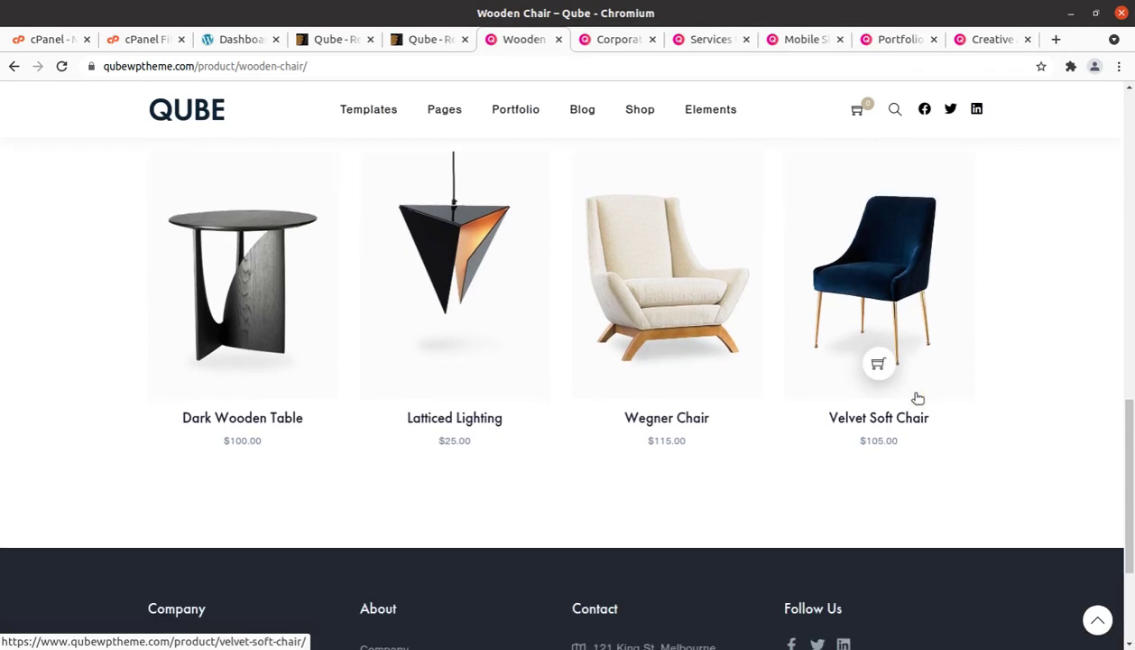
pyautogui.scroll(-2, 918, 398)
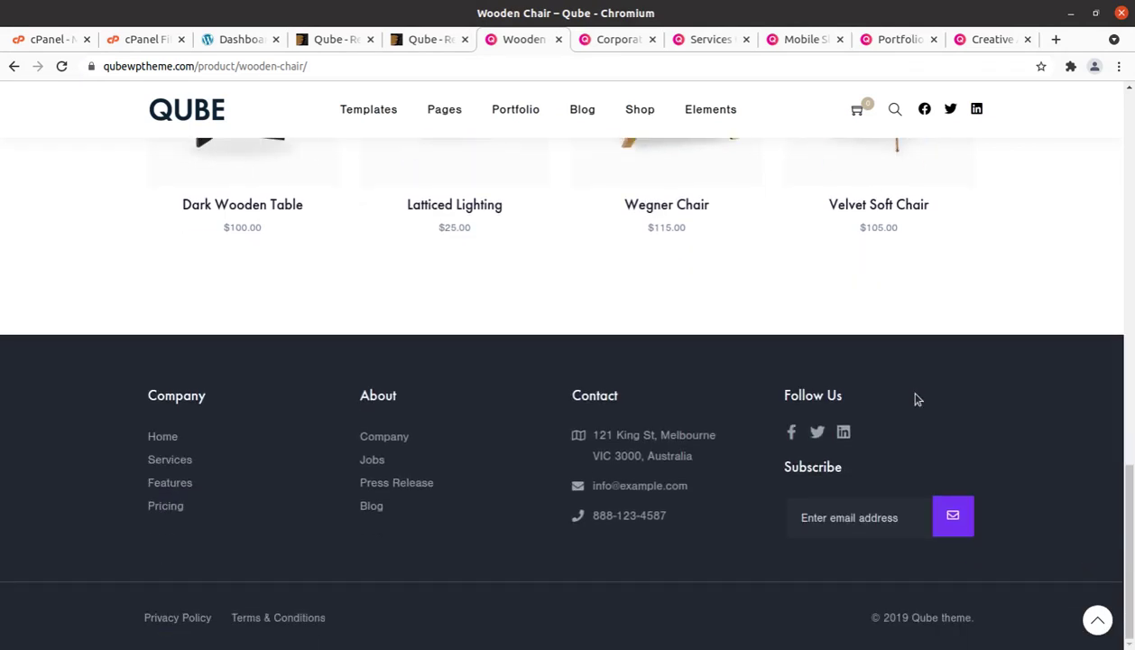
pyautogui.scroll(10, 917, 399)
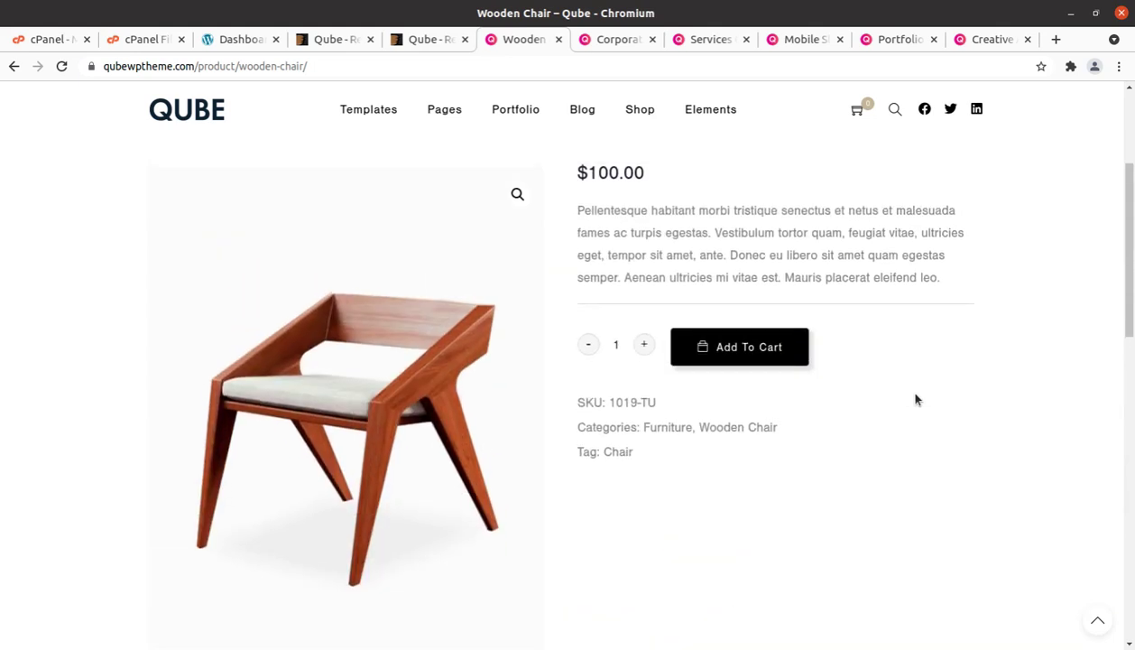
pyautogui.scroll(2, 916, 399)
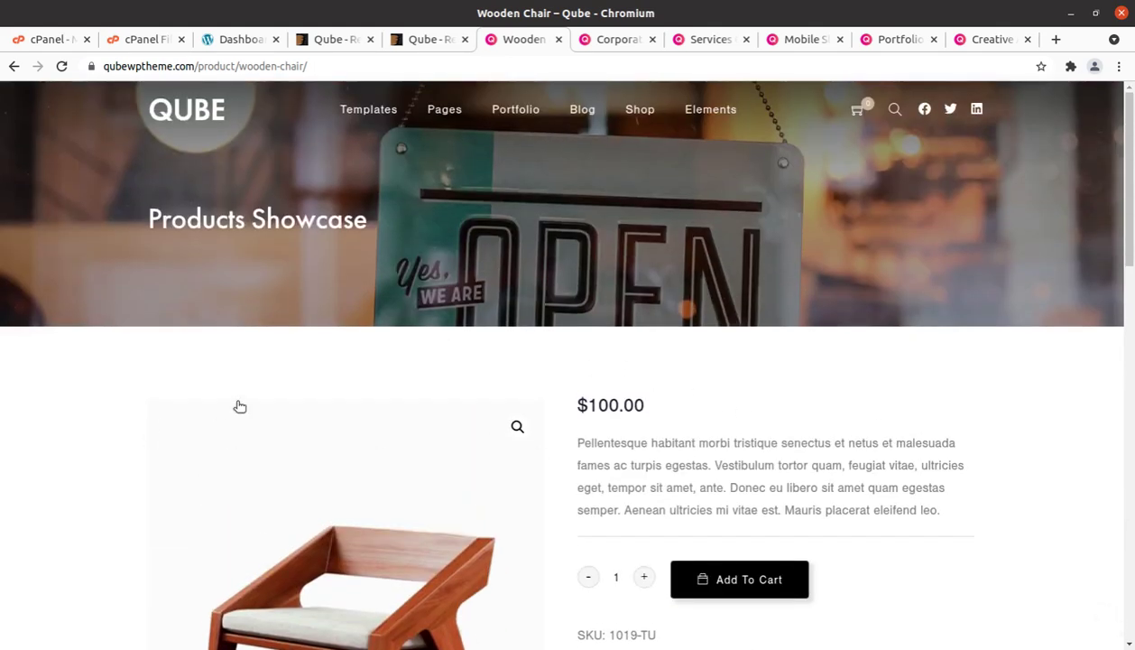
# Return to the Qube item page on ThemeForest and highlight the radiantthemes author name, followed by the Elite Author label.
pyautogui.click(332, 41)
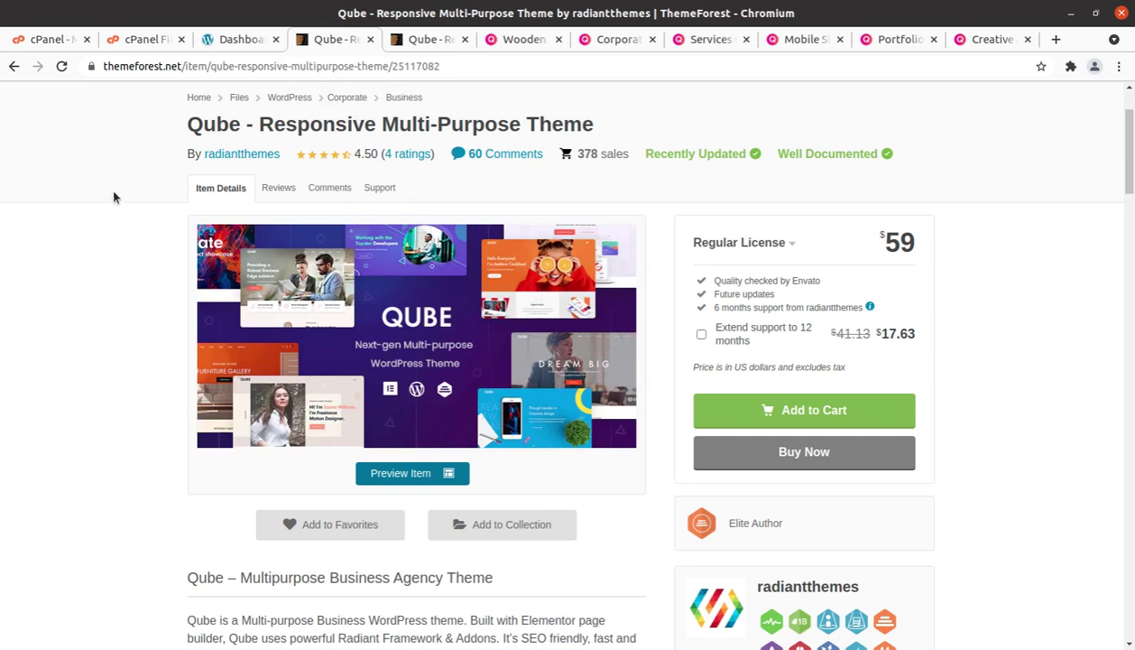
pyautogui.scroll(-2, 115, 430)
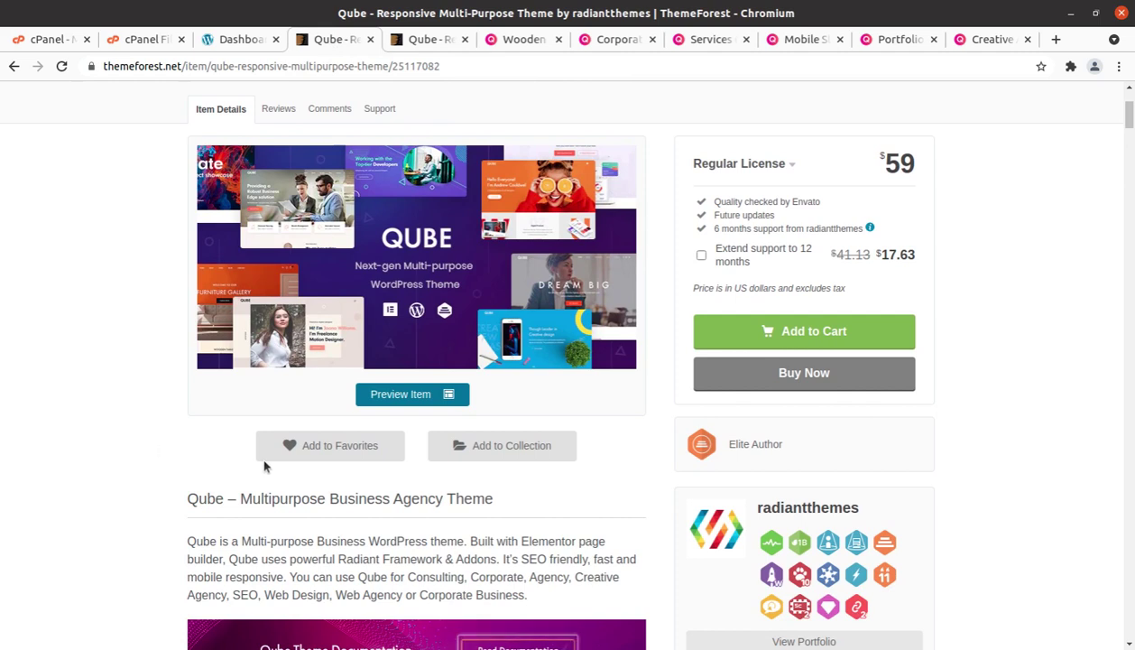
pyautogui.moveTo(869, 511); pyautogui.dragTo(752, 502)
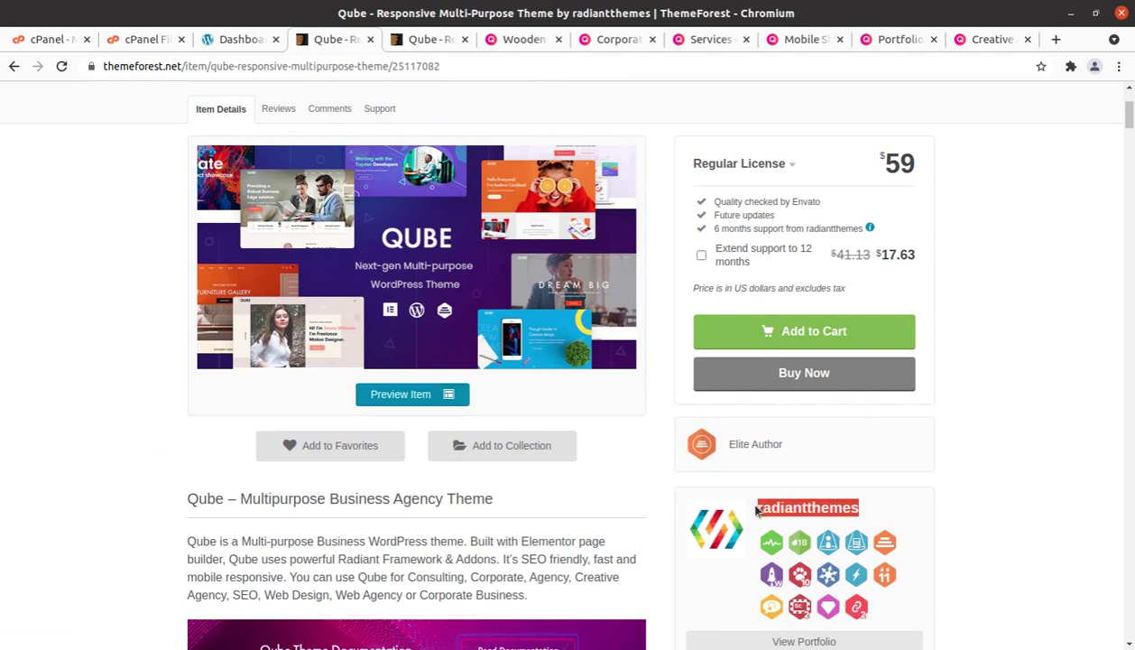
pyautogui.click(778, 443)
pyautogui.moveTo(778, 442); pyautogui.dragTo(726, 444)
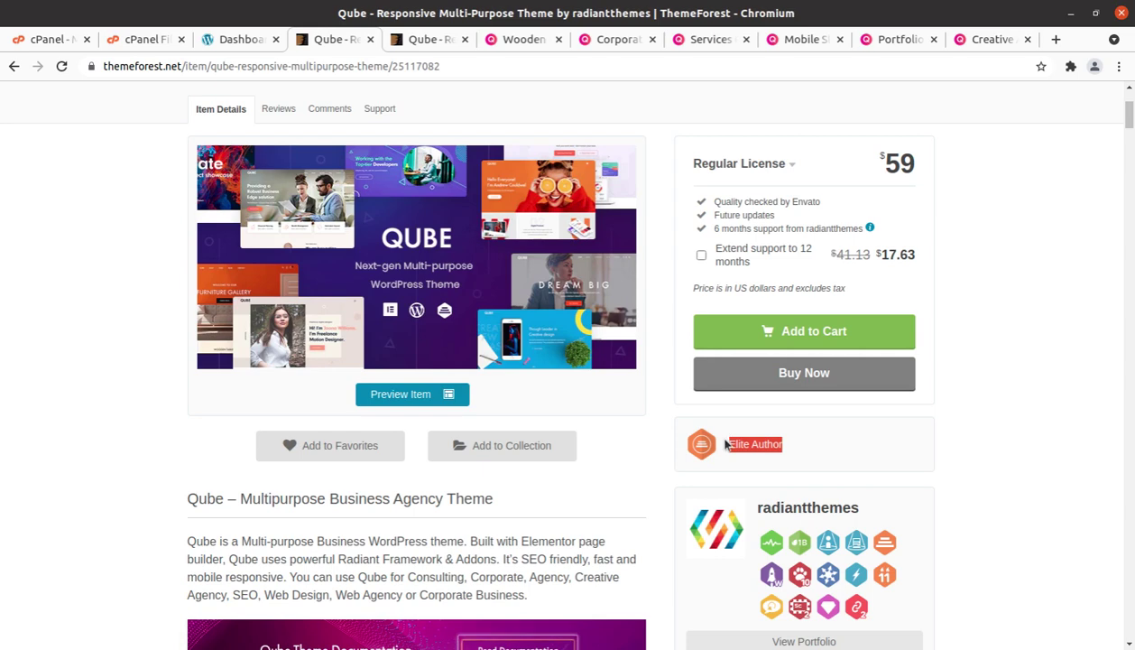
# Highlight the Published date and the Last Update date in the theme's item attributes.
pyautogui.scroll(-5, 700, 540)
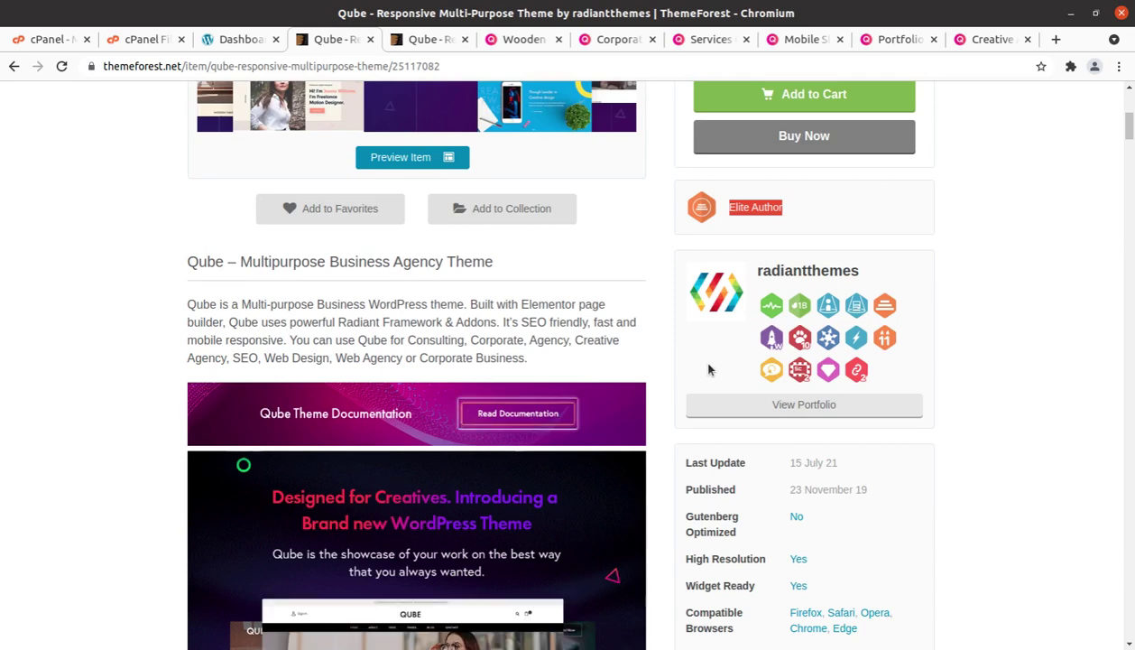
pyautogui.scroll(-1, 925, 542)
pyautogui.click(927, 476)
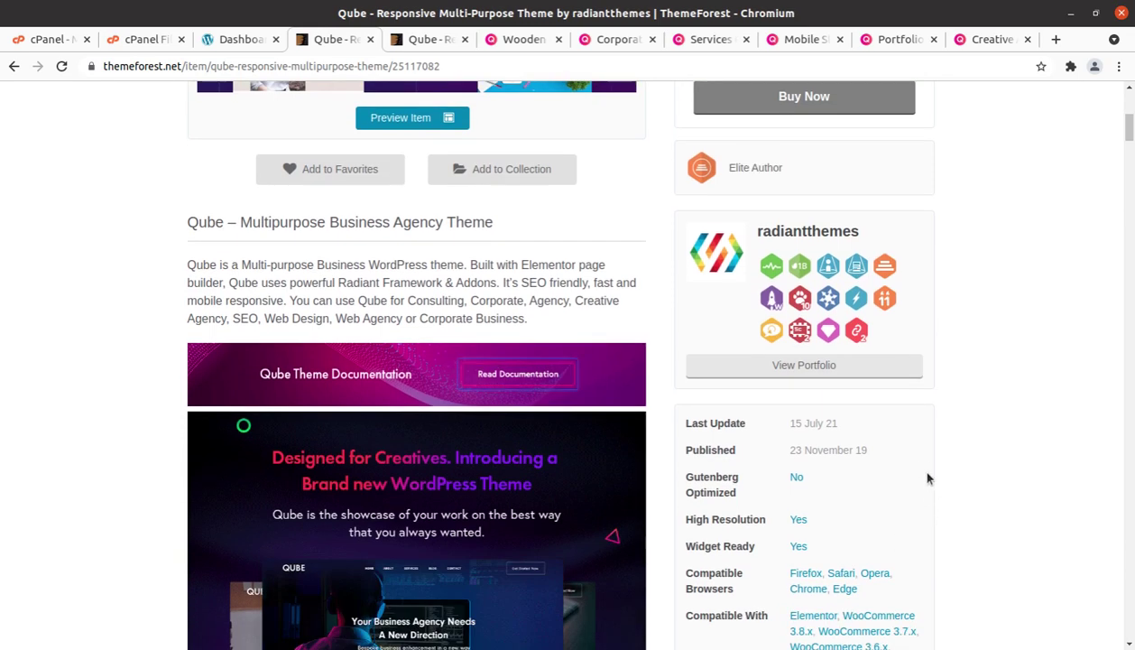
pyautogui.moveTo(876, 451); pyautogui.dragTo(777, 450)
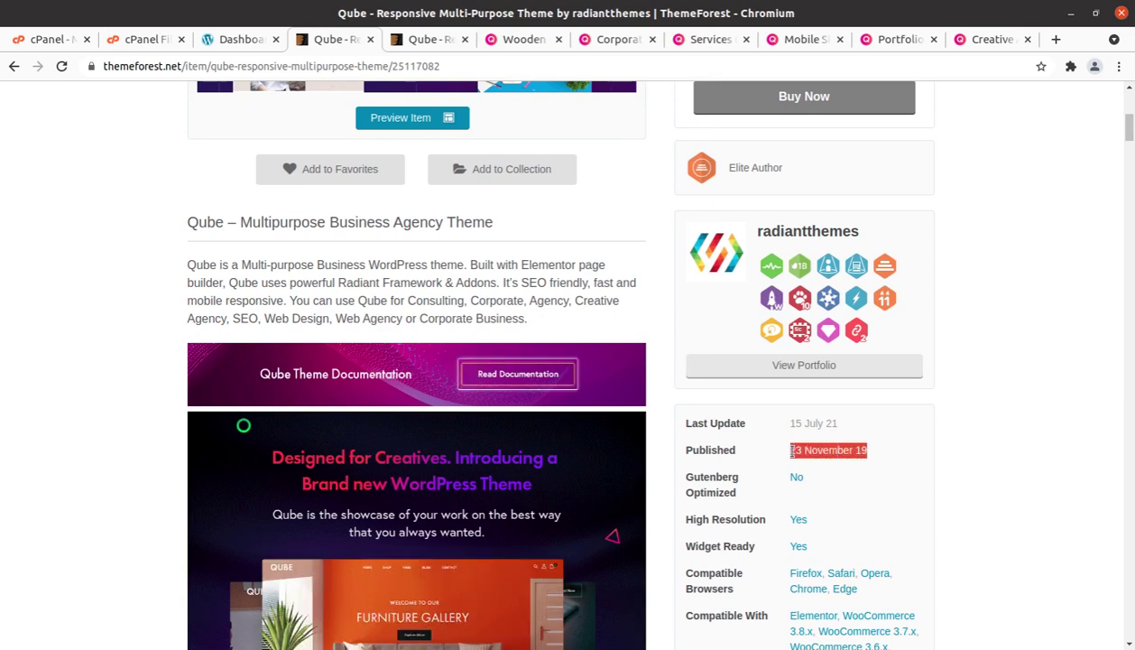
pyautogui.click(824, 424)
pyautogui.tripleClick(823, 424)
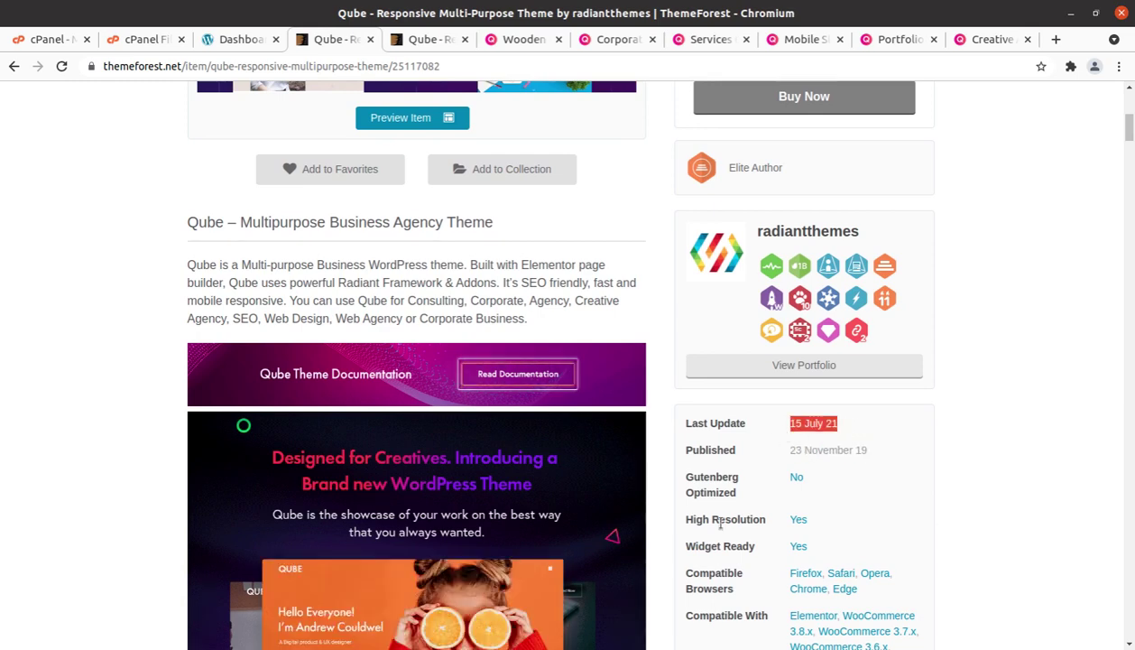
# Examine the theme's remaining attributes, from compatible browsers and software versions through documentation, layout and tags.
pyautogui.scroll(-3, 748, 560)
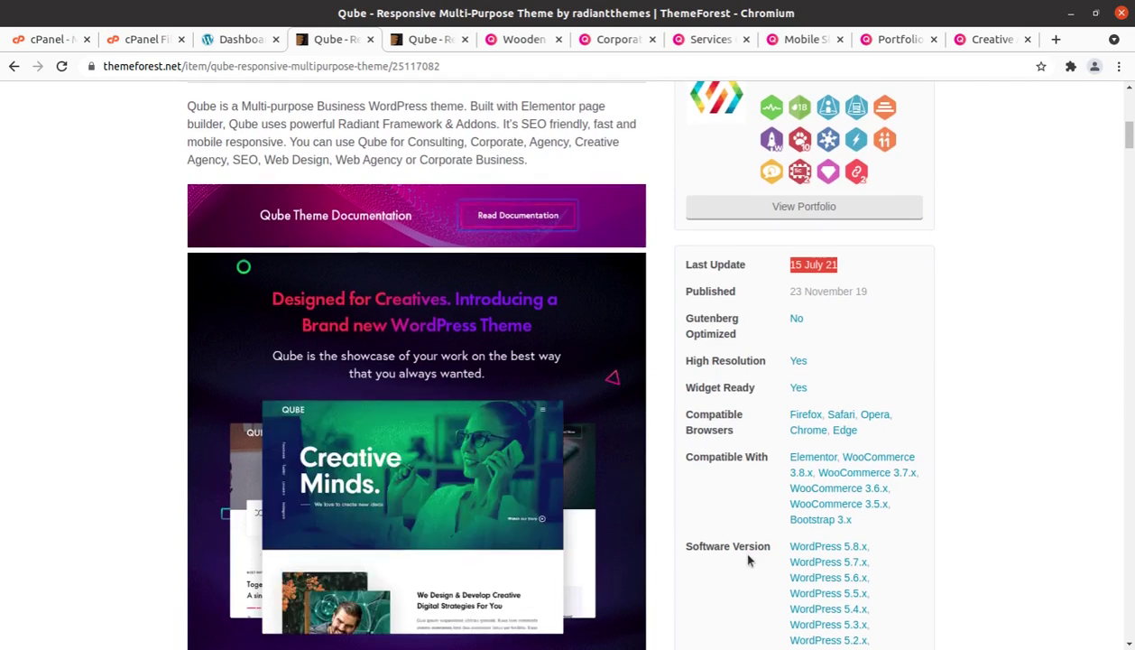
pyautogui.scroll(-2, 747, 561)
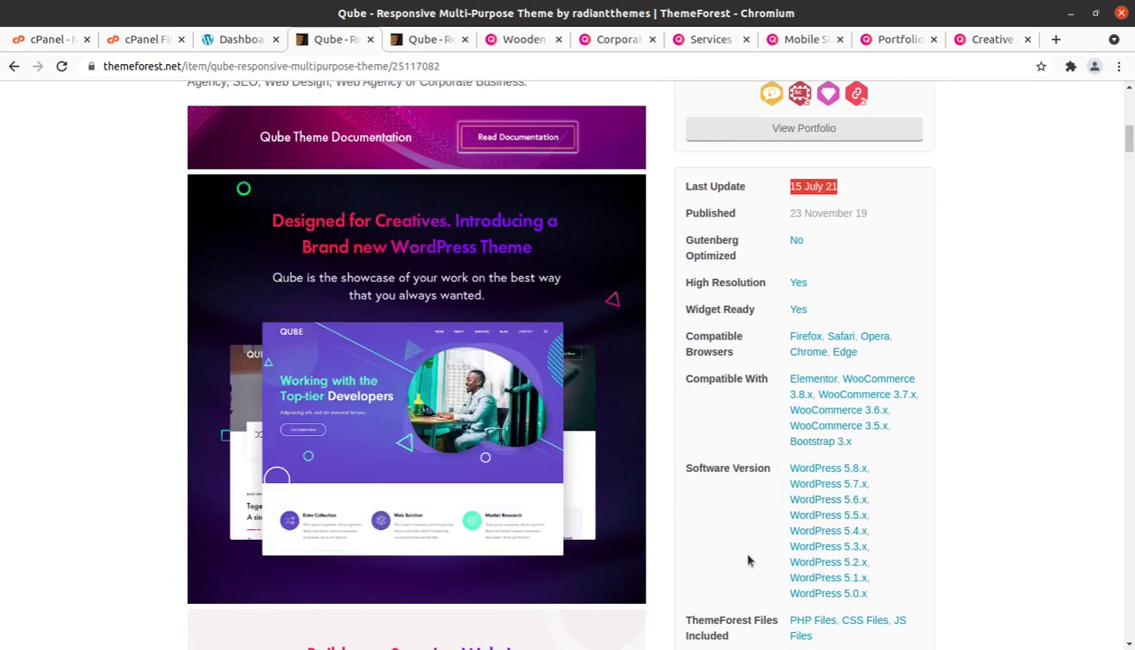
pyautogui.scroll(-2, 748, 560)
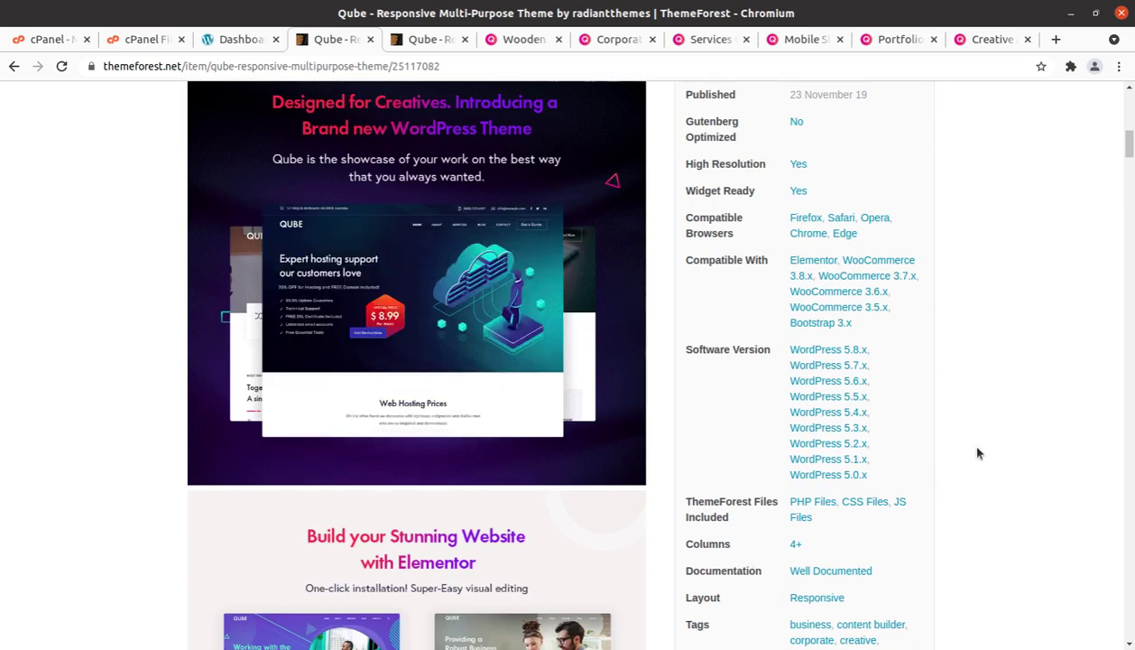
pyautogui.scroll(-3, 977, 453)
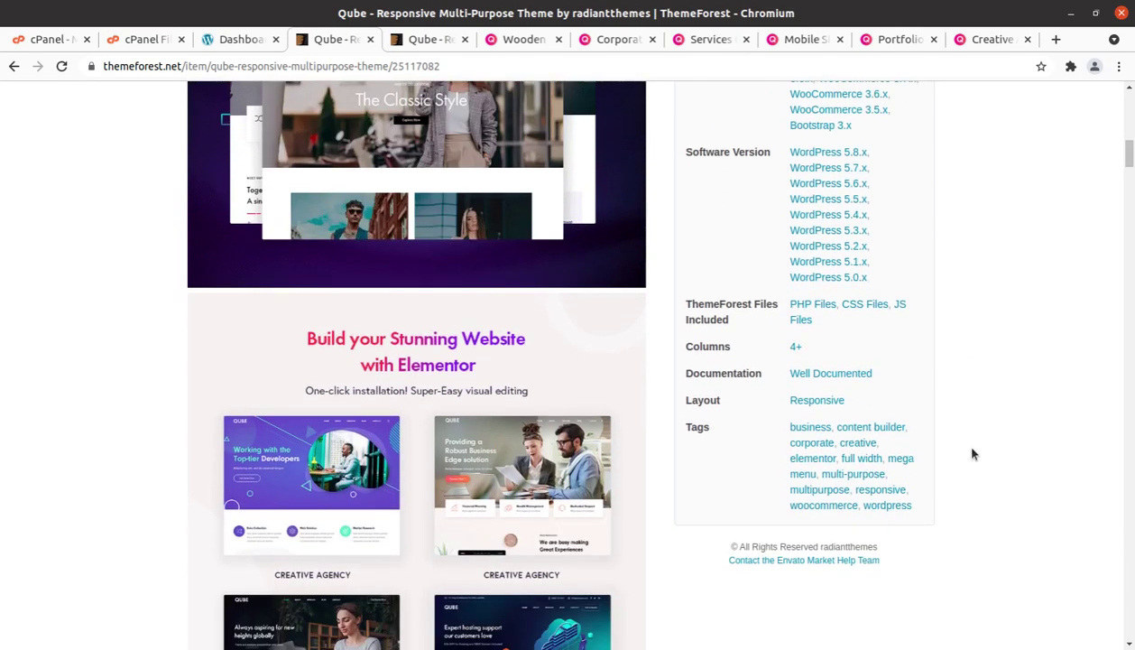
# Examine the demo thumbnails in the Build your Stunning Website with Elementor section, from Creative Agency through Furniture.
pyautogui.scroll(-2, 974, 454)
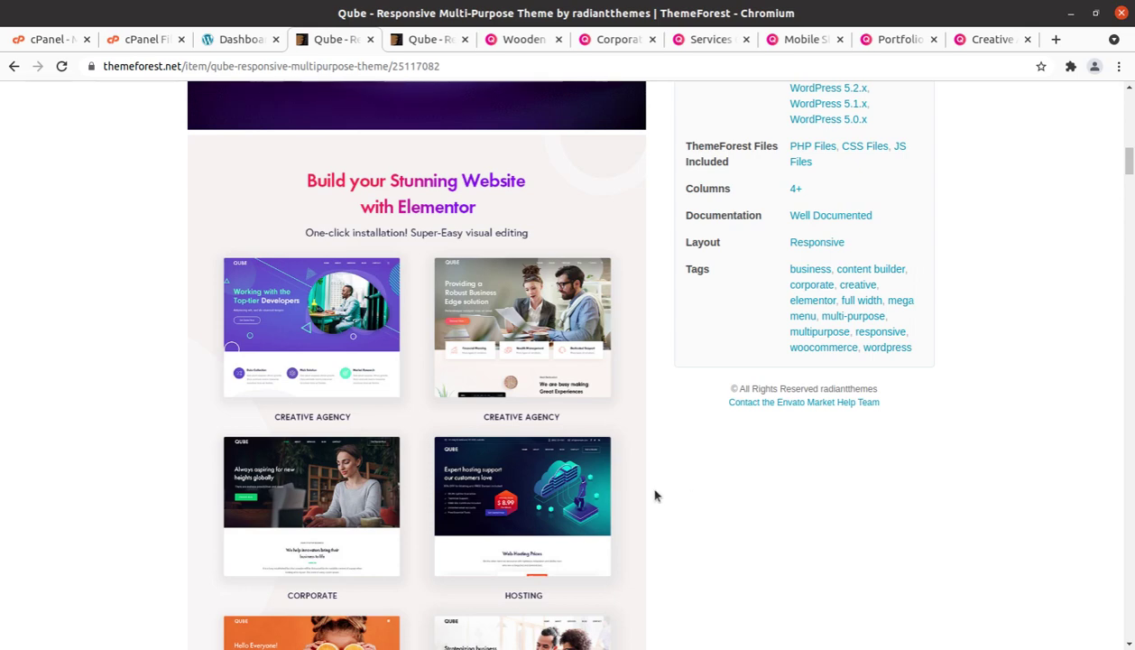
pyautogui.scroll(5, 690, 530)
pyautogui.scroll(-3, 690, 531)
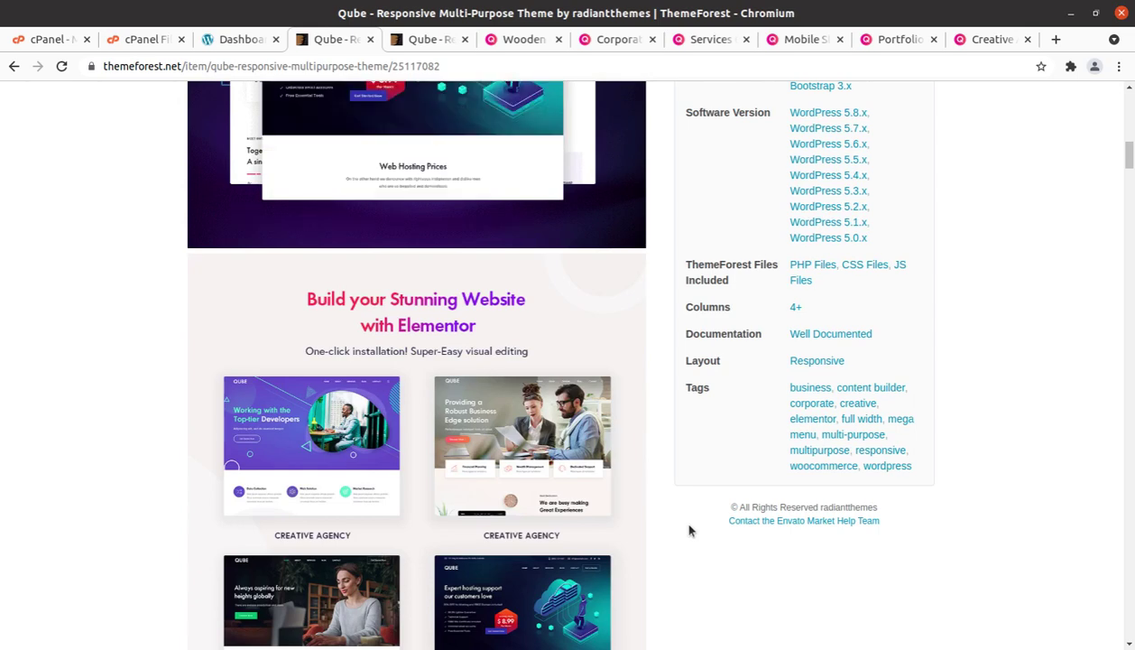
pyautogui.scroll(-14, 690, 531)
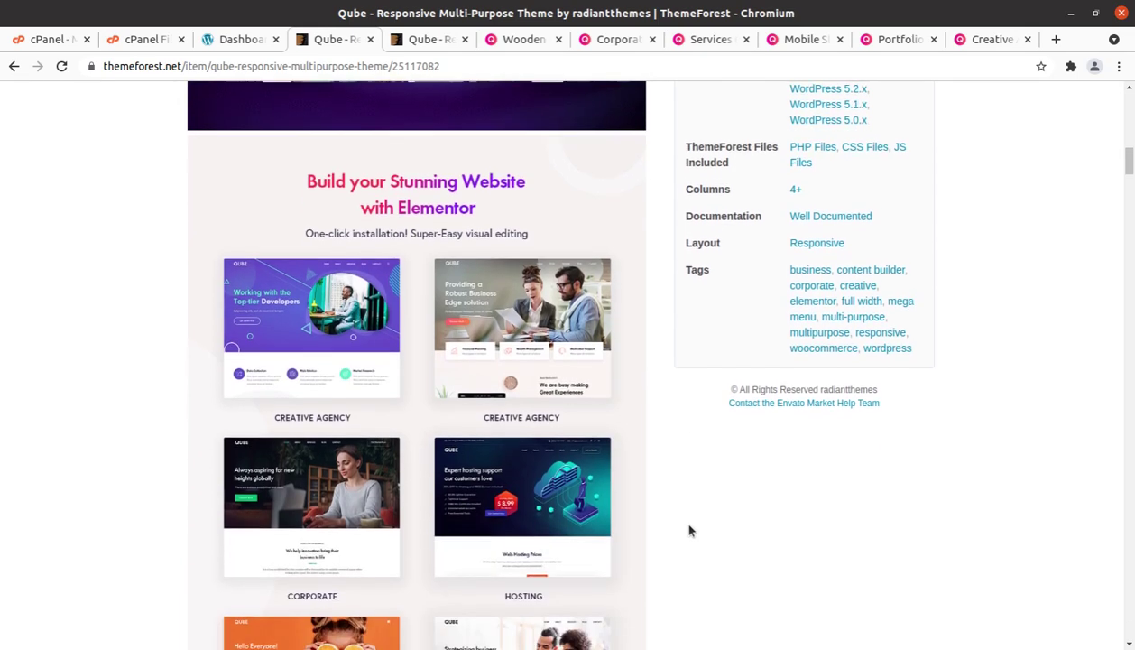
pyautogui.scroll(-6, 690, 530)
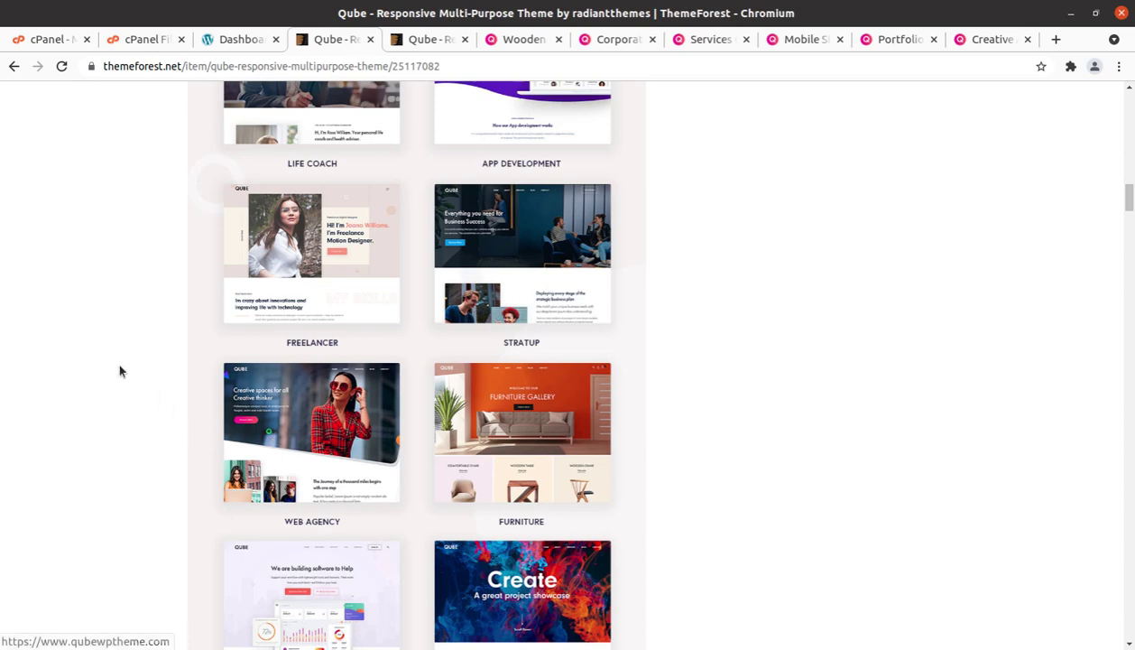
# Switch to the WordPress dashboard, look it over, and bring up the Qube_v1.1.5 folder in Files.
pyautogui.click(239, 42)
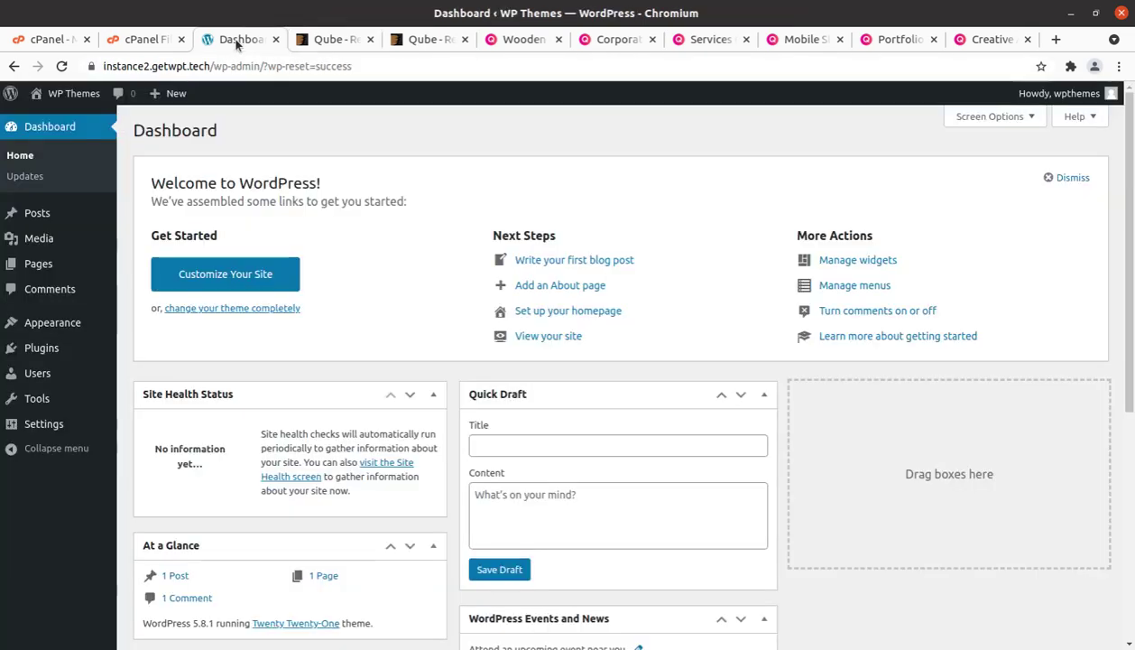
pyautogui.scroll(-3, 270, 356)
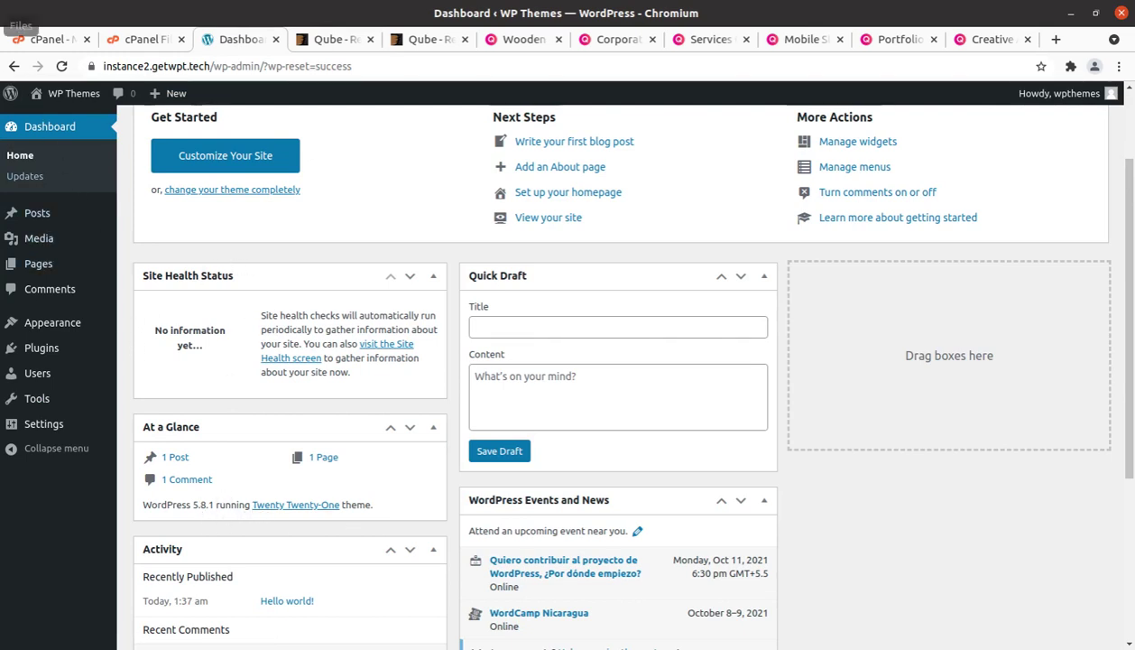
pyautogui.click(3, 25)
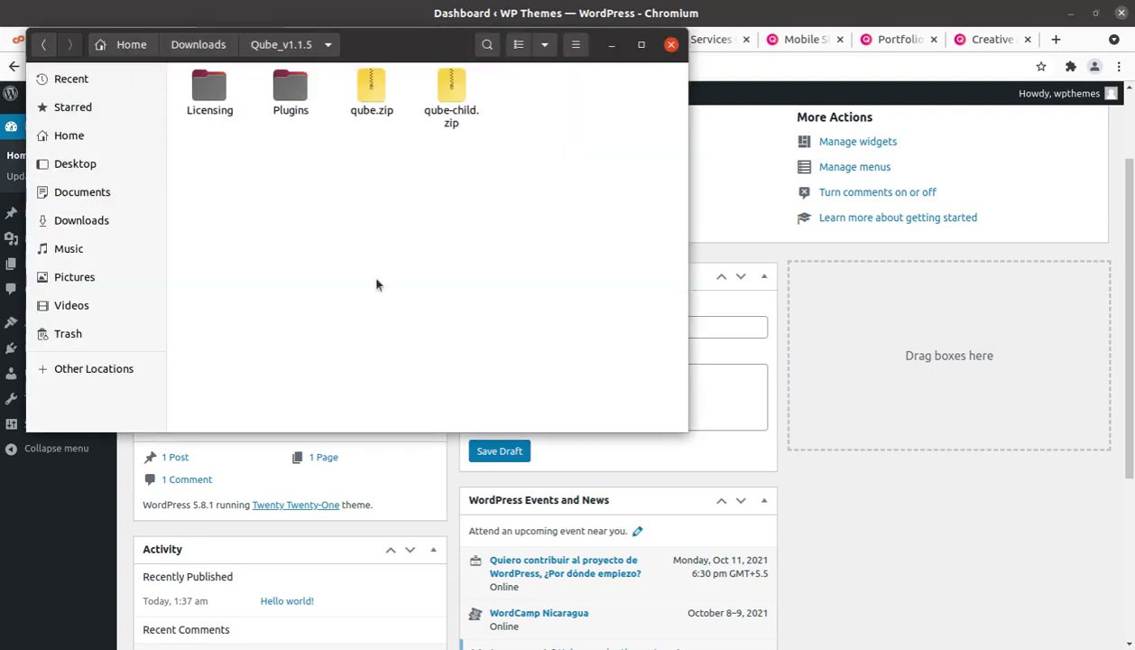
# Open the Plugins folder and select radiantthemes-addons.zip, radiantthemes-custom-post-type.zip and slider-revolution.zip in turn.
pyautogui.doubleClick(287, 90)
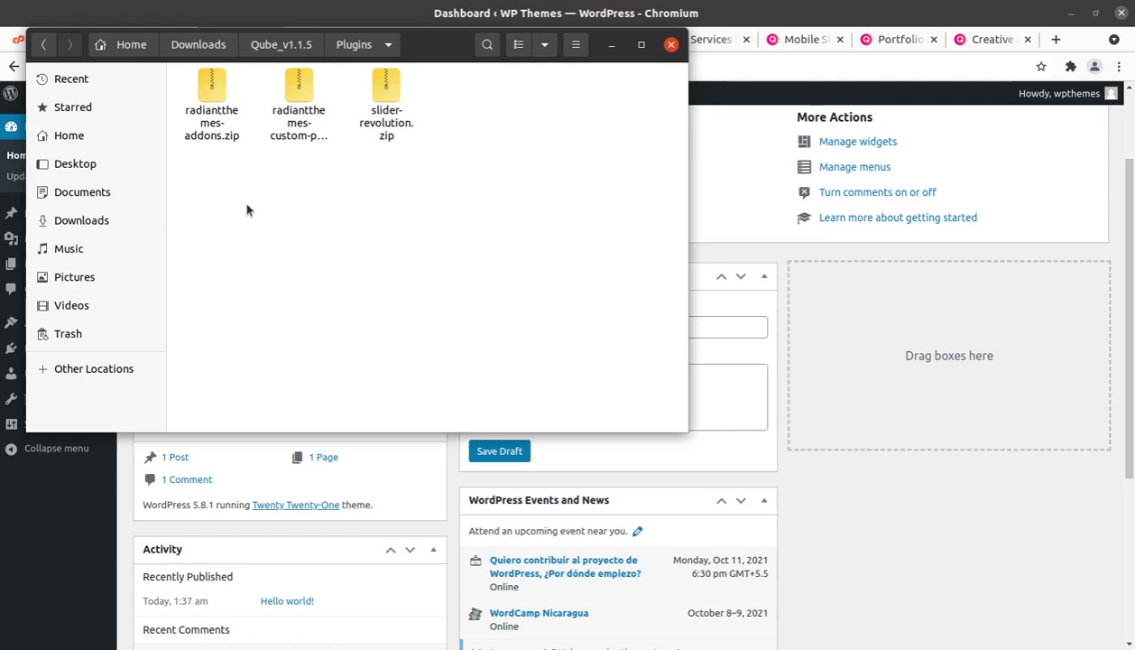
pyautogui.click(208, 147)
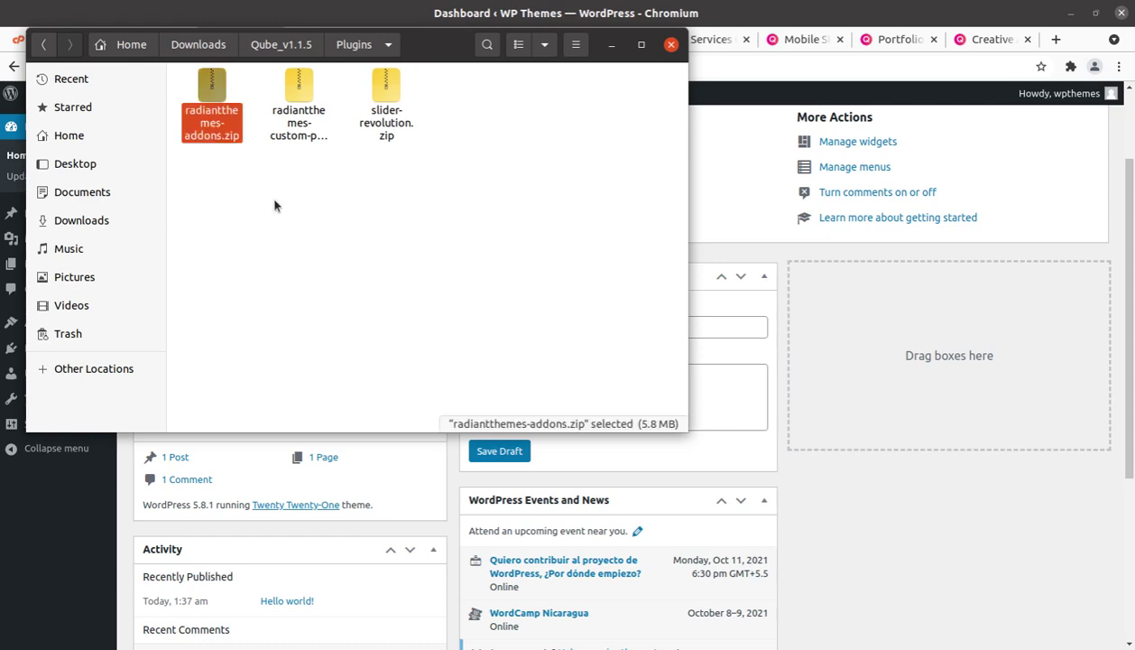
pyautogui.click(295, 144)
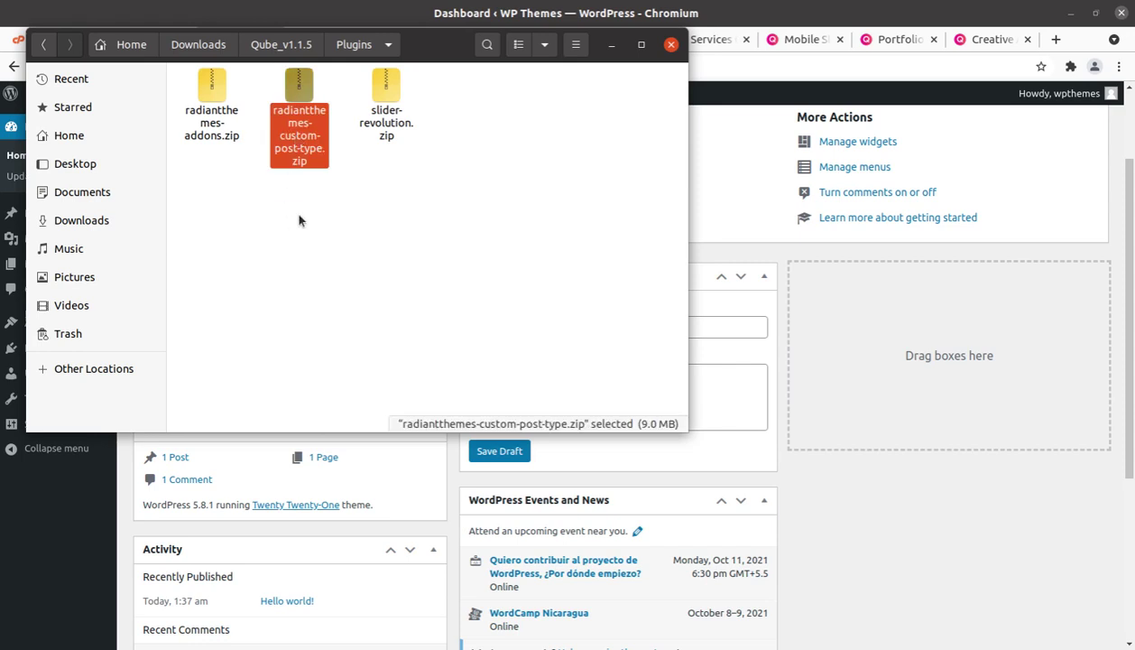
pyautogui.click(380, 117)
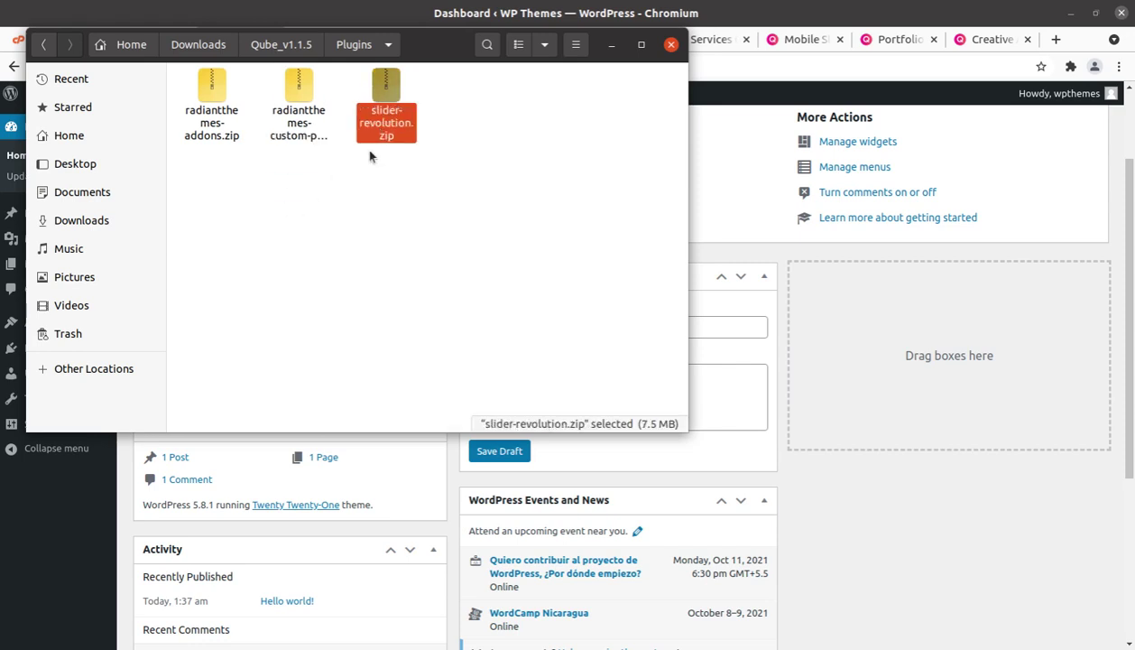
# Go back to the Qube_v1.1.5 folder, point out qube.zip and qube-child.zip, and minimize the file manager.
pyautogui.click(284, 47)
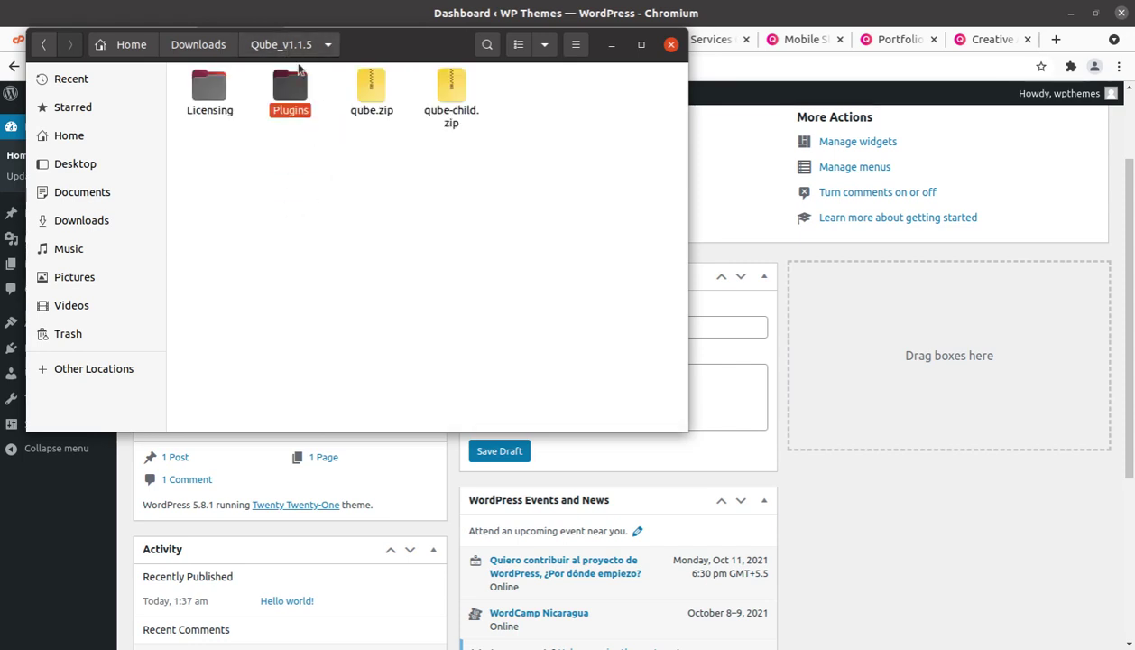
pyautogui.click(371, 109)
pyautogui.click(452, 86)
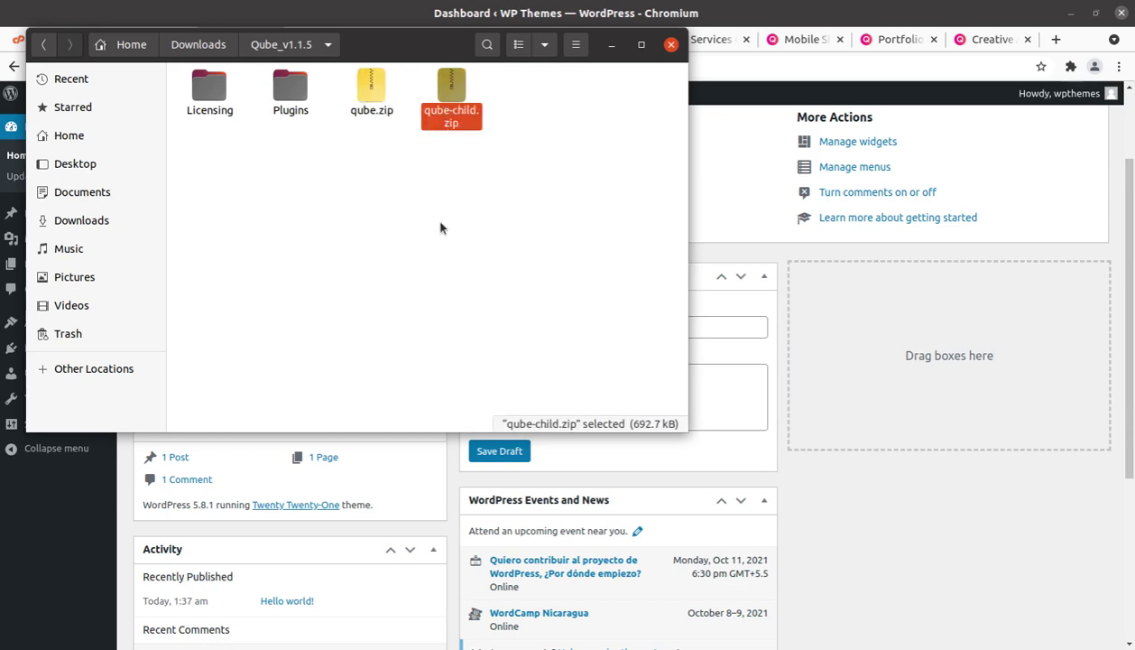
pyautogui.click(441, 227)
pyautogui.click(371, 115)
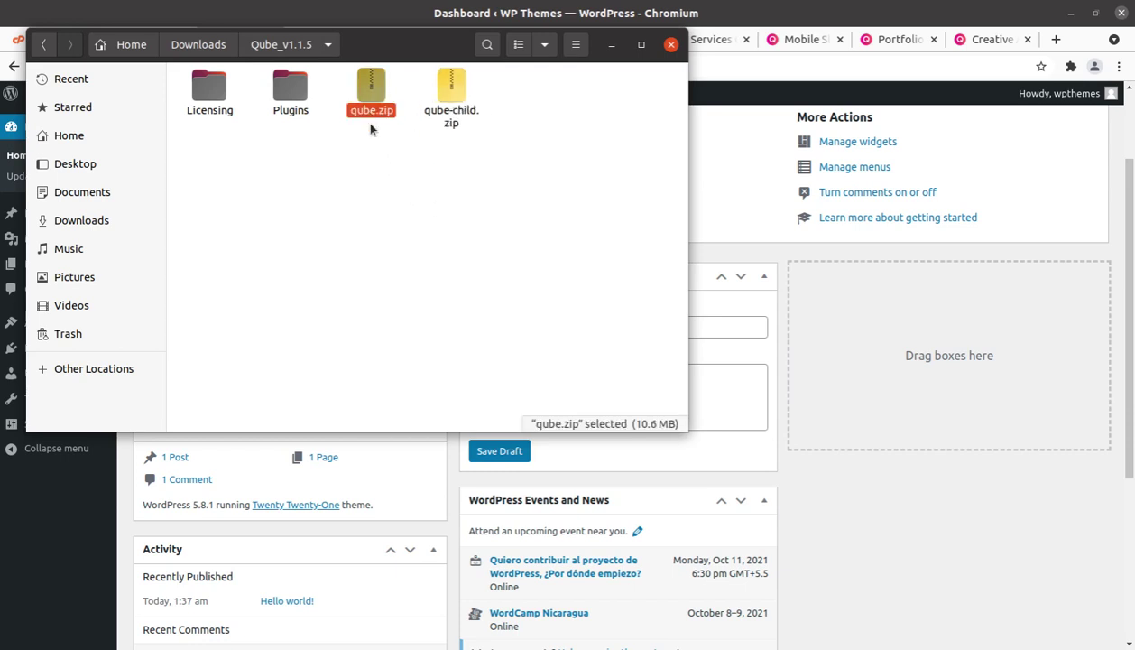
pyautogui.click(478, 166)
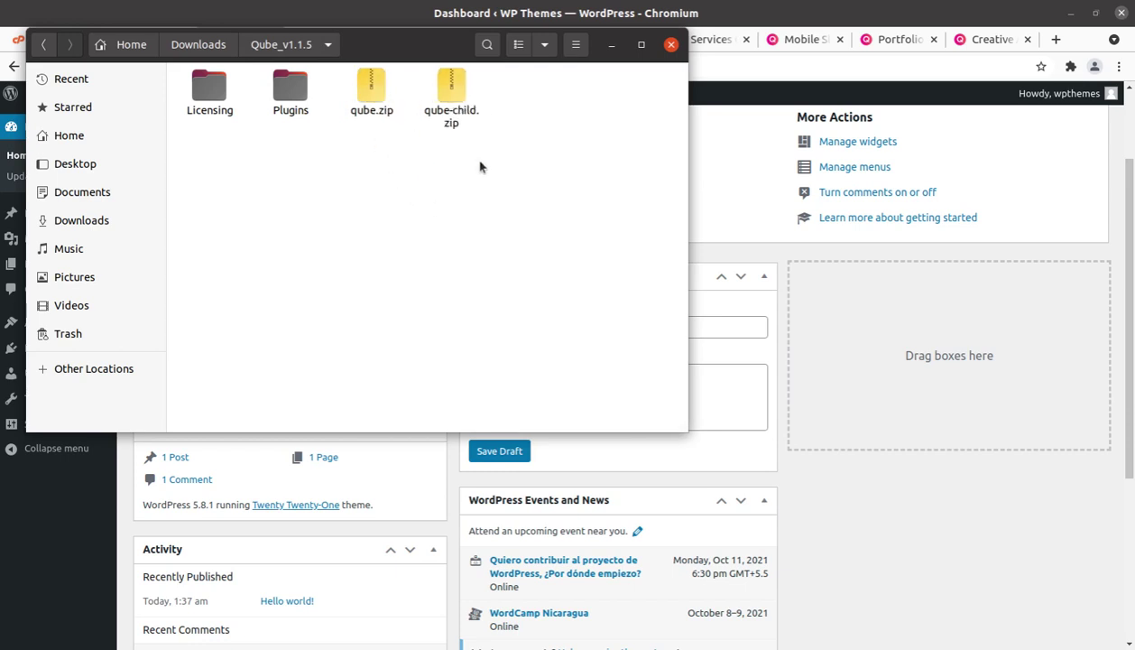
pyautogui.click(611, 44)
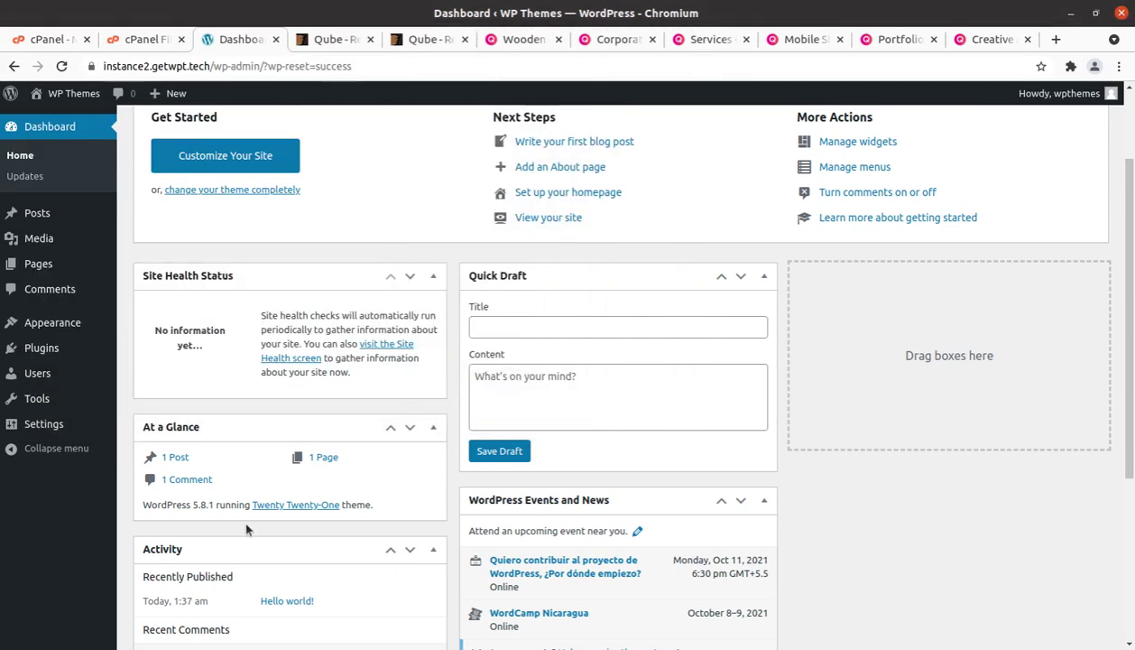
pyautogui.moveTo(45, 323)
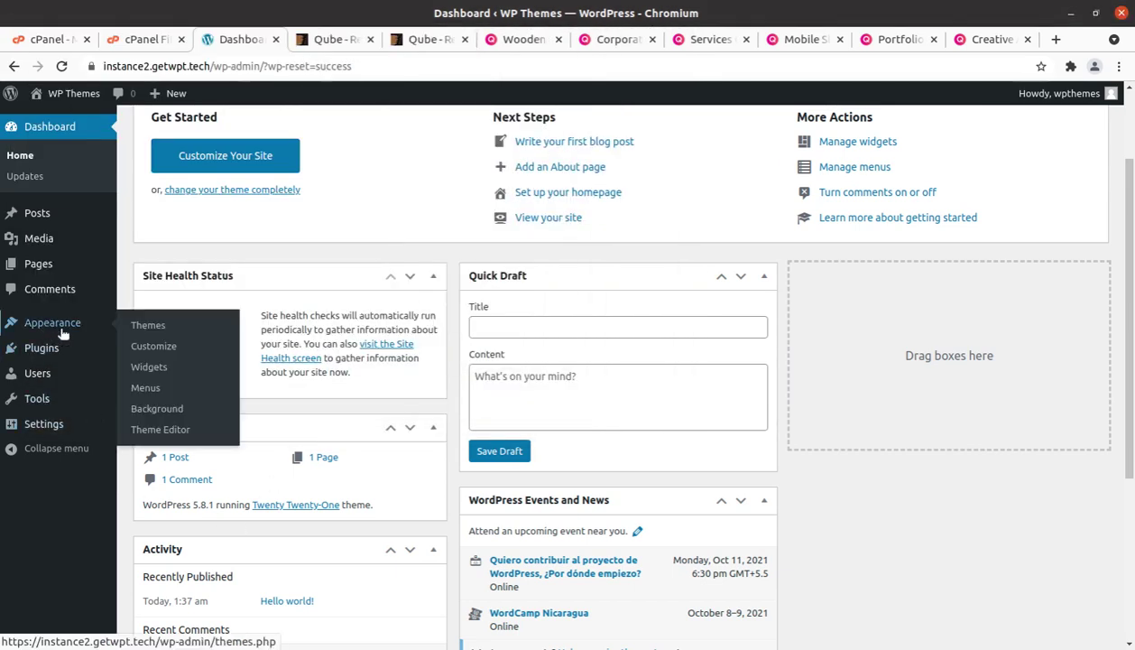
pyautogui.click(146, 327)
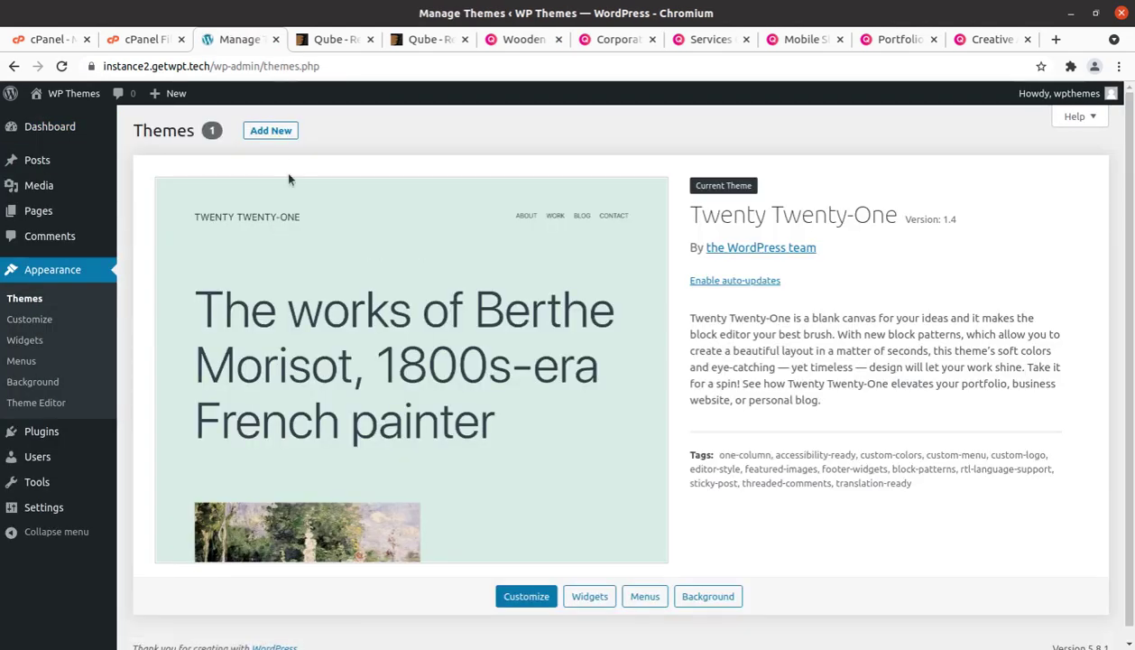
pyautogui.click(271, 132)
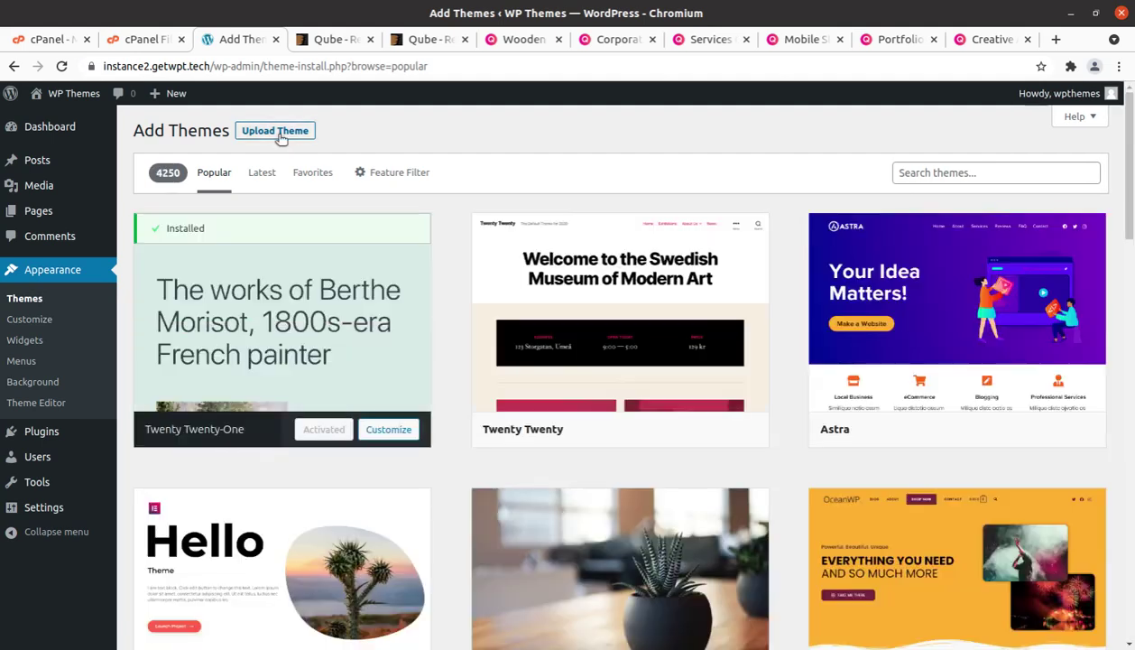
pyautogui.click(277, 132)
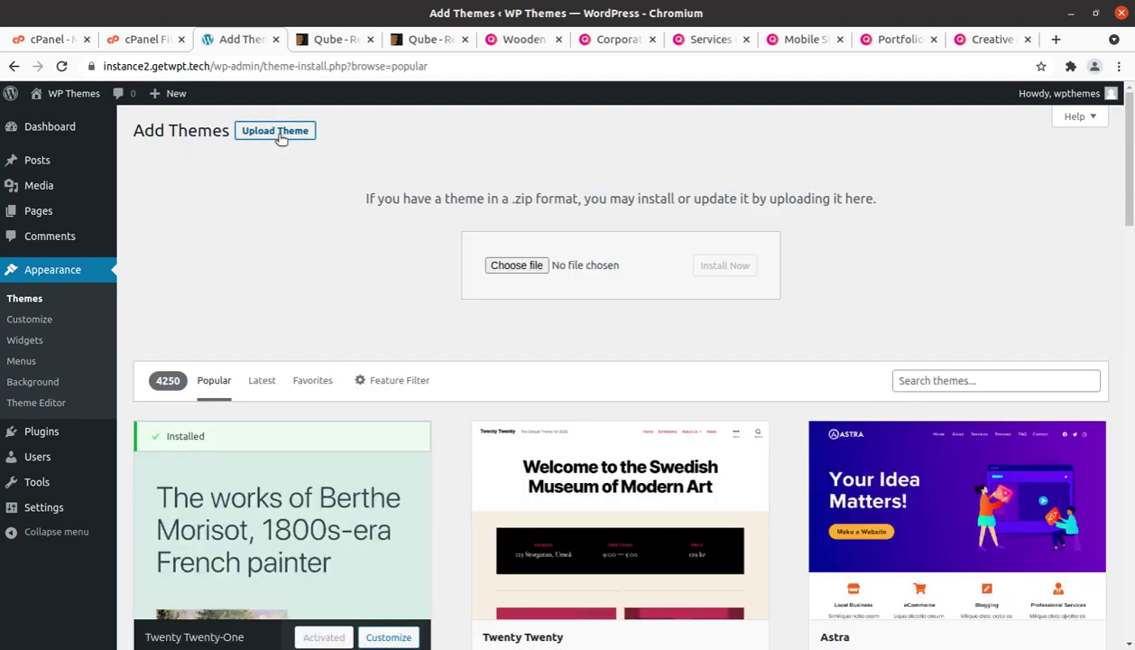
pyautogui.click(515, 268)
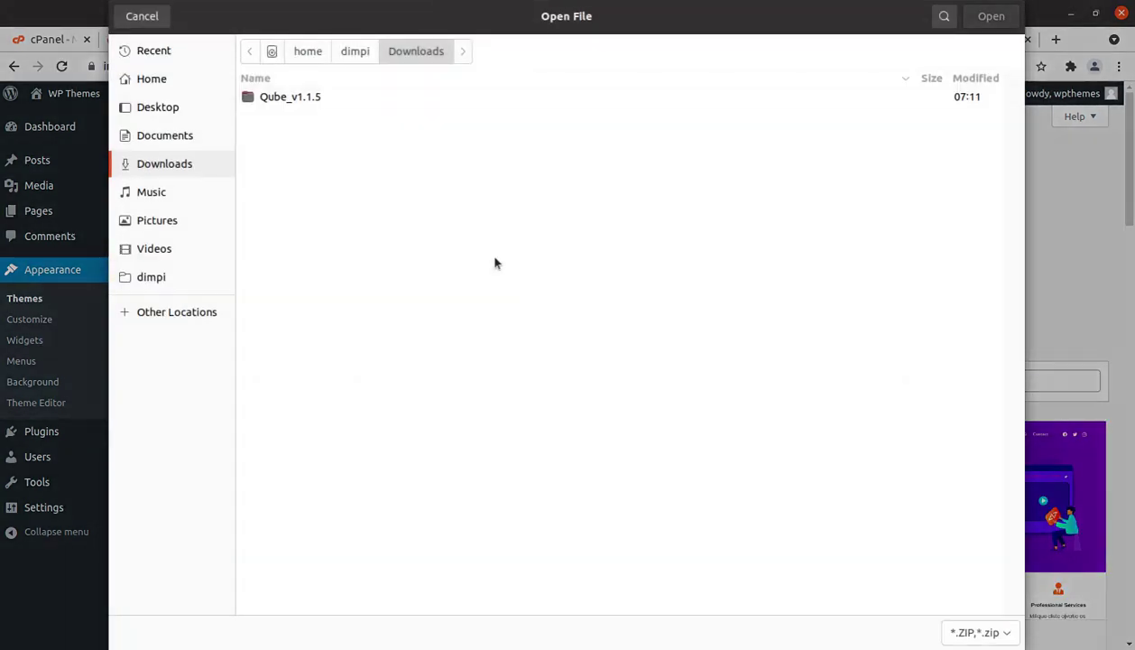
pyautogui.doubleClick(310, 99)
pyautogui.click(310, 132)
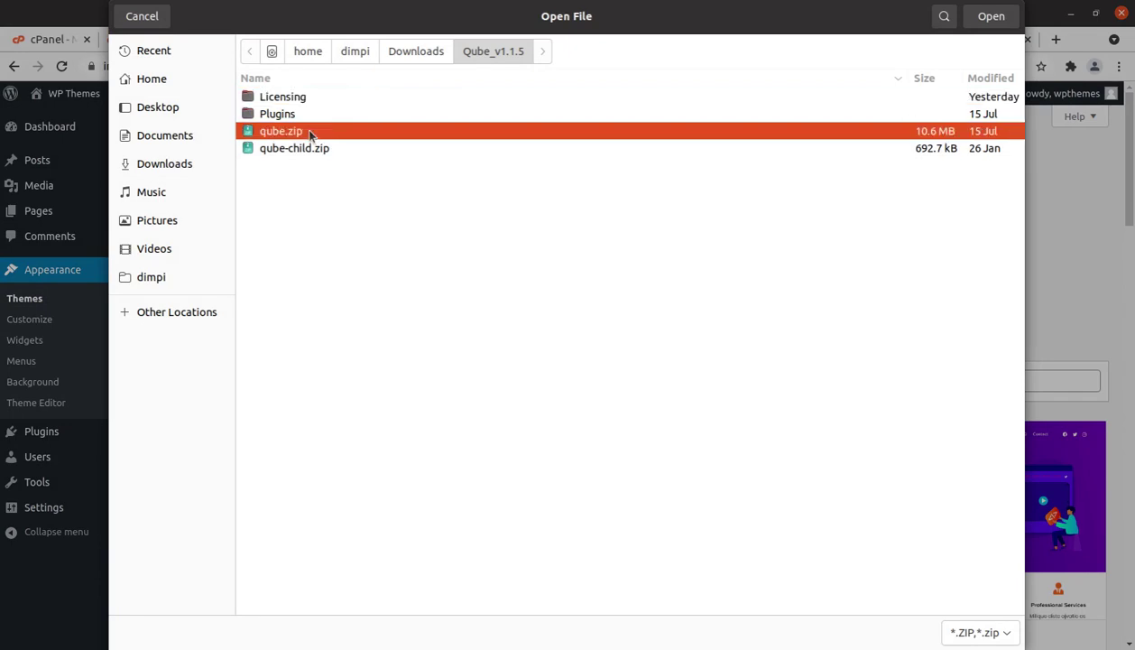
pyautogui.click(145, 18)
# Switch to cPanel File Manager and open the themes folder inside wp-content, highlighting wp-content/themes in the path.
pyautogui.click(158, 43)
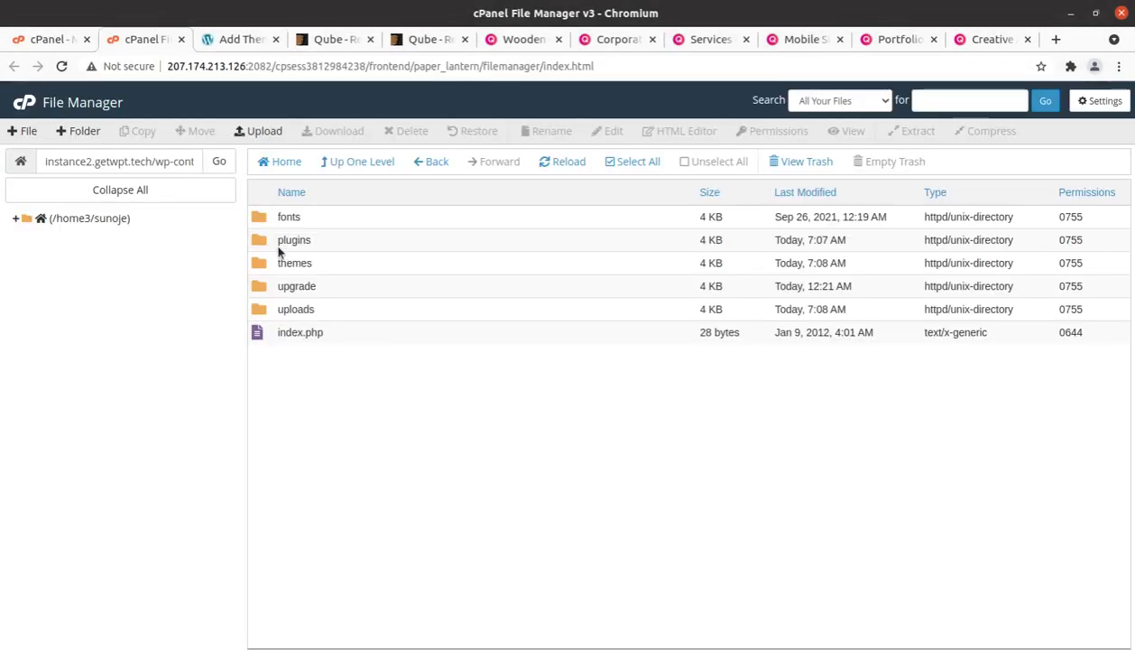
pyautogui.doubleClick(336, 267)
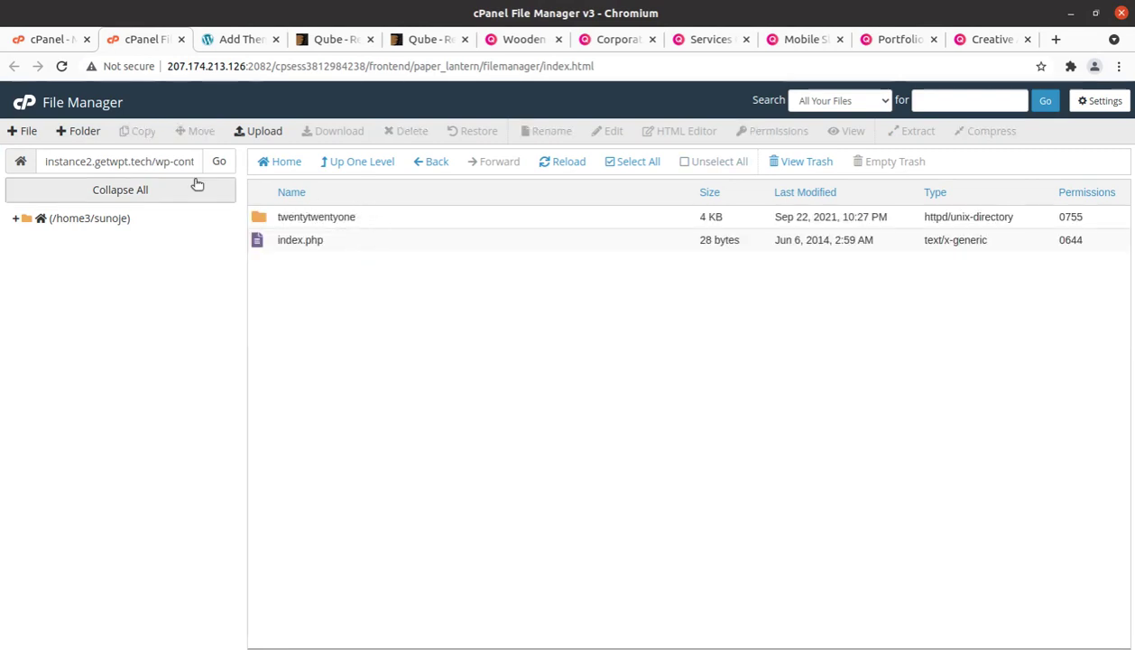
pyautogui.moveTo(150, 161); pyautogui.dragTo(287, 163)
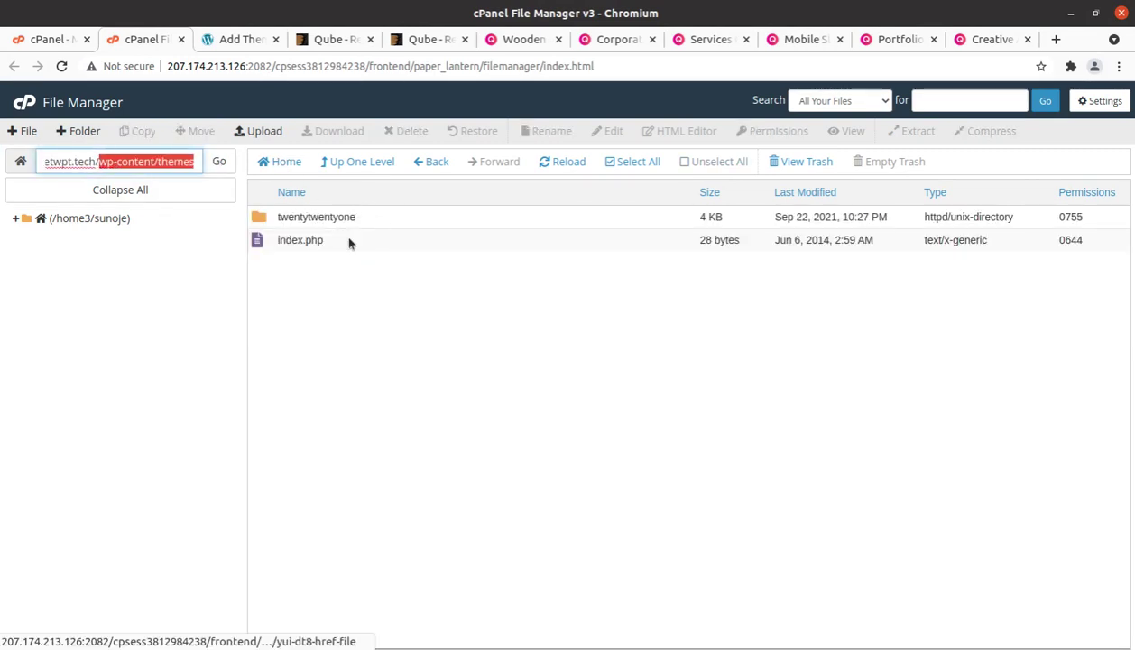
# Upload qube.zip from the Qube_v1.1.5 folder to wp-content/themes and return to that folder when it completes.
pyautogui.click(268, 134)
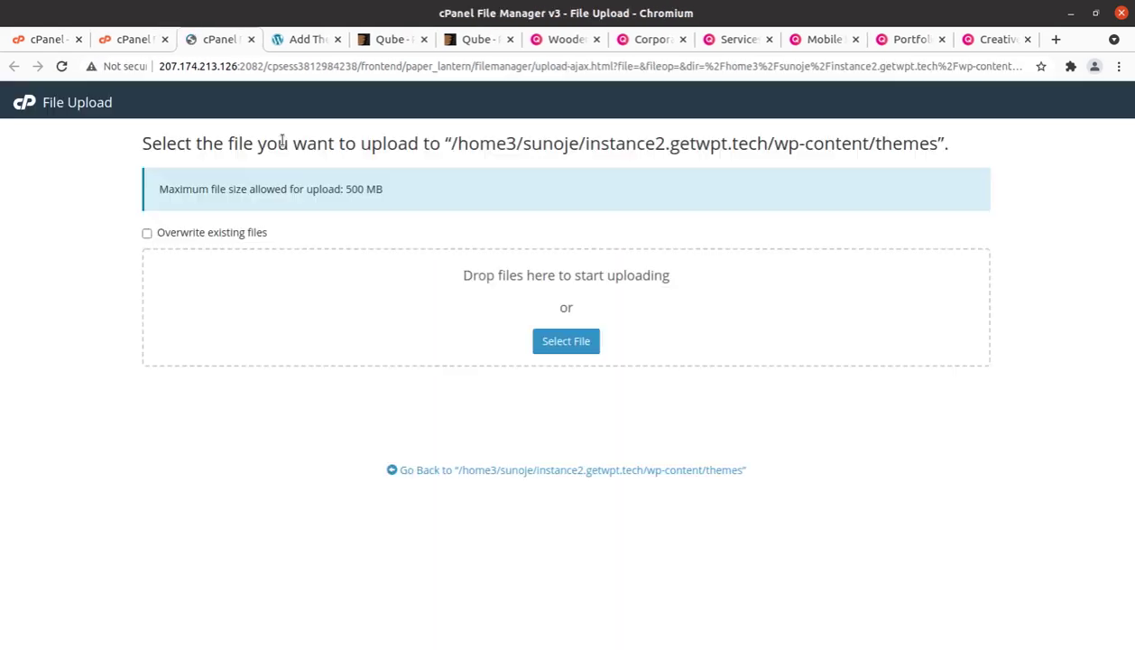
pyautogui.click(558, 338)
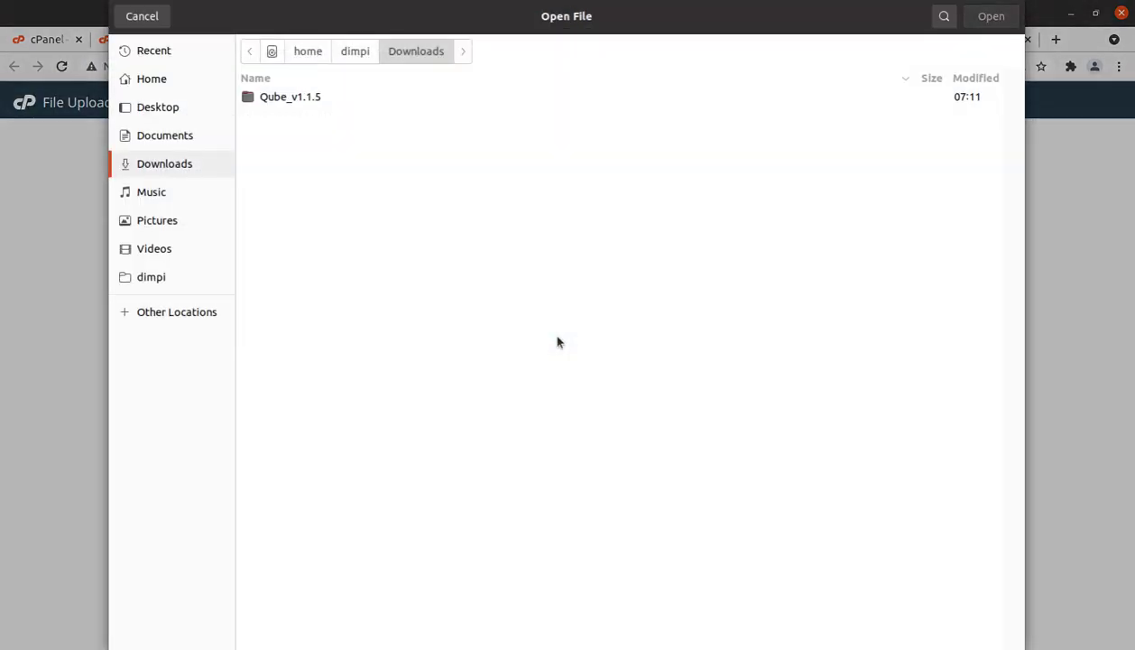
pyautogui.doubleClick(303, 100)
pyautogui.click(312, 130)
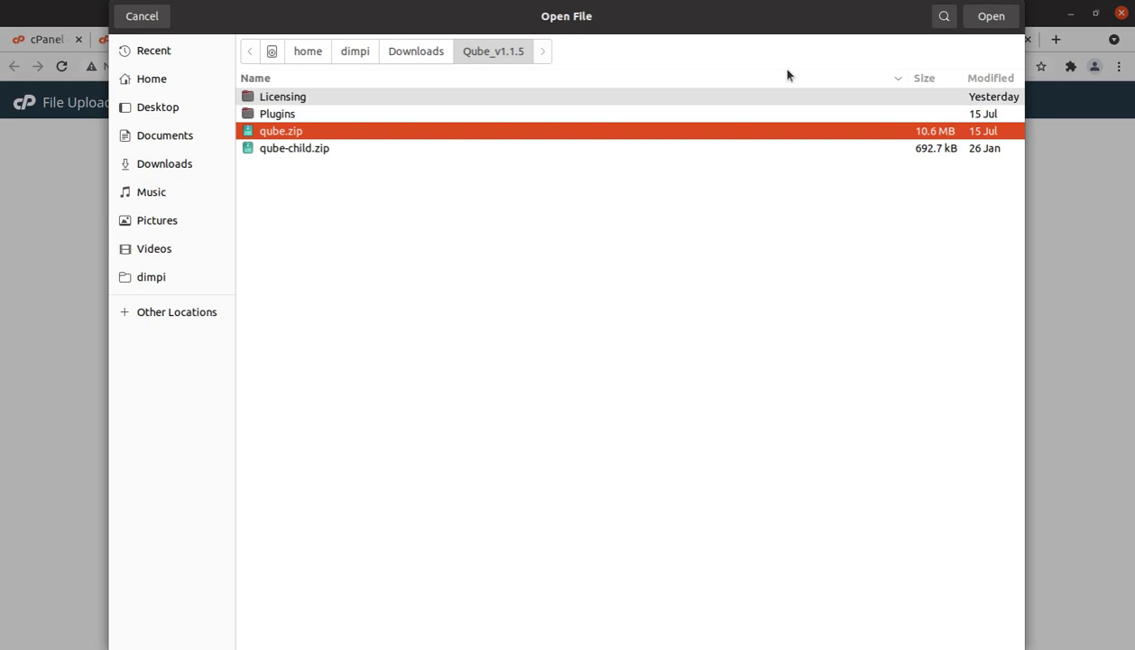
pyautogui.click(966, 20)
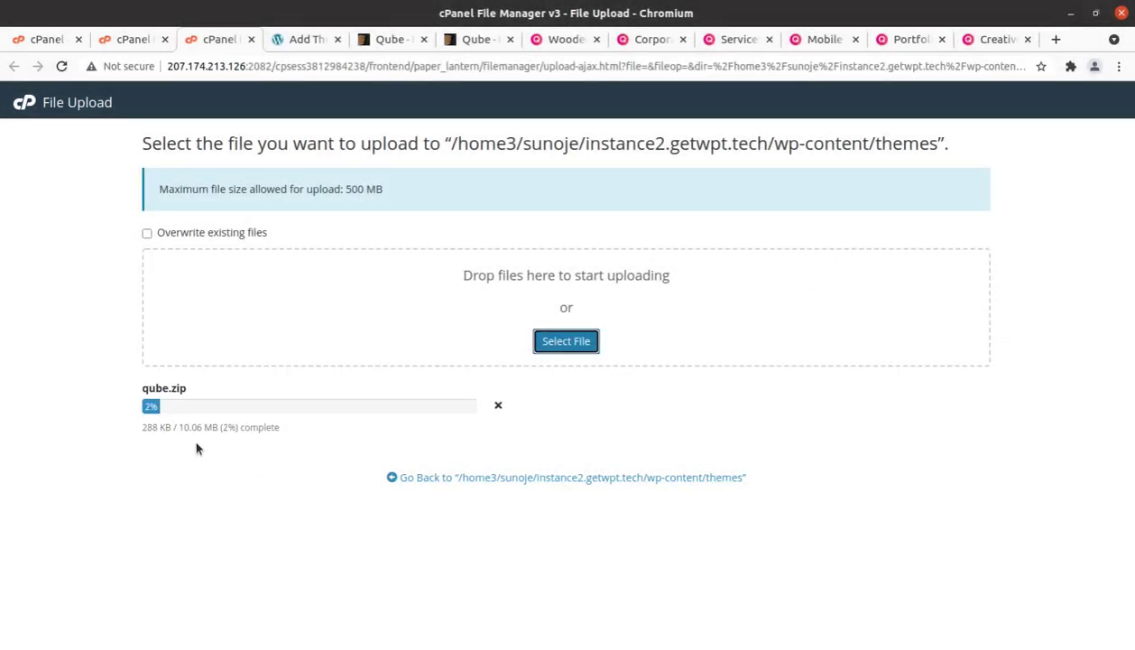
pyautogui.moveTo(178, 429); pyautogui.dragTo(207, 428)
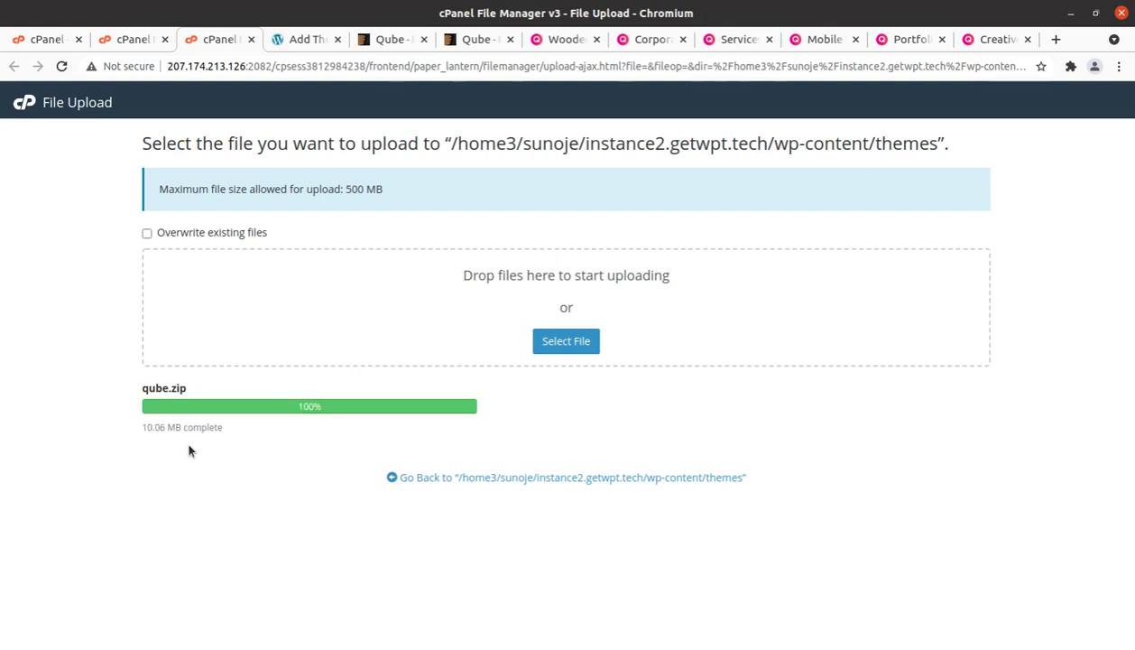
pyautogui.moveTo(326, 406); pyautogui.dragTo(296, 405)
pyautogui.click(461, 480)
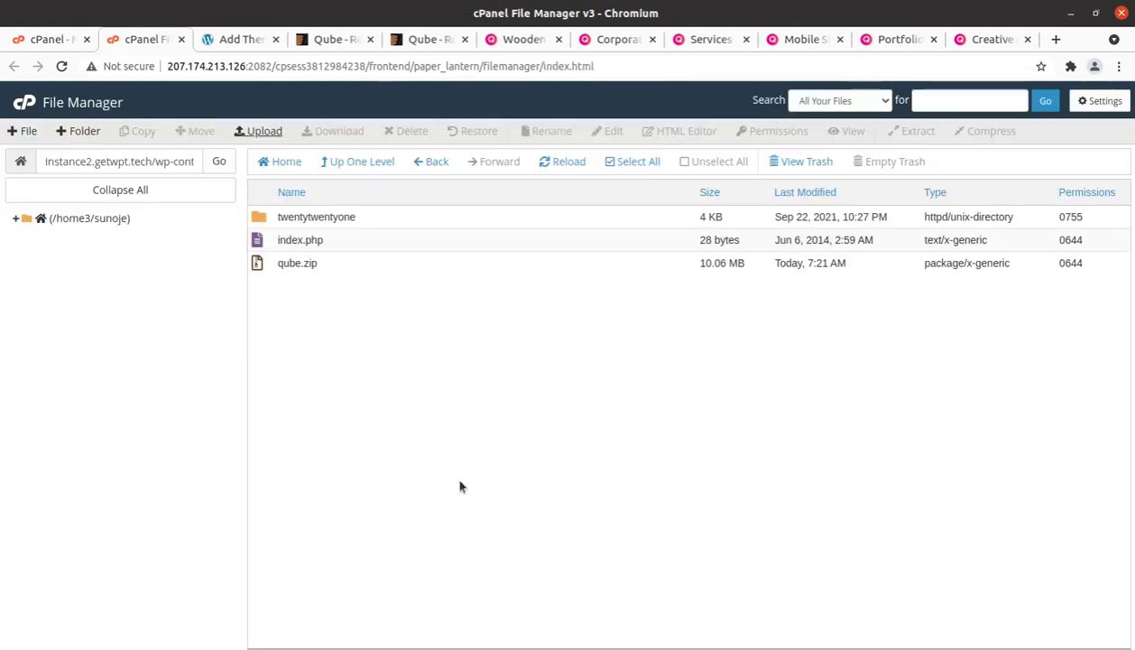
# Extract qube.zip inside wp-content/themes, close the extraction results, and reload the folder listing.
pyautogui.click(331, 269)
pyautogui.rightClick(332, 269)
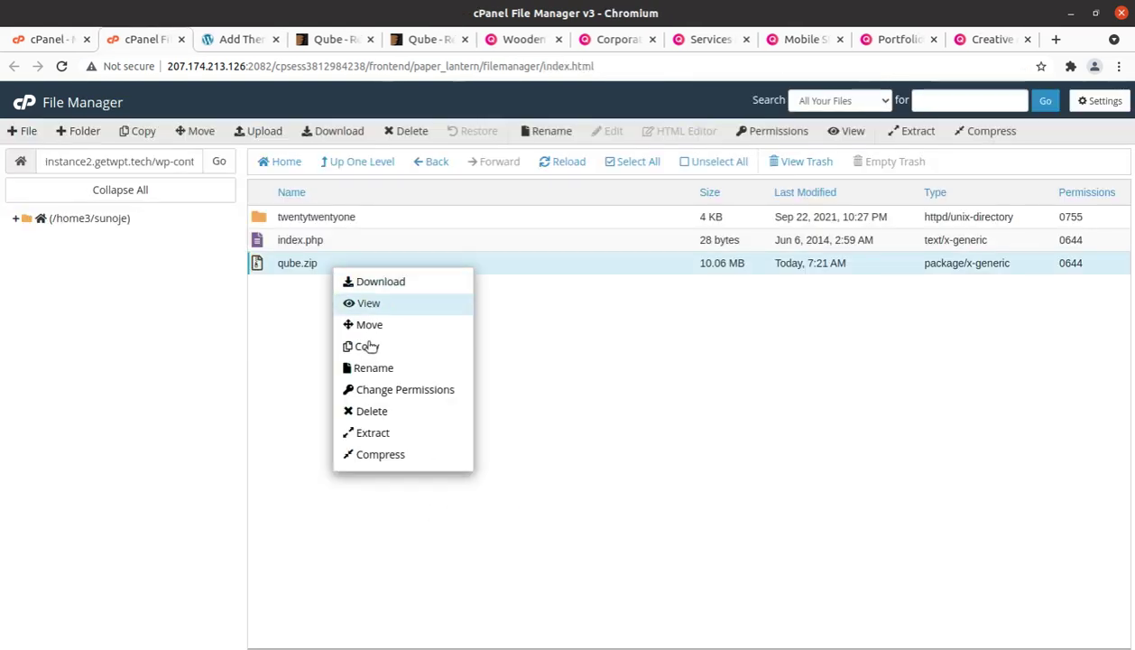
pyautogui.click(383, 435)
pyautogui.click(681, 442)
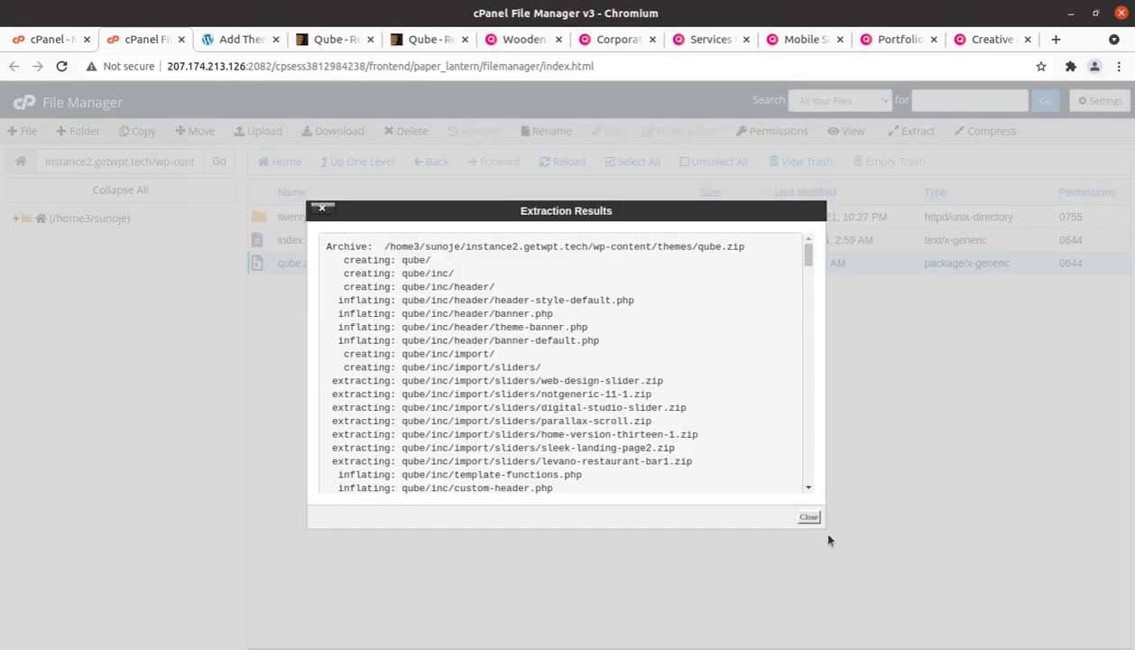
pyautogui.click(808, 518)
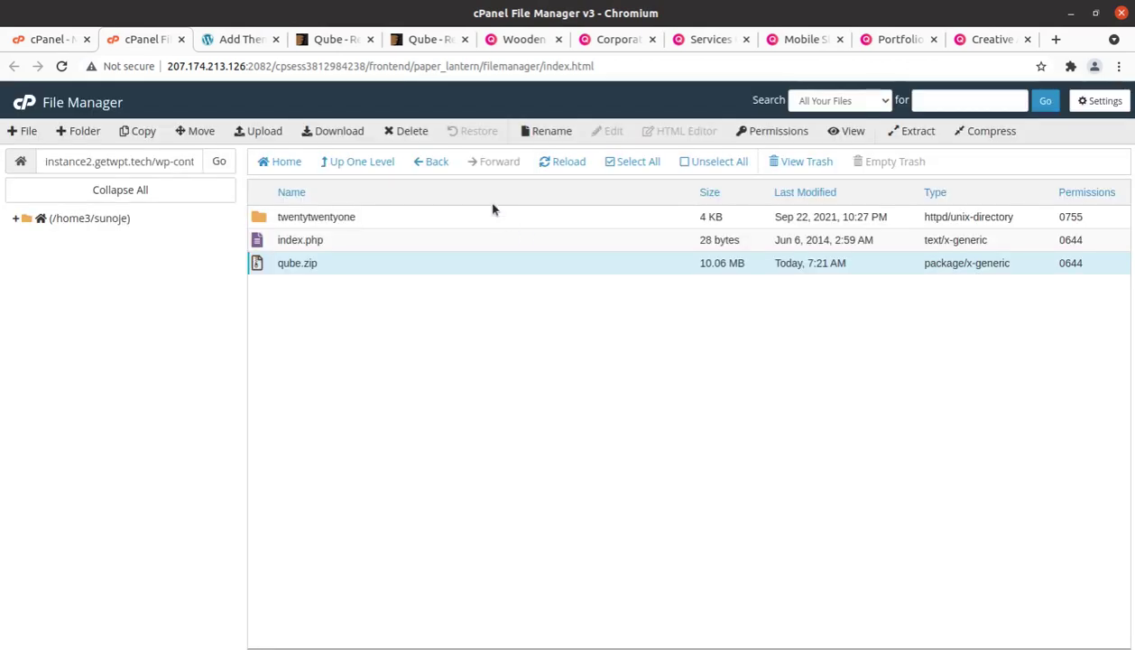
pyautogui.click(542, 171)
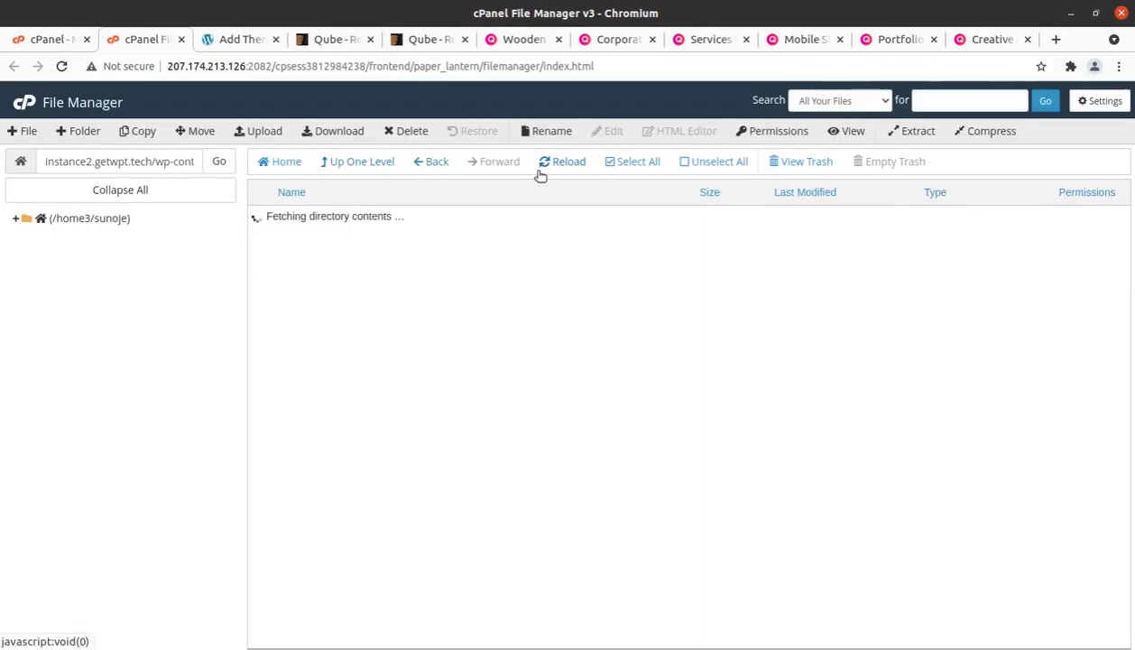
# Look through the files in the extracted qube folder and return to the themes folder.
pyautogui.doubleClick(334, 222)
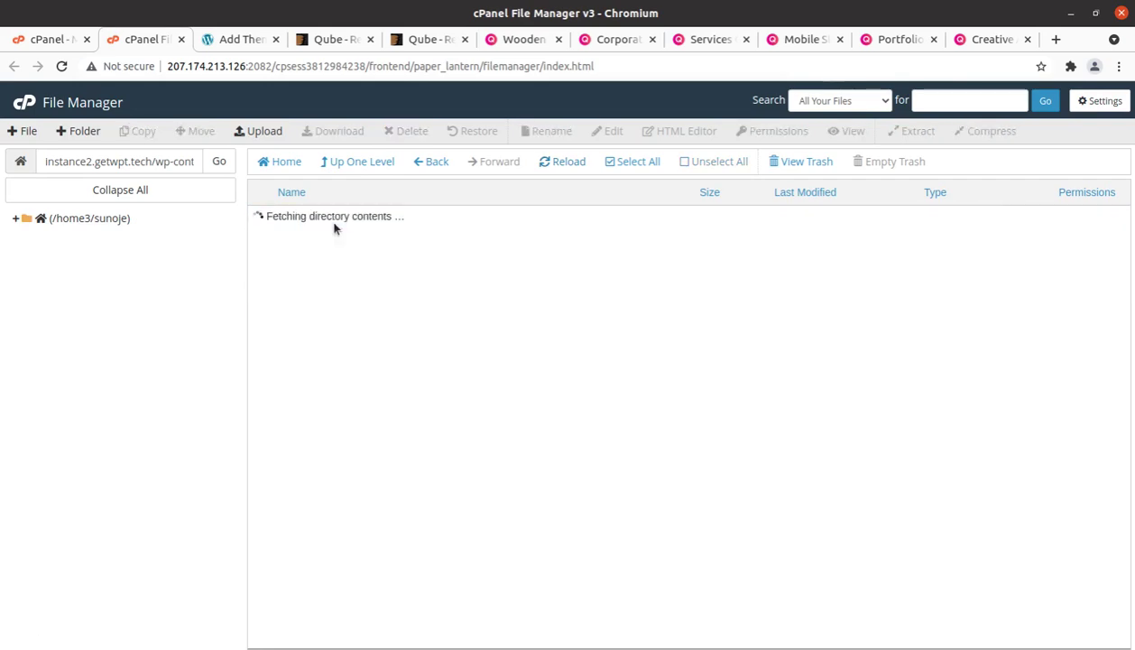
pyautogui.scroll(-3, 370, 343)
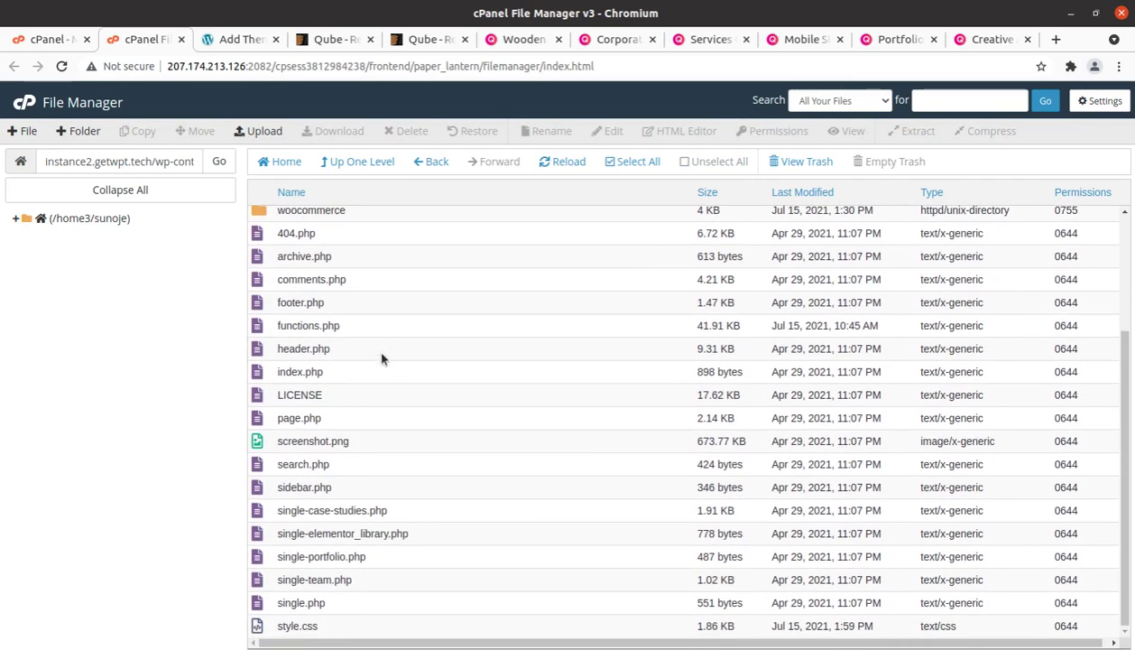
pyautogui.scroll(3, 379, 366)
pyautogui.click(334, 162)
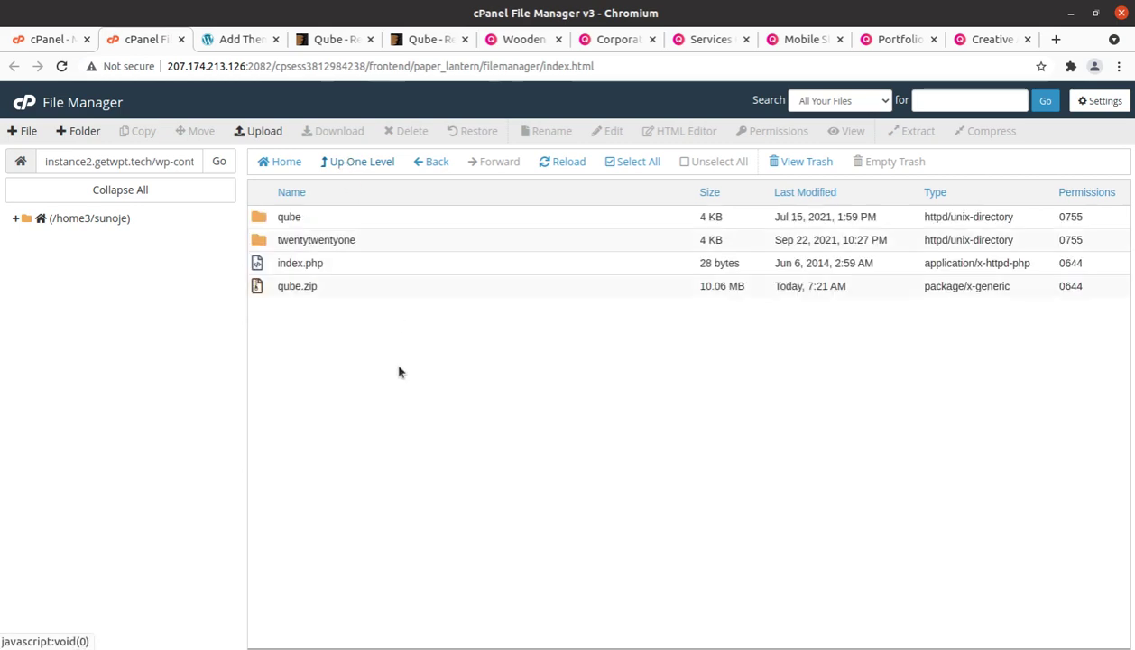
# Permanently delete qube.zip from the themes folder, skipping the trash.
pyautogui.click(340, 286)
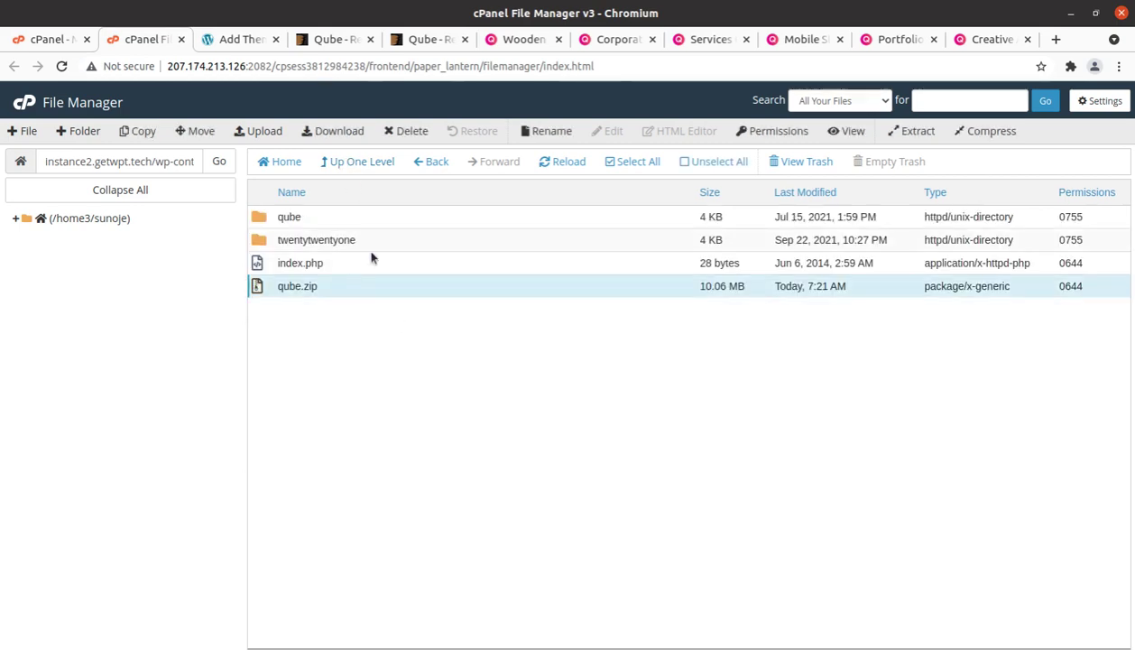
pyautogui.click(406, 132)
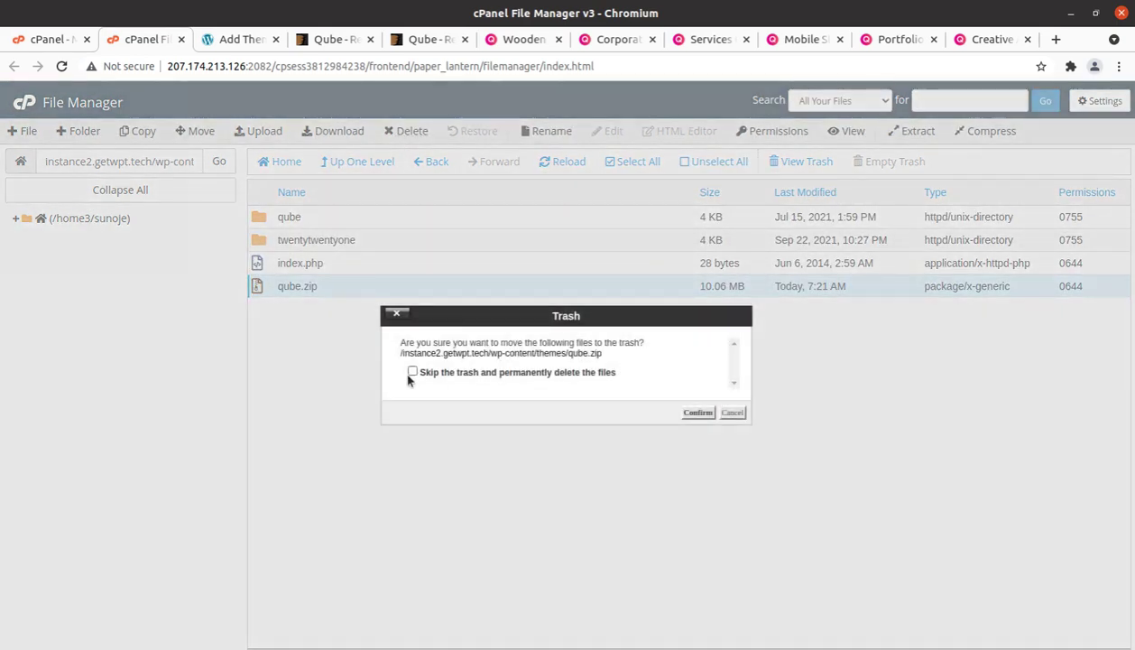
pyautogui.click(412, 372)
pyautogui.click(699, 413)
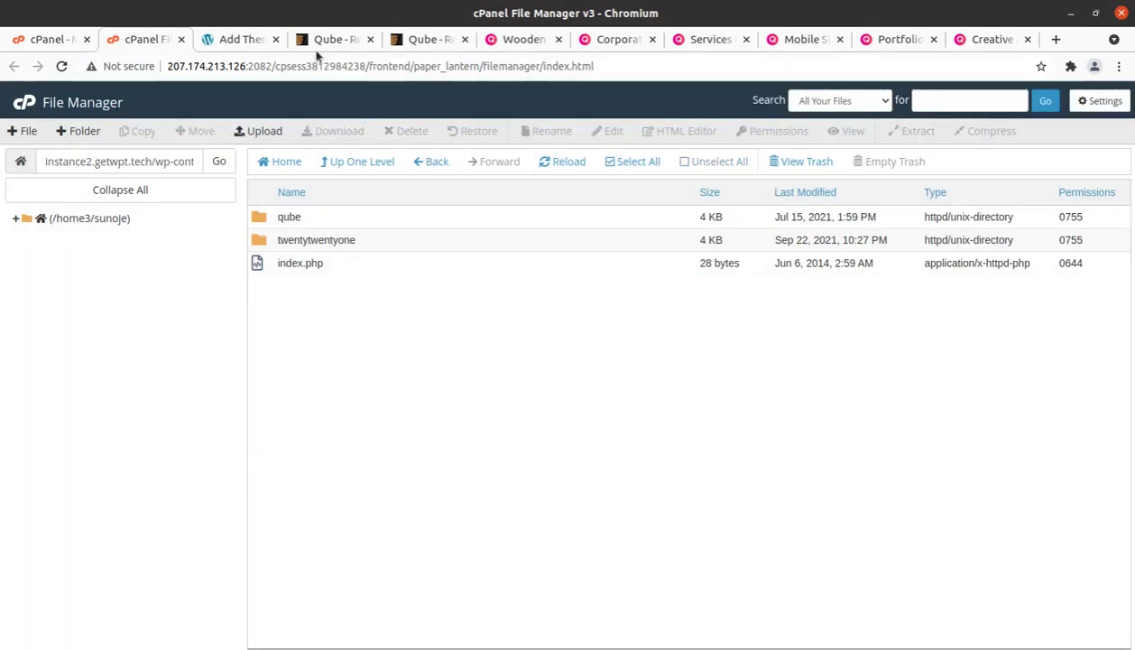
# Go back to the WordPress admin and bring up the list of installed themes.
pyautogui.click(240, 40)
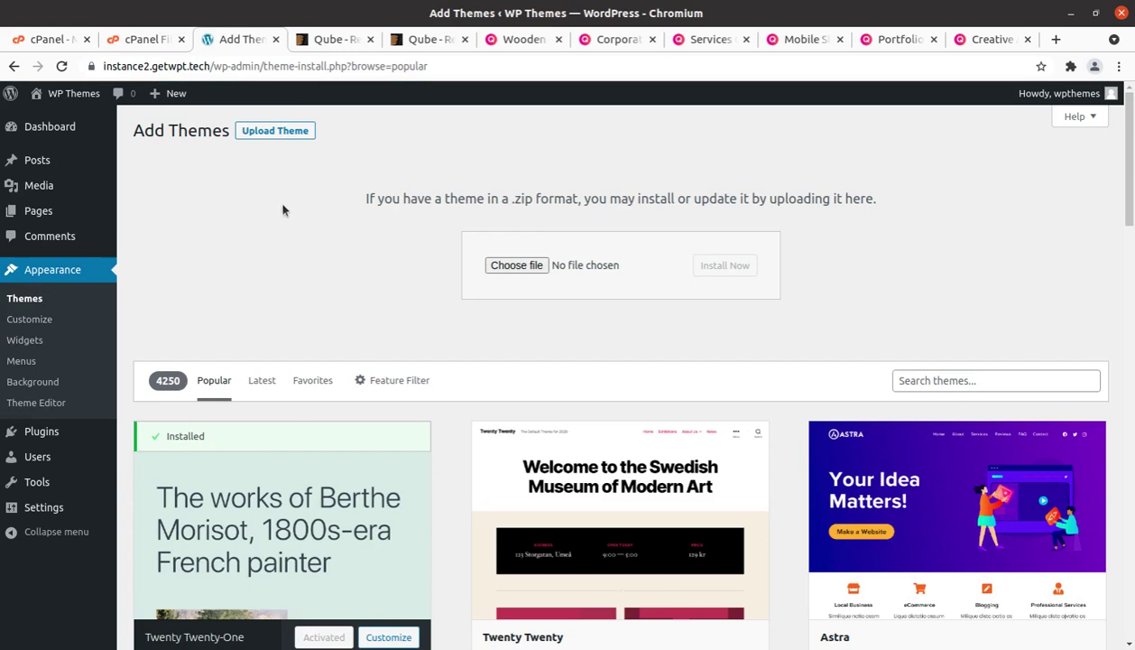
pyautogui.click(140, 40)
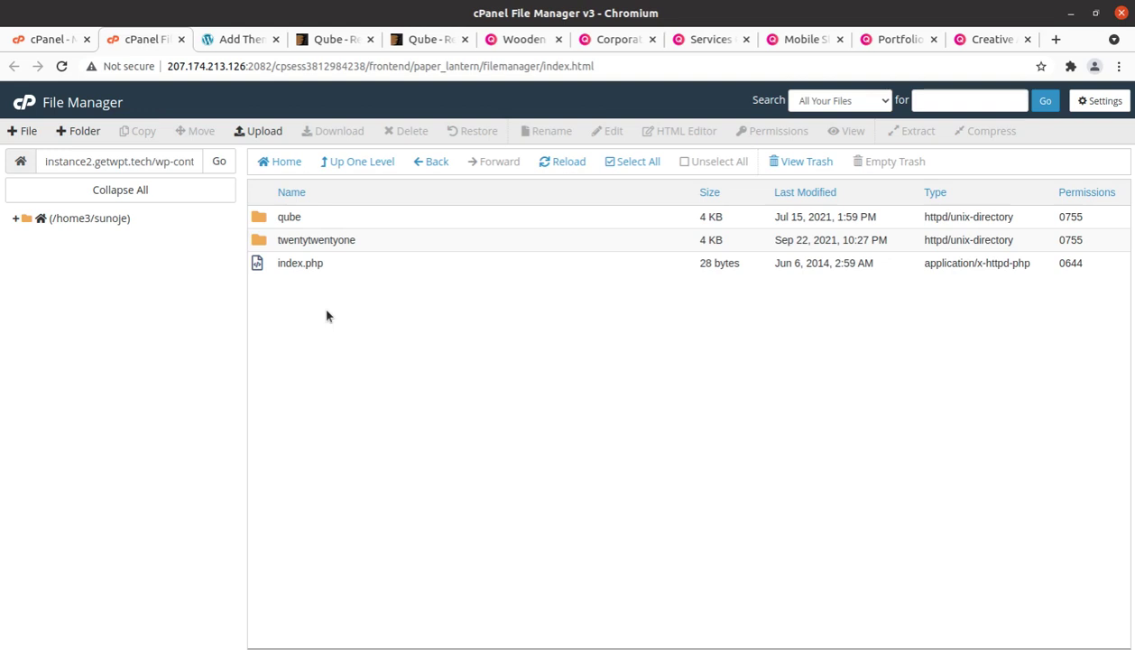
pyautogui.click(242, 41)
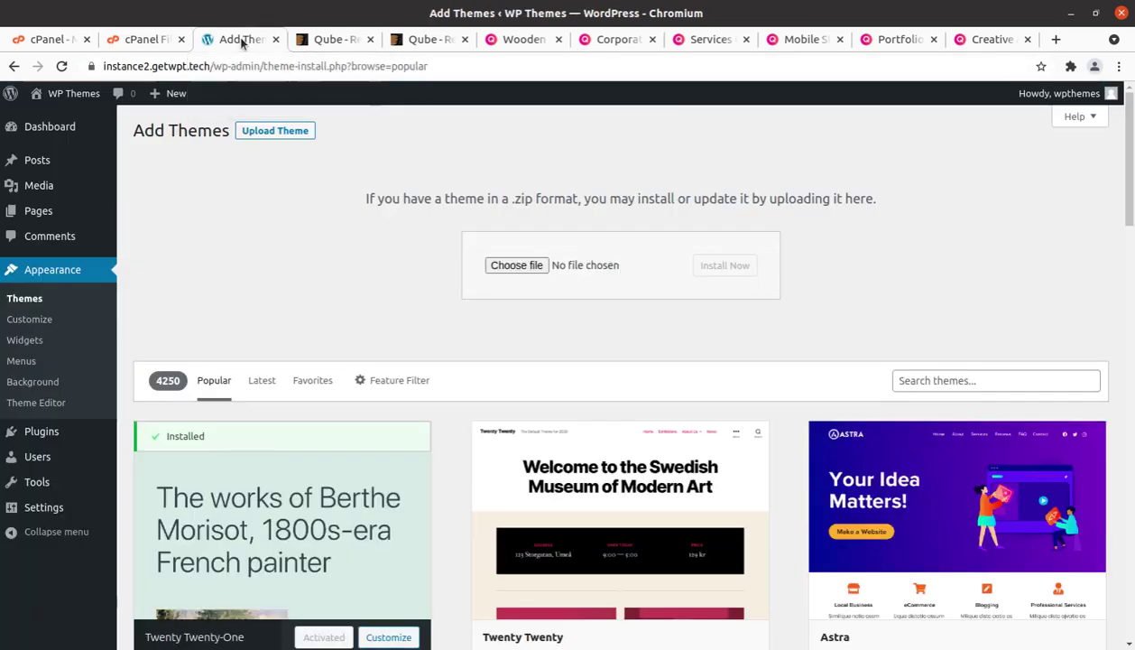
pyautogui.click(27, 300)
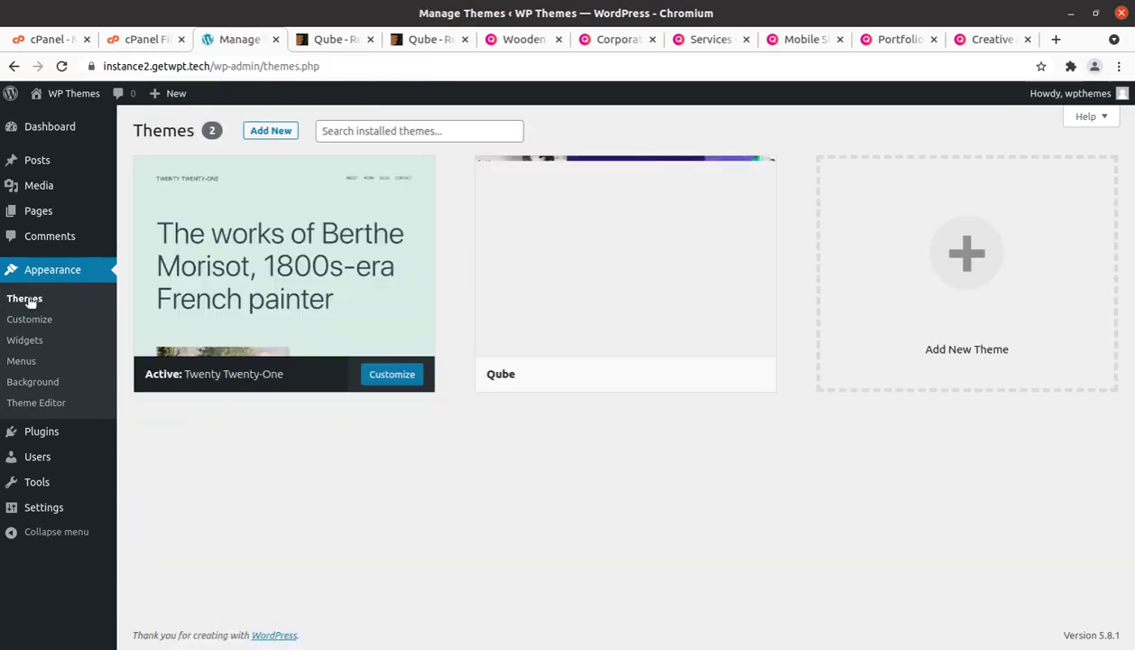
# Open the Qube theme's details, highlight its name and version, and activate the theme.
pyautogui.moveTo(614, 303)
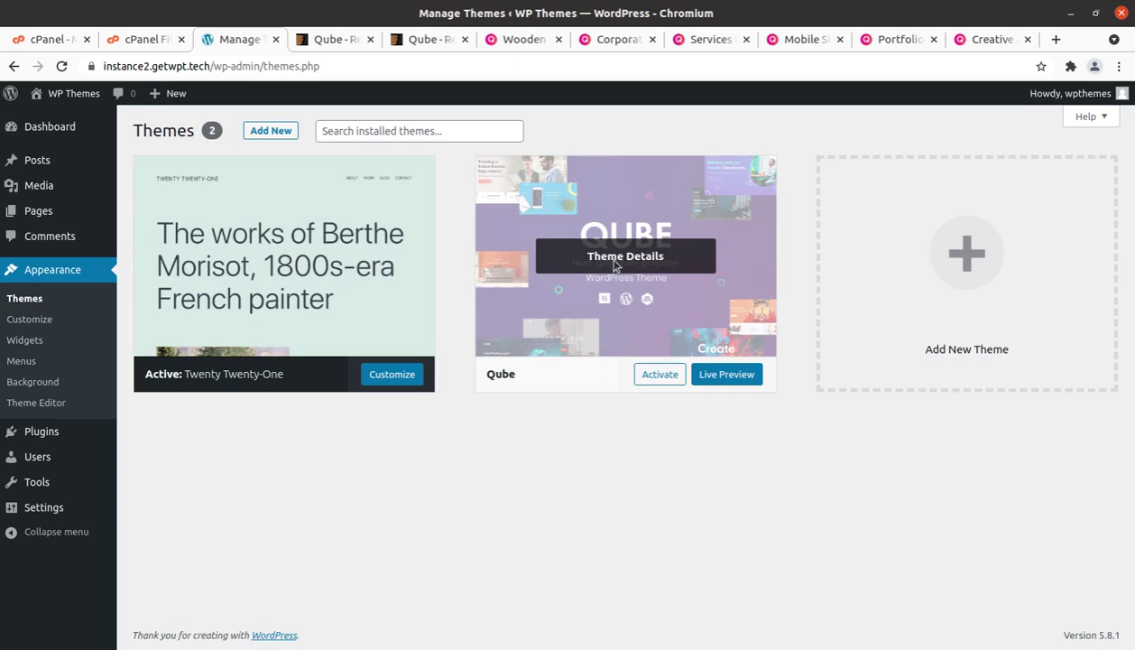
pyautogui.click(613, 261)
pyautogui.moveTo(687, 215); pyautogui.dragTo(809, 216)
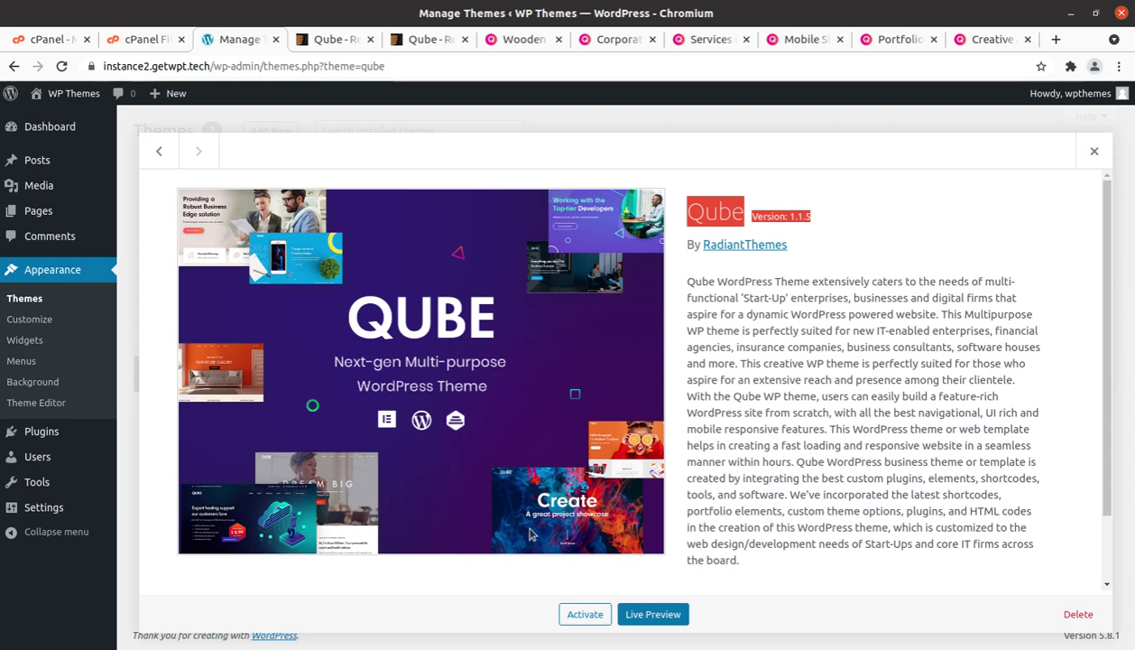
pyautogui.click(440, 561)
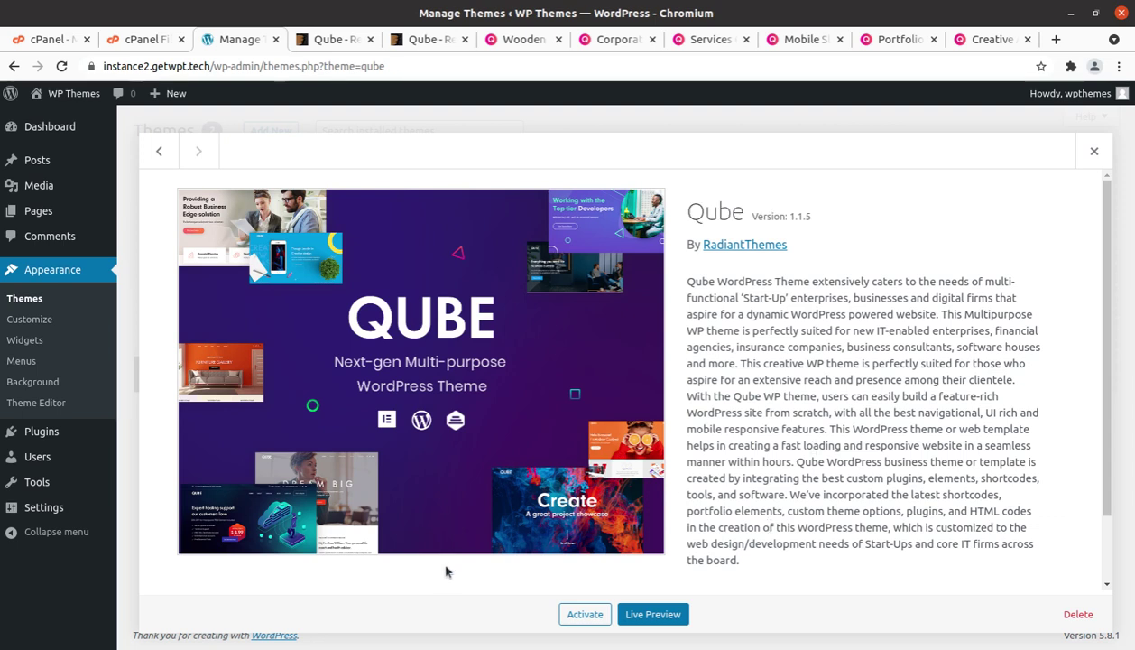
pyautogui.click(585, 614)
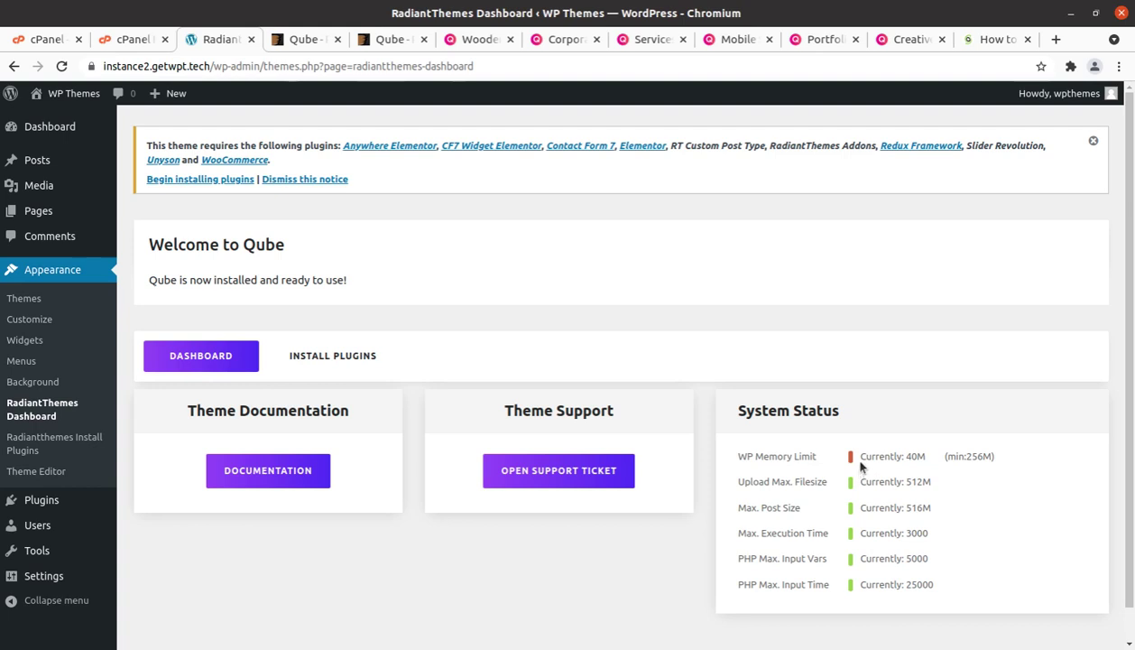
# Examine the System Status section of the RadiantThemes Dashboard, including the upload file size and WP Memory Limit.
pyautogui.moveTo(871, 483); pyautogui.dragTo(845, 483)
pyautogui.click(961, 576)
pyautogui.click(898, 452)
# Switch to the cPanel File Manager, go up to the site's root folder and open wp-config.php for editing.
pyautogui.click(137, 41)
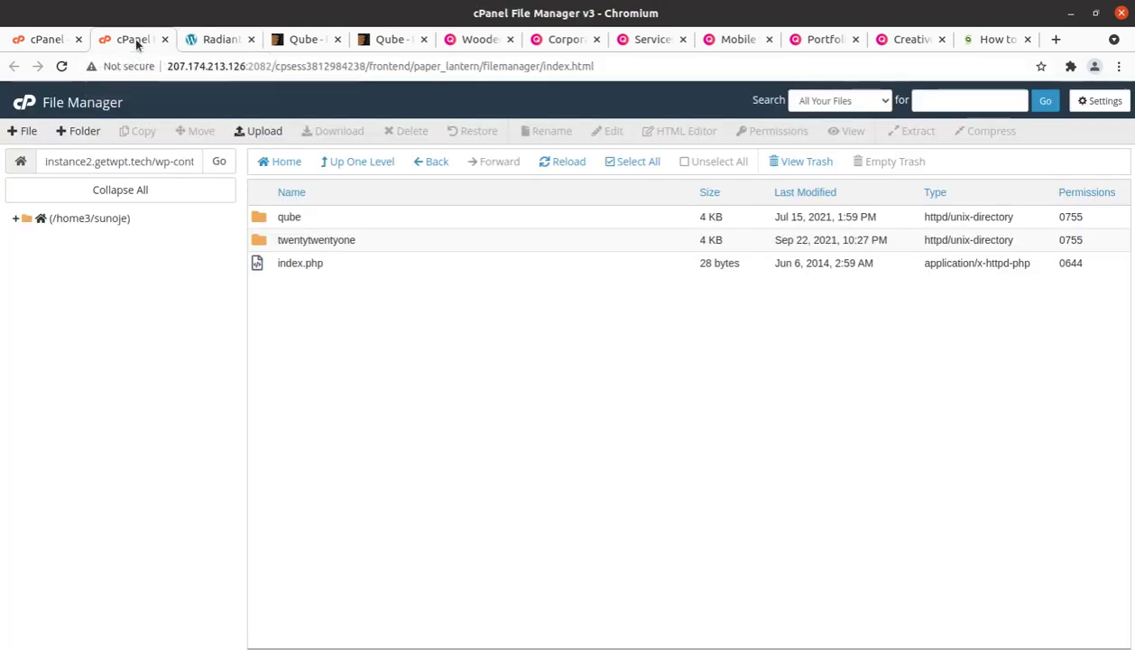
pyautogui.click(371, 162)
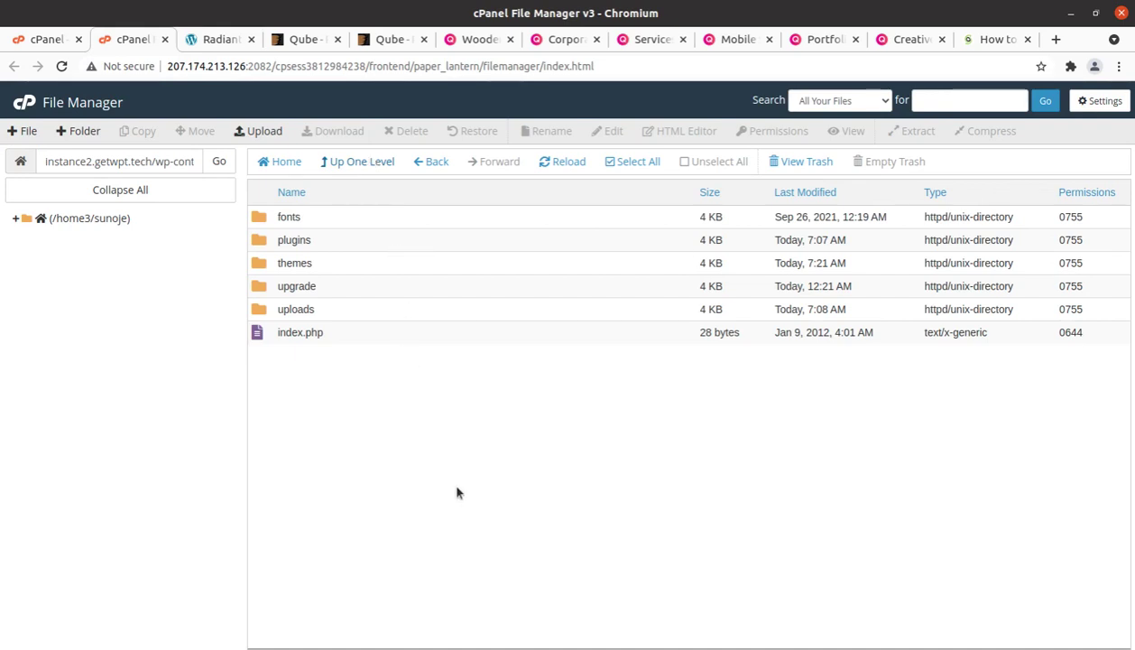
pyautogui.click(345, 166)
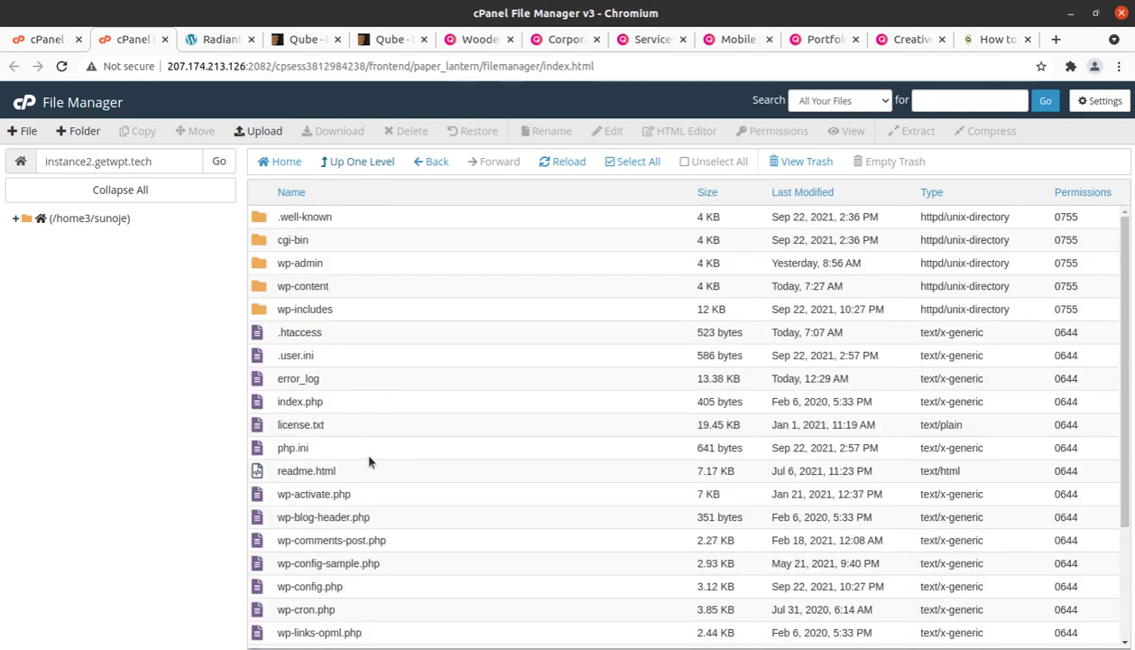
pyautogui.scroll(-1, 370, 465)
pyautogui.scroll(-3, 375, 483)
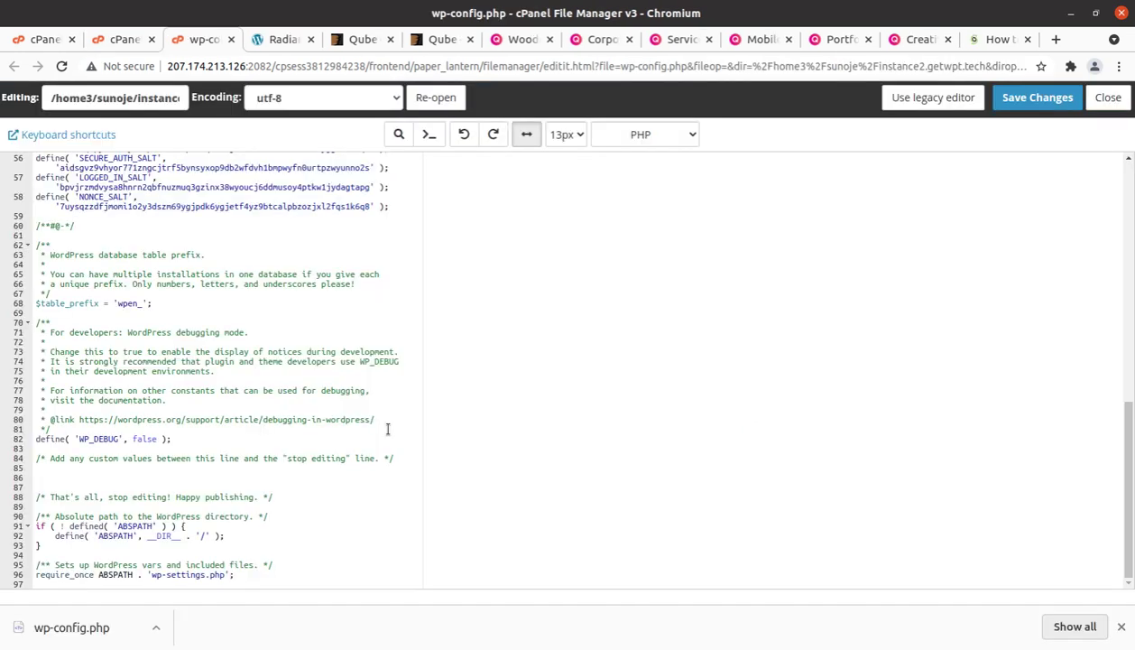
# Try to add ( 'WP_MEMORY_LIMIT', '96M' ); below the custom values comment in wp-config.php.
pyautogui.click(33, 474)
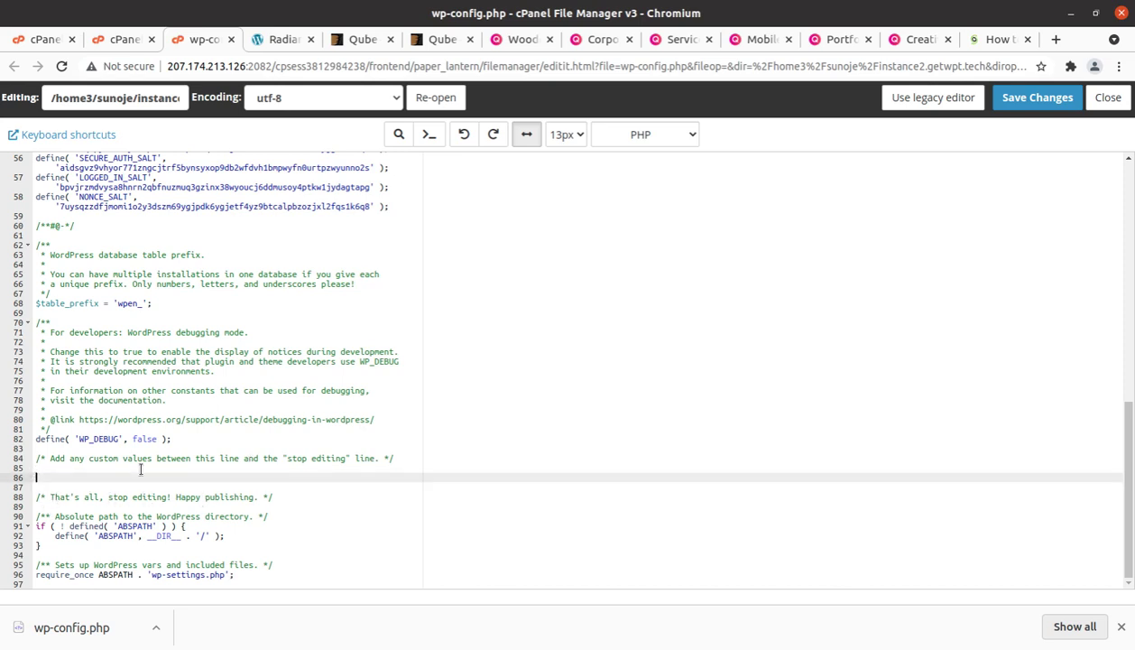
pyautogui.click(50, 469)
pyautogui.write("( 'WP_MEMORY_LIMIT', '96M' );")
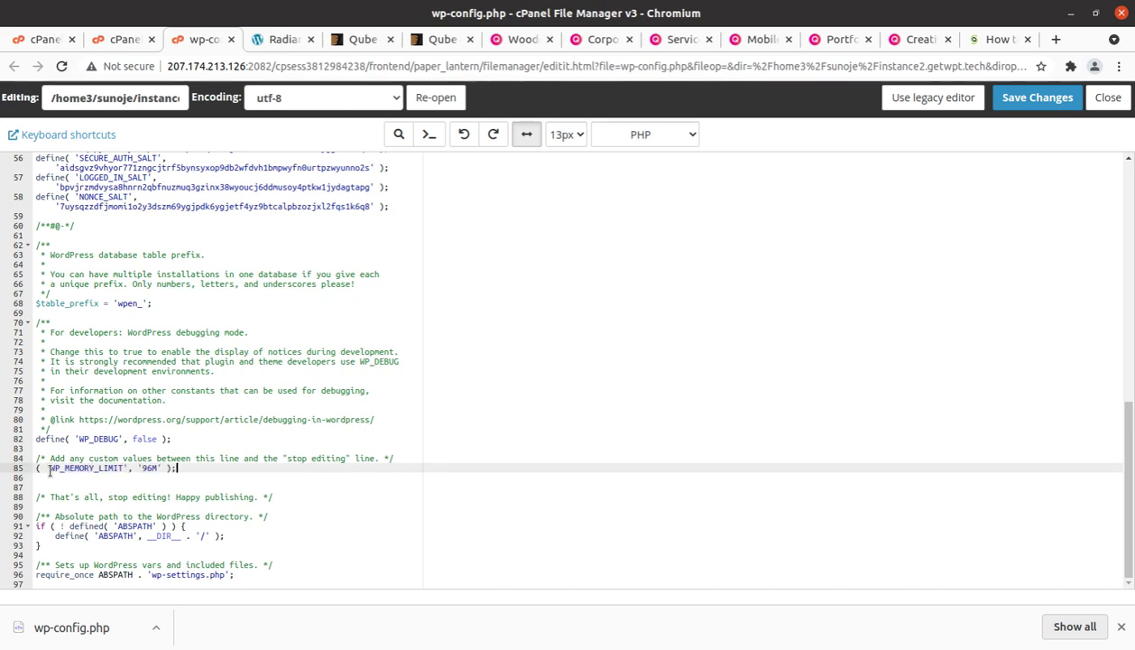
pyautogui.click(244, 476)
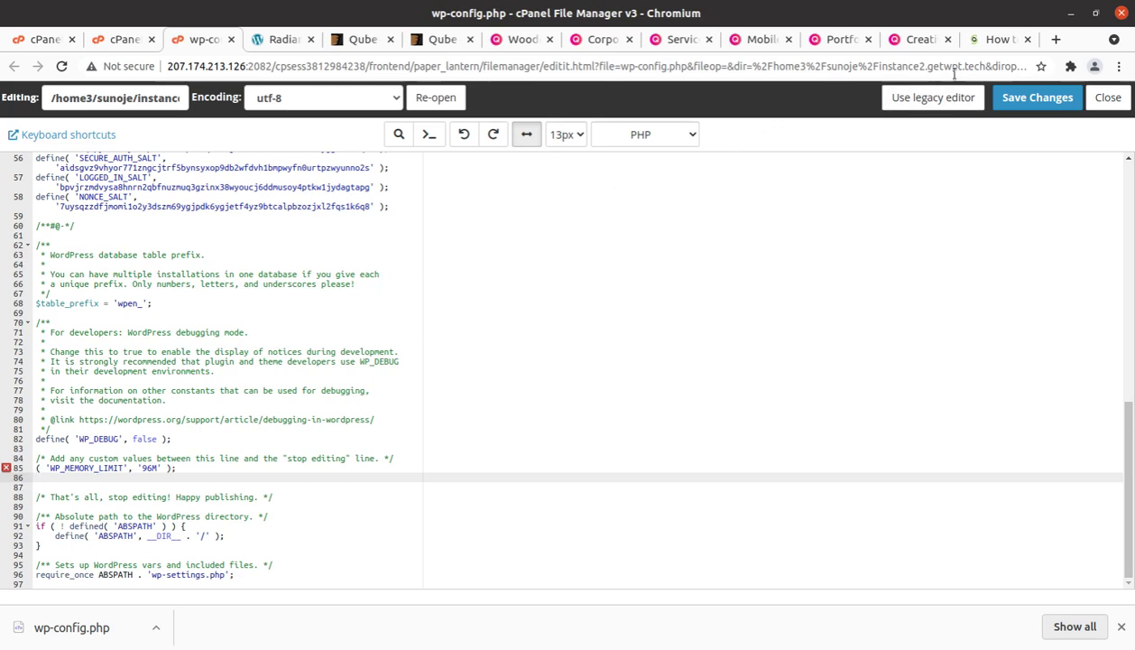
# Copy define( 'WP_MEMORY_LIMIT', '96M' ); from the SiteGround article and replace the incomplete memory limit line in wp-config.php with it.
pyautogui.click(1004, 42)
pyautogui.moveTo(439, 382); pyautogui.dragTo(139, 382)
pyautogui.hotkey('ctrl', 'c')
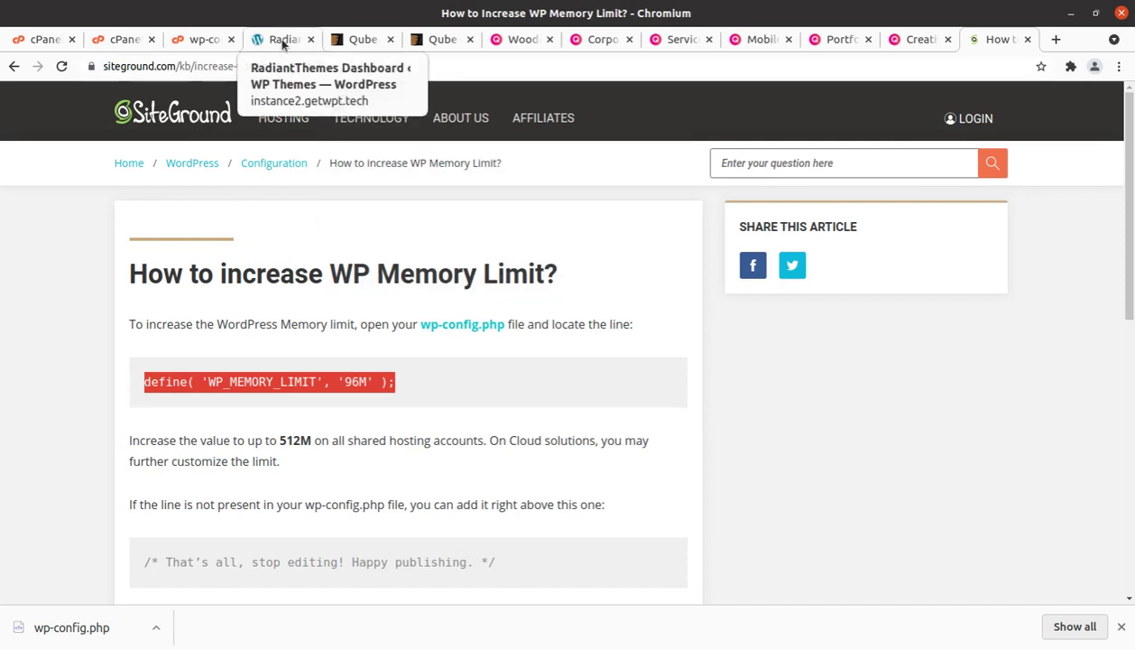
pyautogui.click(204, 39)
pyautogui.moveTo(192, 466); pyautogui.dragTo(12, 467)
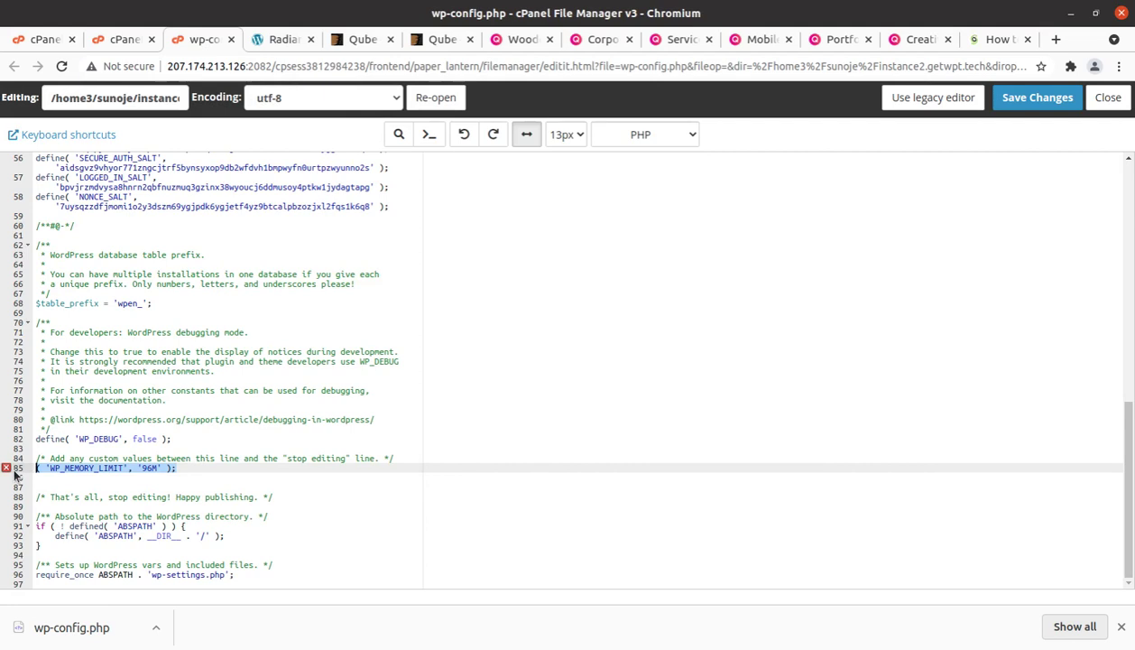
pyautogui.hotkey('ctrl', 'v')
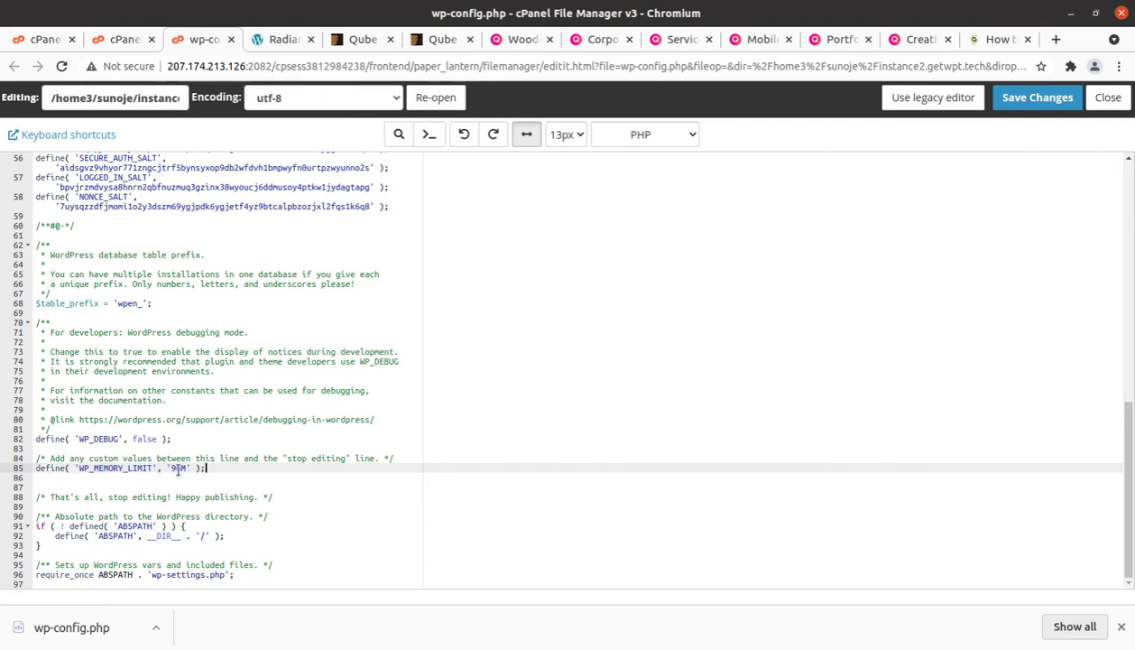
# Change the WP_MEMORY_LIMIT value to 256M and save wp-config.php.
pyautogui.press('BackSpace')
pyautogui.press('BackSpace')
pyautogui.write('256')
pyautogui.click(1031, 101)
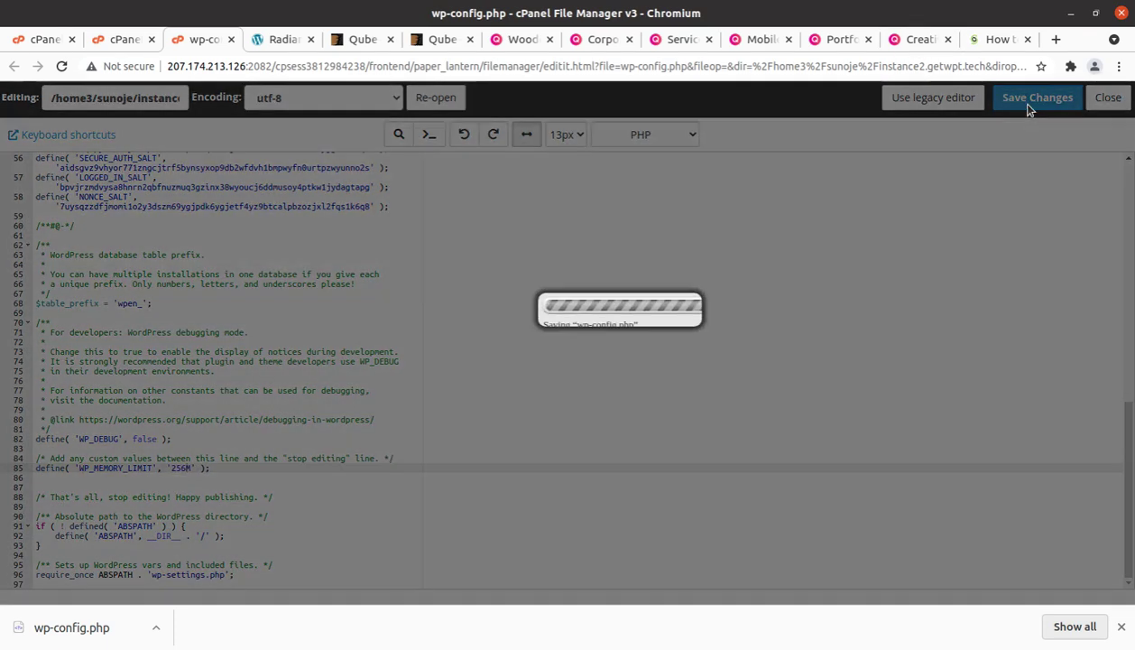
# Reload the RadiantThemes Dashboard in WordPress to recheck the memory limit, and open the theme's required plugins list.
pyautogui.click(276, 41)
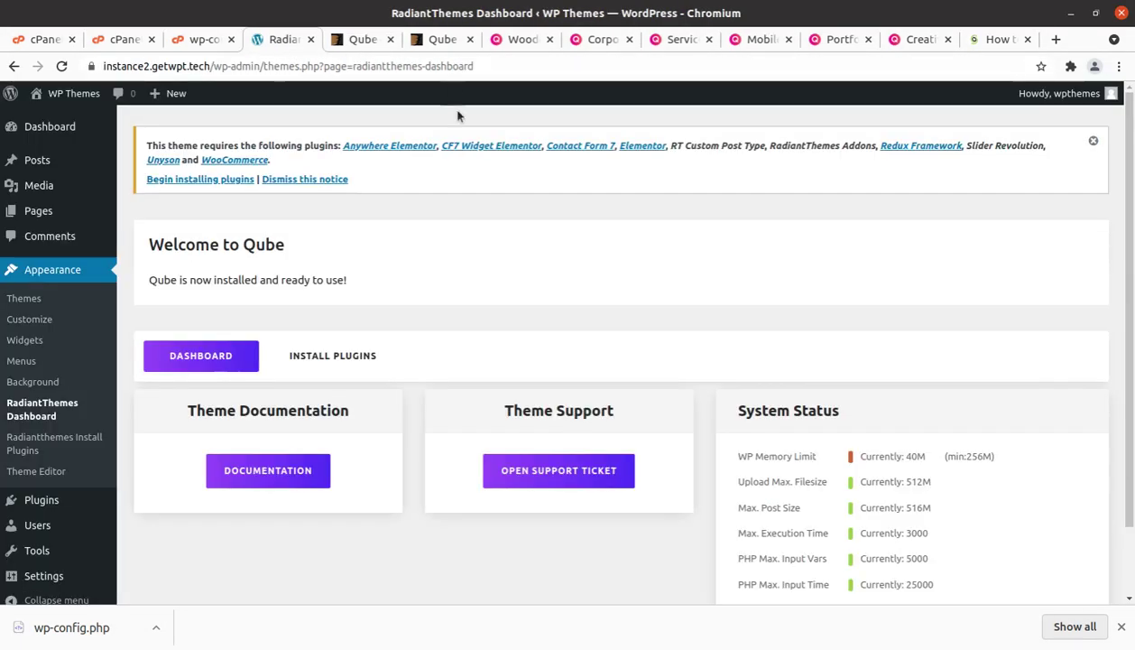
pyautogui.click(62, 66)
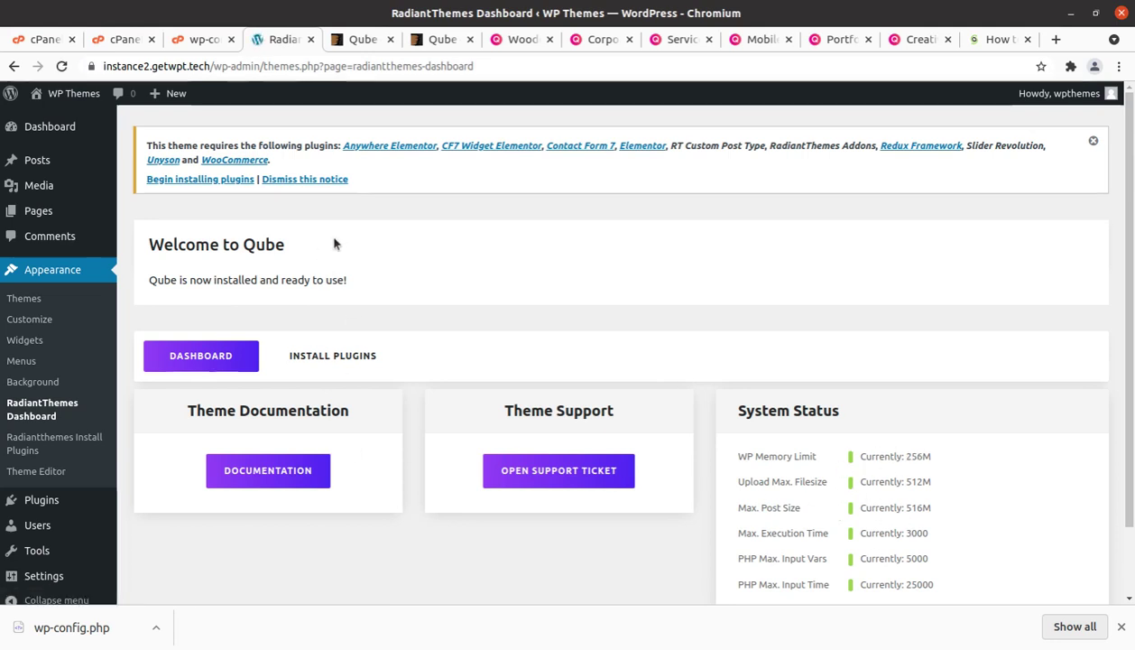
pyautogui.click(208, 179)
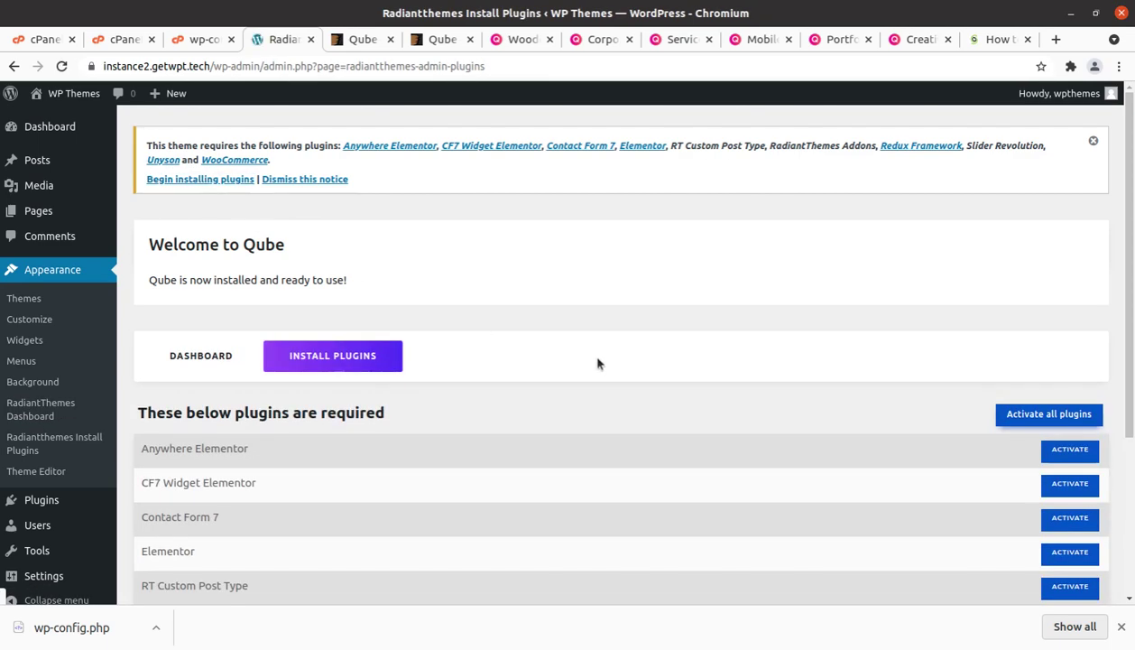
# Examine the list of required plugins, highlighting entries such as Anywhere Elementor, Elementor, Redux Framework, Slider Revolution, Unyson and WooCommerce.
pyautogui.scroll(-4, 591, 361)
pyautogui.scroll(-2, 606, 330)
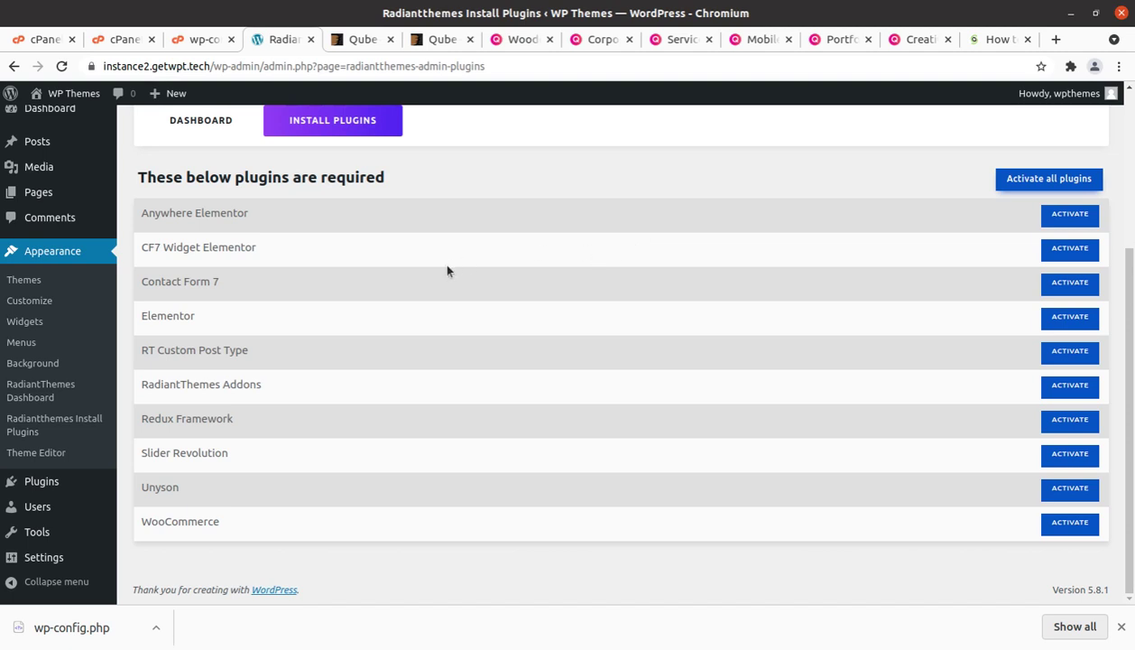
pyautogui.moveTo(251, 217); pyautogui.dragTo(137, 213)
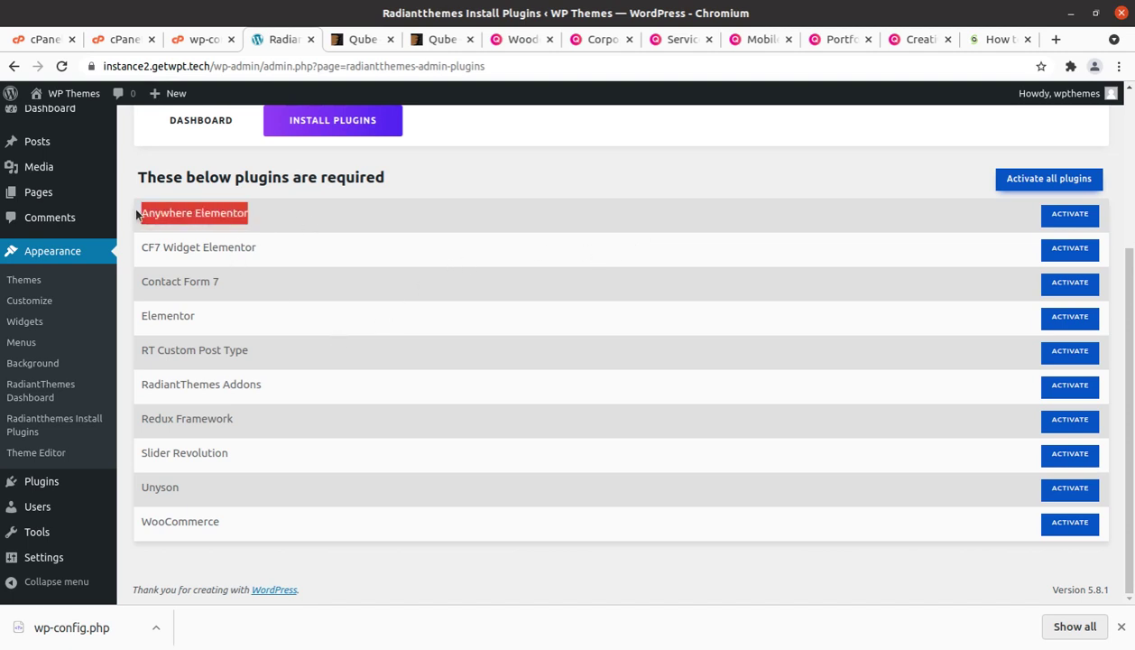
pyautogui.moveTo(297, 251); pyautogui.dragTo(150, 251)
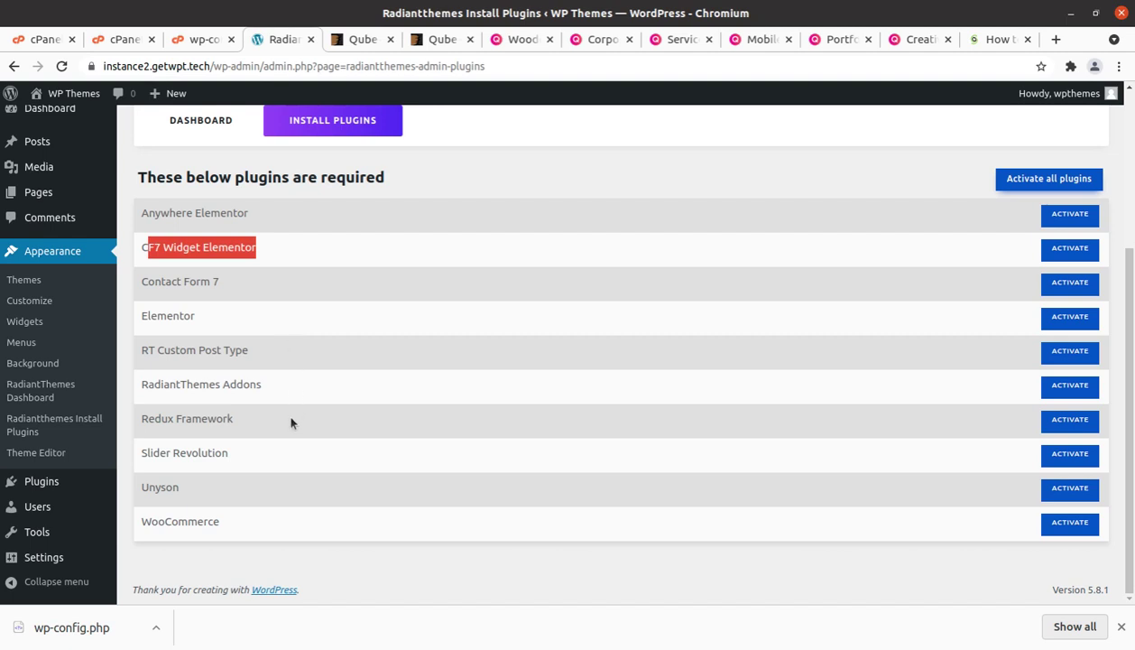
pyautogui.moveTo(247, 421); pyautogui.dragTo(138, 422)
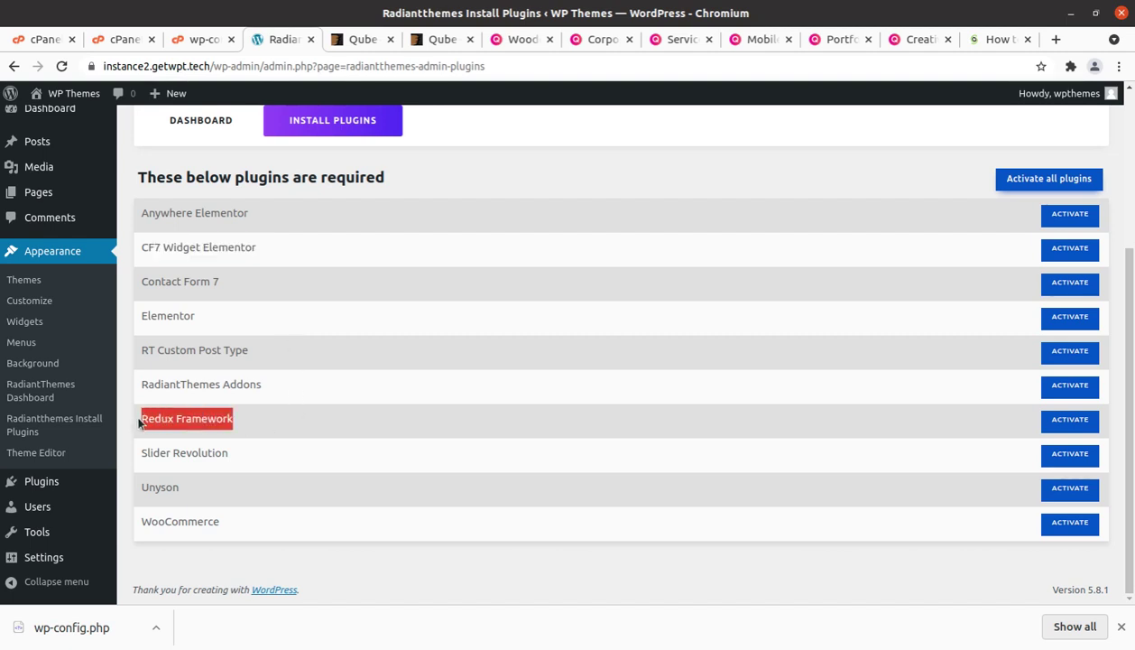
pyautogui.moveTo(203, 316); pyautogui.dragTo(136, 316)
pyautogui.moveTo(244, 417); pyautogui.dragTo(138, 420)
pyautogui.click(167, 317)
pyautogui.doubleClick(167, 318)
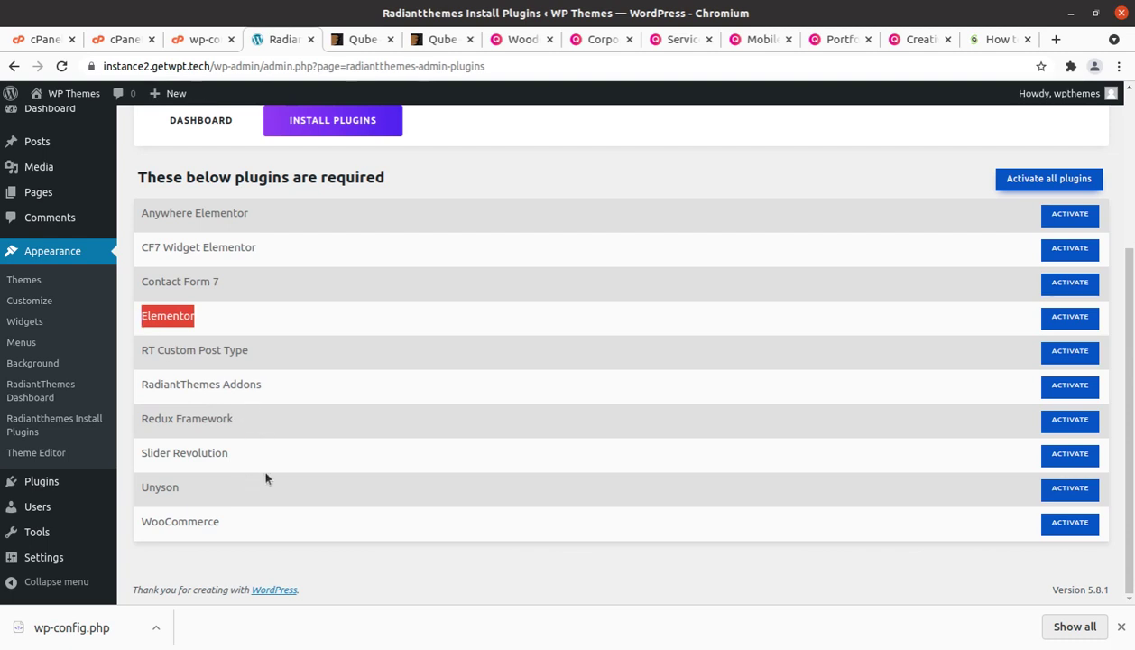
pyautogui.moveTo(233, 420); pyautogui.dragTo(131, 417)
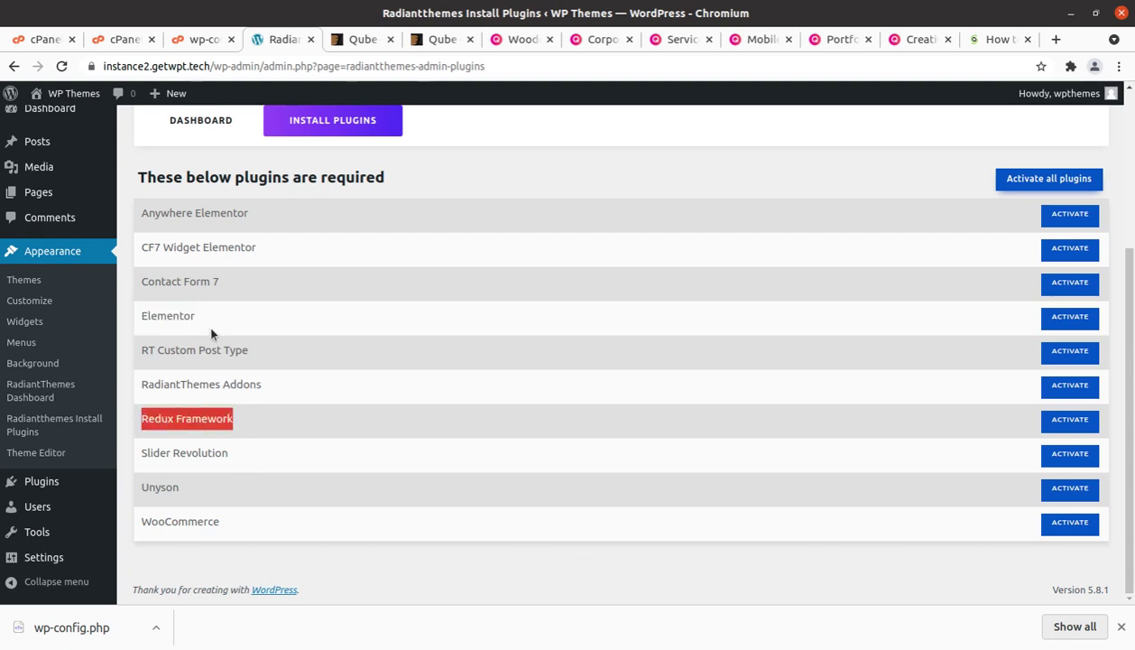
pyautogui.moveTo(195, 316); pyautogui.dragTo(131, 317)
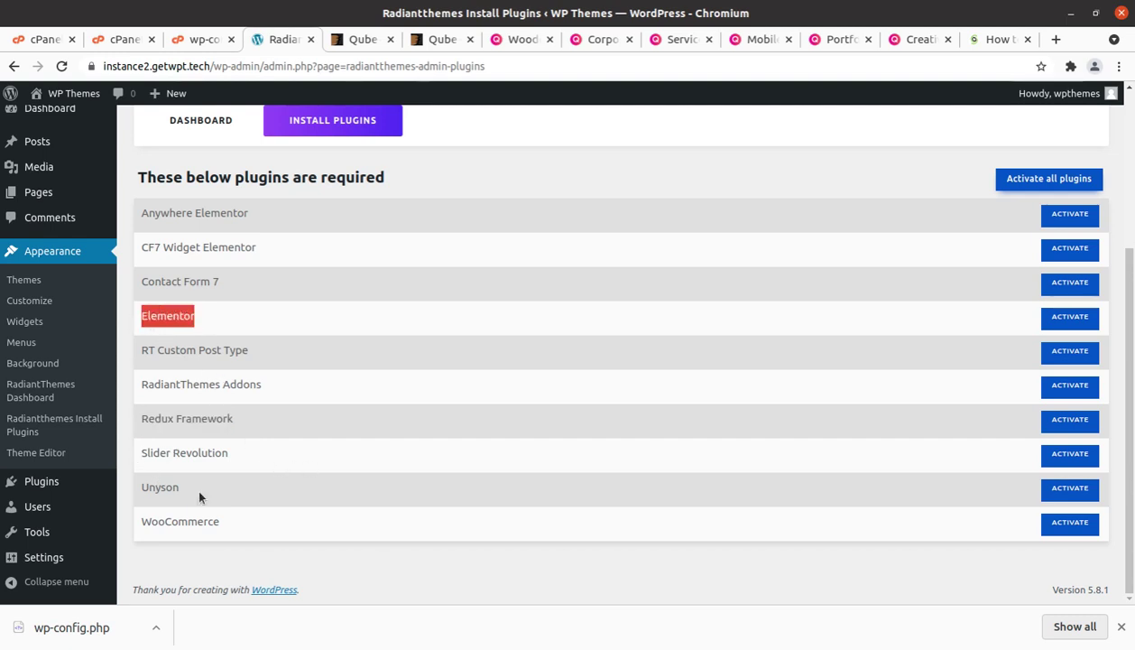
pyautogui.moveTo(195, 488); pyautogui.dragTo(136, 489)
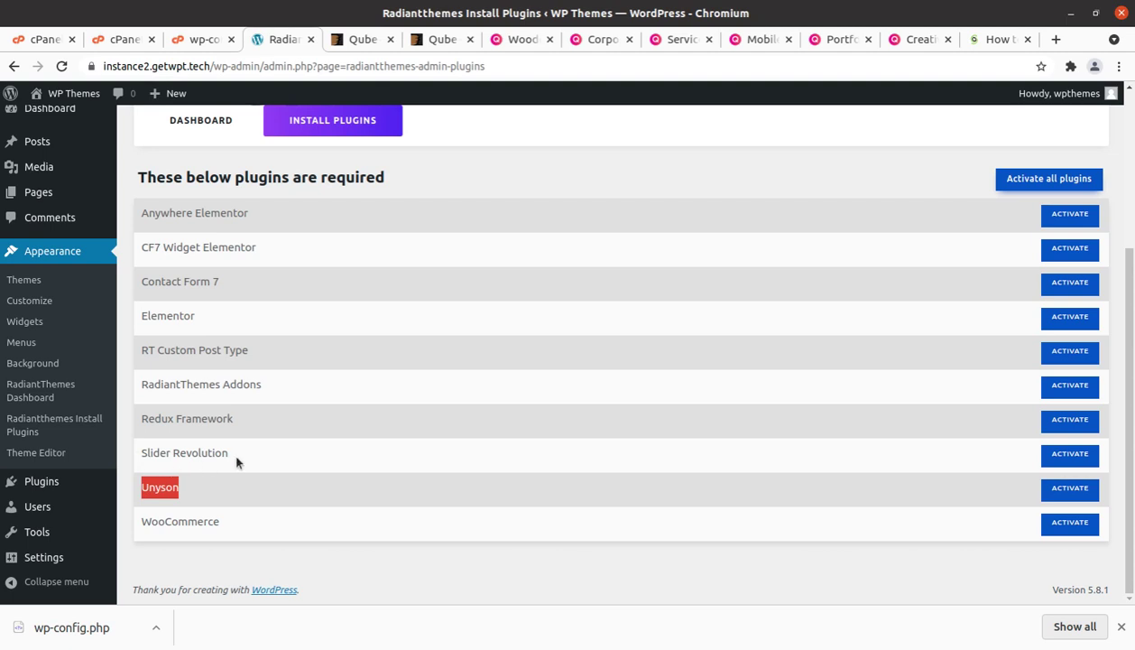
pyautogui.moveTo(228, 453); pyautogui.dragTo(138, 455)
pyautogui.moveTo(220, 522); pyautogui.dragTo(139, 521)
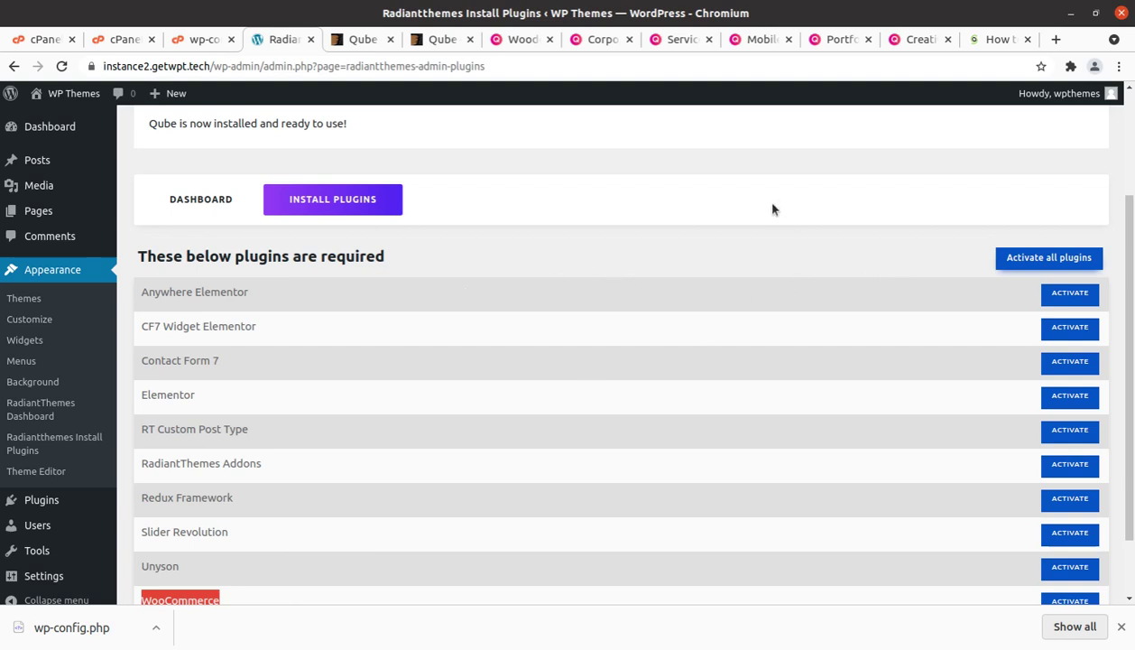
# Activate all required plugins at once, dismiss the alert, and close the SiteGround article and the wp-config.php editor.
pyautogui.click(1034, 266)
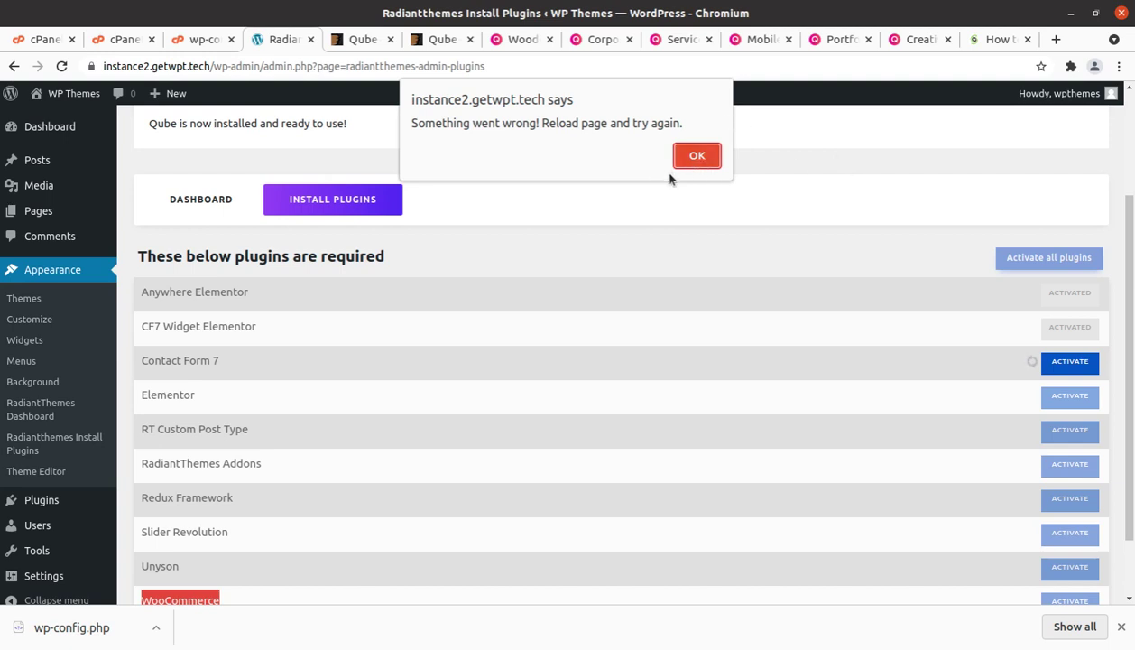
pyautogui.click(697, 155)
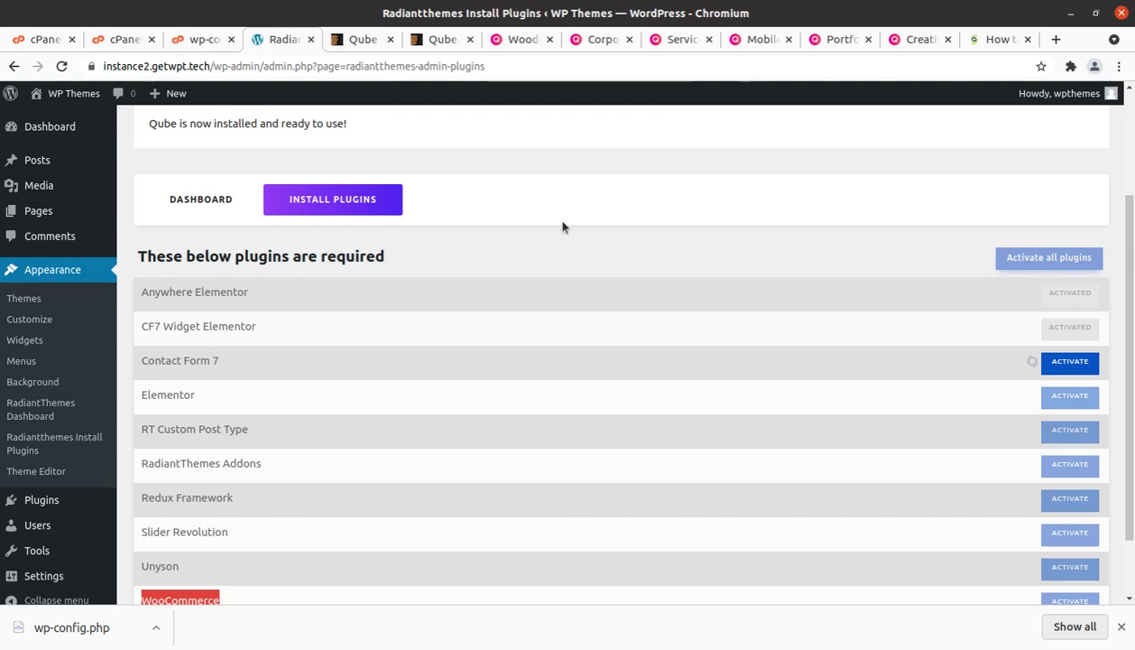
pyautogui.click(1024, 39)
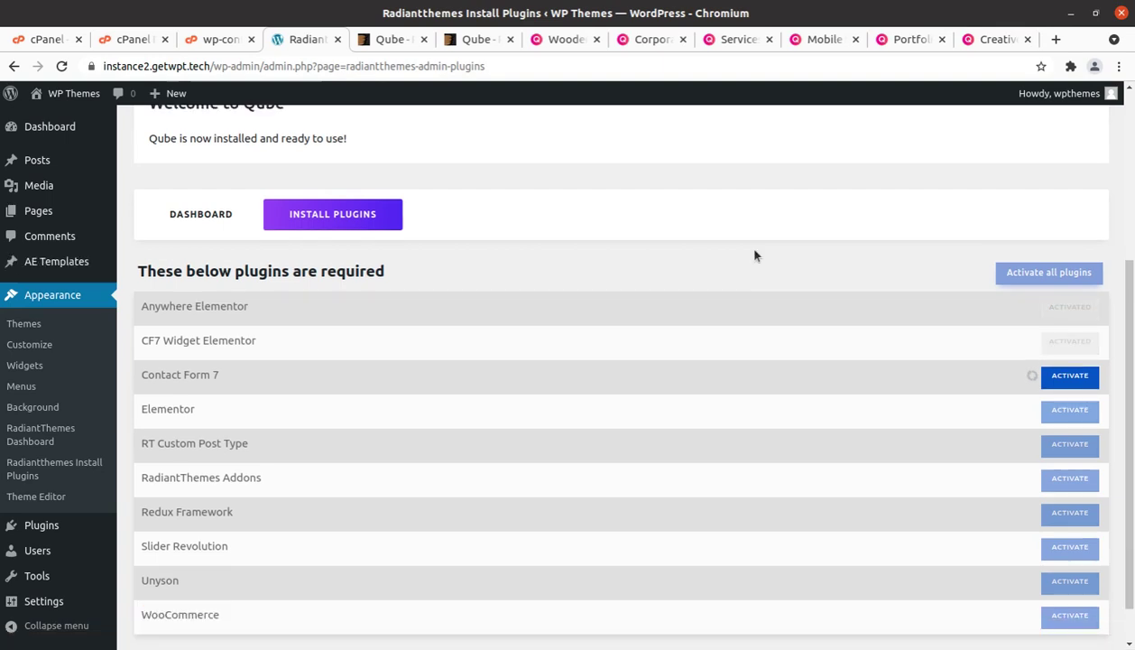
pyautogui.click(252, 38)
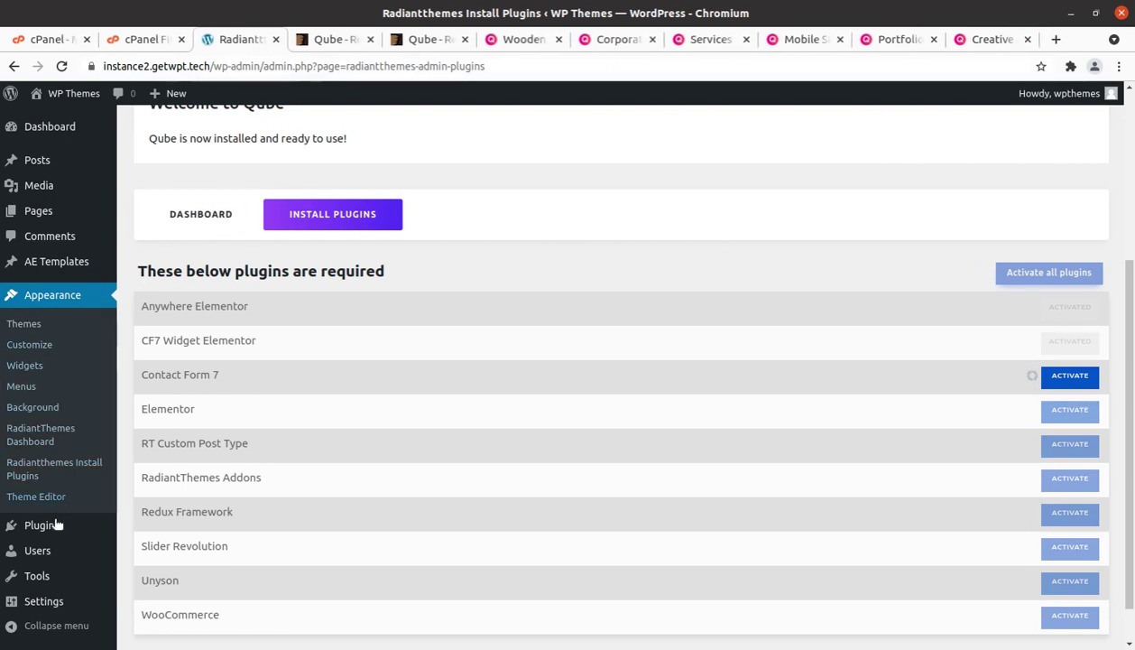
# Open the Add Plugins page separately, and install and activate Contact Form 7 and Elementor from its notices.
pyautogui.moveTo(64, 534)
pyautogui.middleClick(149, 550)
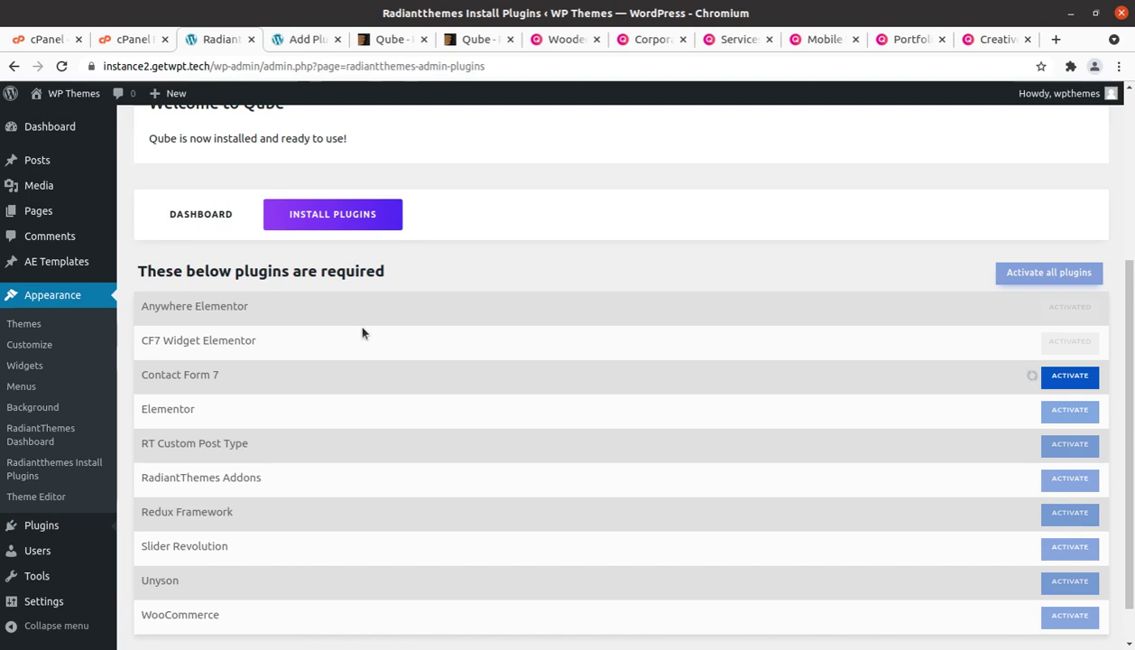
pyautogui.click(290, 40)
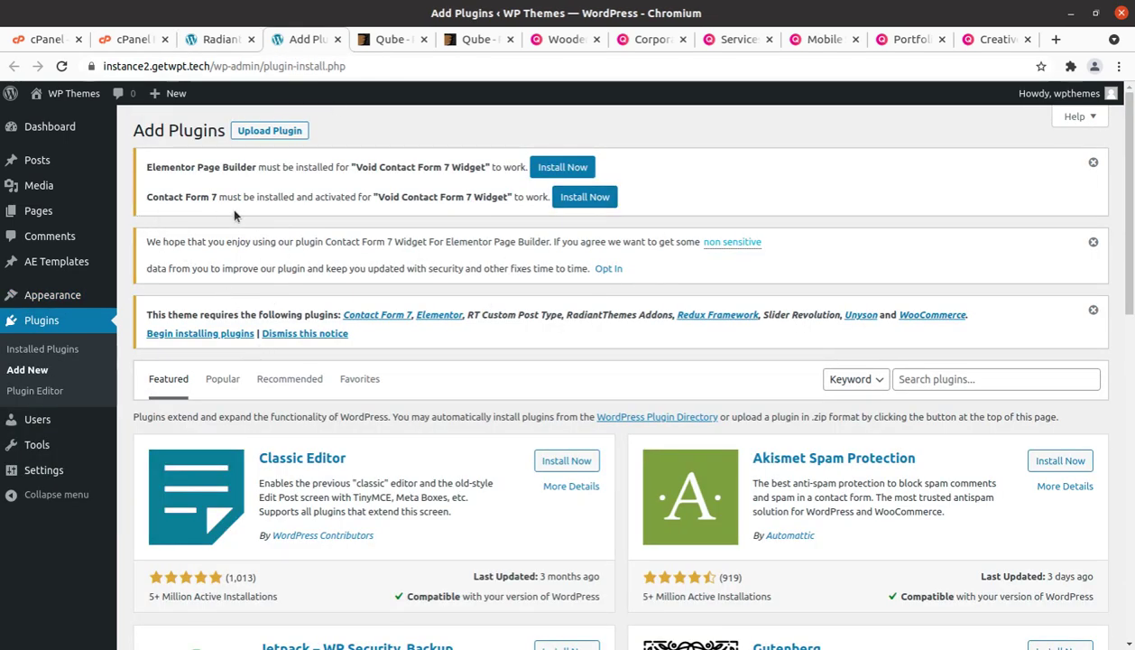
pyautogui.click(583, 195)
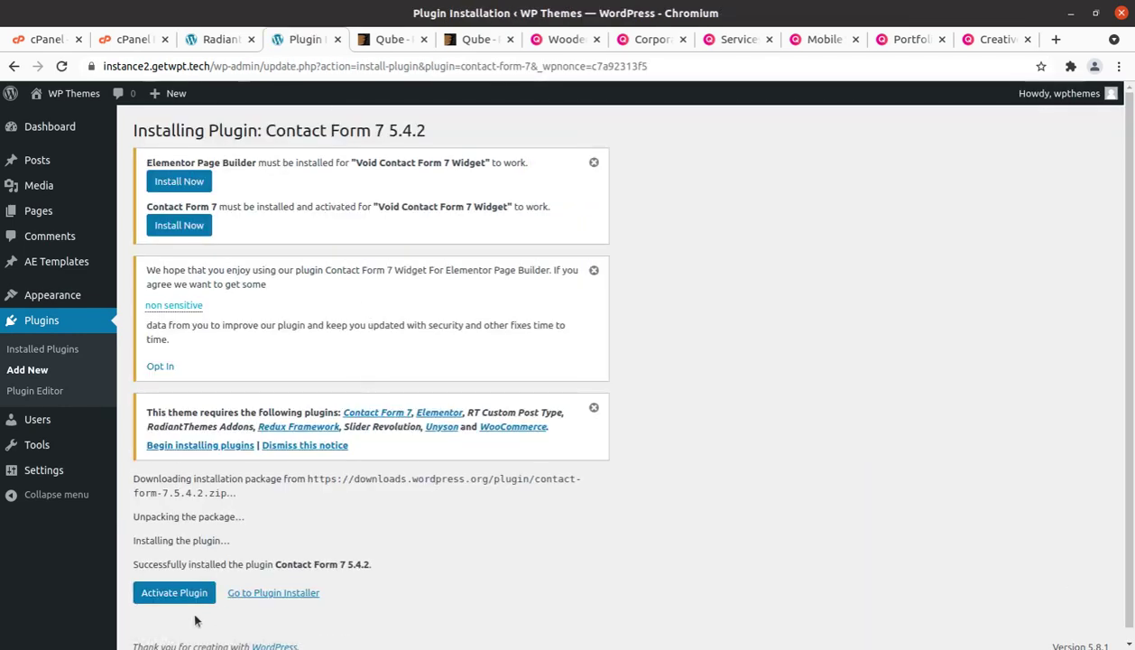
pyautogui.click(180, 597)
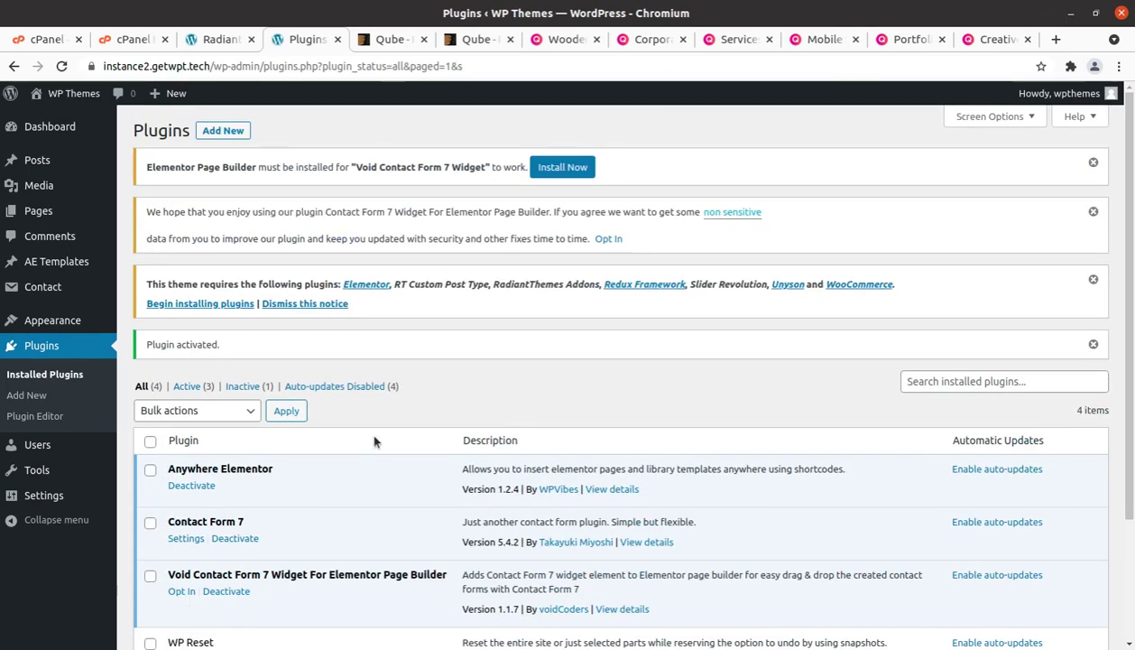
pyautogui.click(545, 166)
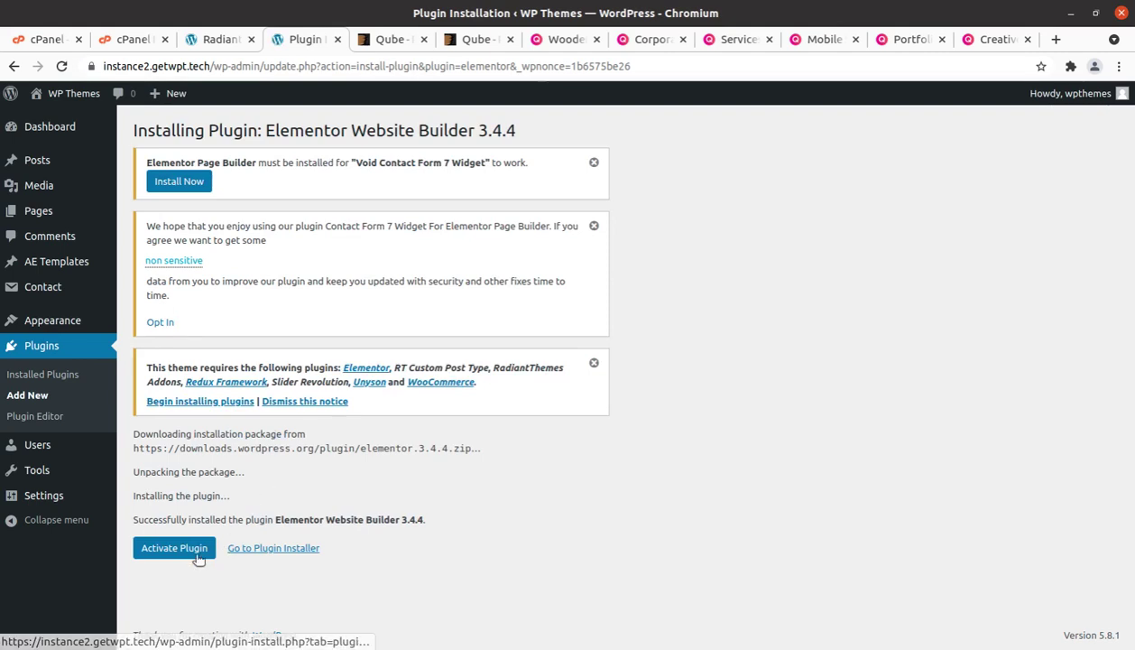
pyautogui.click(183, 550)
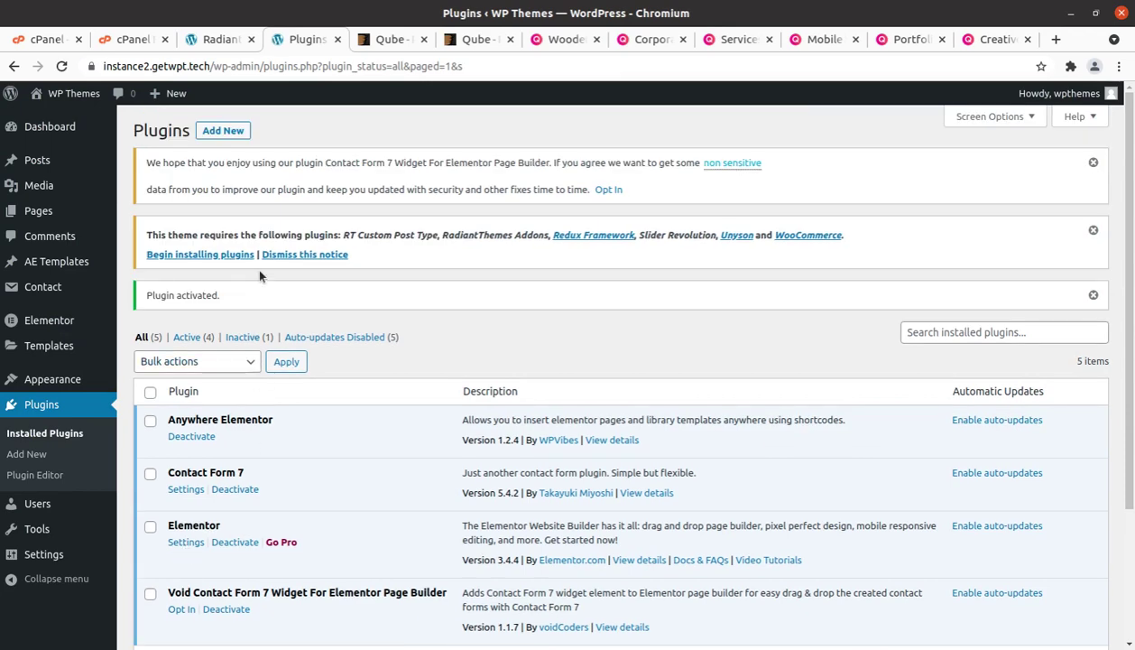
# Reload the Qube theme's required plugins page and individually activate RT Custom Post Type and RadiantThemes Addons.
pyautogui.click(214, 38)
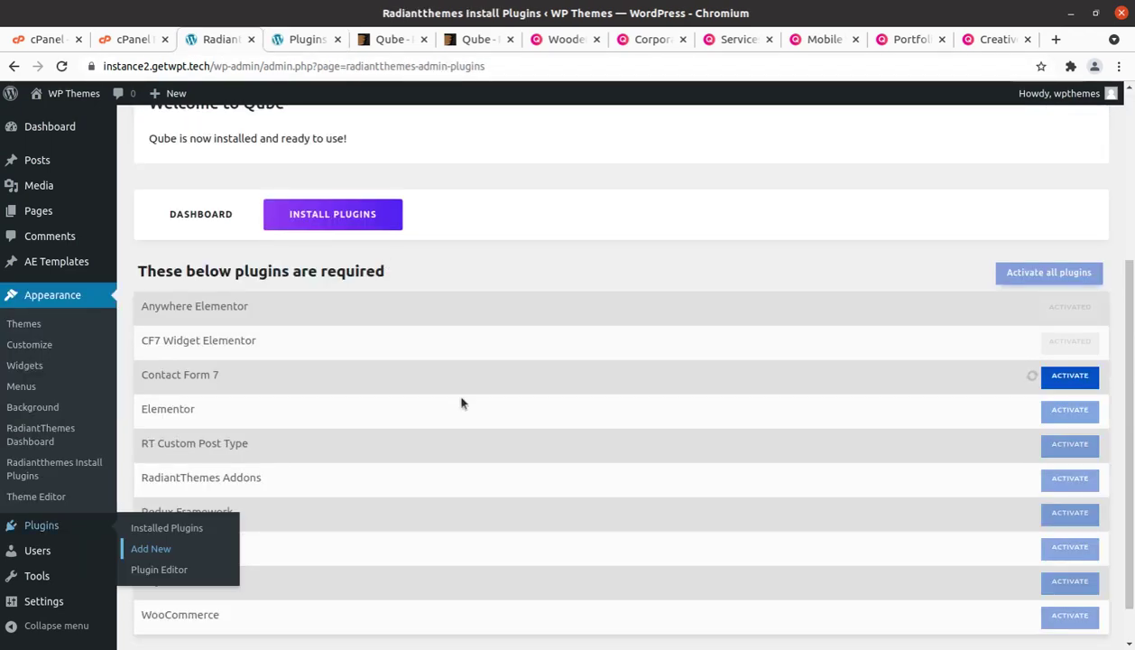
pyautogui.click(61, 66)
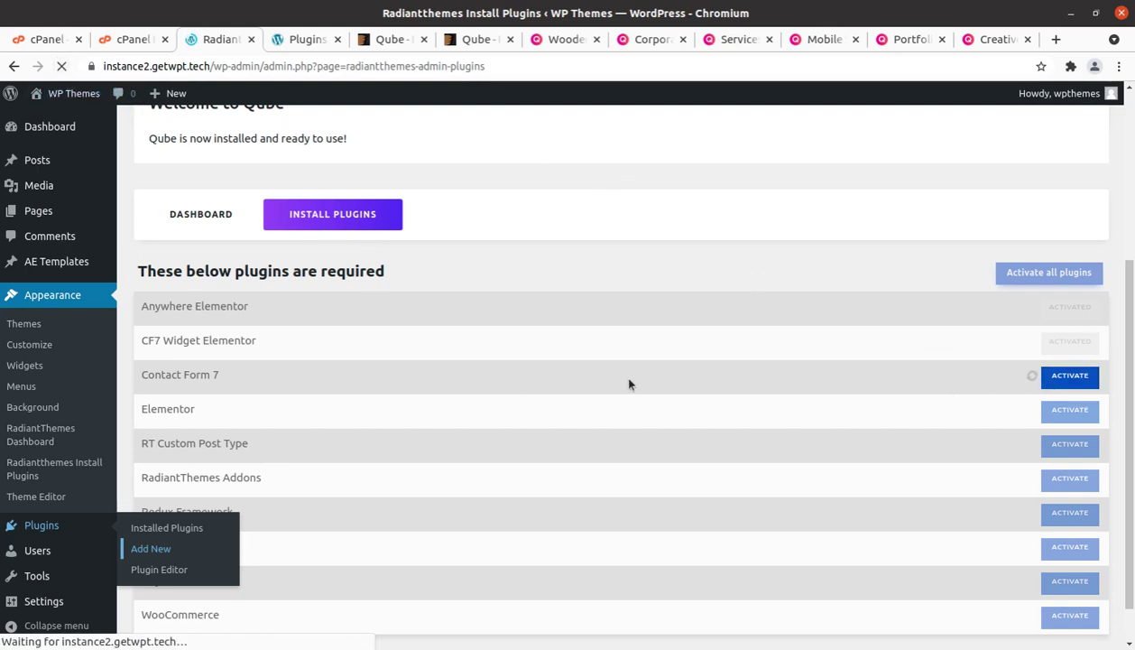
pyautogui.scroll(-3, 1003, 492)
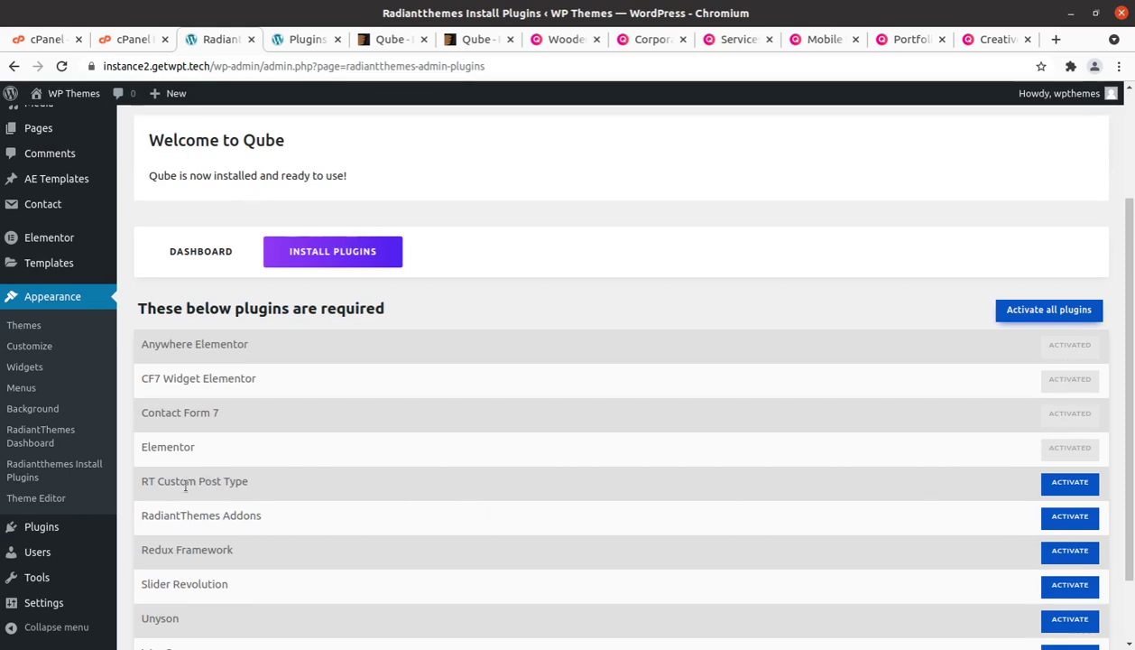
pyautogui.click(1070, 484)
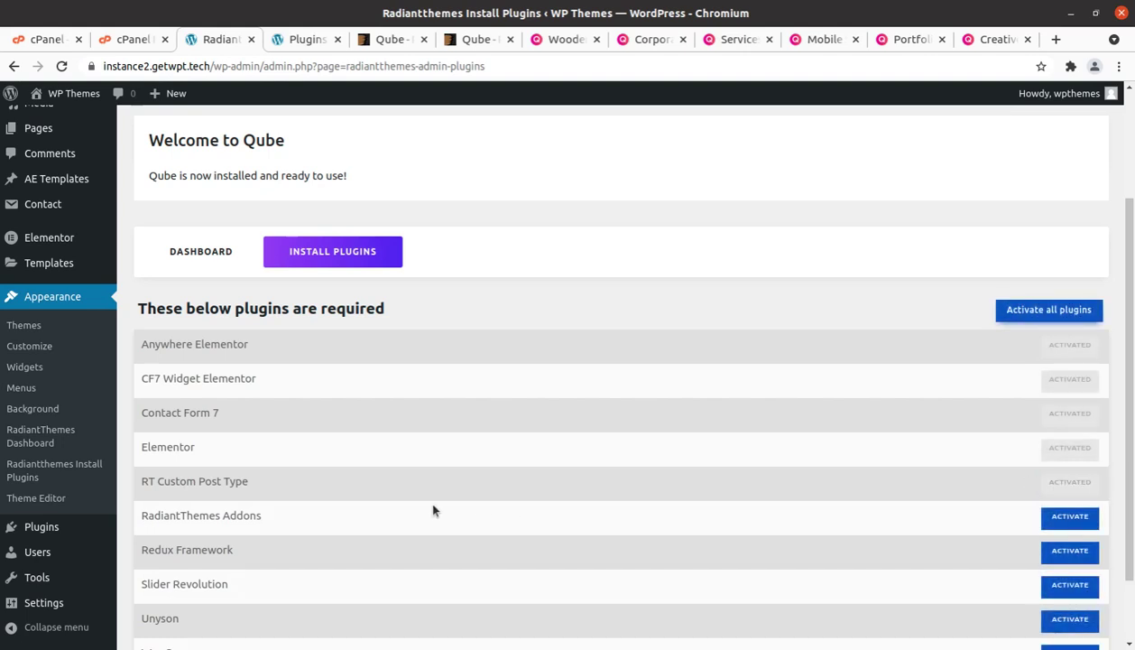
pyautogui.click(1053, 521)
pyautogui.scroll(-2, 644, 520)
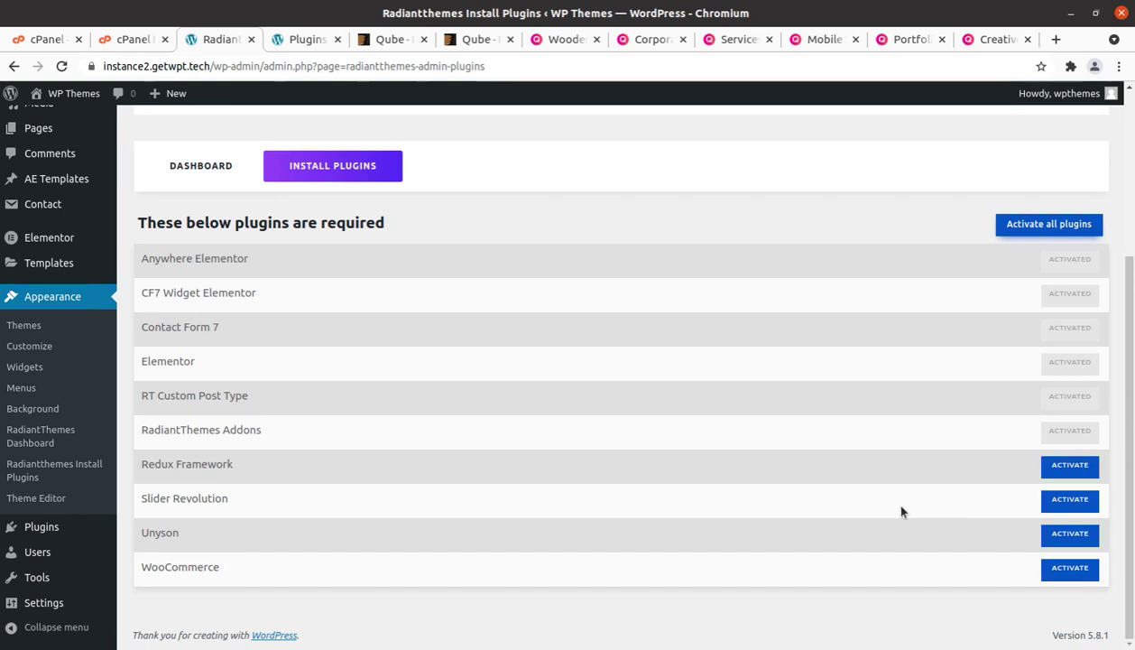
# Activate all remaining required plugins at once and continue to the Demo Import process.
pyautogui.click(1036, 224)
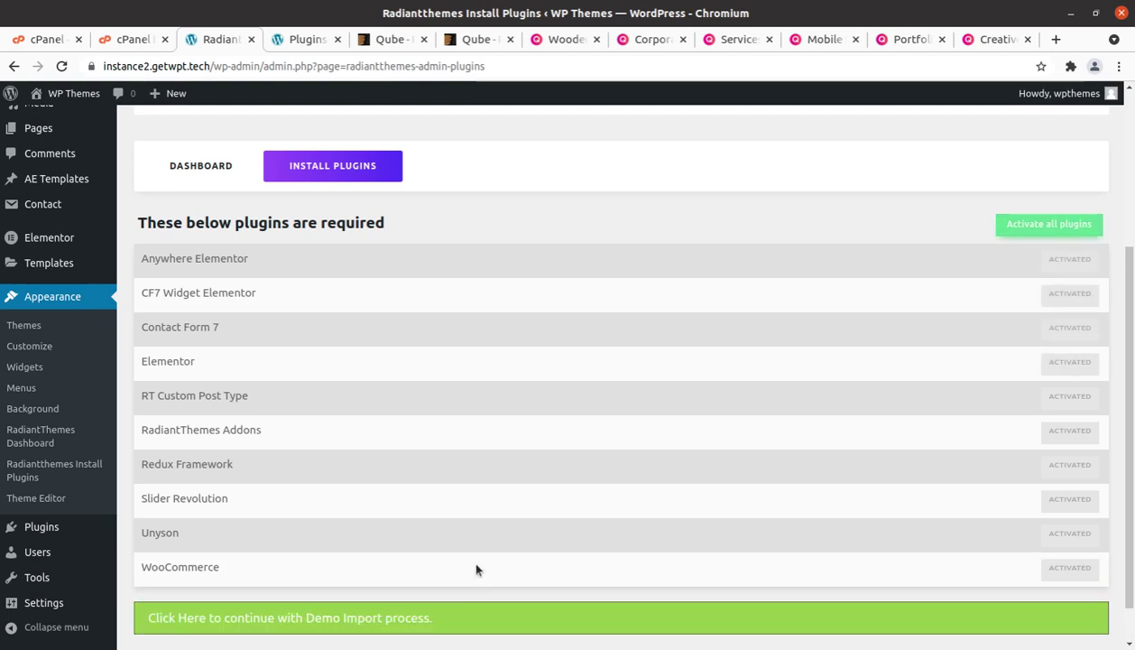
pyautogui.scroll(-1, 477, 569)
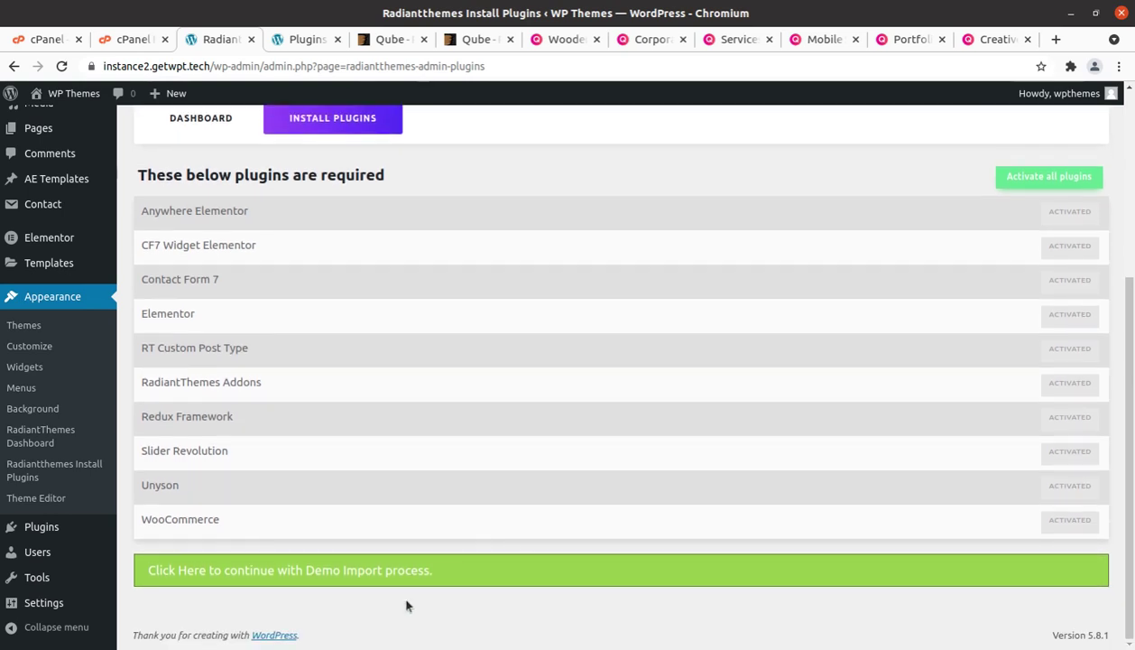
pyautogui.click(189, 579)
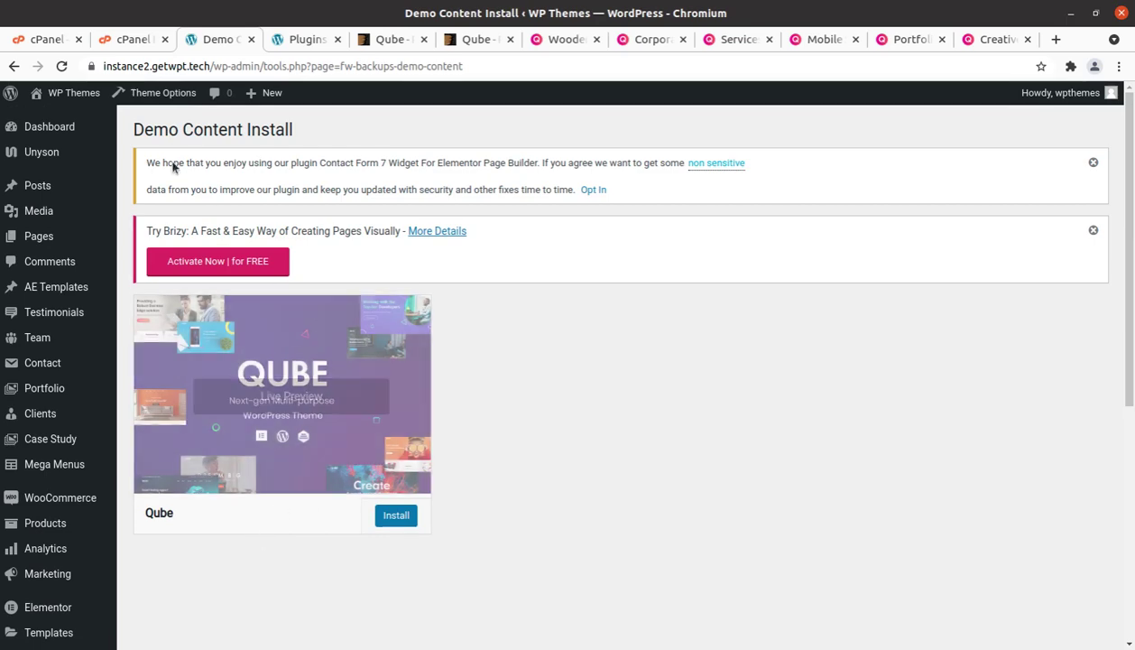
# Visit the WP Themes site's front page and examine its layout from the header down to the footer.
pyautogui.click(301, 40)
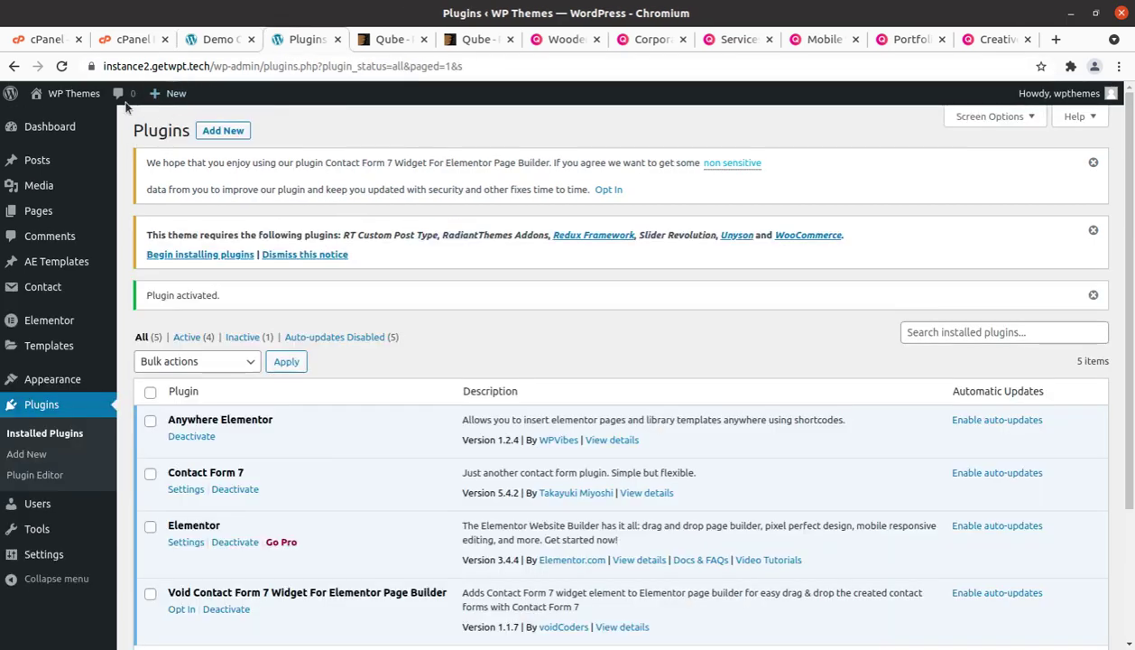
pyautogui.moveTo(65, 93)
pyautogui.click(61, 120)
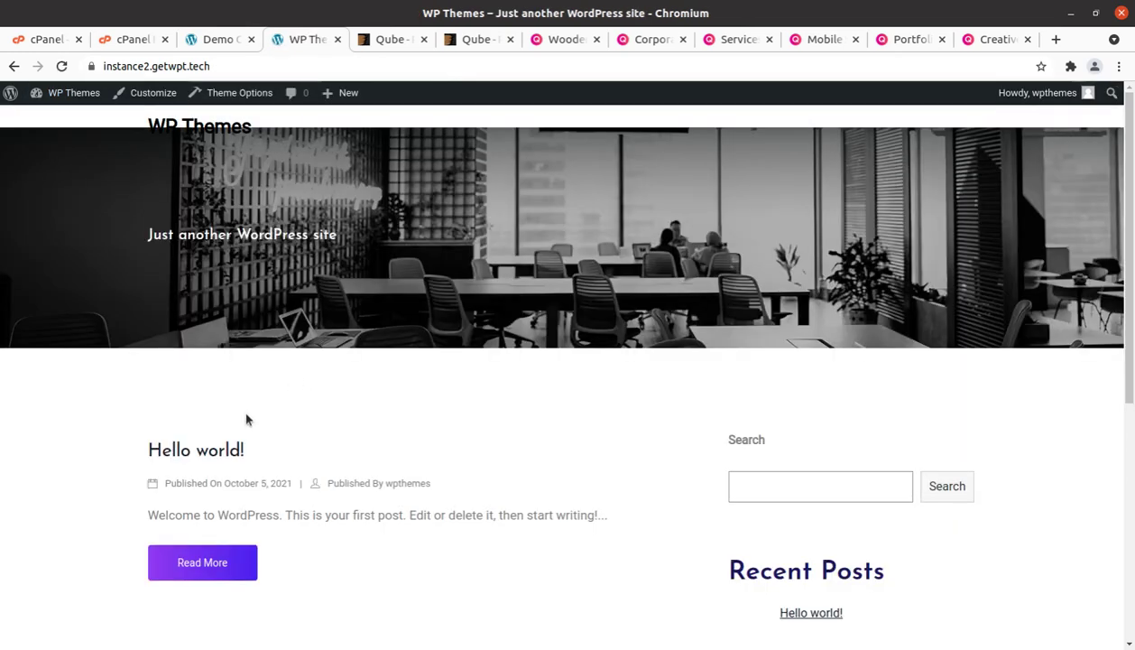
pyautogui.scroll(-3, 322, 411)
pyautogui.scroll(3, 323, 416)
pyautogui.scroll(-3, 322, 415)
pyautogui.scroll(-8, 323, 415)
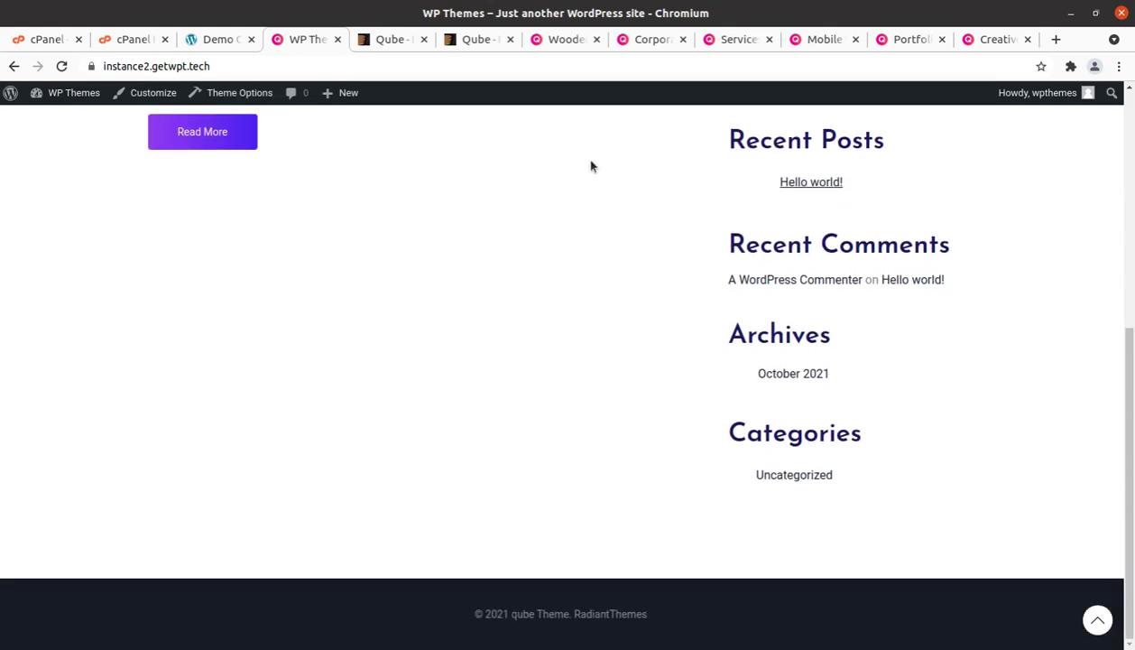
pyautogui.scroll(9, 565, 319)
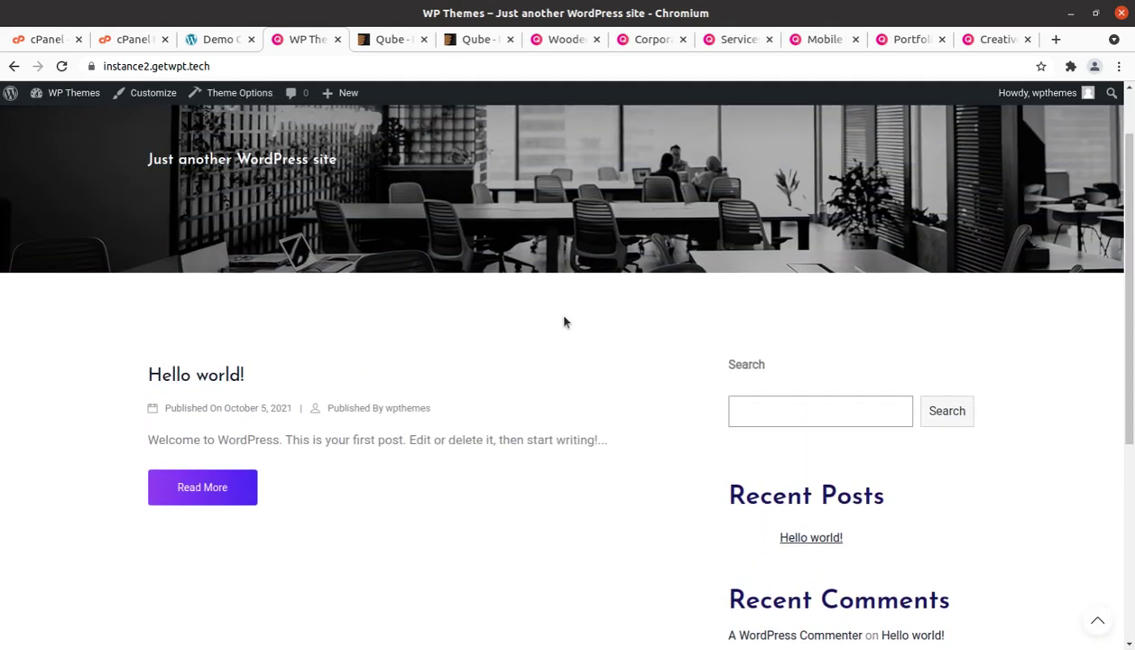
pyautogui.scroll(2, 565, 322)
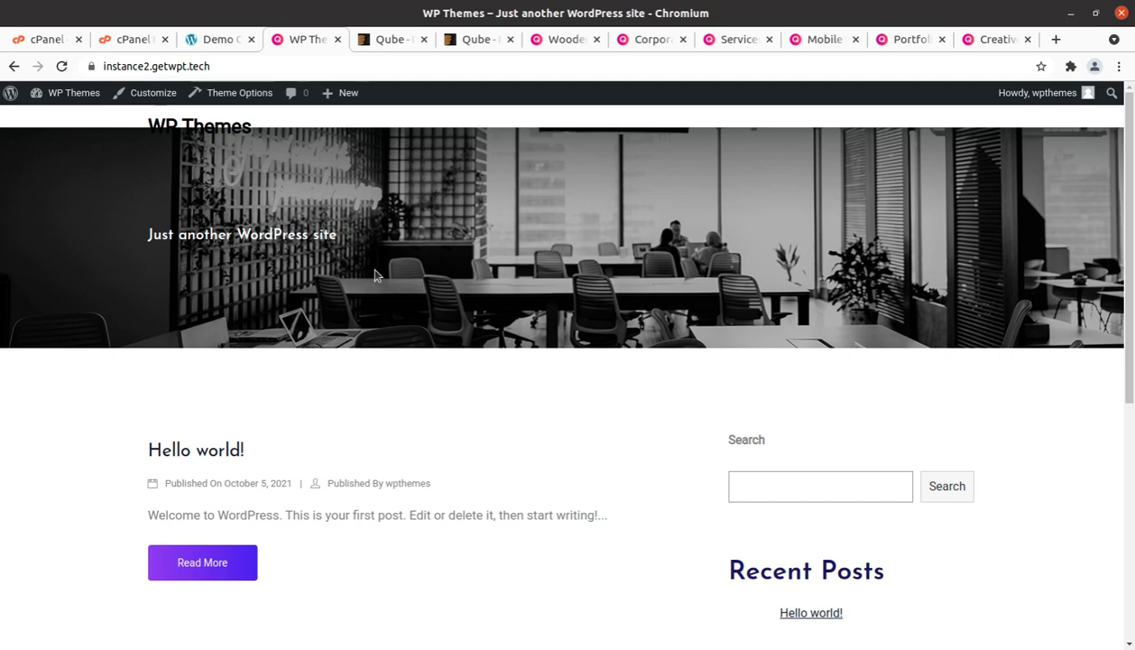
# Open the homepage of the Qube demo site and browse its features and pre-built home page demos.
pyautogui.click(544, 41)
pyautogui.moveTo(582, 112)
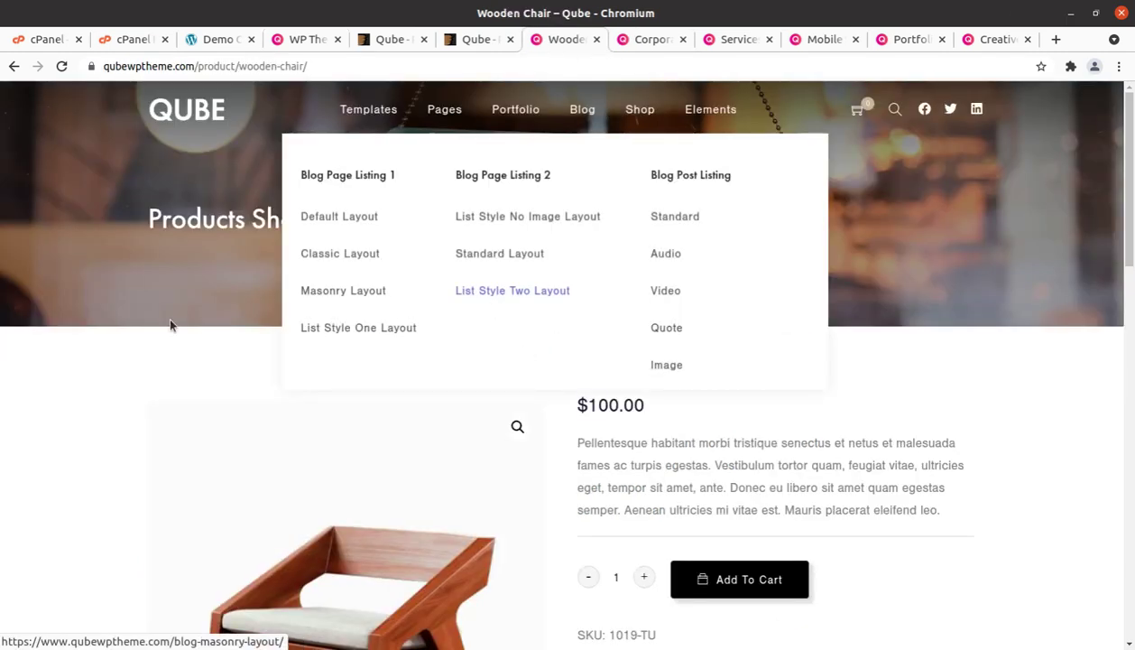
pyautogui.click(181, 112)
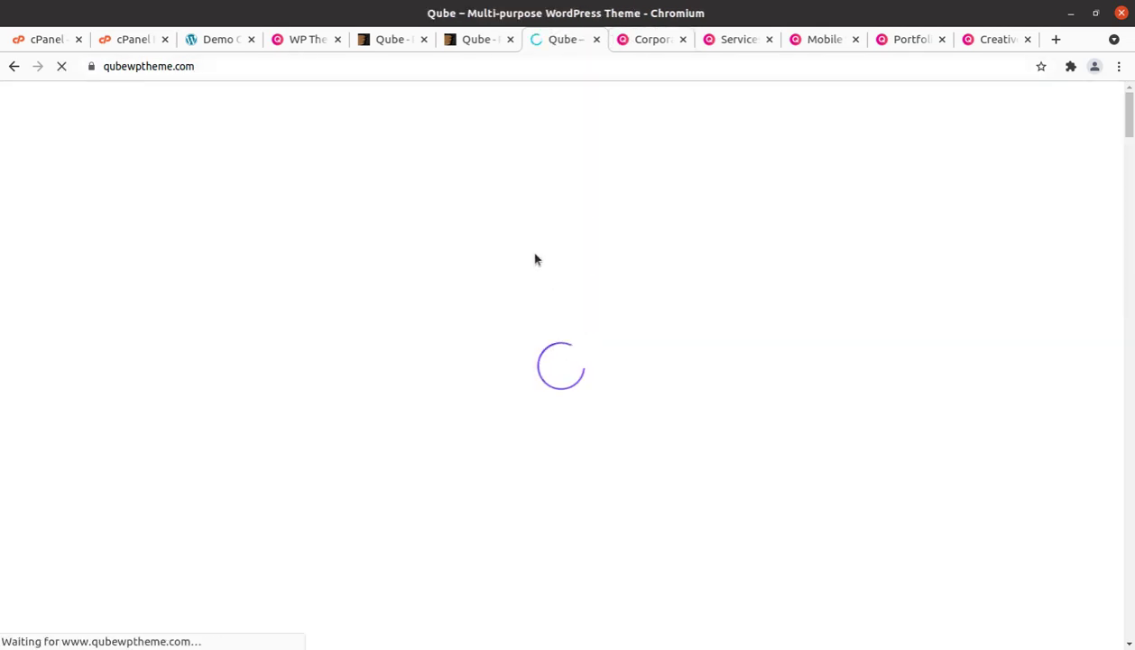
pyautogui.click(651, 42)
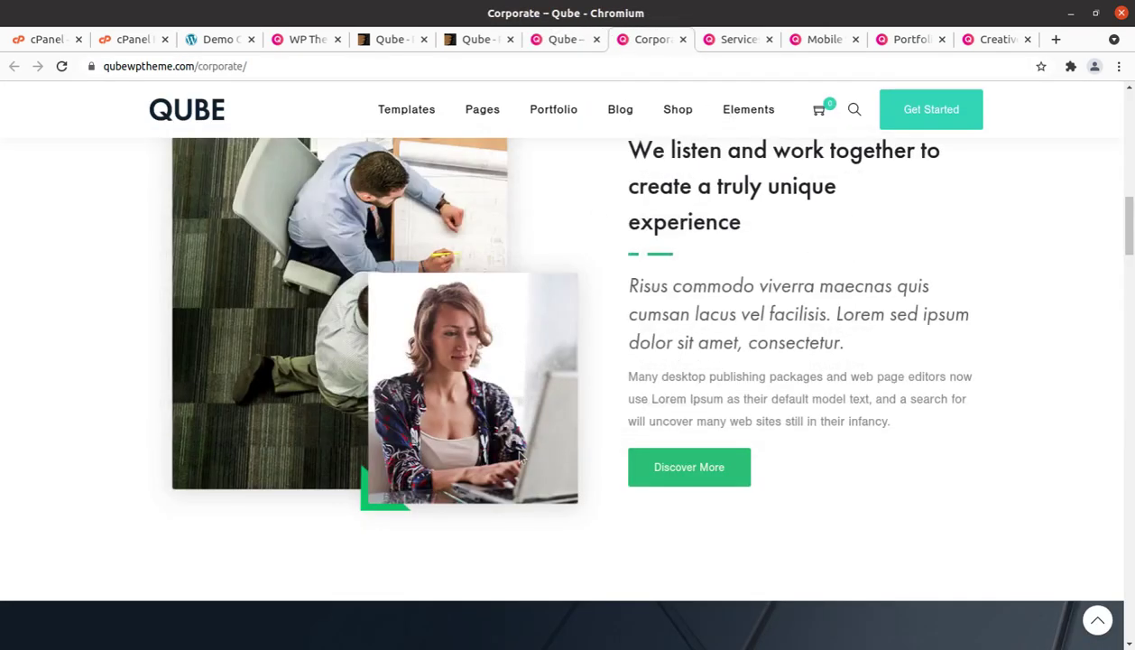
pyautogui.click(558, 40)
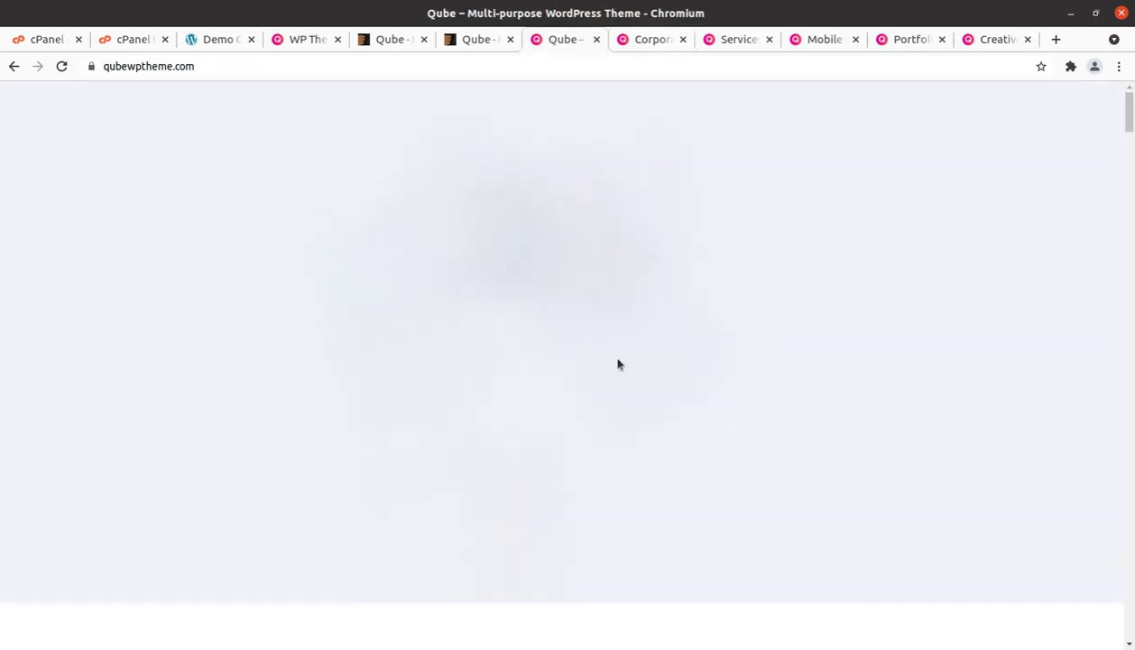
pyautogui.scroll(-3, 585, 431)
pyautogui.scroll(-13, 586, 438)
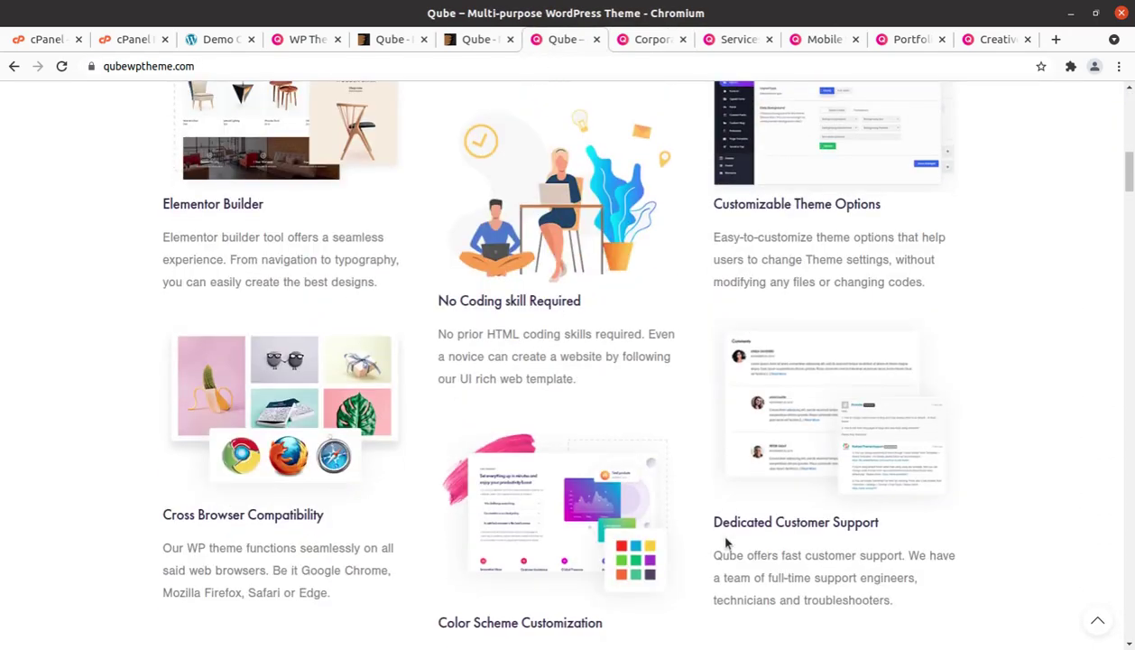
pyautogui.scroll(-5, 615, 600)
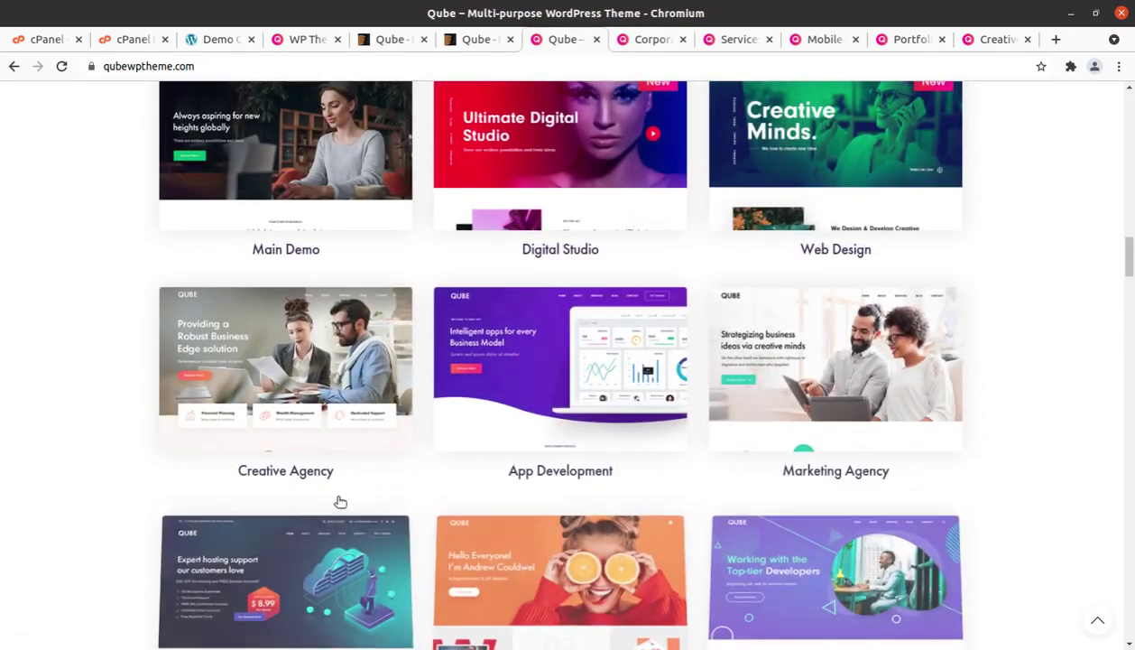
pyautogui.scroll(-3, 302, 429)
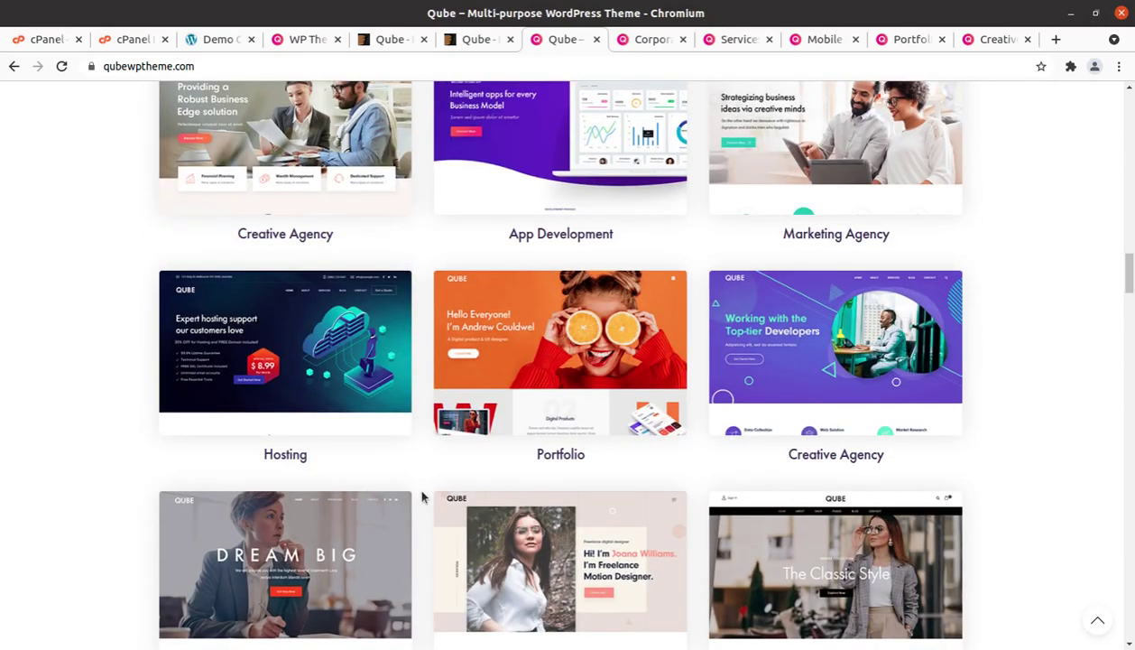
pyautogui.scroll(-5, 420, 522)
pyautogui.scroll(-4, 418, 524)
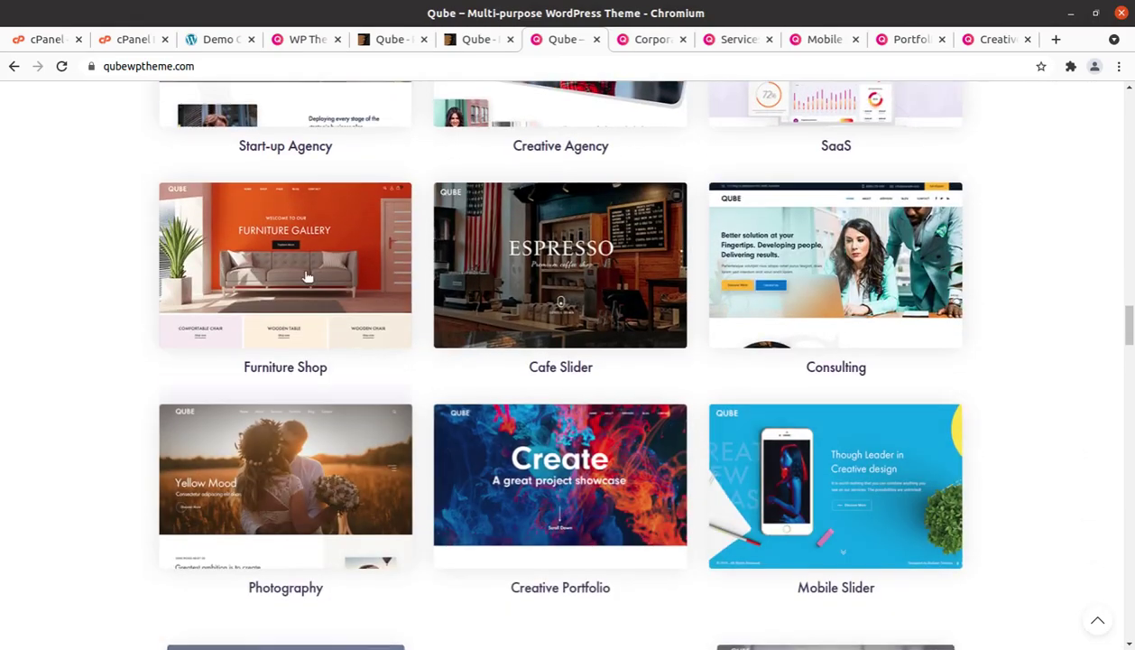
# Open the Furniture Shop demo, close the demo homepage, and review the Corporate, Services, Creative Portfolio and Mobile Slider demo pages.
pyautogui.click(397, 352)
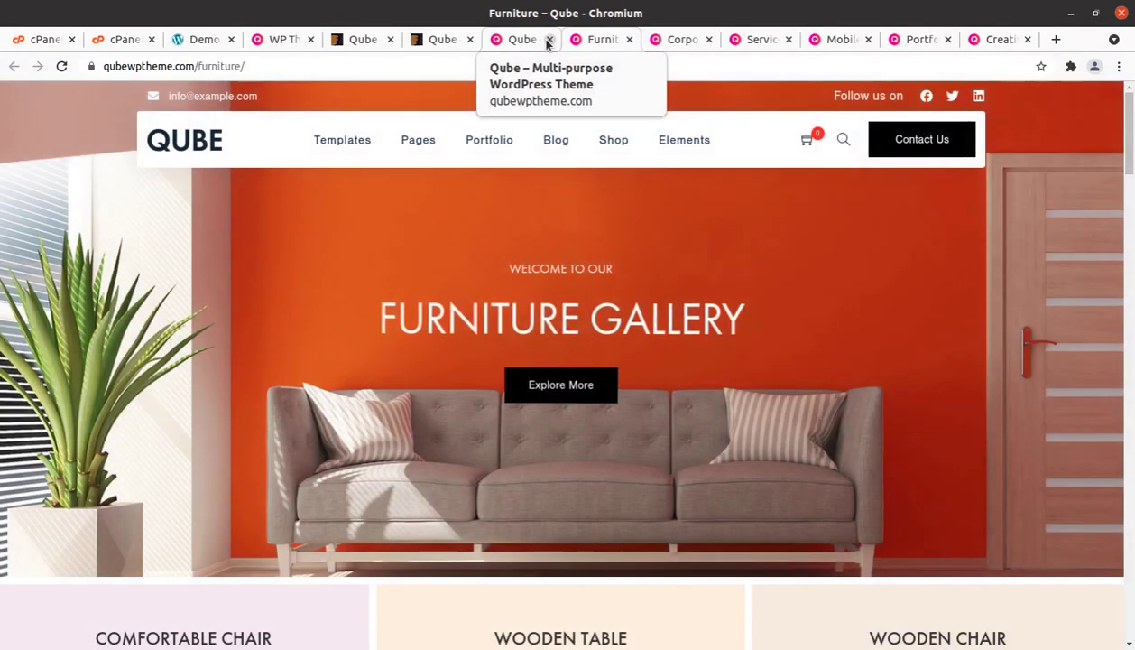
pyautogui.click(550, 39)
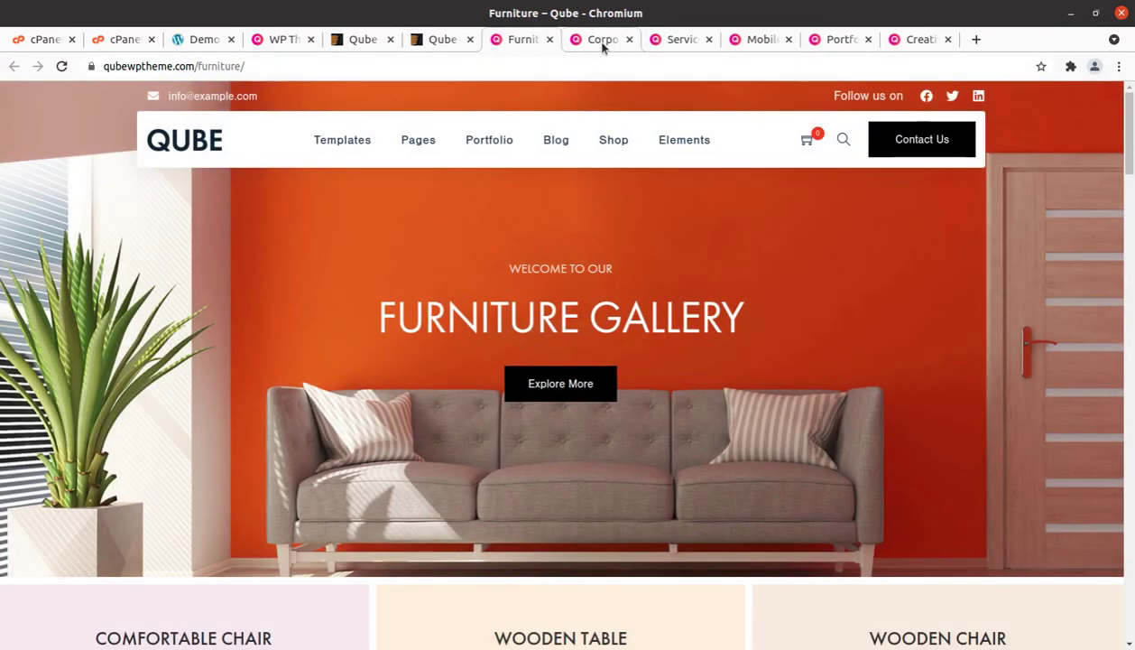
pyautogui.click(600, 41)
pyautogui.click(718, 39)
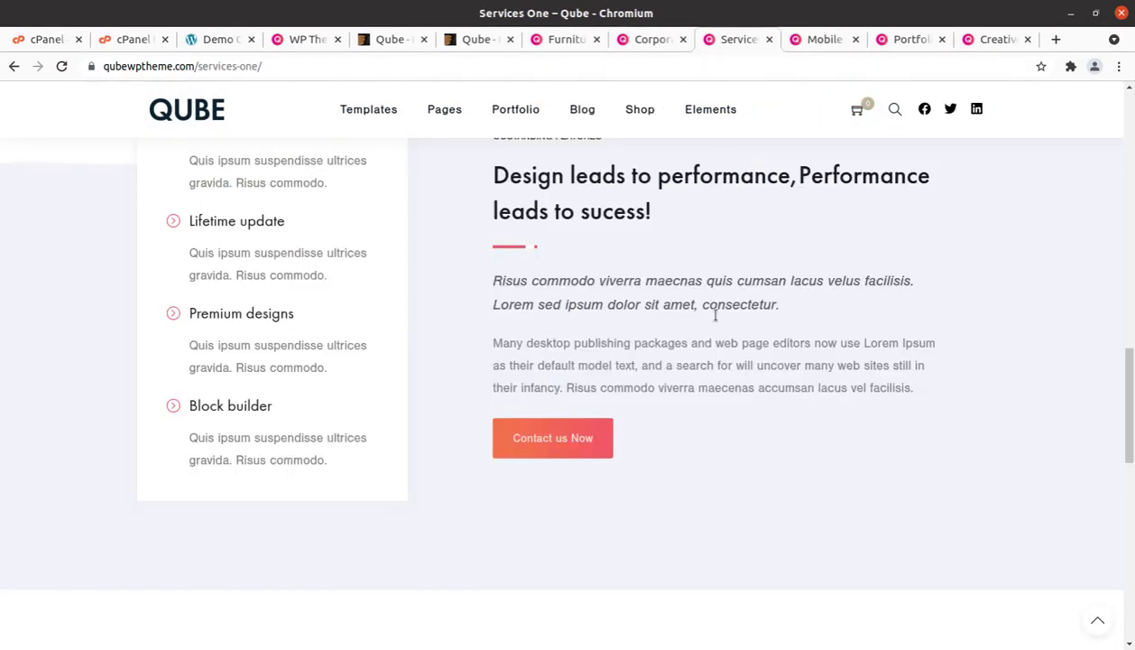
pyautogui.scroll(5, 659, 524)
pyautogui.scroll(10, 659, 525)
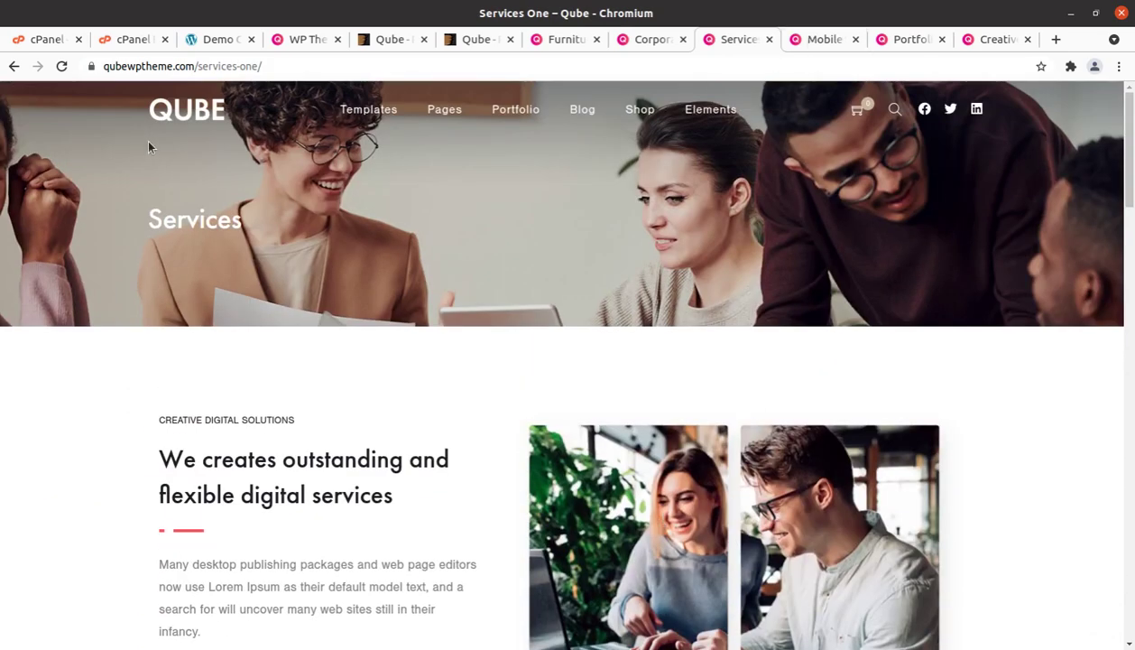
pyautogui.click(14, 66)
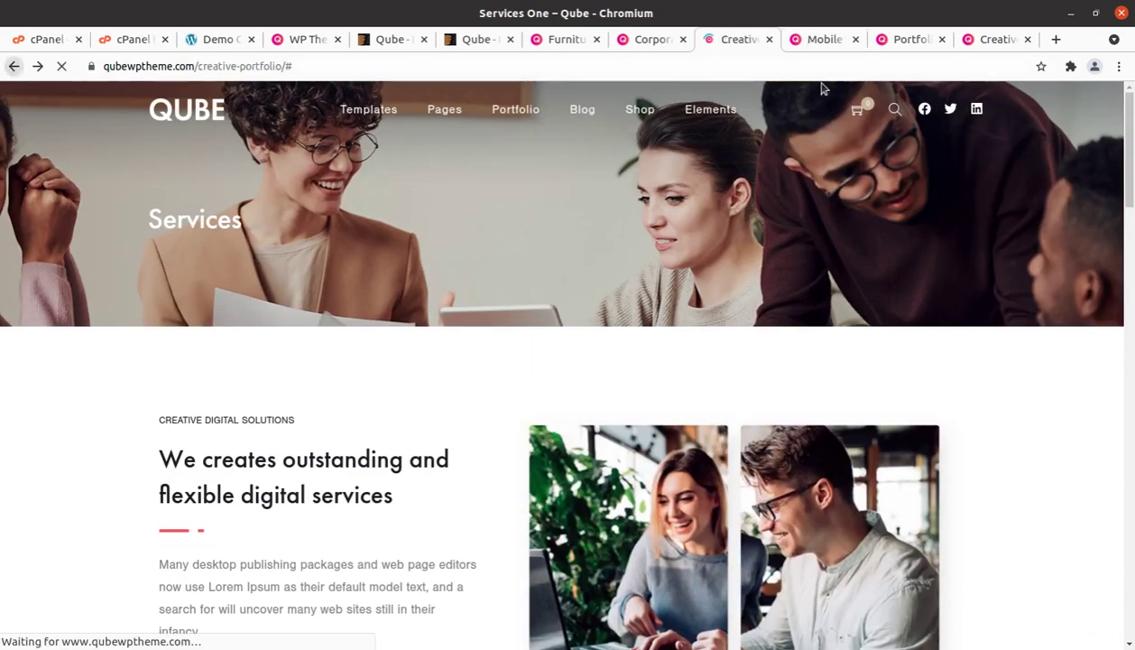
pyautogui.click(813, 41)
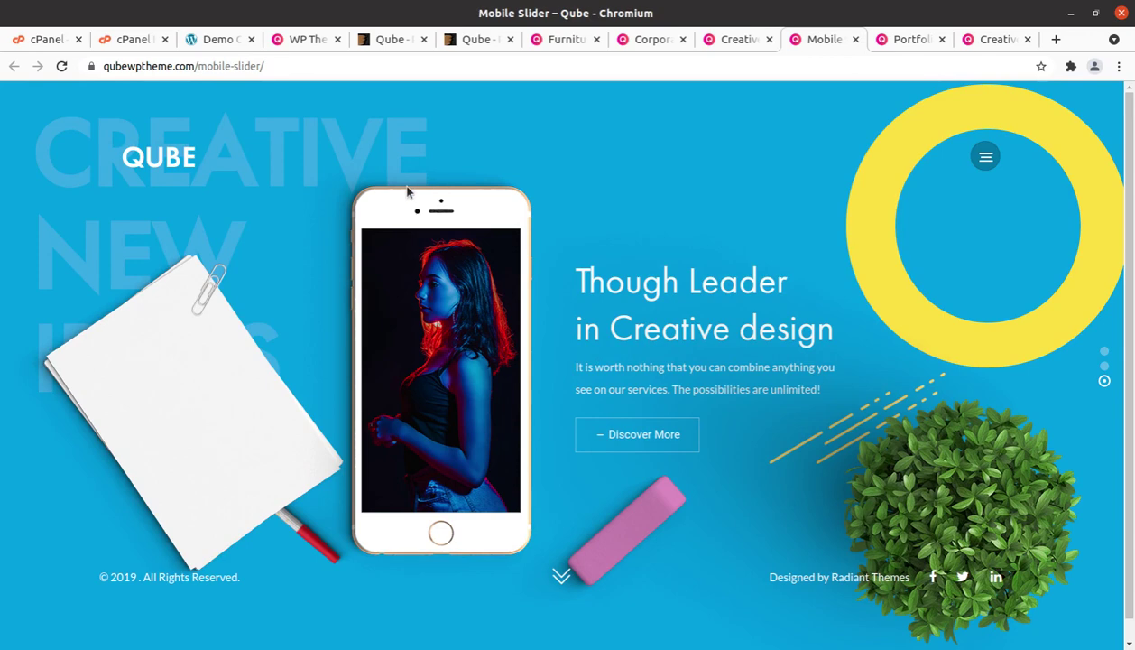
# Return to the Demo Content Install page, install the Qube demo content and accept the content replacement warning.
pyautogui.click(205, 50)
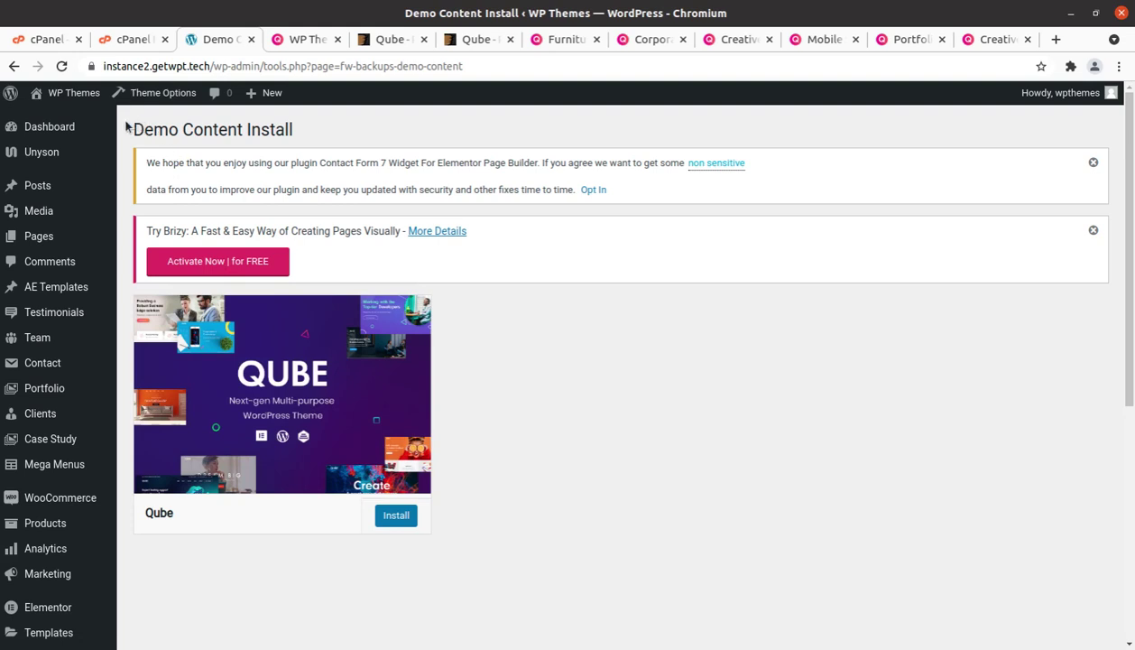
pyautogui.moveTo(127, 127); pyautogui.dragTo(294, 133)
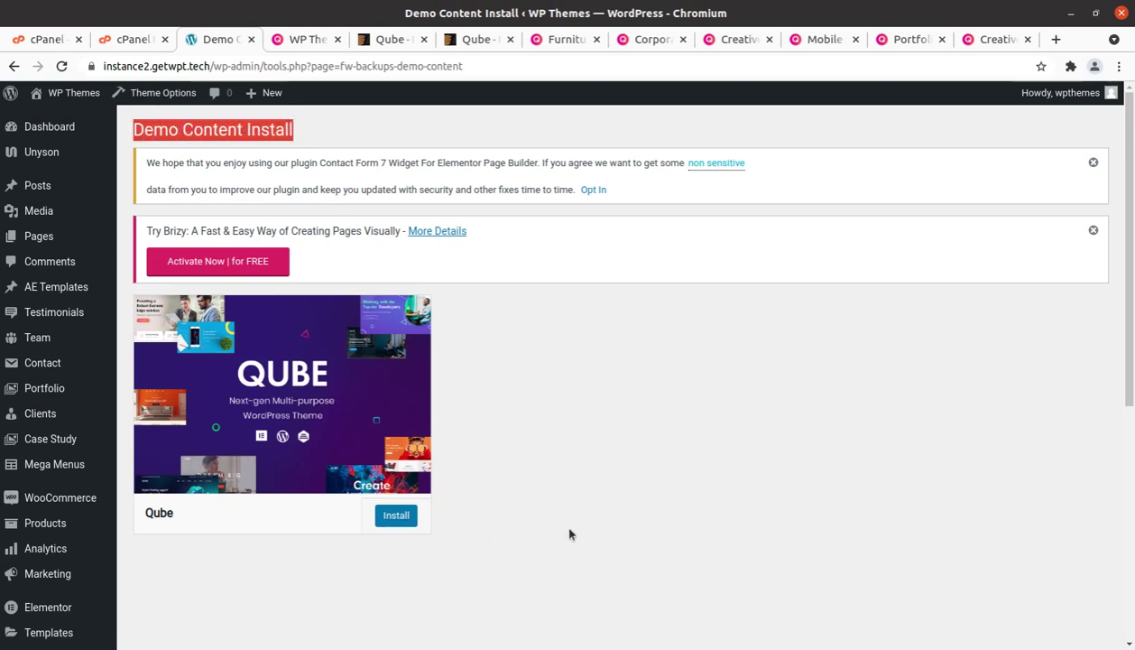
pyautogui.click(329, 558)
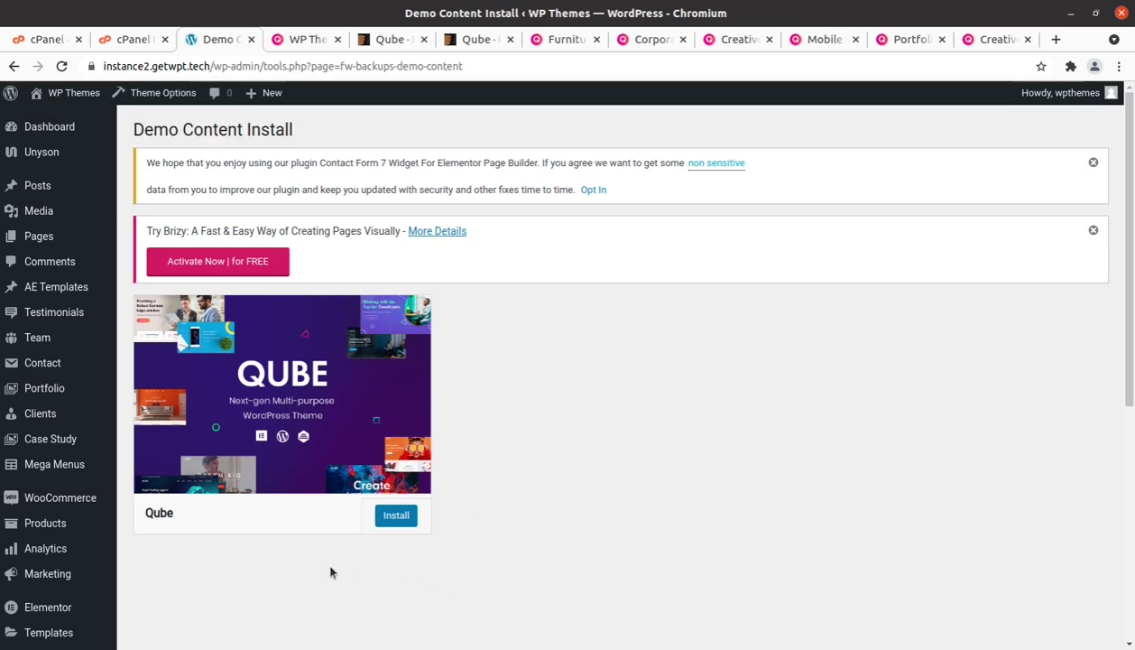
pyautogui.click(398, 517)
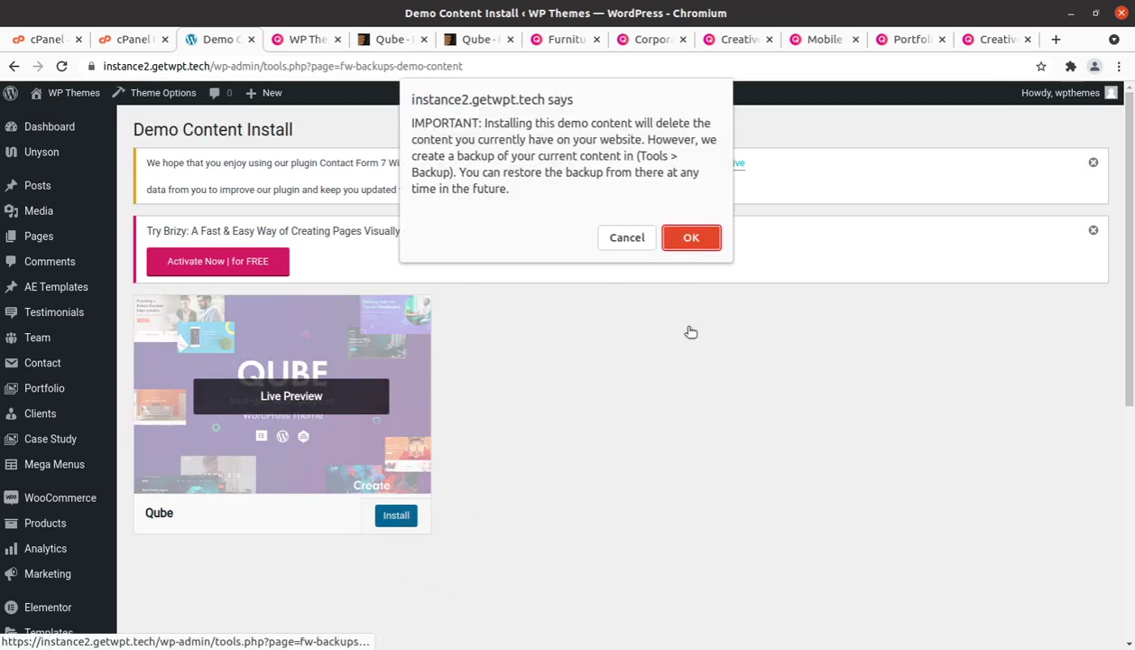
pyautogui.click(691, 245)
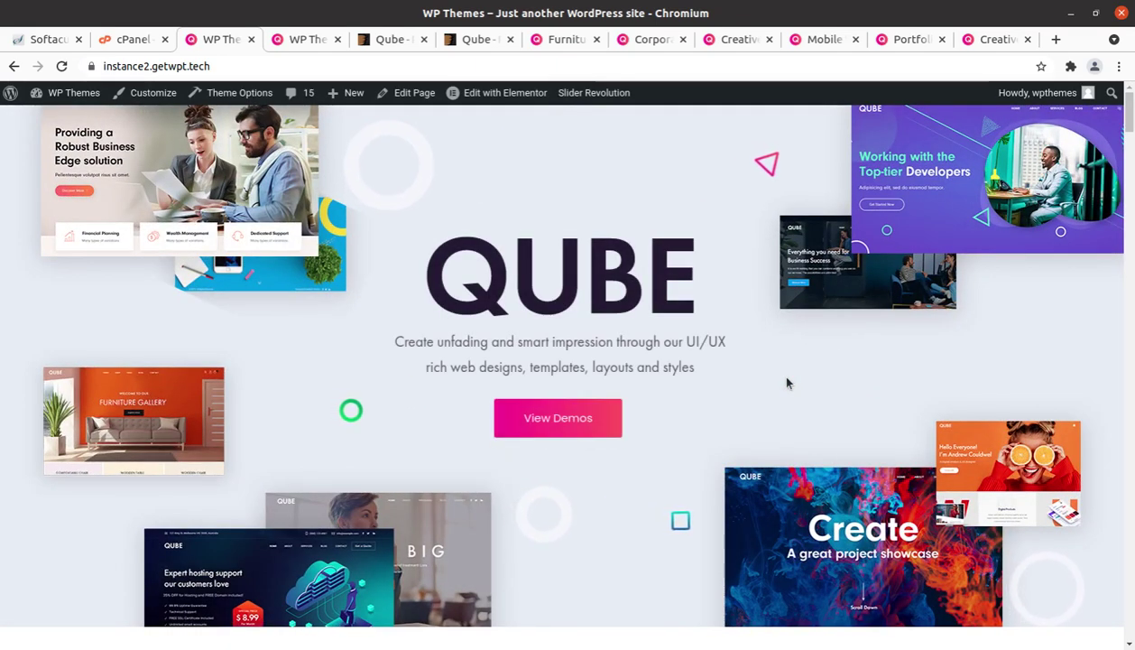
# Examine the site's homepage with the imported Qube content, down to the Pre-Built Home Page Demos section.
pyautogui.scroll(-3, 568, 342)
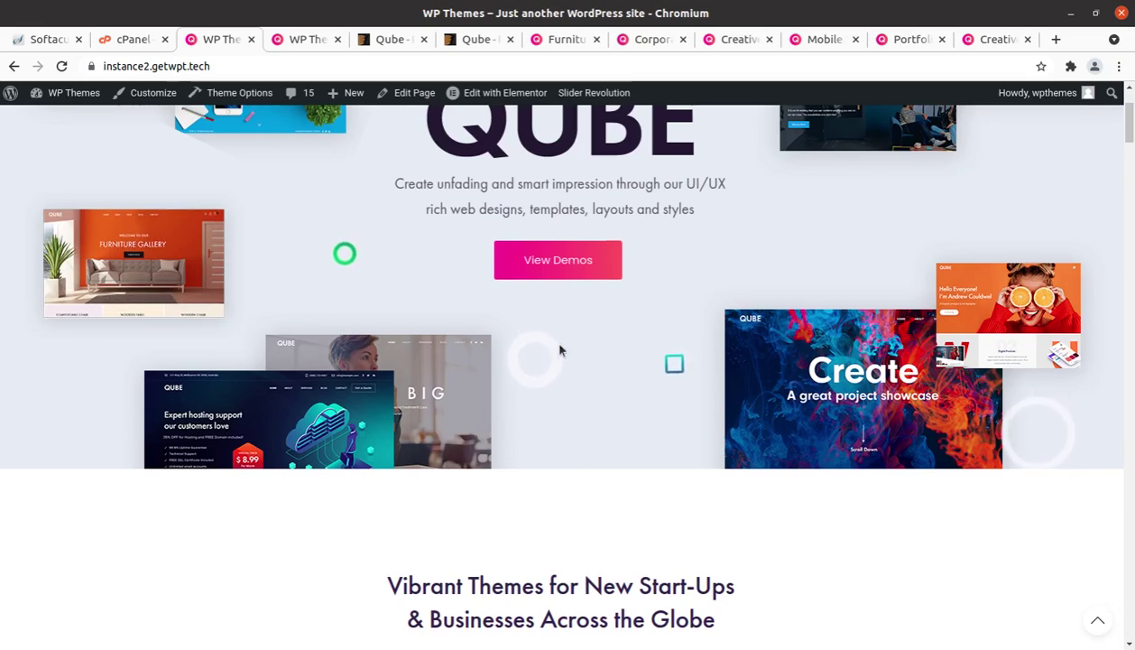
pyautogui.scroll(-15, 540, 262)
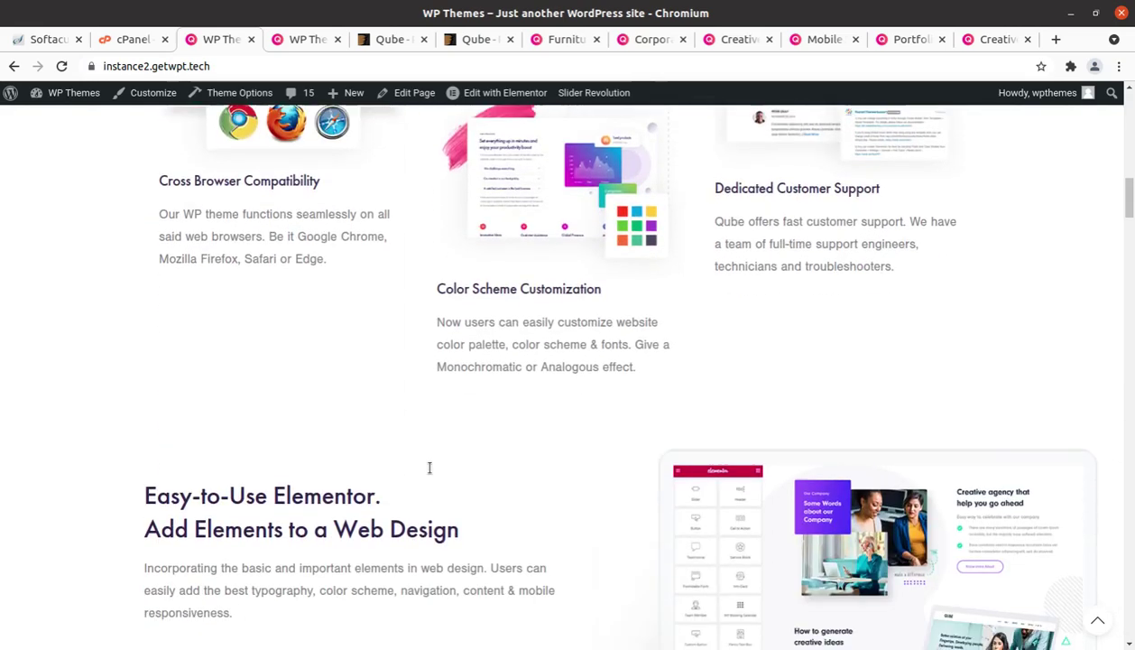
pyautogui.scroll(-5, 120, 497)
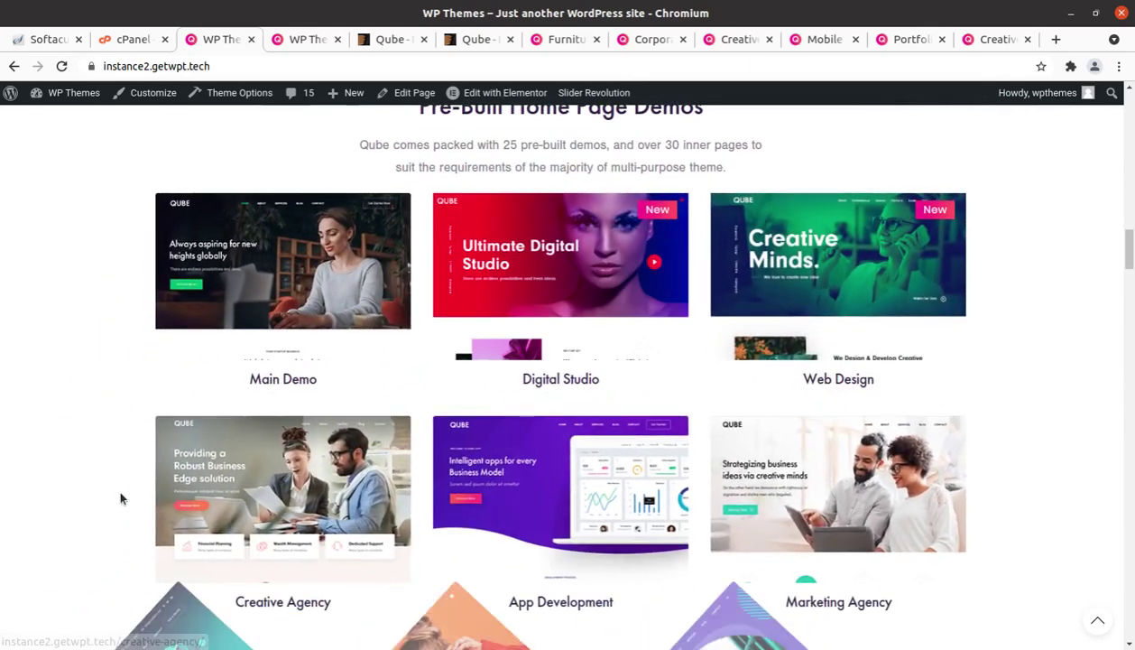
# Open the Digital Studio demo from the imported homepage and review its sections down to the team members.
pyautogui.click(564, 386)
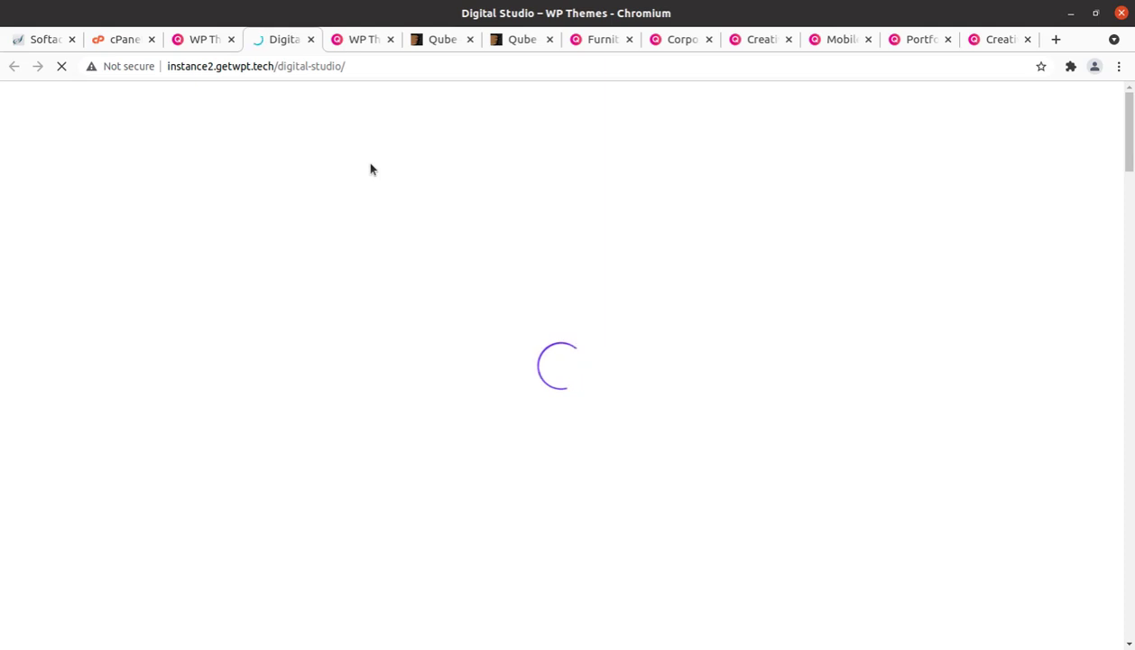
pyautogui.click(206, 40)
pyautogui.scroll(-2, 686, 370)
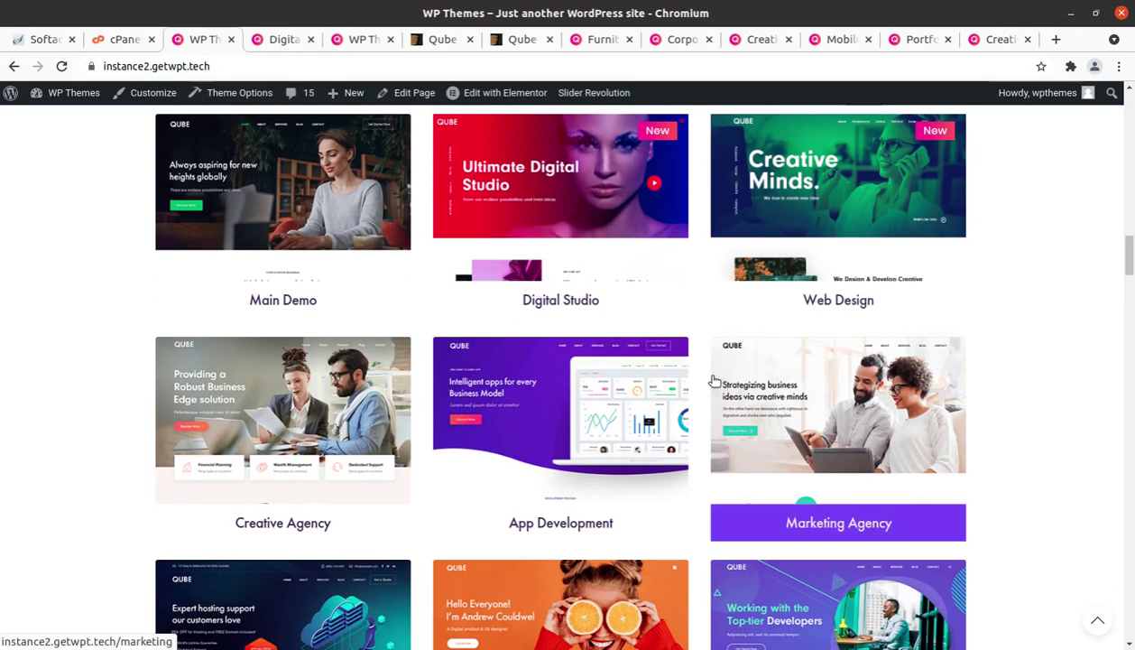
pyautogui.click(284, 40)
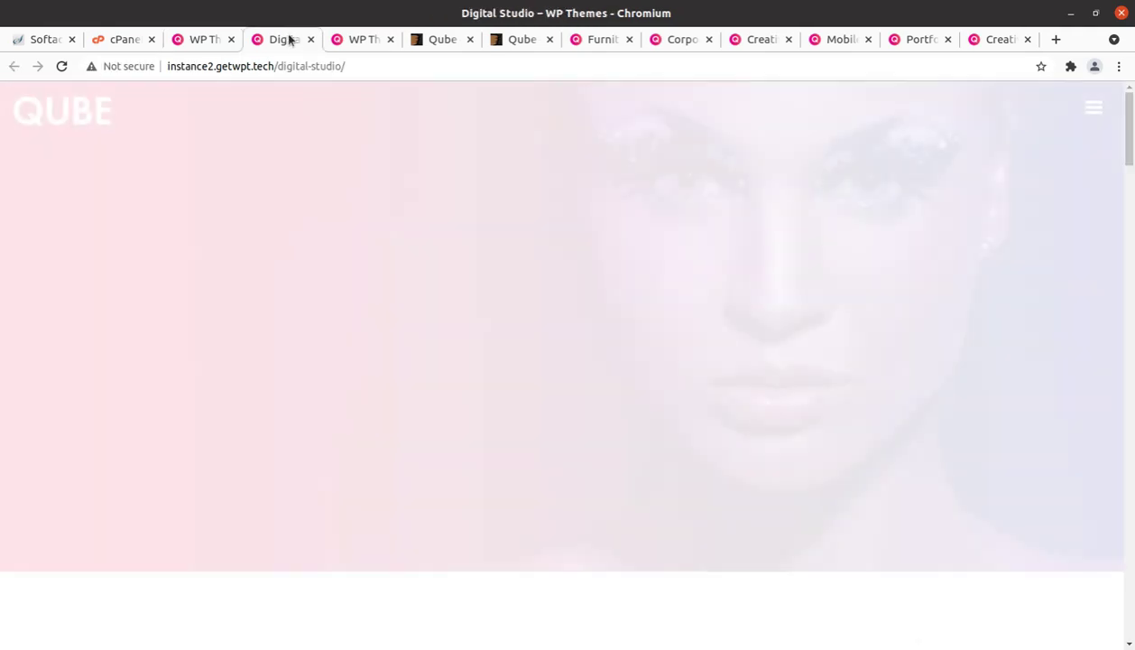
pyautogui.scroll(-2, 621, 367)
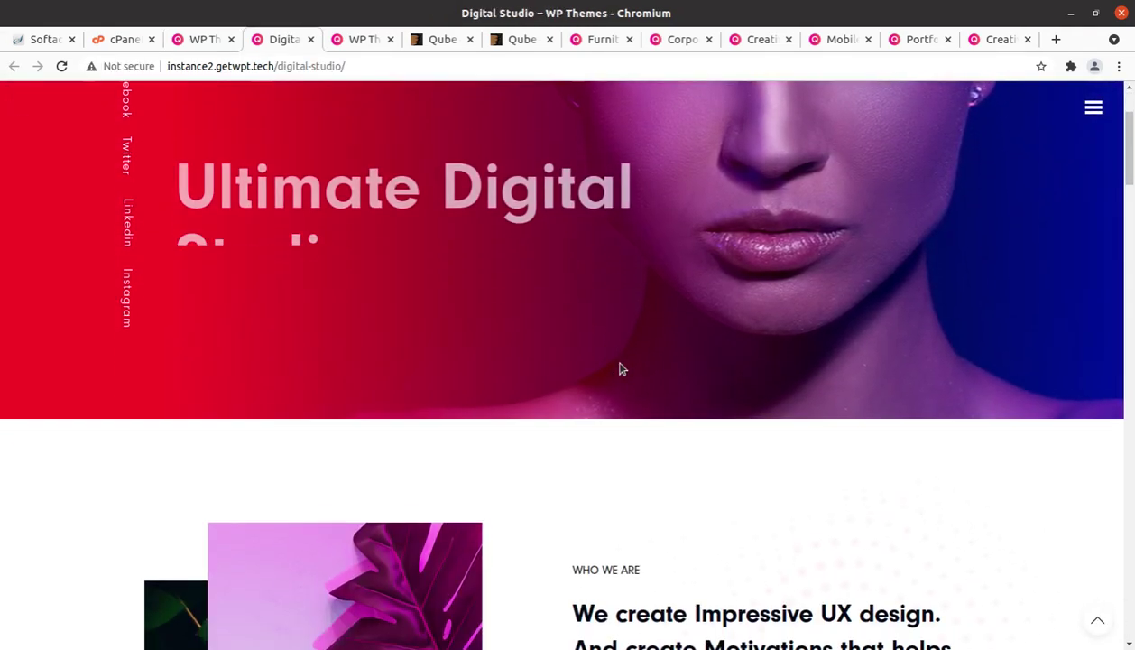
pyautogui.scroll(2, 621, 367)
pyautogui.scroll(-6, 621, 367)
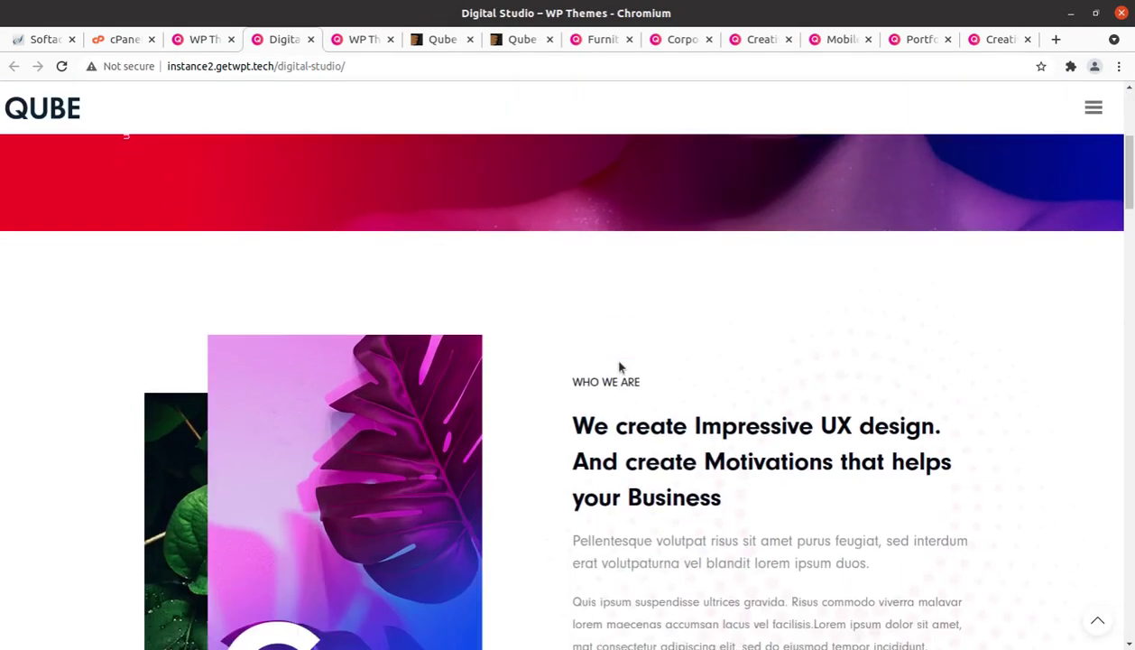
pyautogui.scroll(-8, 621, 367)
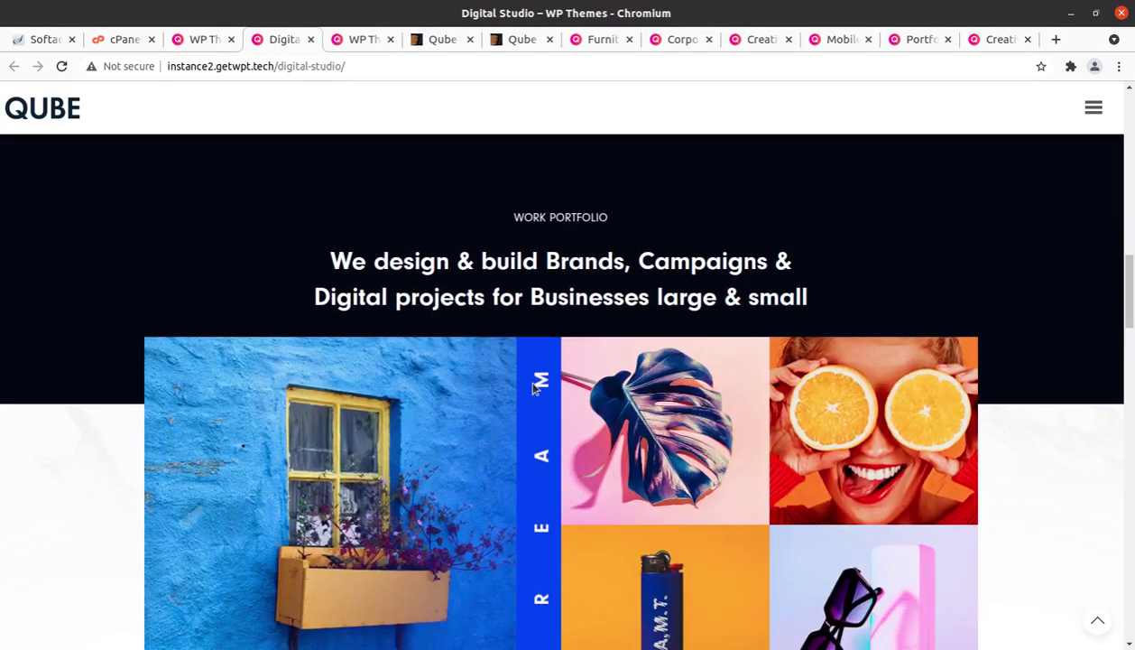
pyautogui.scroll(-2, 468, 413)
pyautogui.scroll(-3, 527, 398)
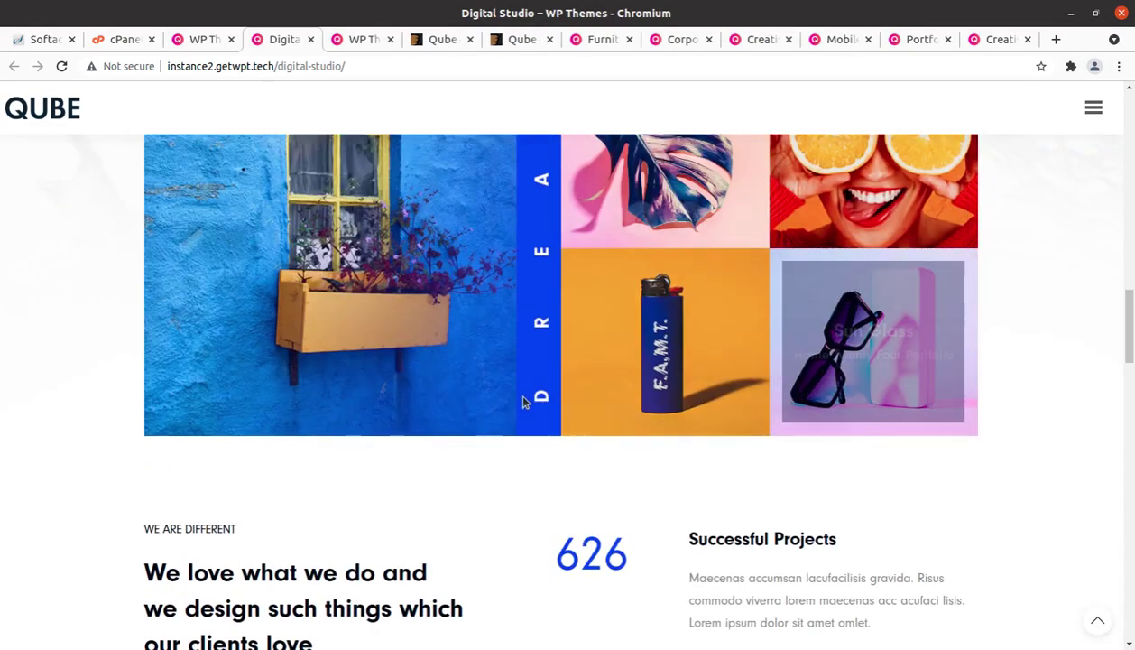
pyautogui.scroll(-2, 384, 391)
pyautogui.scroll(-5, 383, 392)
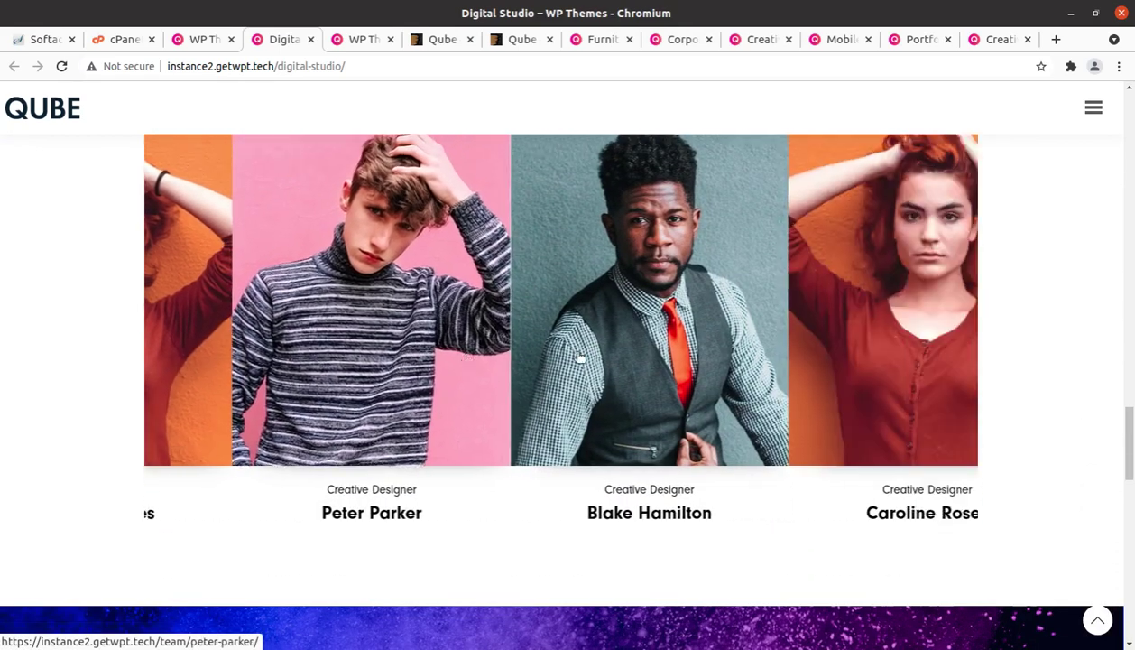
pyautogui.scroll(-1, 581, 358)
# Return to the site's homepage, open the Marketing Agency demo and review its page down to the portfolio images.
pyautogui.click(205, 39)
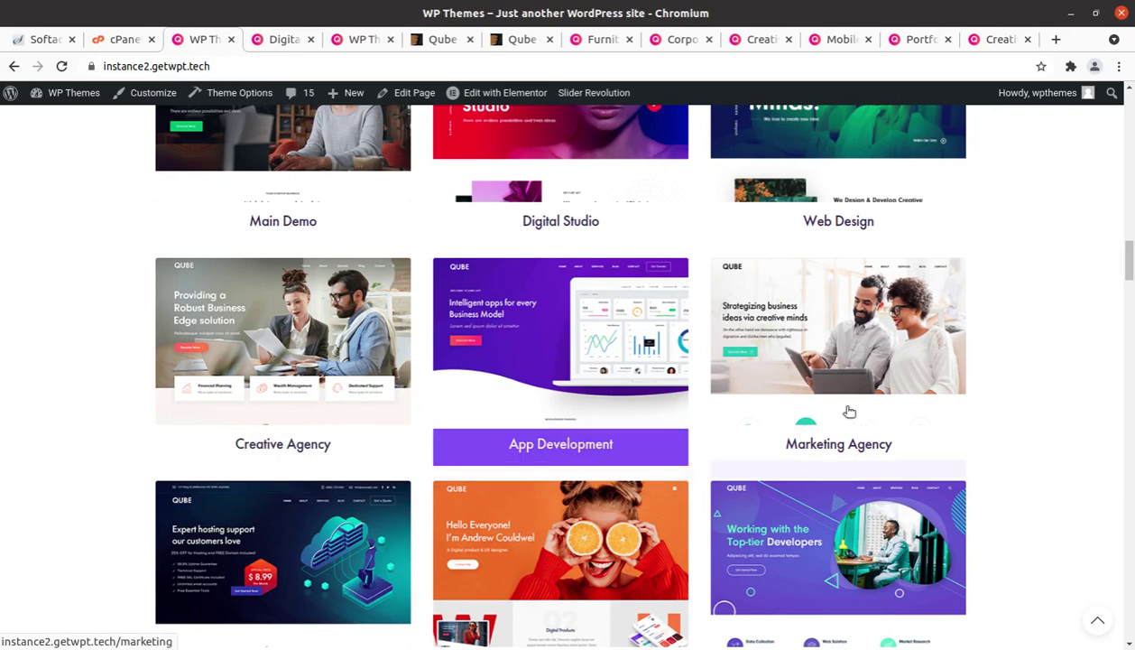
pyautogui.scroll(-2, 844, 397)
pyautogui.click(812, 244)
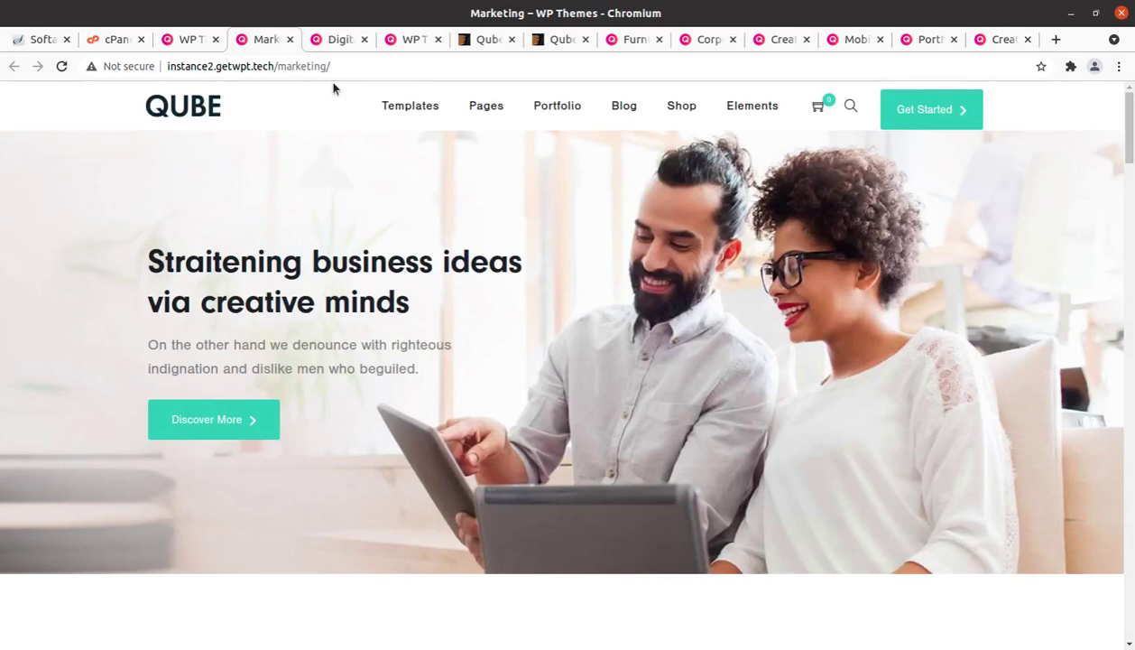
pyautogui.scroll(-10, 418, 144)
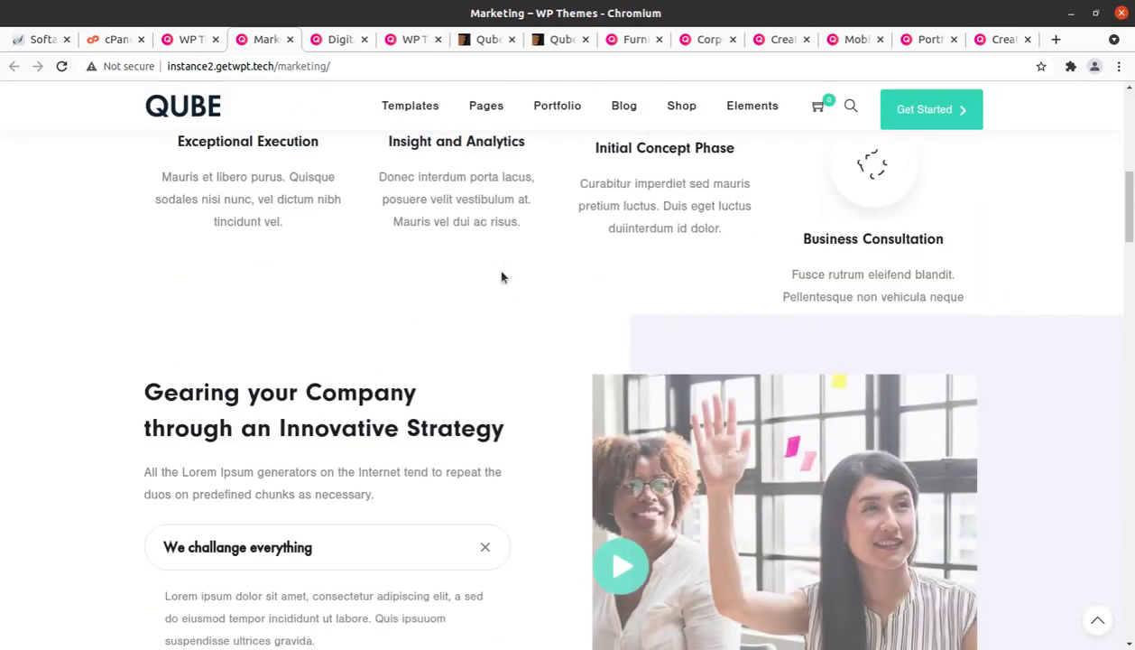
pyautogui.scroll(-10, 502, 276)
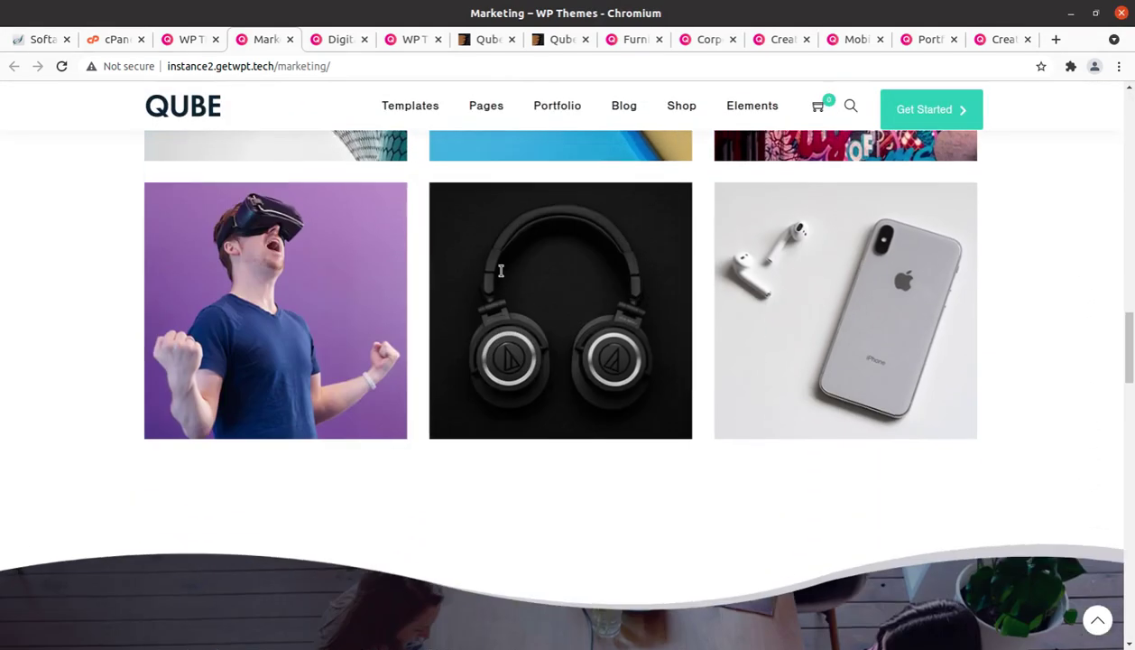
pyautogui.moveTo(502, 246)
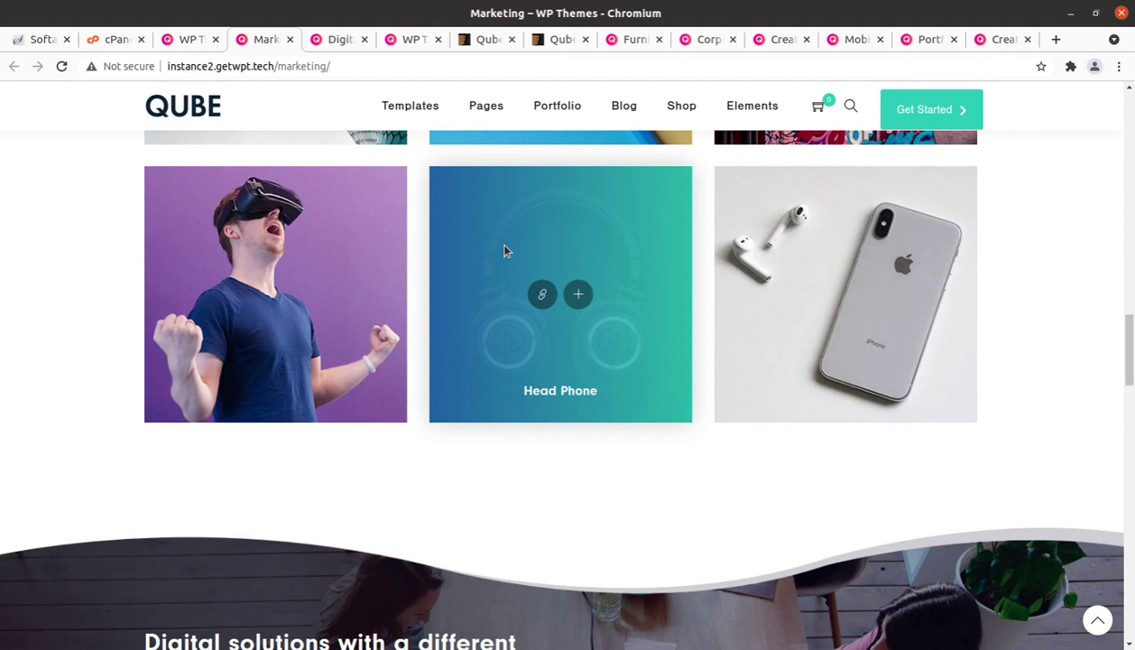
# On the site's WordPress dashboard, dismiss the plugin, geolocation and Elementor notices and start the WooCommerce database update.
pyautogui.click(195, 41)
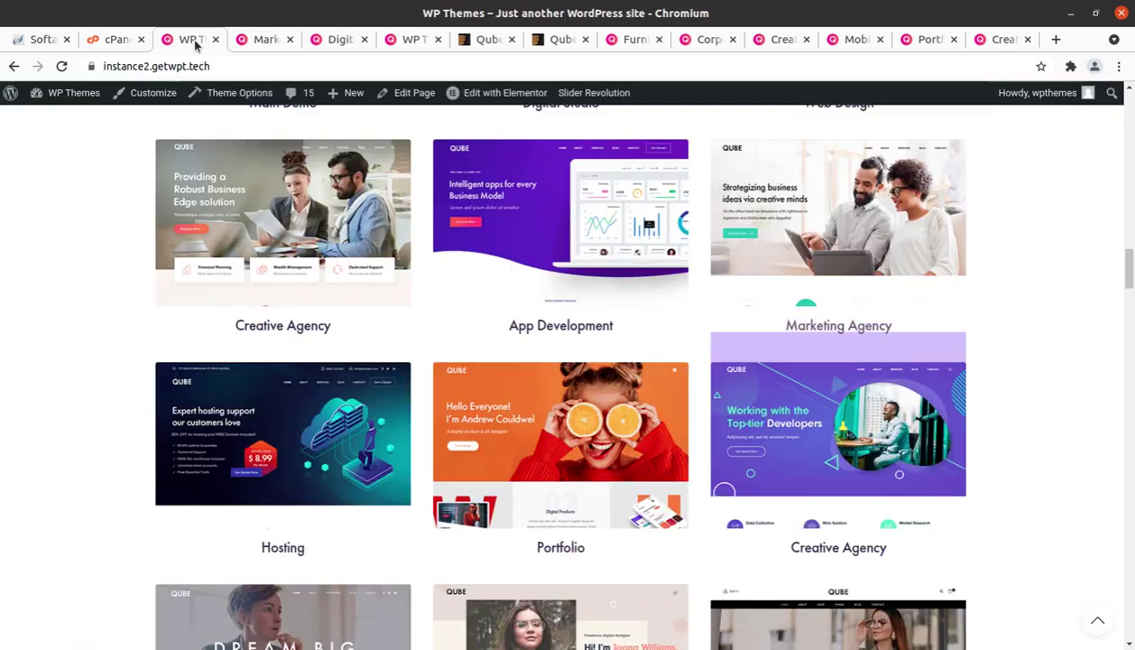
pyautogui.moveTo(65, 94)
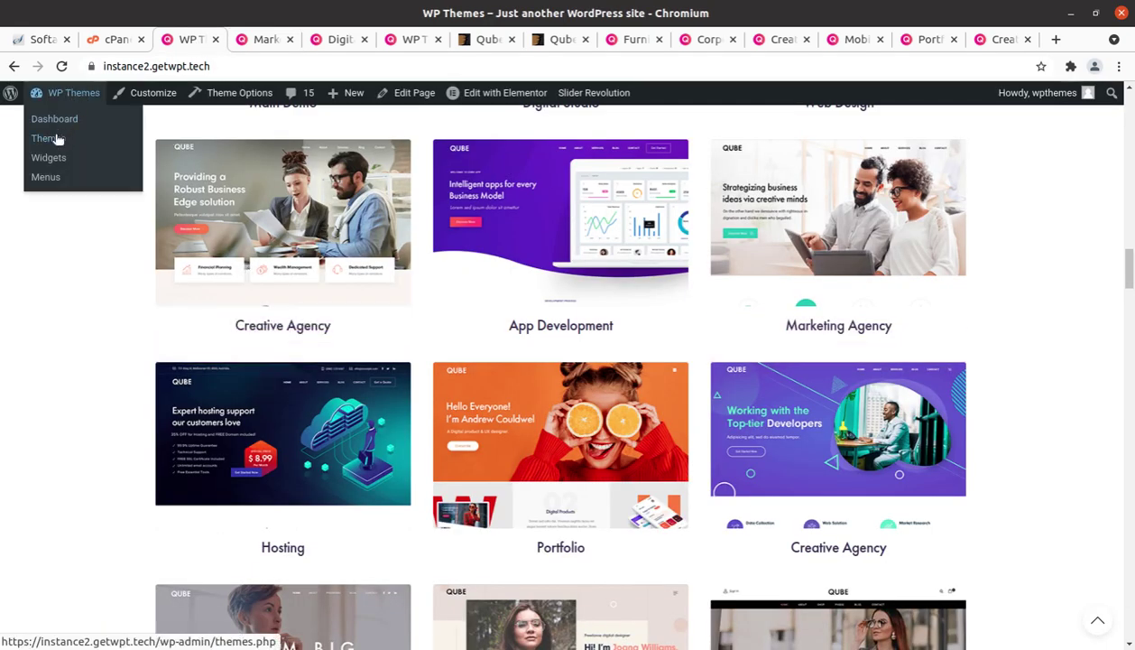
pyautogui.click(52, 122)
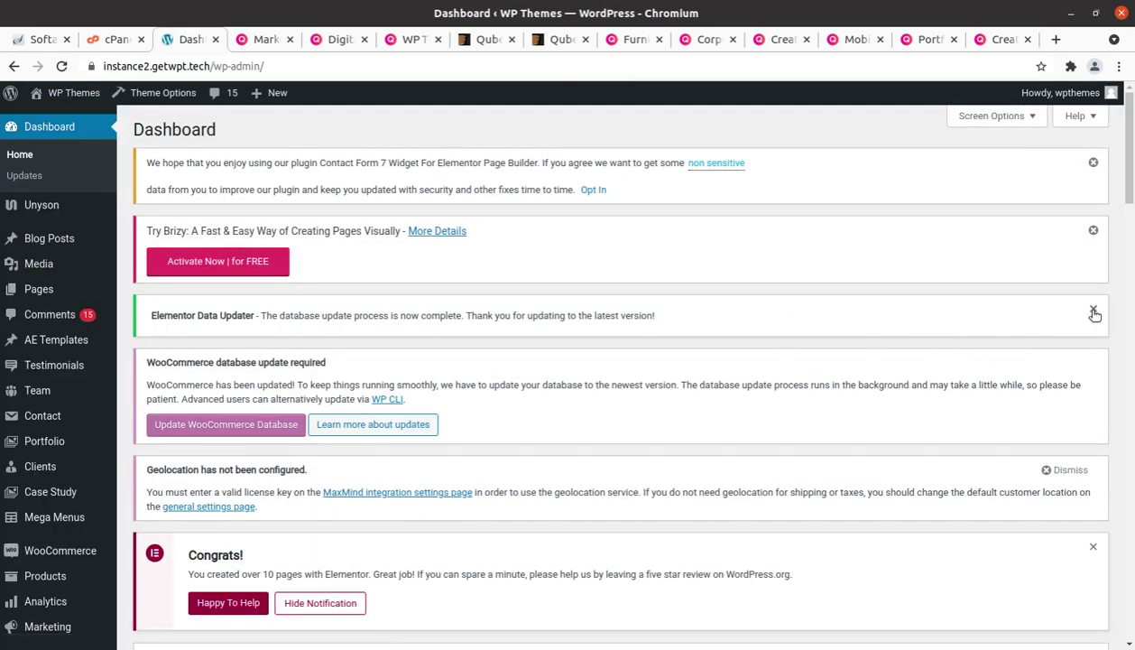
pyautogui.click(1093, 312)
pyautogui.click(1093, 230)
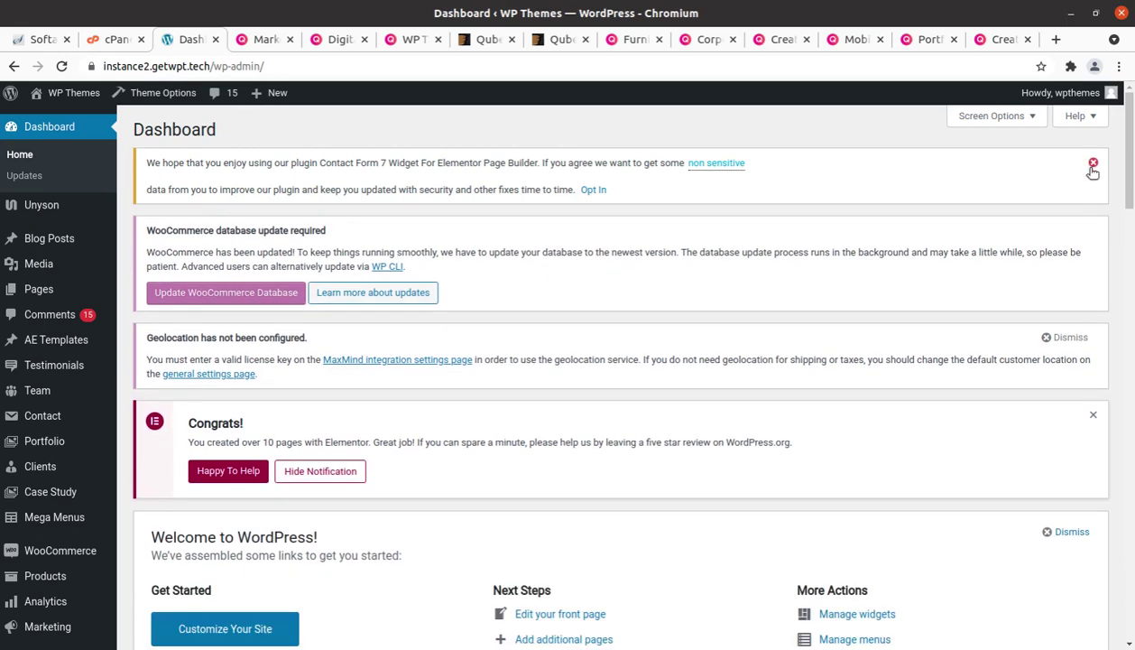
pyautogui.click(1093, 163)
pyautogui.click(1067, 270)
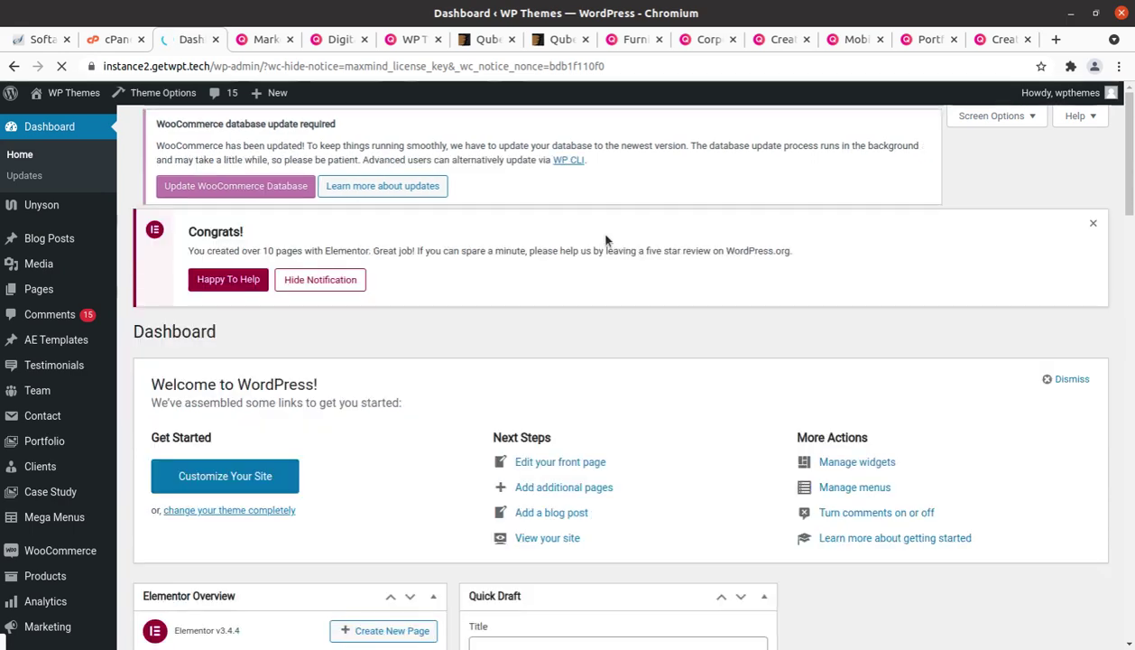
pyautogui.click(1094, 271)
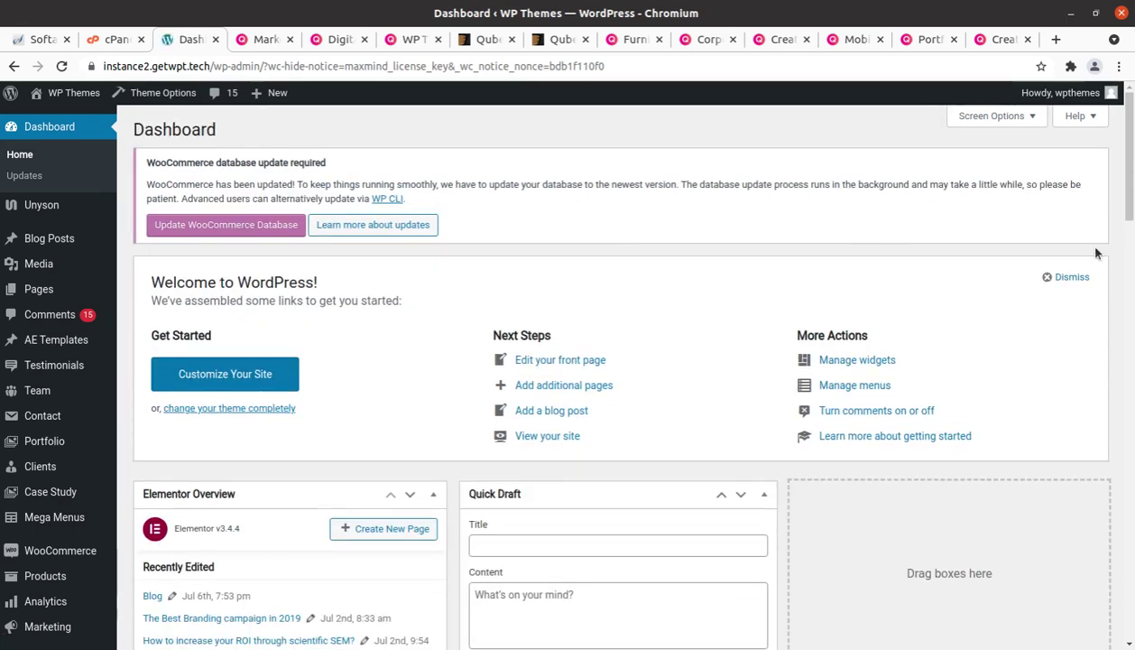
pyautogui.click(237, 231)
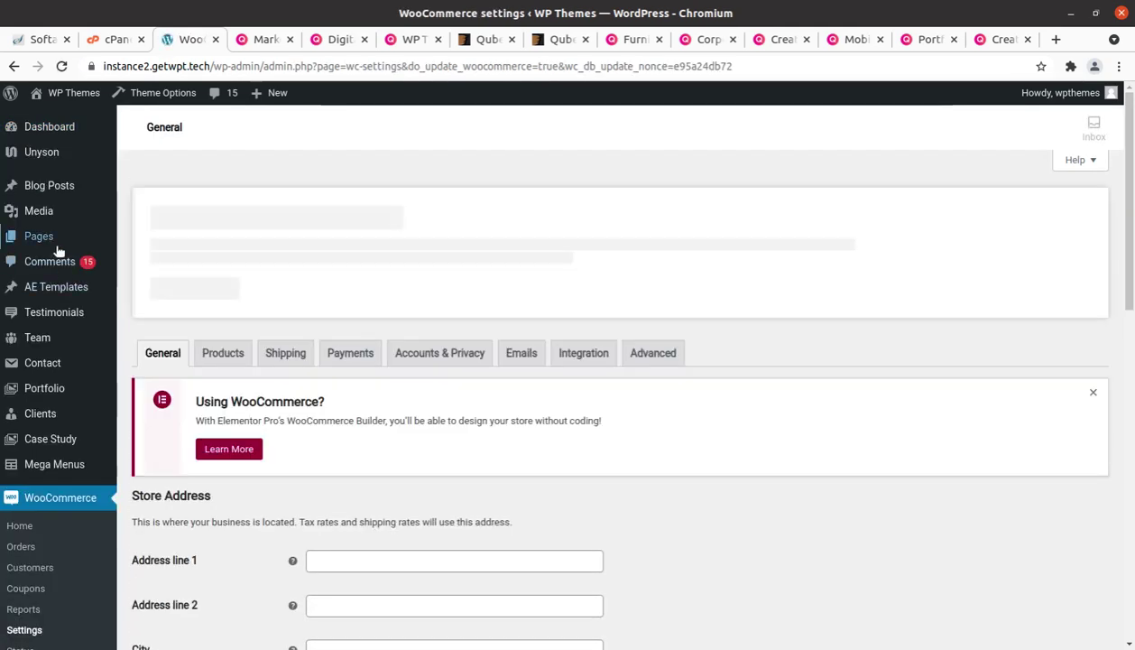
# Open the Media Library and examine the images imported with the demo content.
pyautogui.moveTo(115, 339)
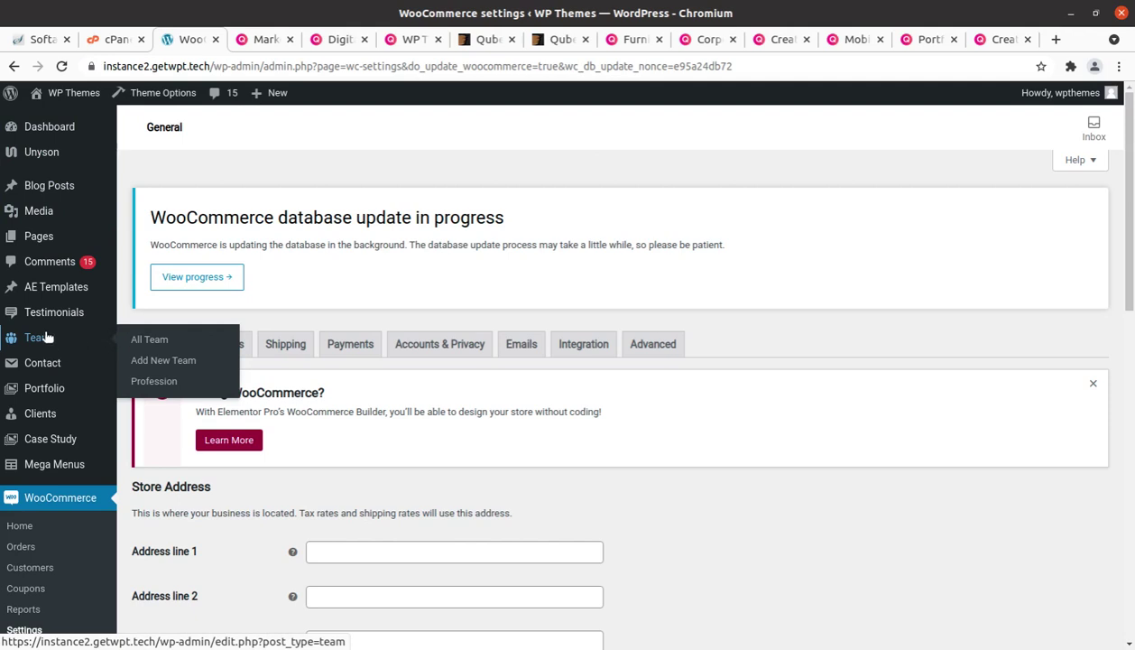
pyautogui.moveTo(43, 213)
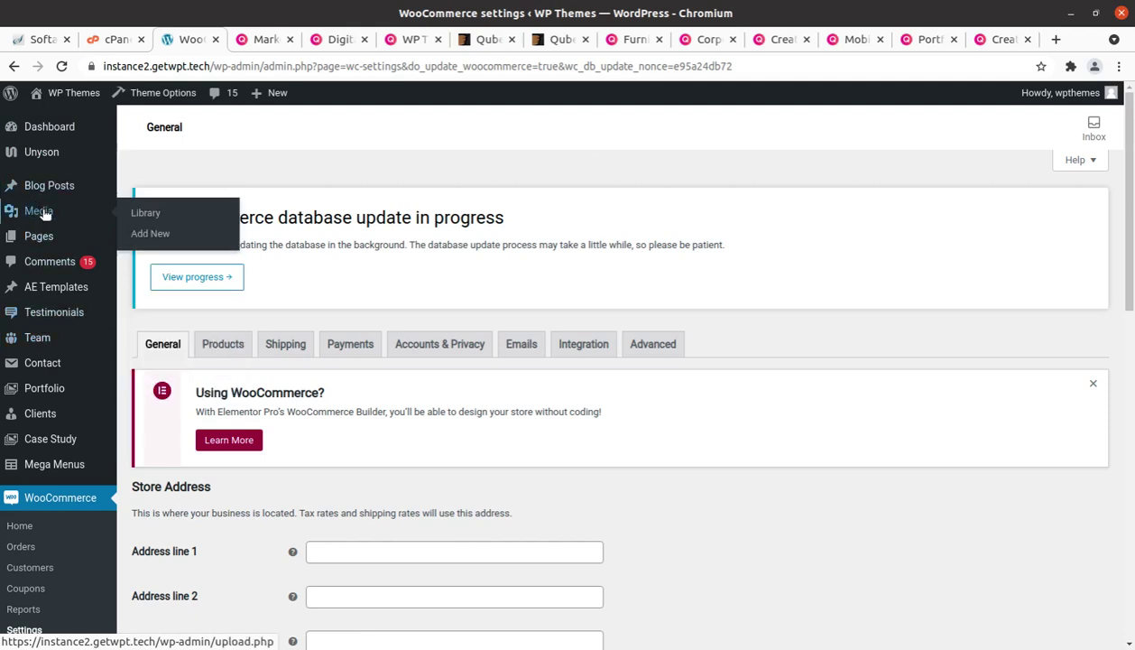
pyautogui.click(159, 217)
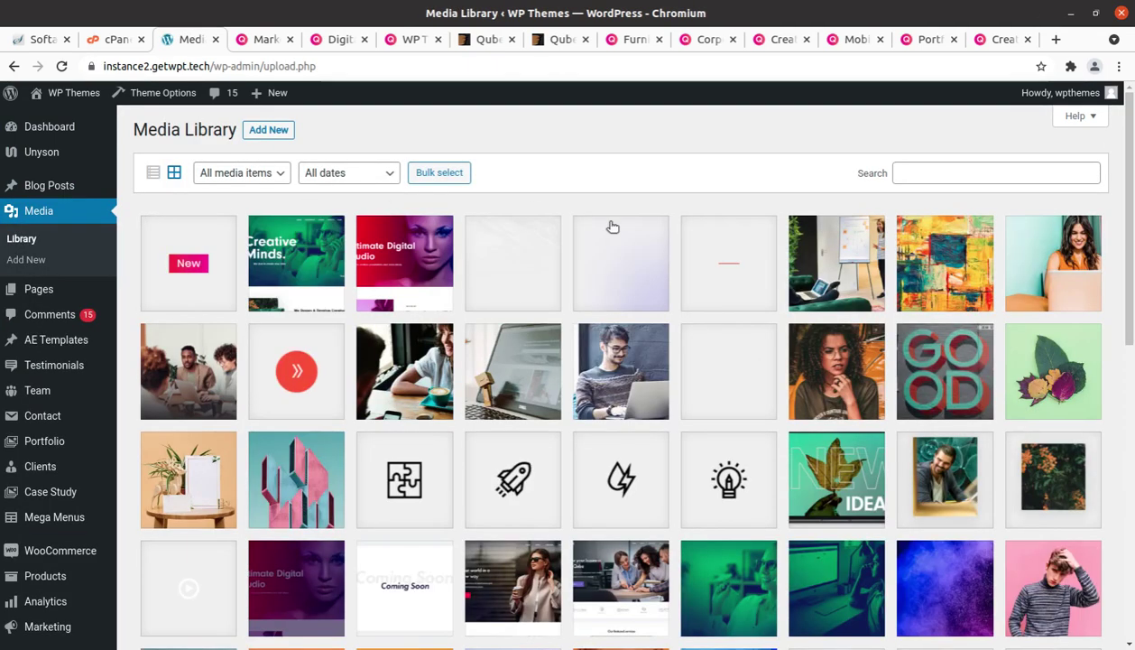
pyautogui.moveTo(1134, 290); pyautogui.dragTo(1103, 612)
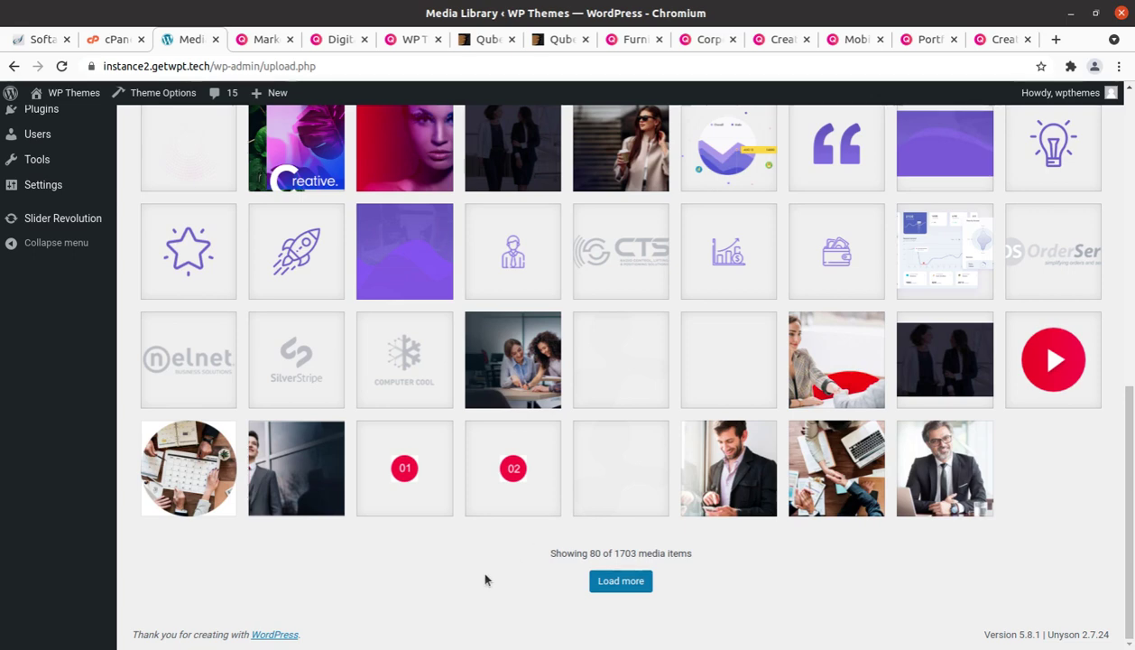
pyautogui.scroll(2, 485, 580)
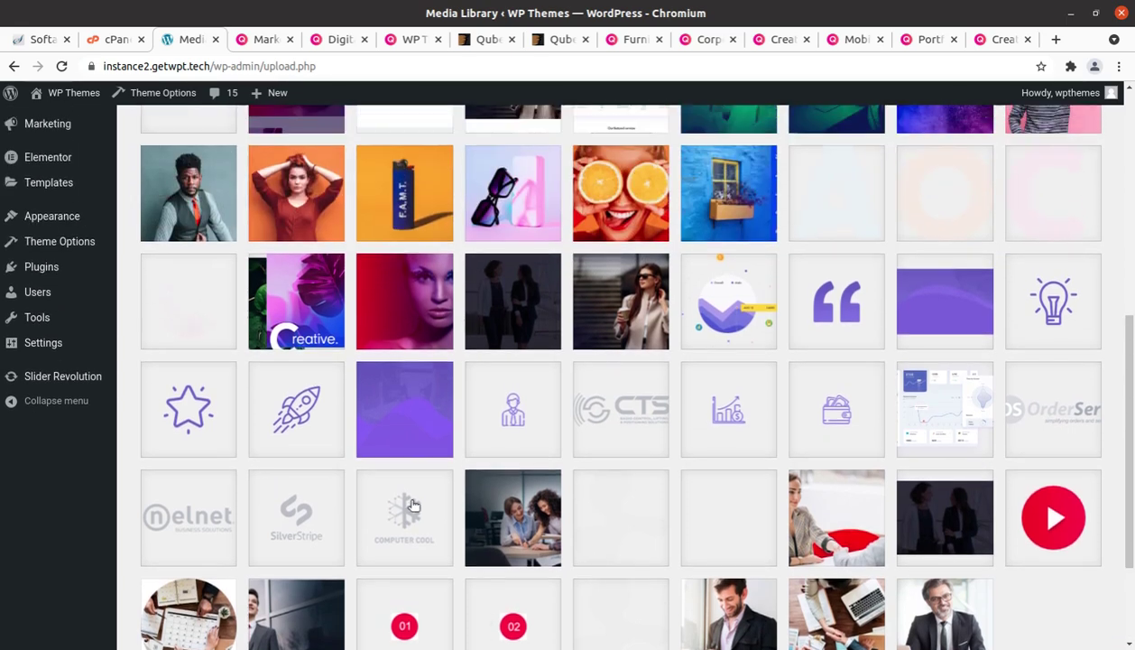
pyautogui.scroll(5, 389, 438)
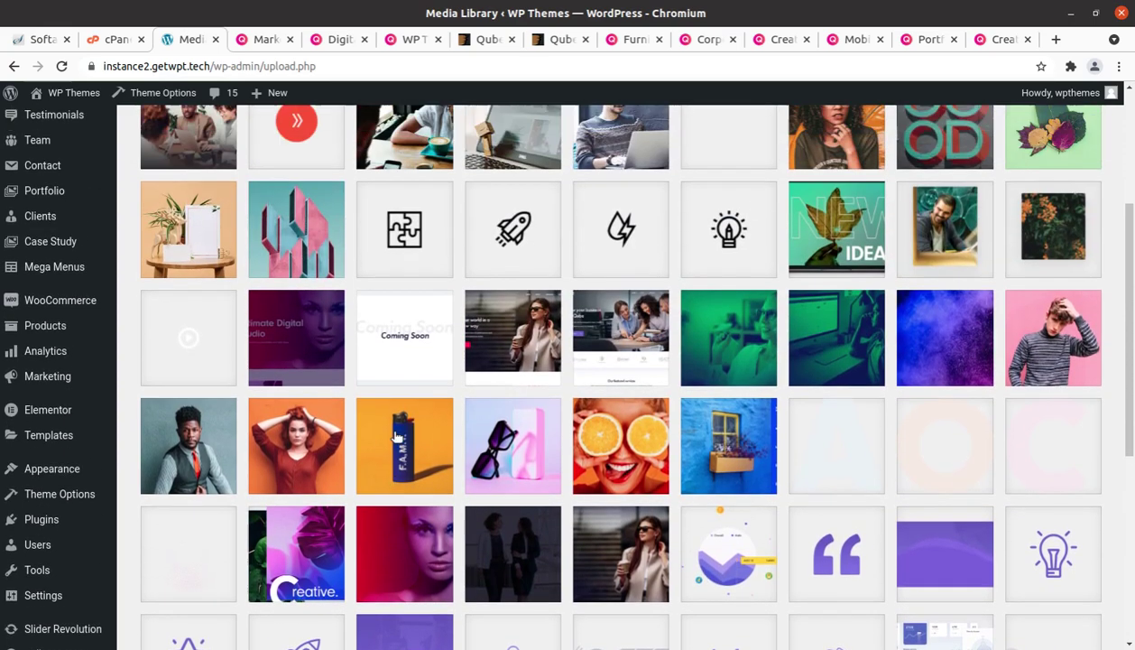
pyautogui.scroll(-4, 755, 388)
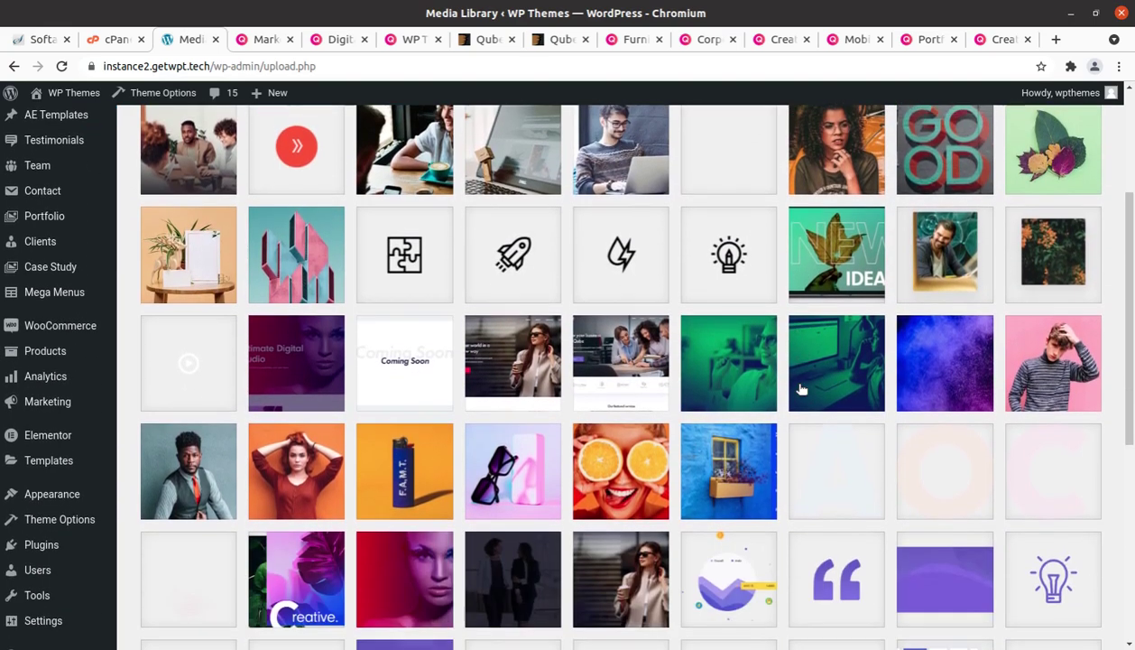
pyautogui.scroll(-2, 801, 389)
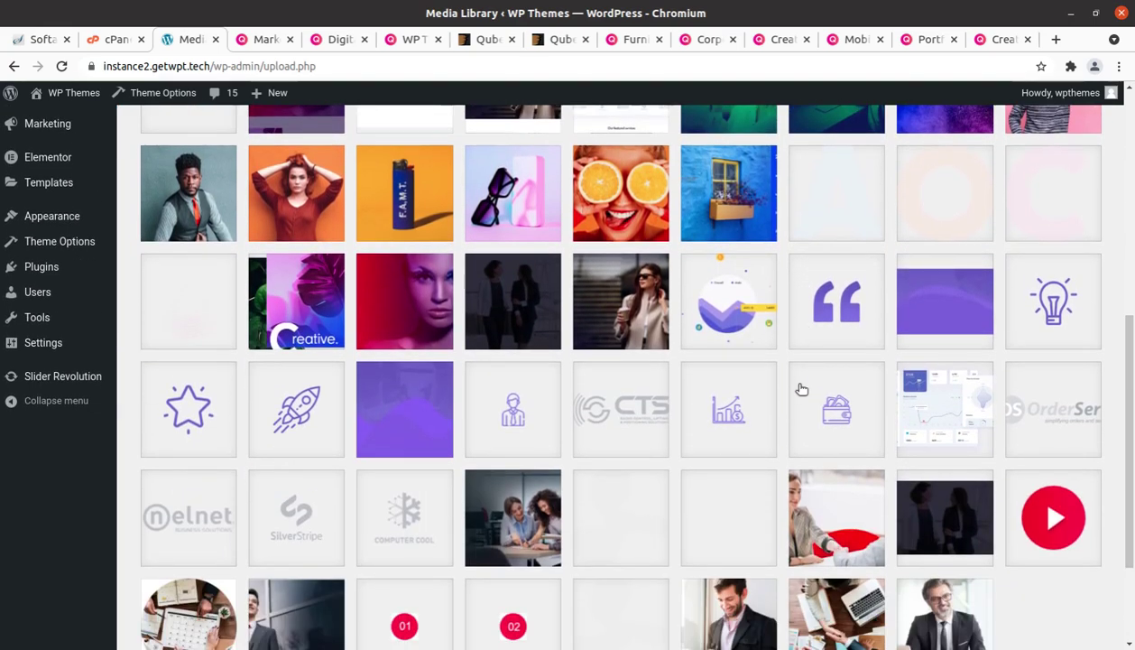
pyautogui.scroll(6, 801, 389)
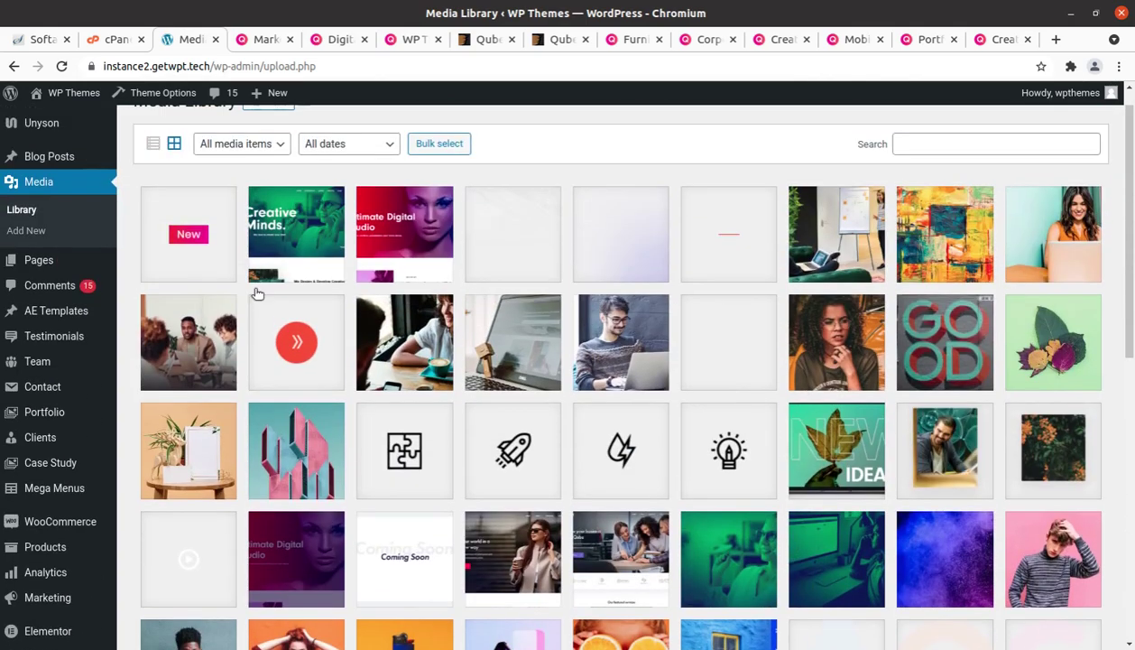
# Browse the list of all imported pages, view the Business Agency page and review its upper sections.
pyautogui.moveTo(39, 261)
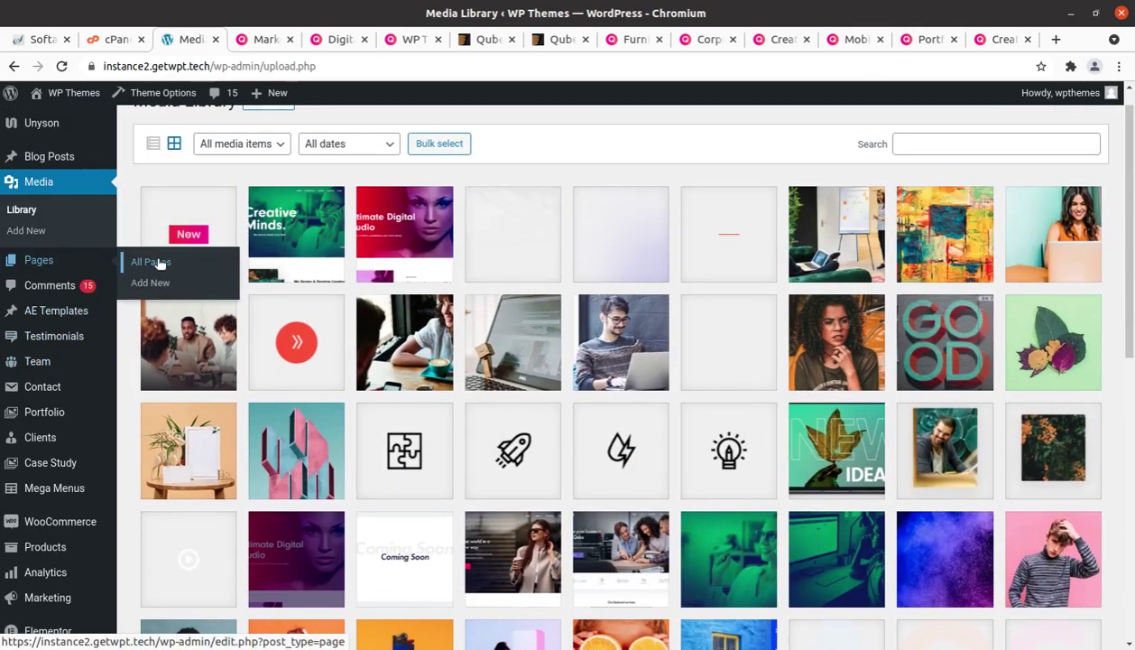
pyautogui.click(158, 263)
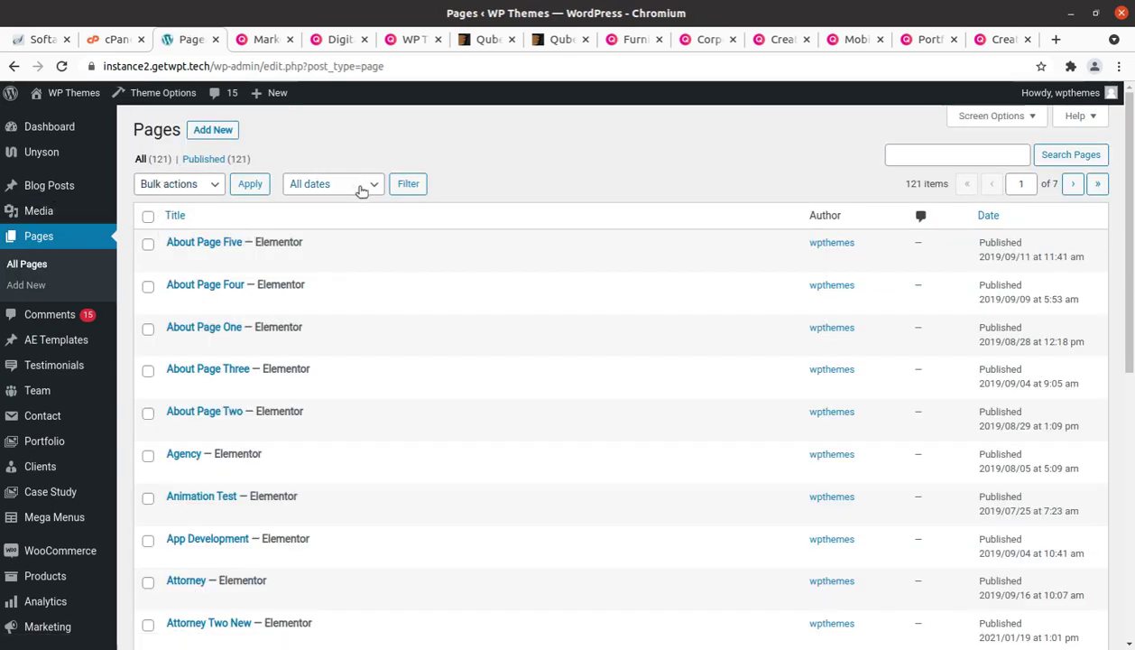
pyautogui.scroll(-6, 380, 297)
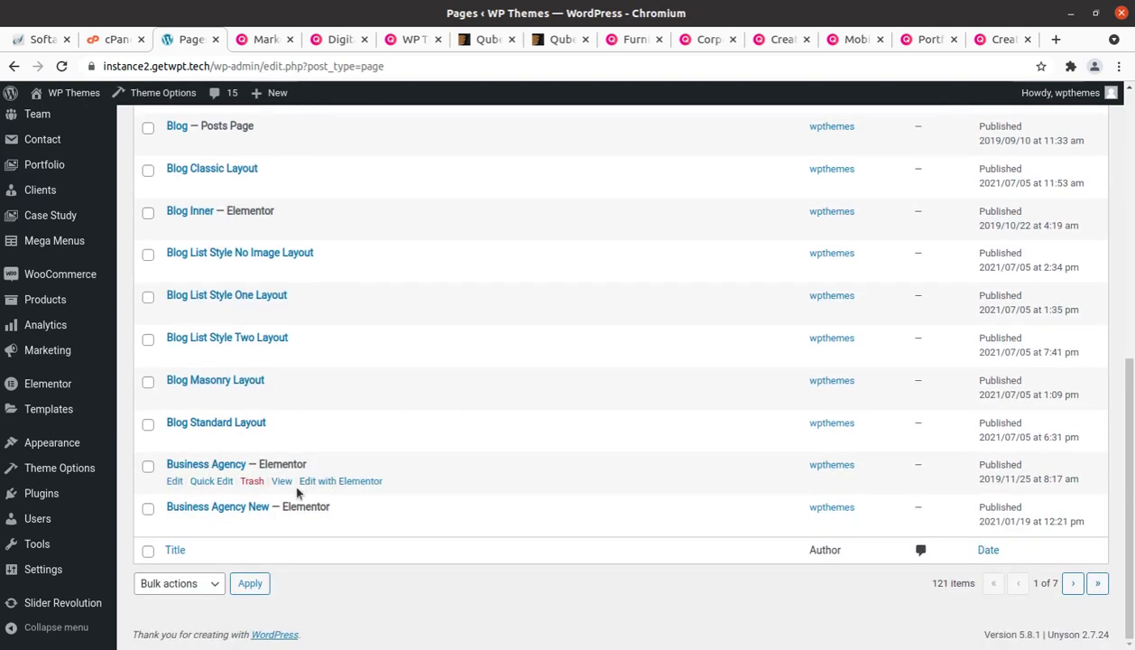
pyautogui.click(281, 483)
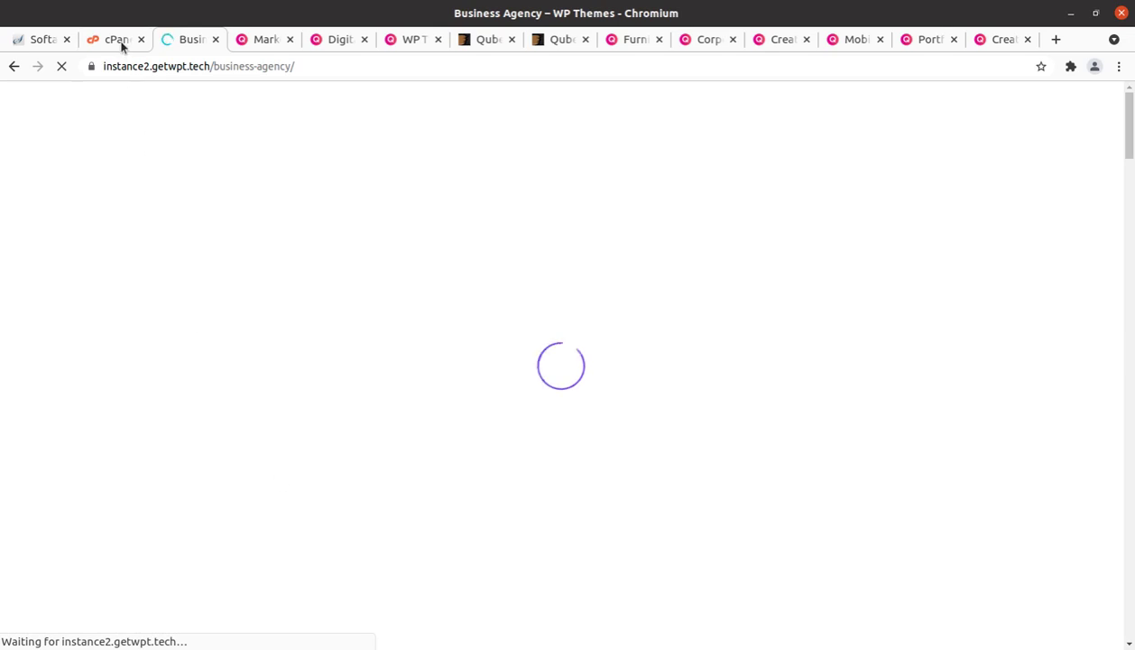
pyautogui.scroll(-5, 677, 348)
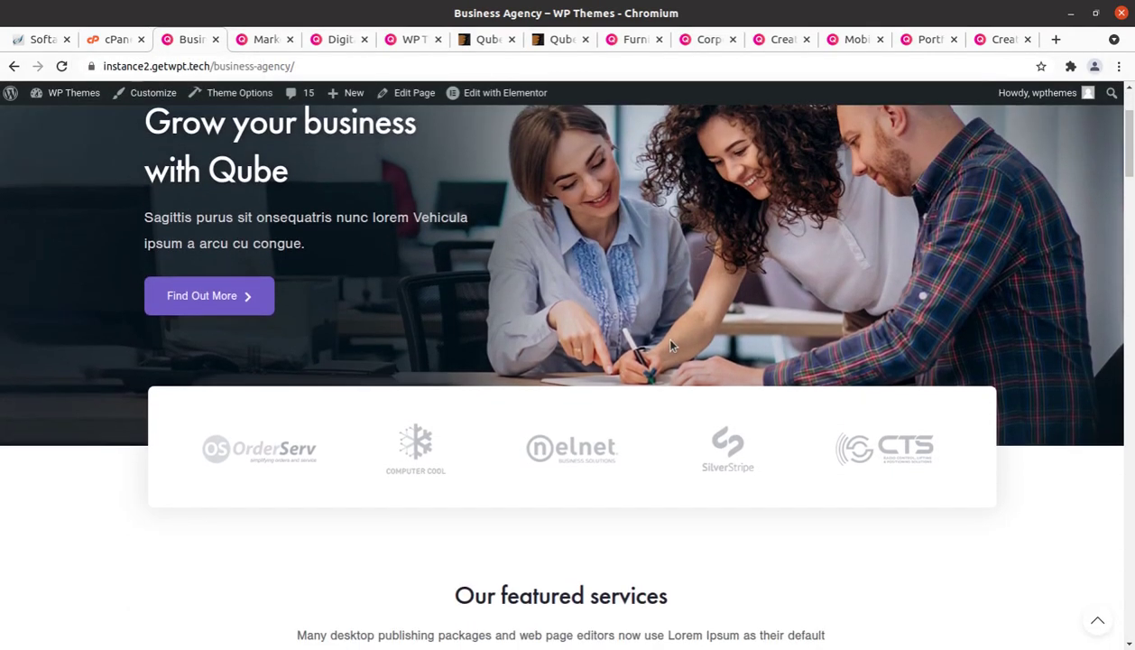
pyautogui.scroll(2, 672, 345)
pyautogui.scroll(4, 671, 345)
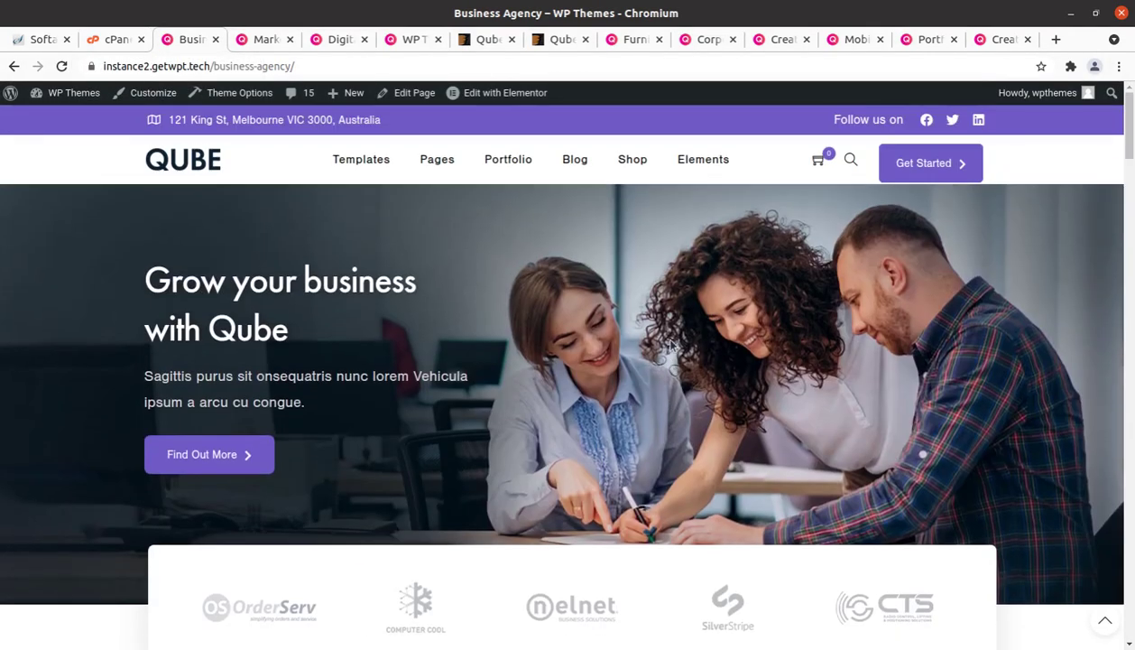
# Return to the pages list, view the Business Agency New page and review it down to the pricing plans and back up.
pyautogui.click(13, 66)
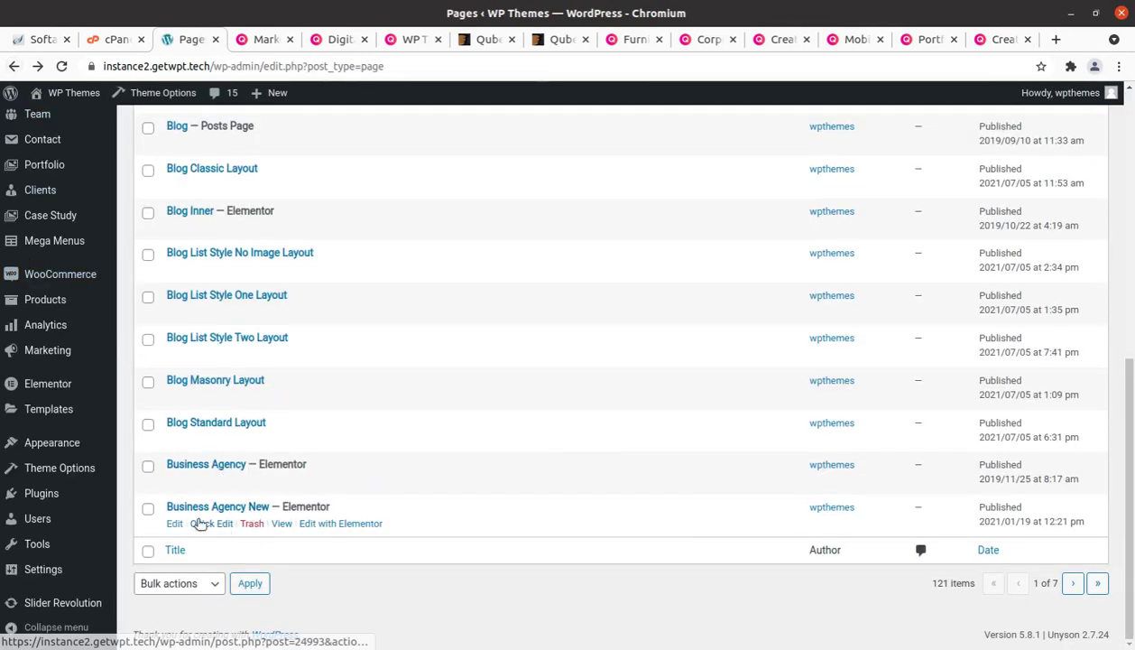
pyautogui.click(282, 526)
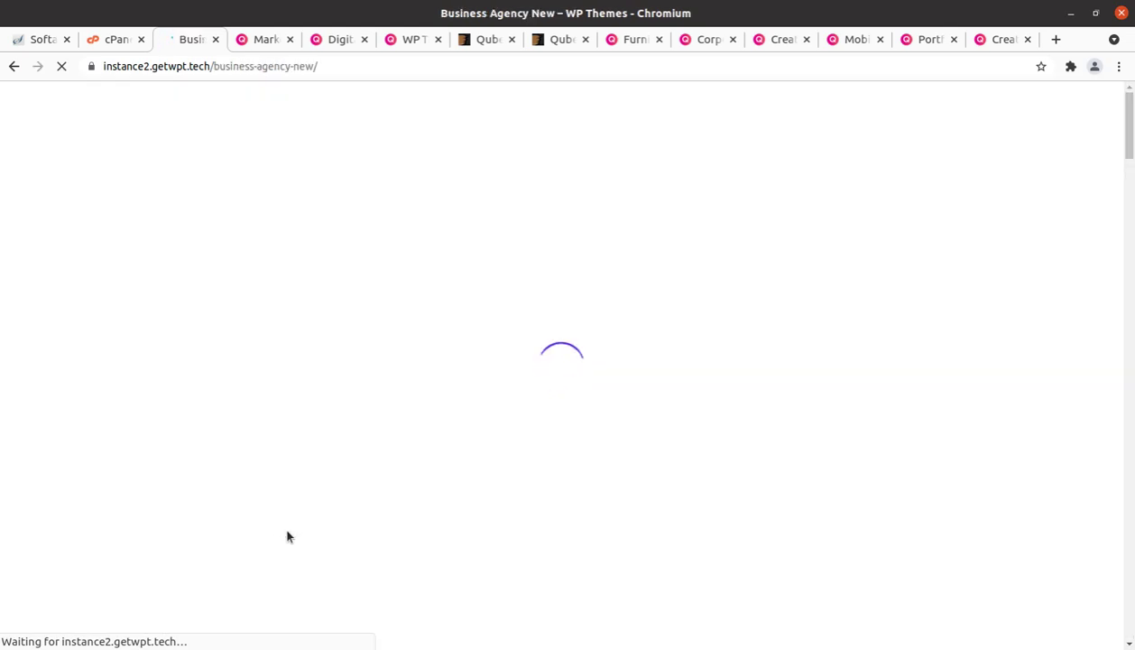
pyautogui.scroll(-9, 465, 511)
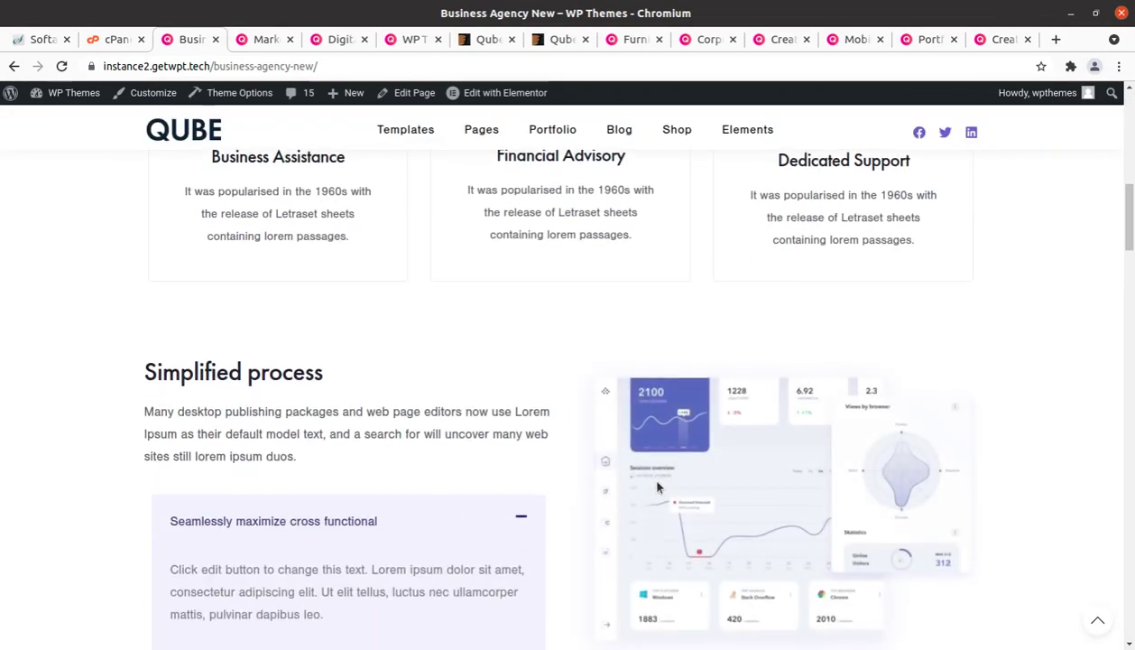
pyautogui.scroll(-4, 591, 419)
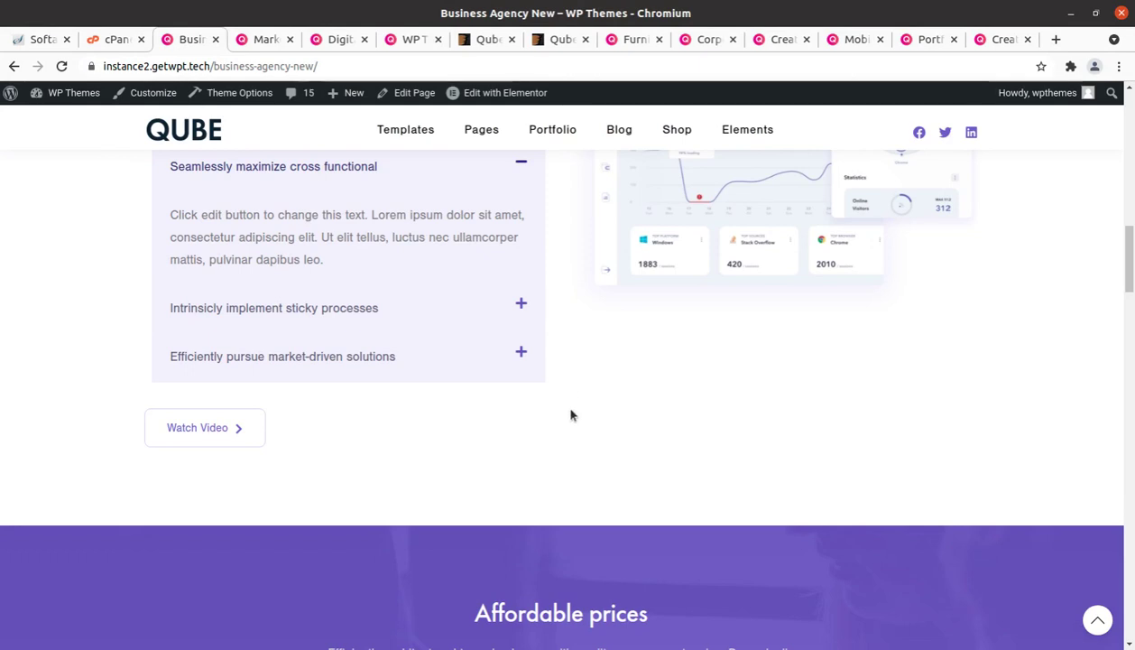
pyautogui.scroll(-7, 571, 415)
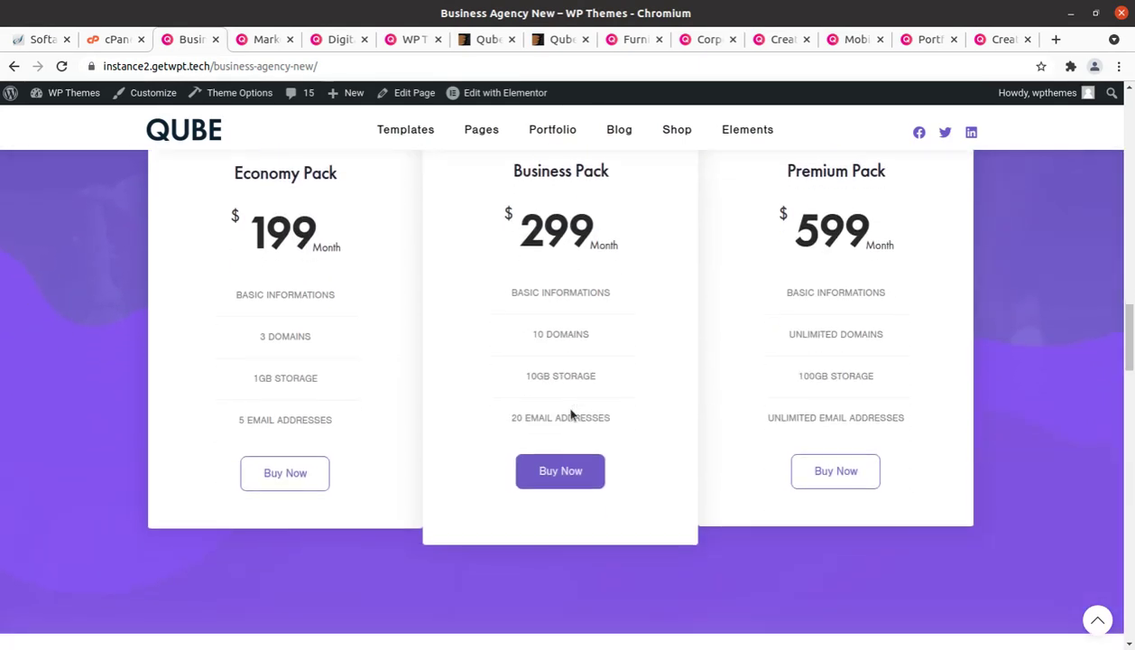
pyautogui.scroll(1, 570, 415)
pyautogui.scroll(10, 570, 414)
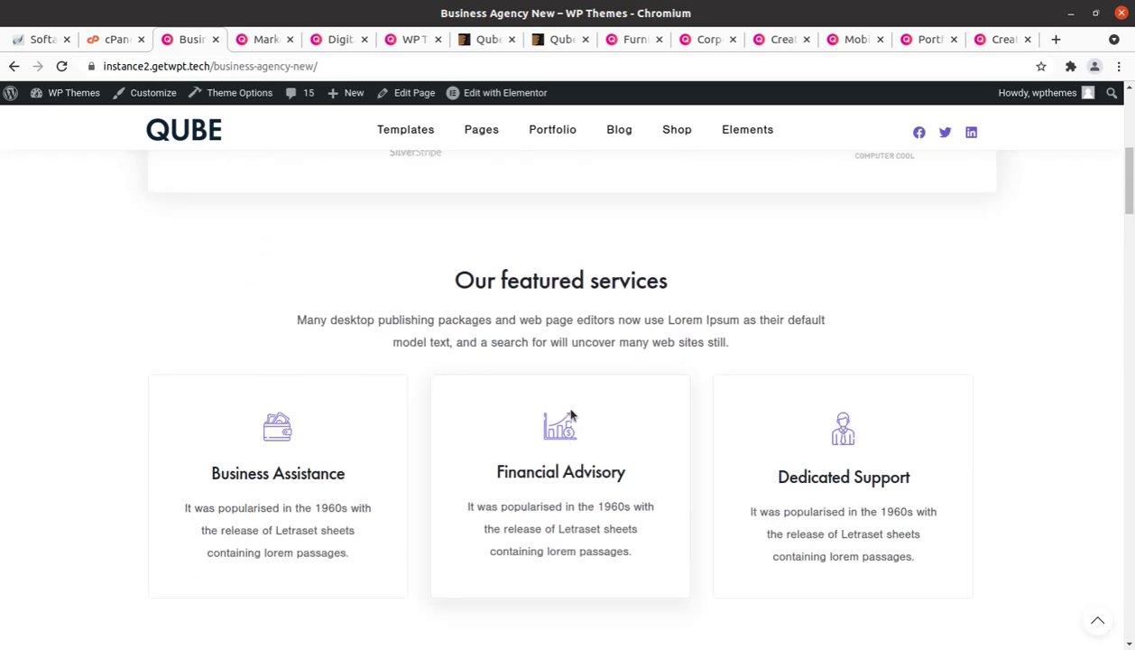
pyautogui.scroll(5, 570, 415)
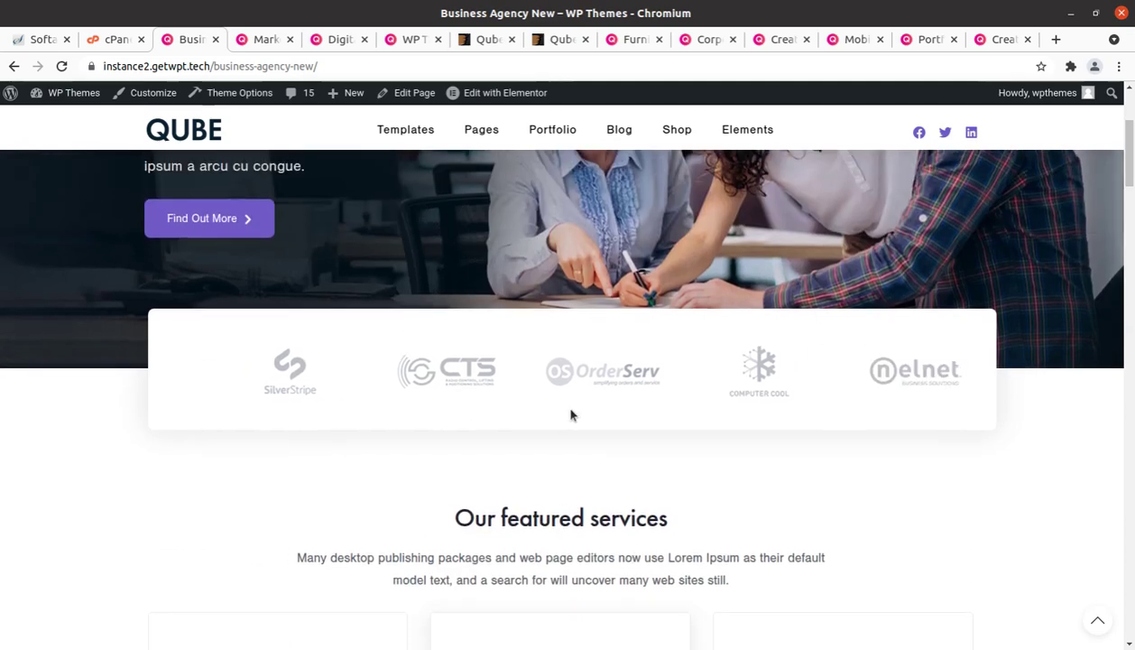
pyautogui.scroll(1, 571, 414)
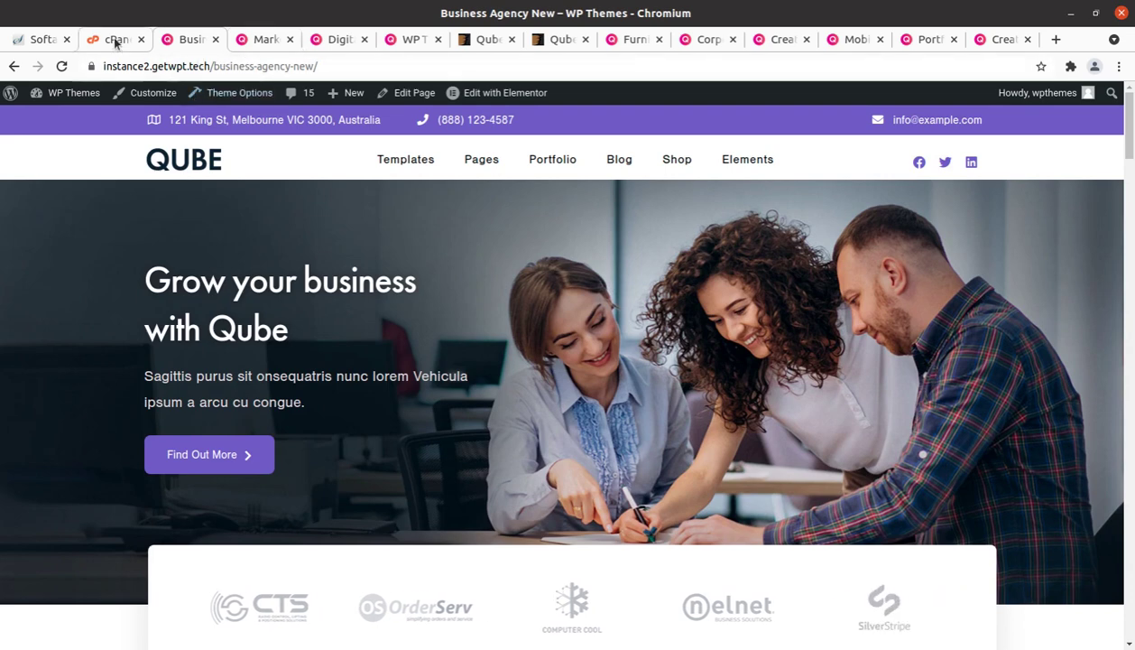
# Go back to the site's dashboard and open the list of all AE Templates in a separate browser tab.
pyautogui.moveTo(63, 94)
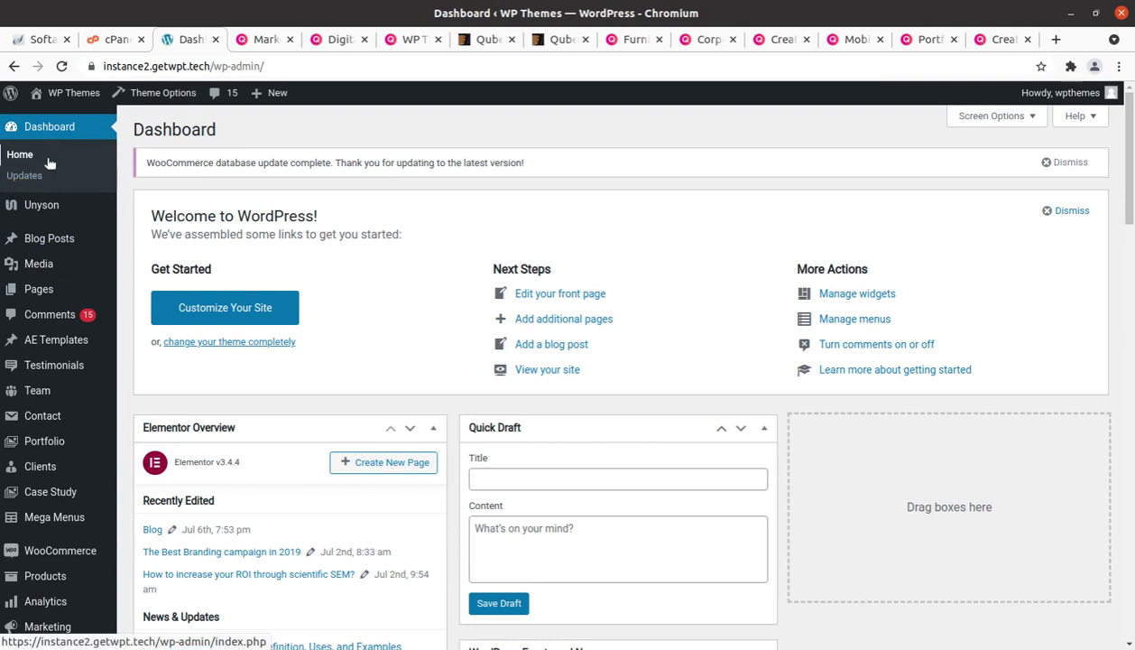
pyautogui.moveTo(56, 207)
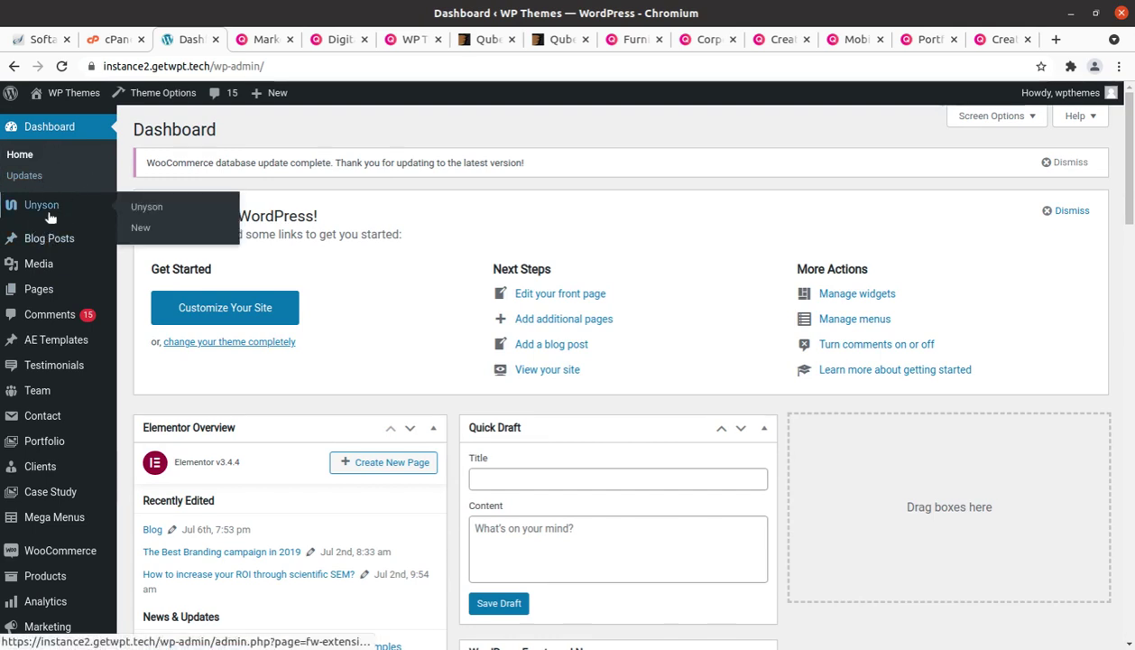
pyautogui.moveTo(61, 268)
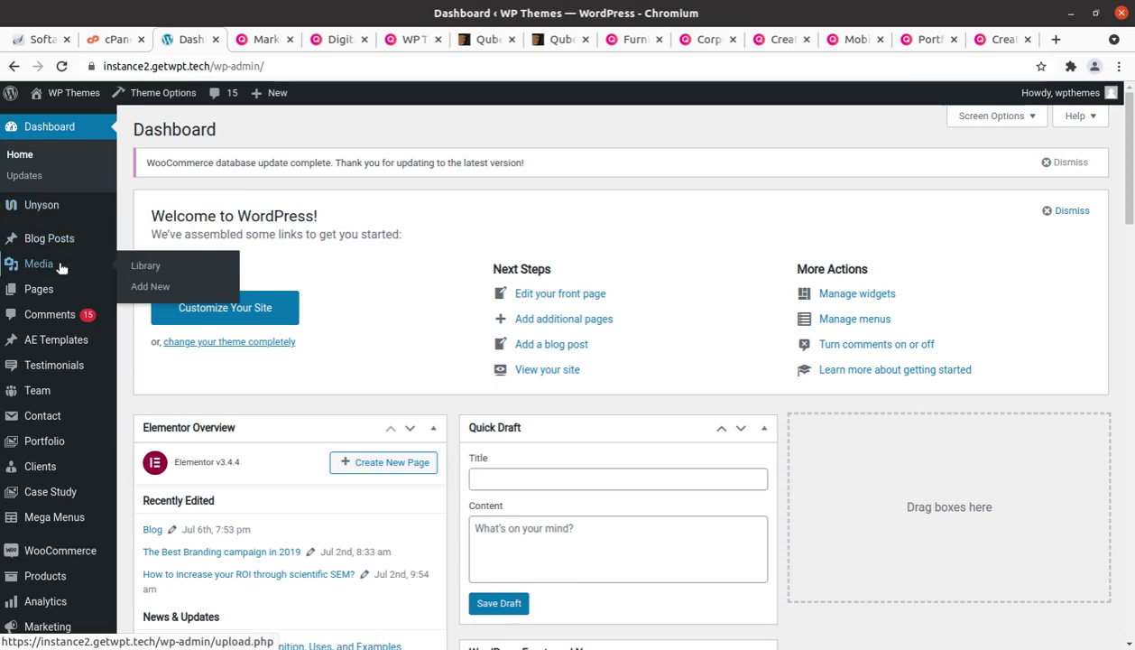
pyautogui.scroll(-1, 61, 268)
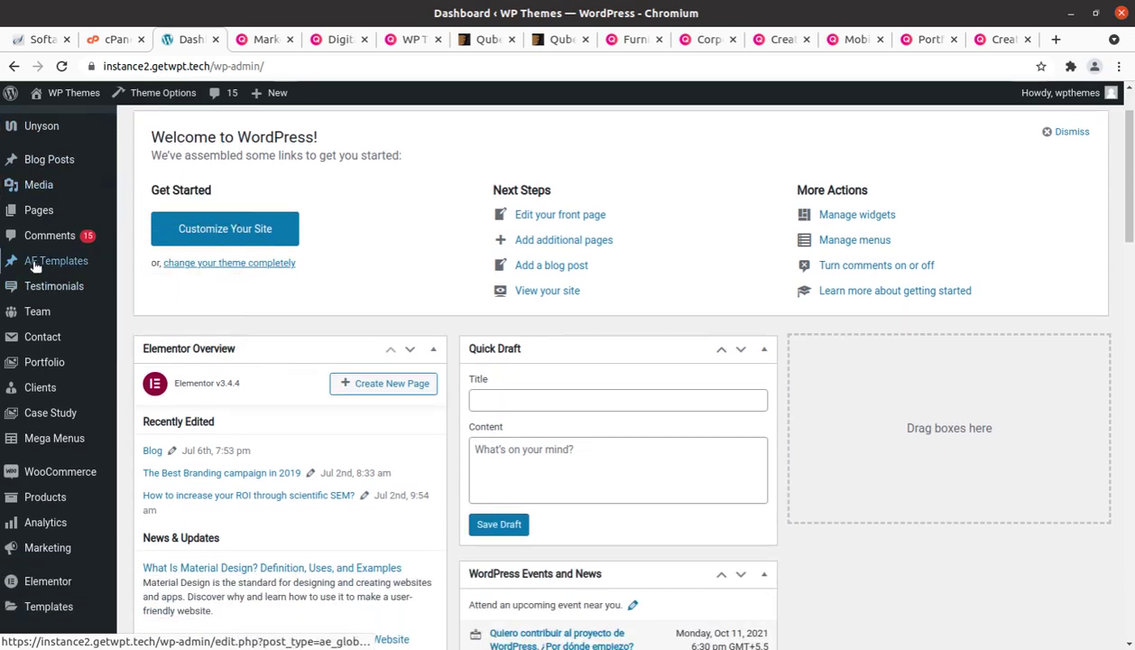
pyautogui.moveTo(124, 262)
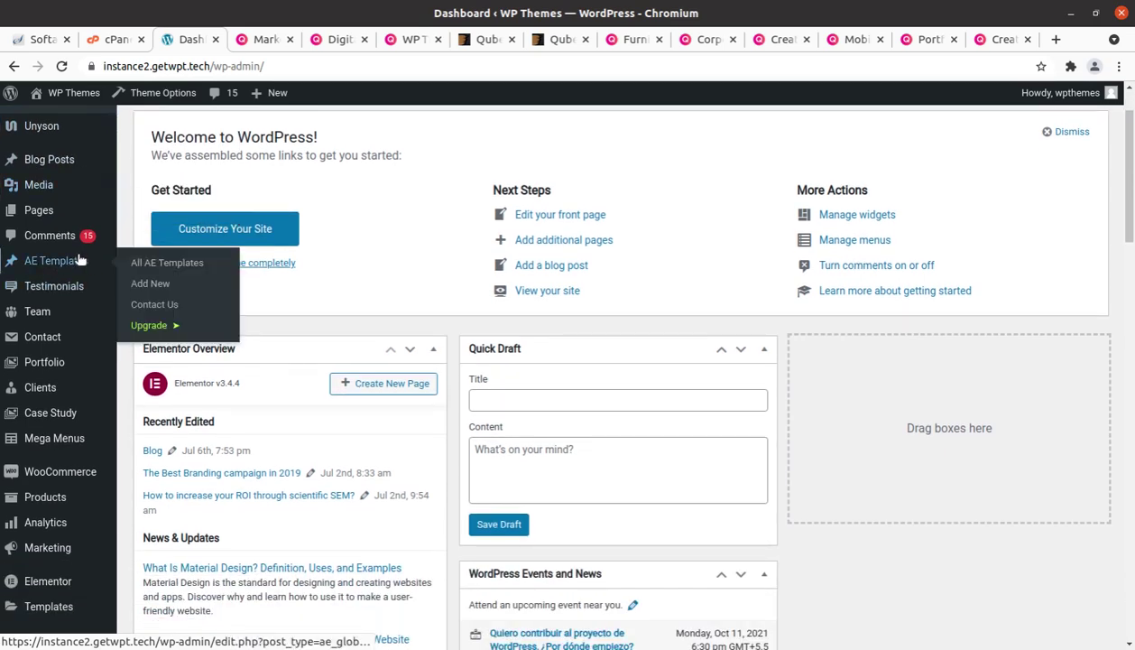
pyautogui.middleClick(169, 263)
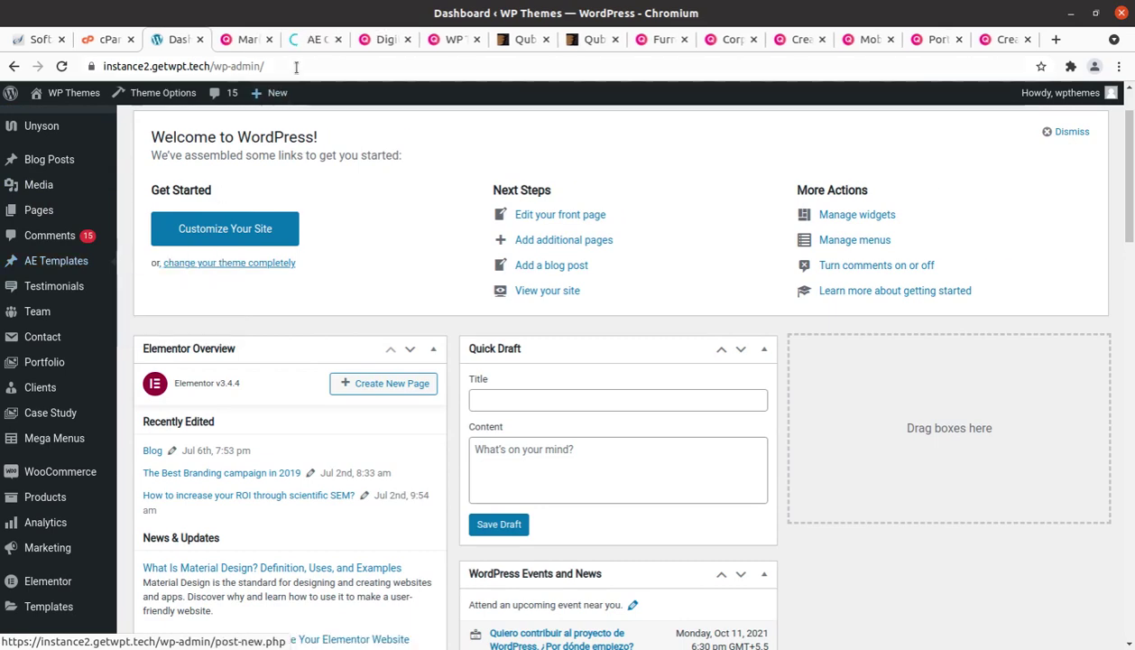
pyautogui.click(316, 39)
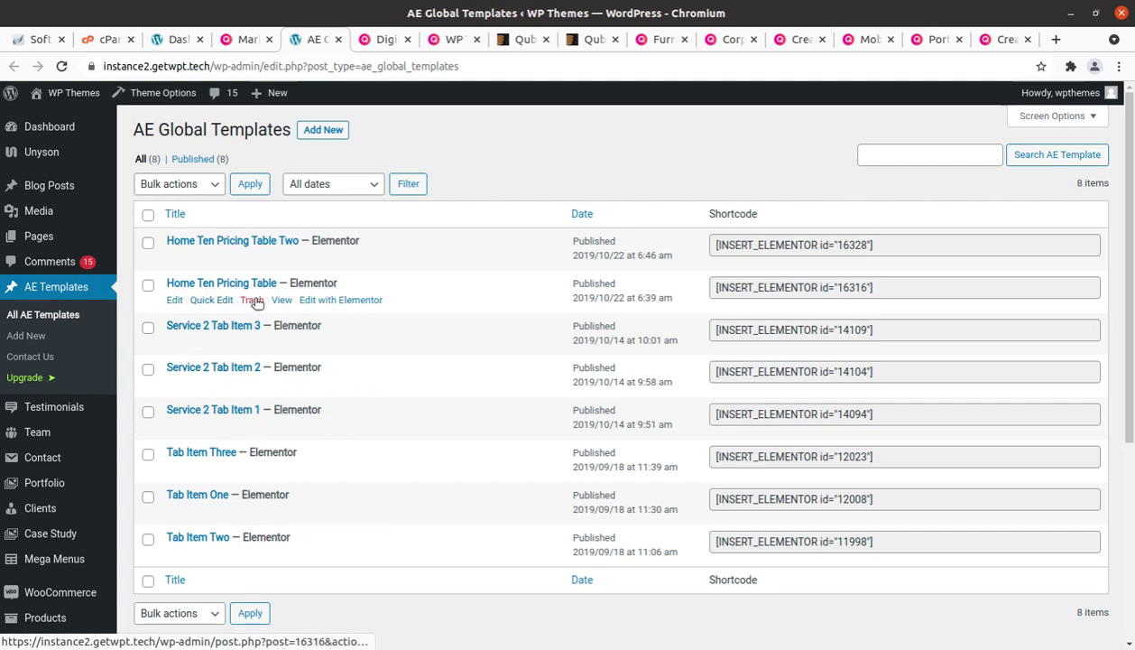
# View the Home Ten Pricing Table template in its own browser tab, review its three plans and close it.
pyautogui.middleClick(282, 302)
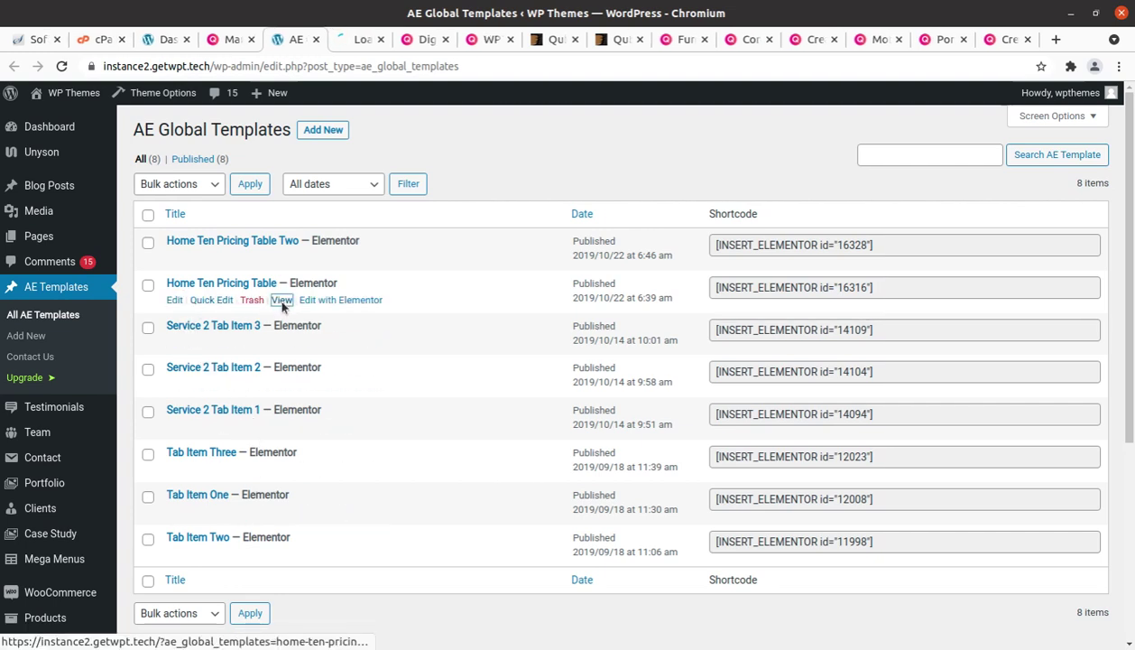
pyautogui.click(366, 41)
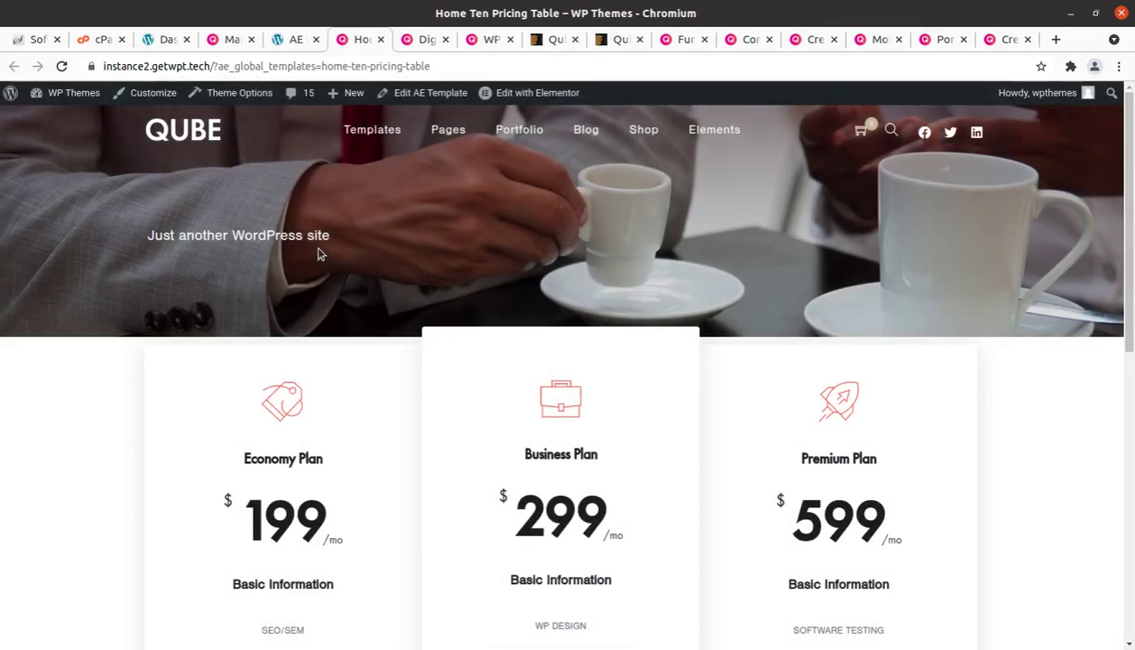
pyautogui.scroll(-3, 317, 253)
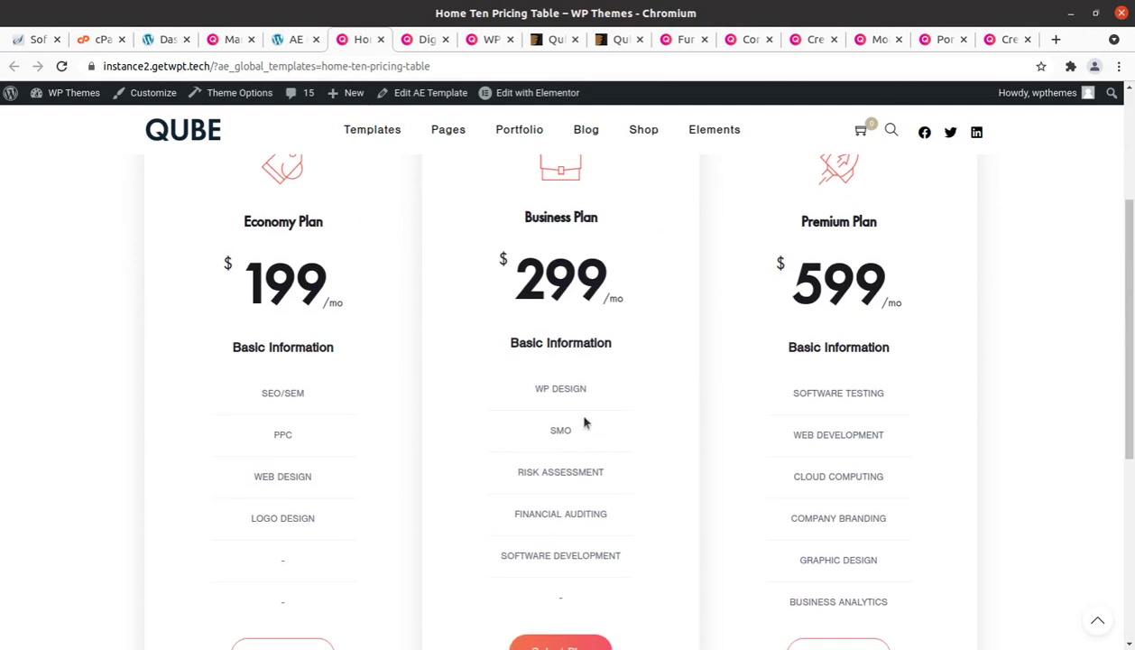
pyautogui.scroll(-2, 297, 344)
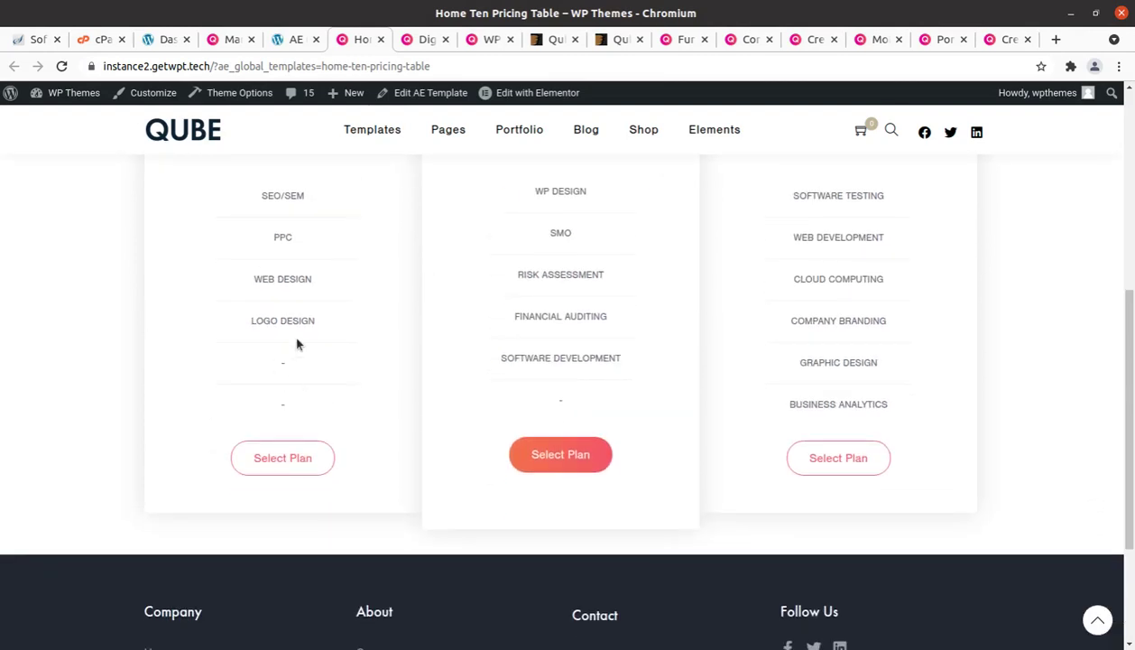
pyautogui.click(381, 39)
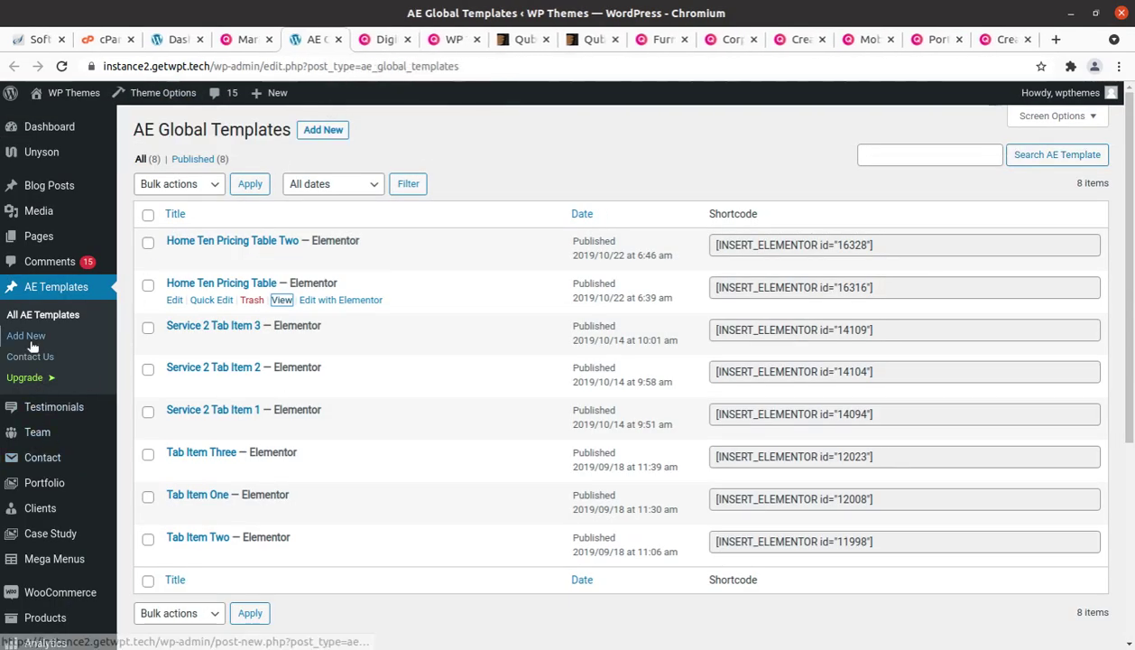
# Open the list of all testimonials, followed by the full list of team members, and look through the team entries.
pyautogui.moveTo(71, 411)
pyautogui.click(146, 409)
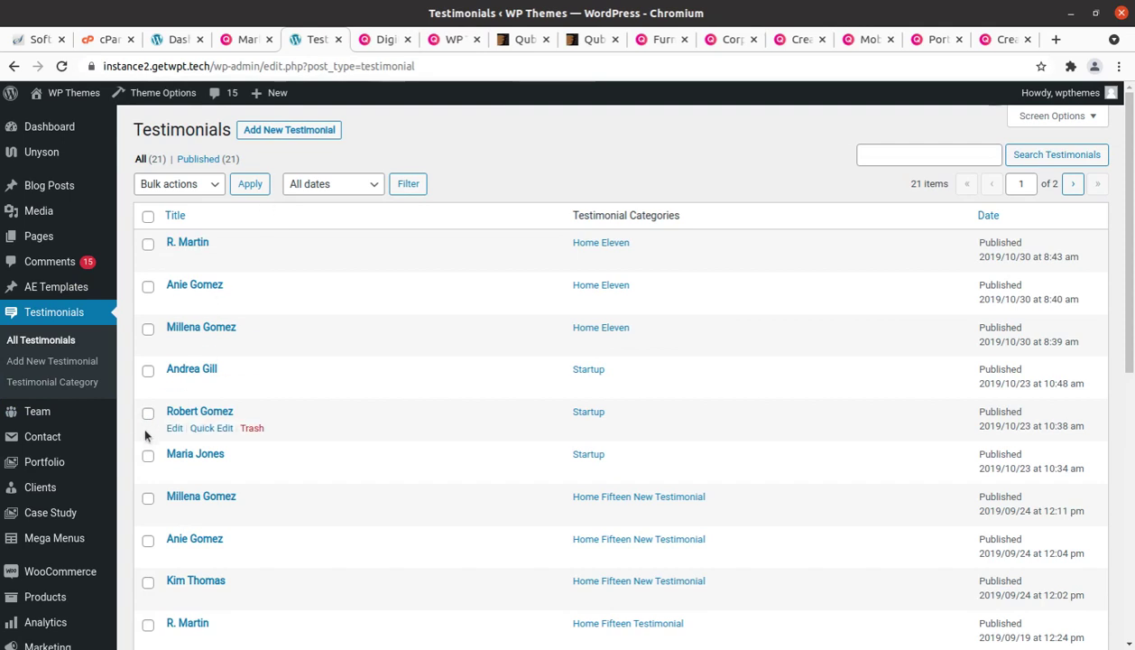
pyautogui.moveTo(48, 413)
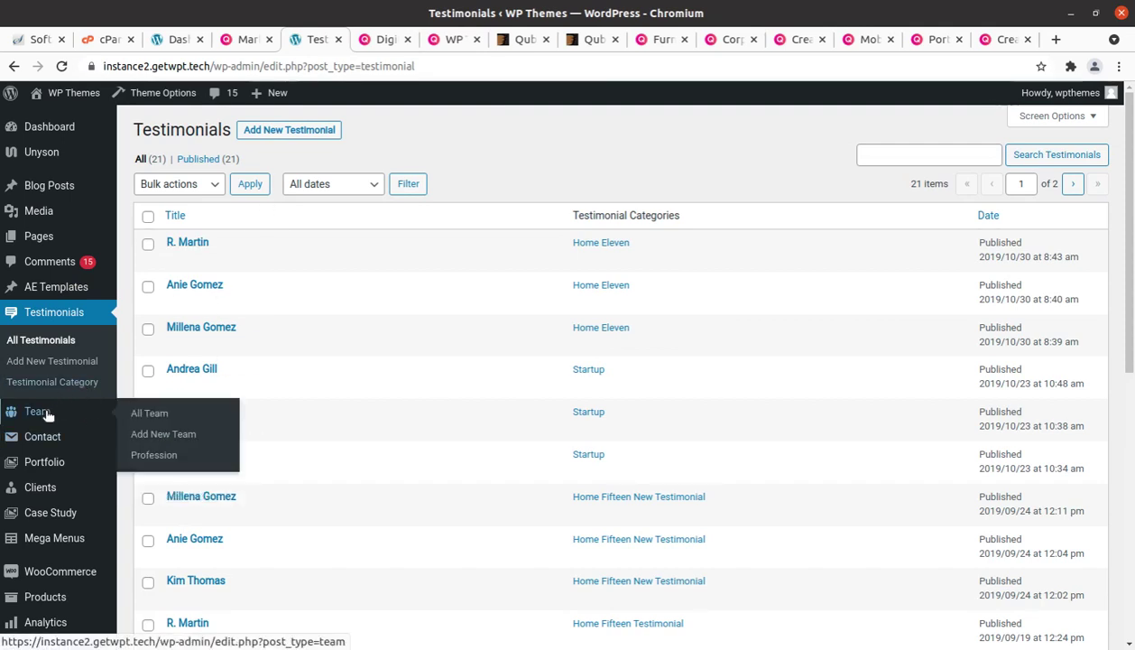
pyautogui.click(142, 413)
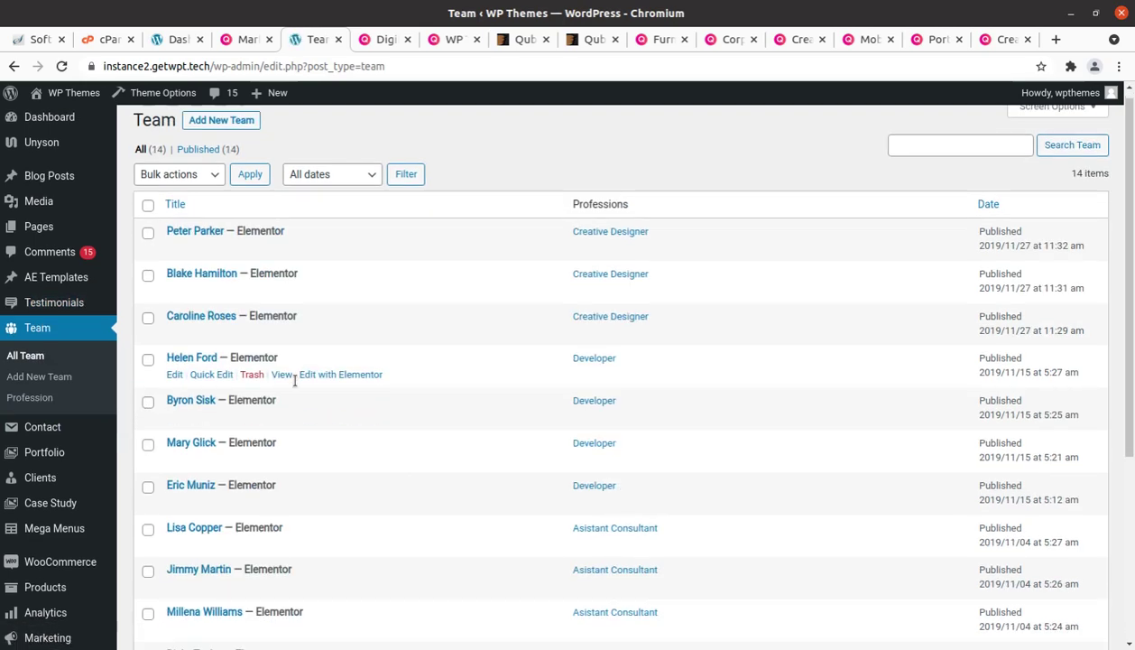
pyautogui.scroll(-3, 294, 380)
pyautogui.scroll(-2, 294, 380)
pyautogui.scroll(4, 294, 380)
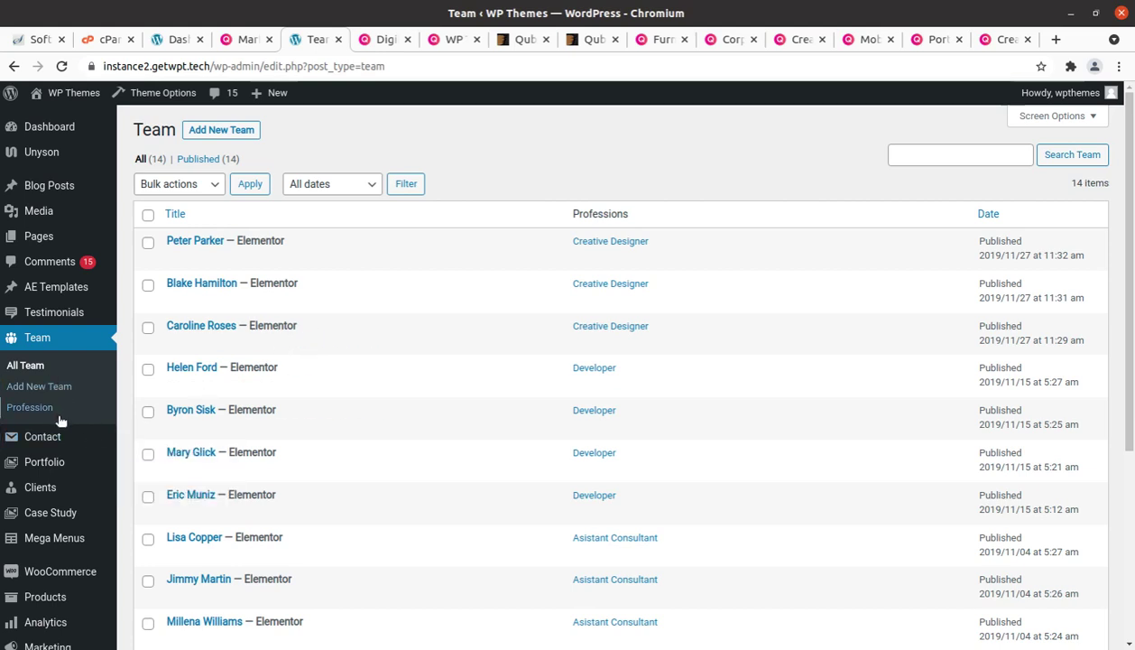
# Browse the list of all portfolio items, preview the Wall Poster draft and close its browser tab.
pyautogui.moveTo(44, 452)
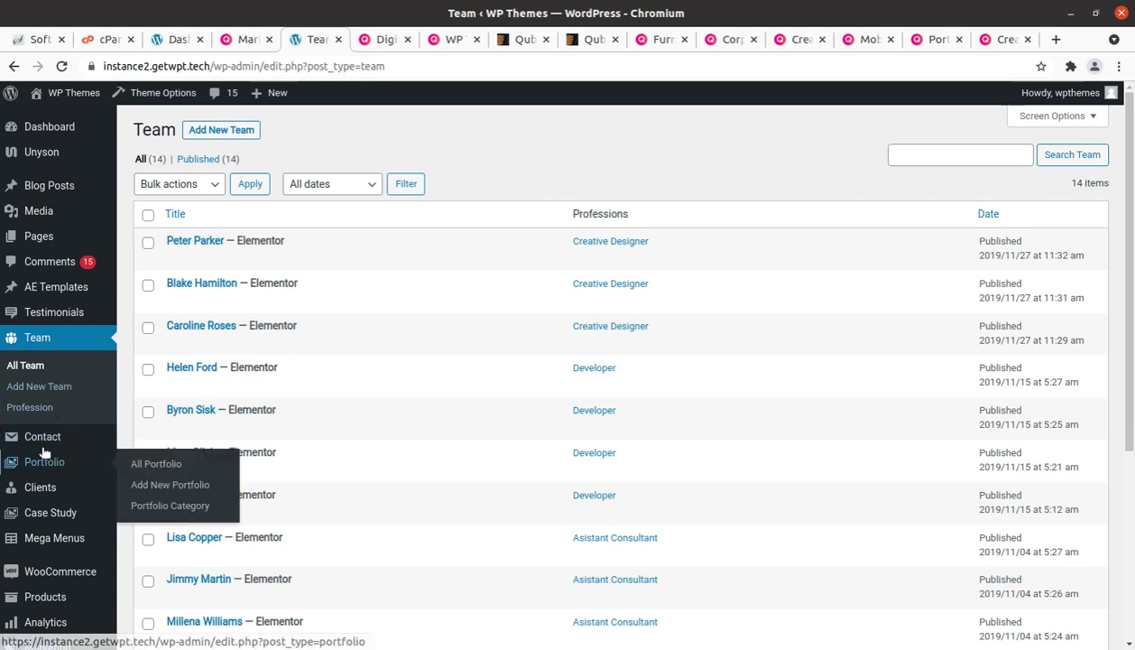
pyautogui.click(172, 465)
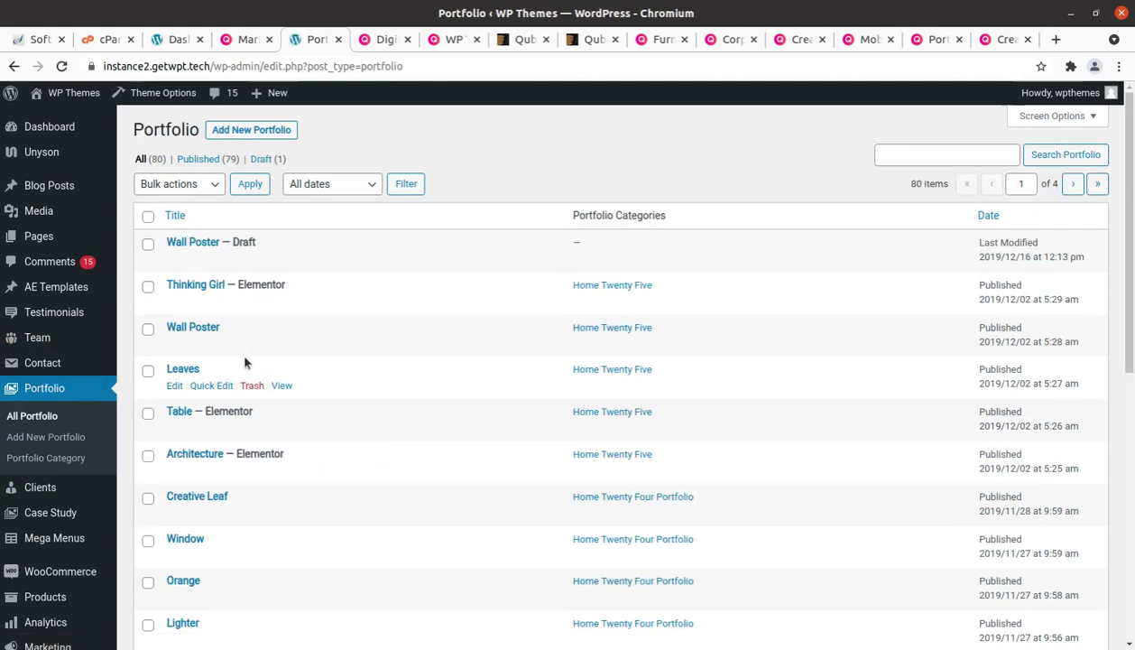
pyautogui.scroll(-2, 245, 362)
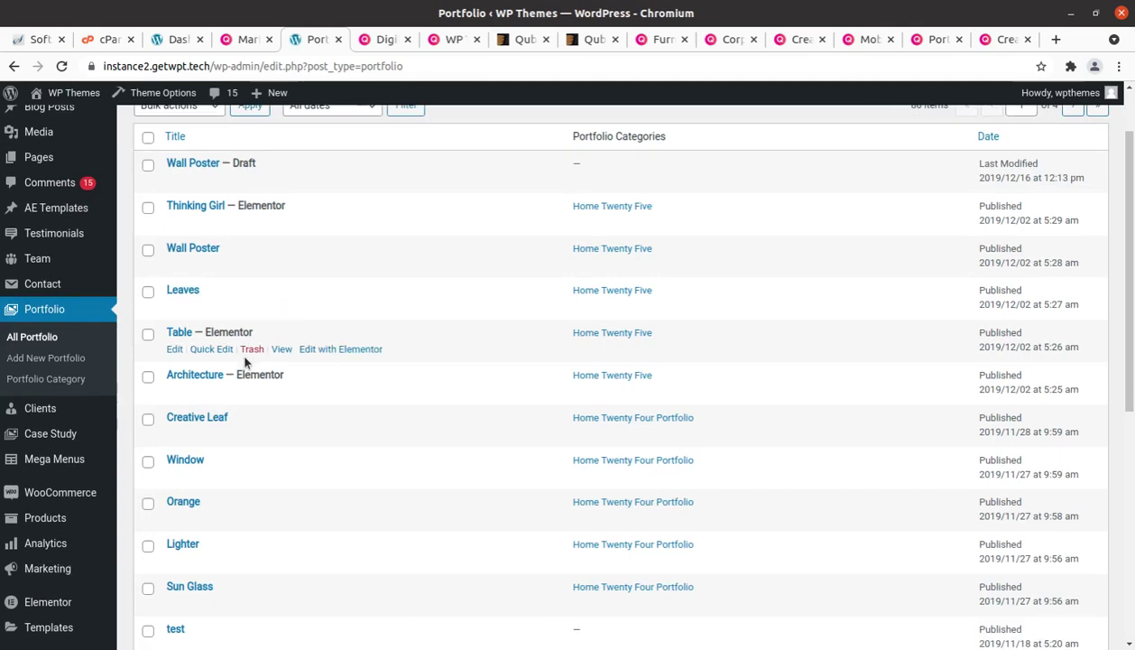
pyautogui.scroll(-4, 244, 362)
pyautogui.scroll(5, 244, 362)
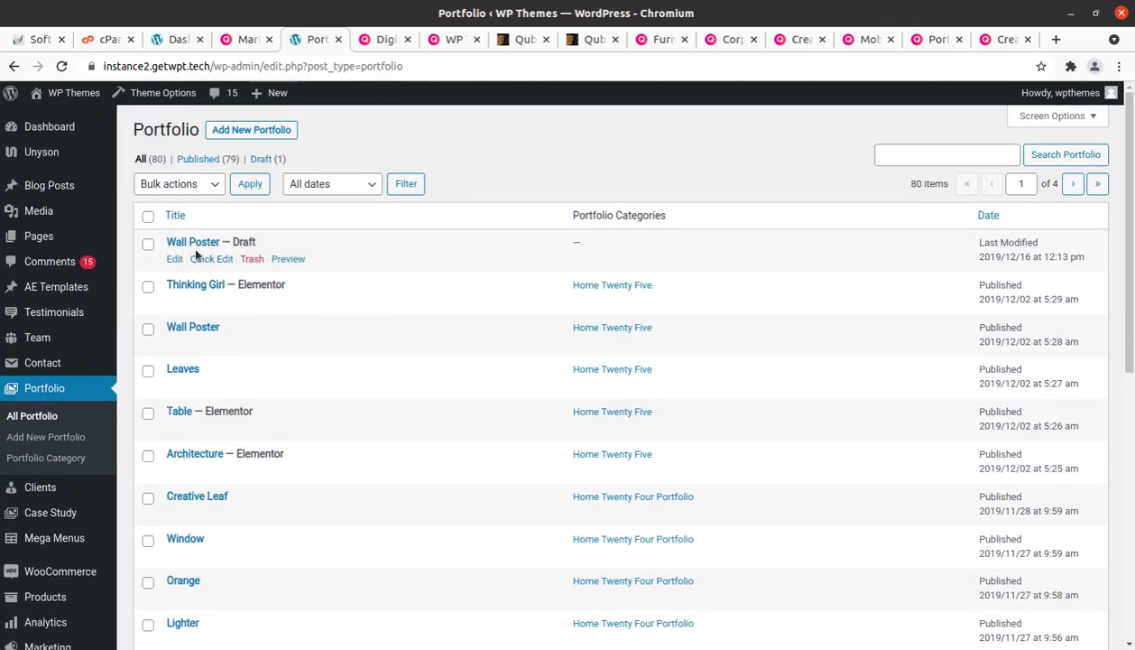
pyautogui.click(281, 261)
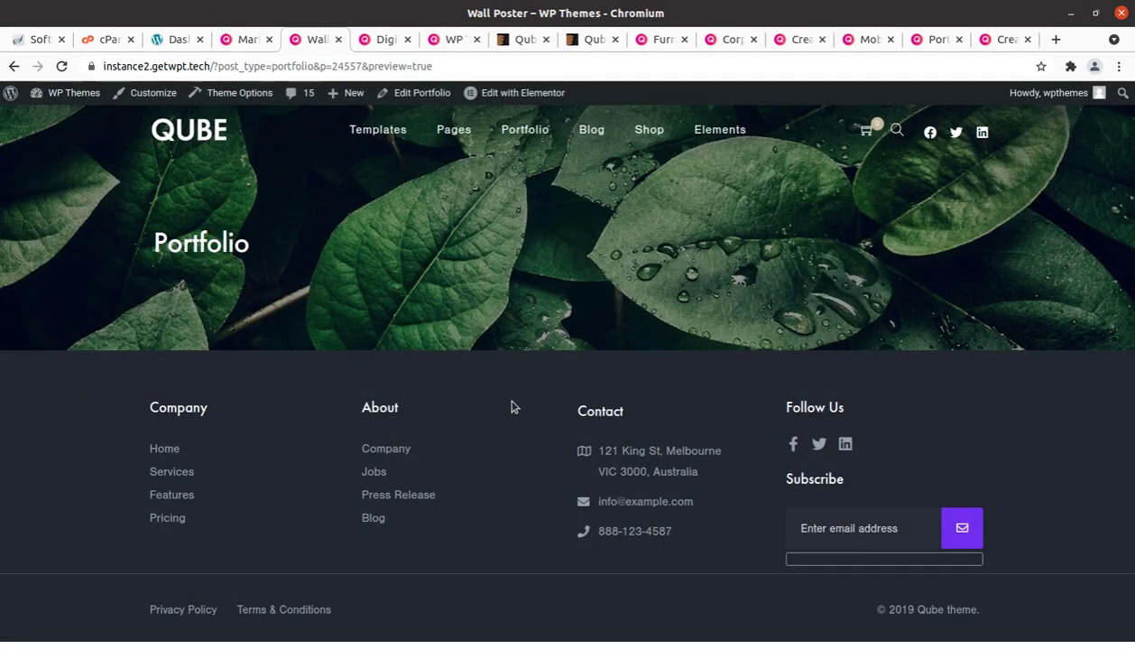
pyautogui.click(338, 39)
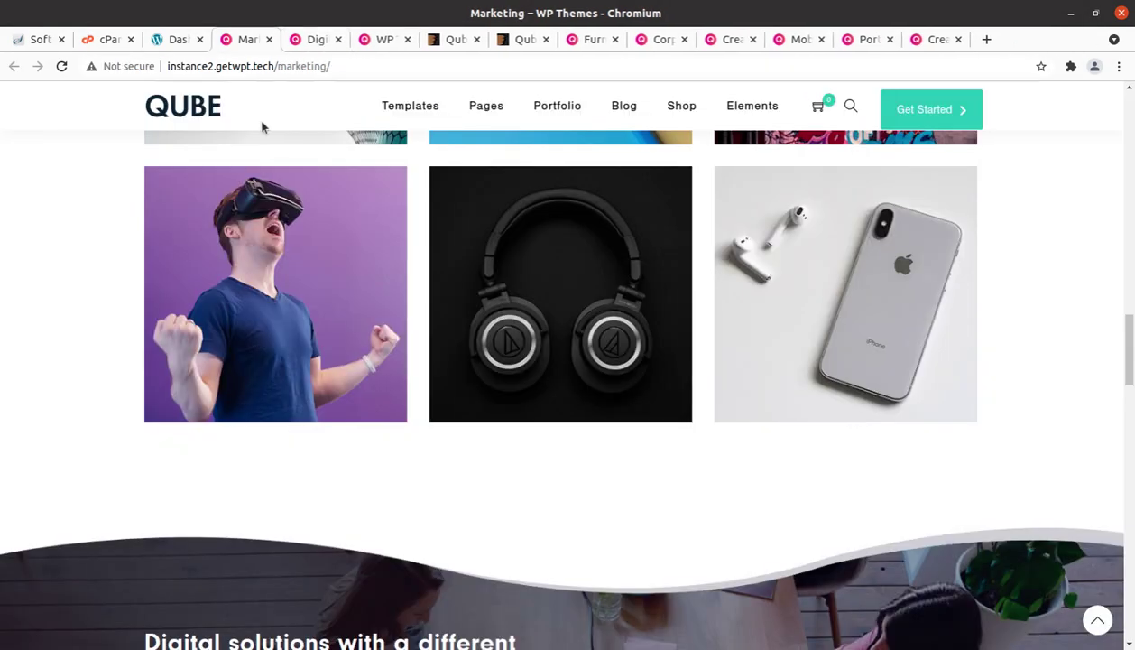
# From the dashboard, open the list of all clients in a separate browser tab and open the Clients Four entry for editing.
pyautogui.click(171, 40)
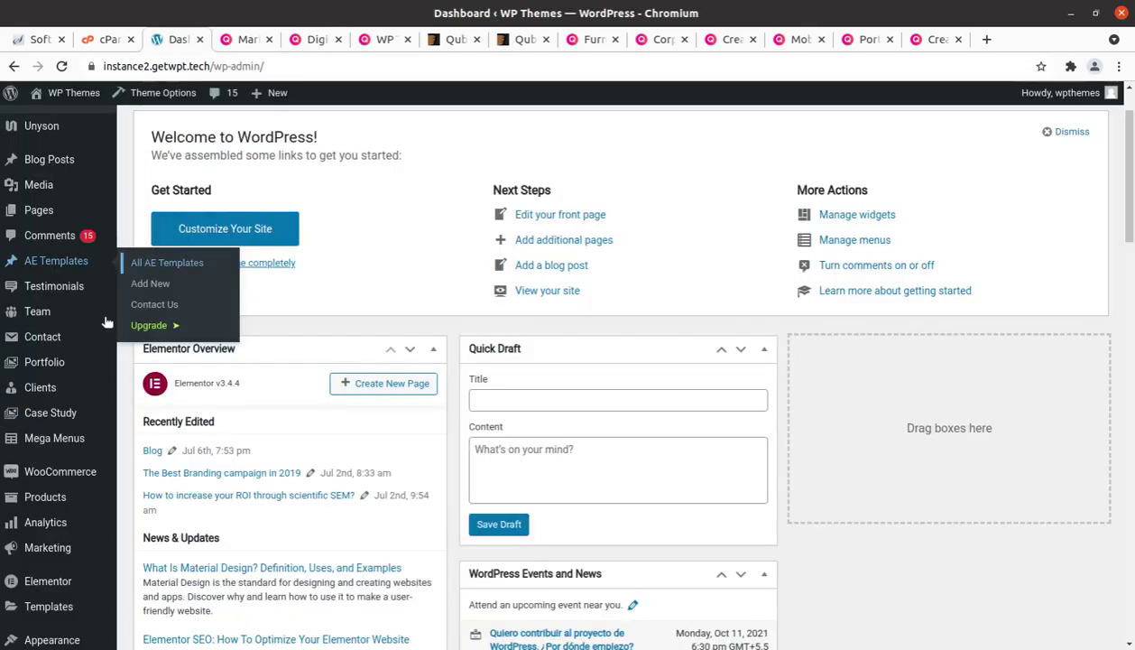
pyautogui.moveTo(47, 298)
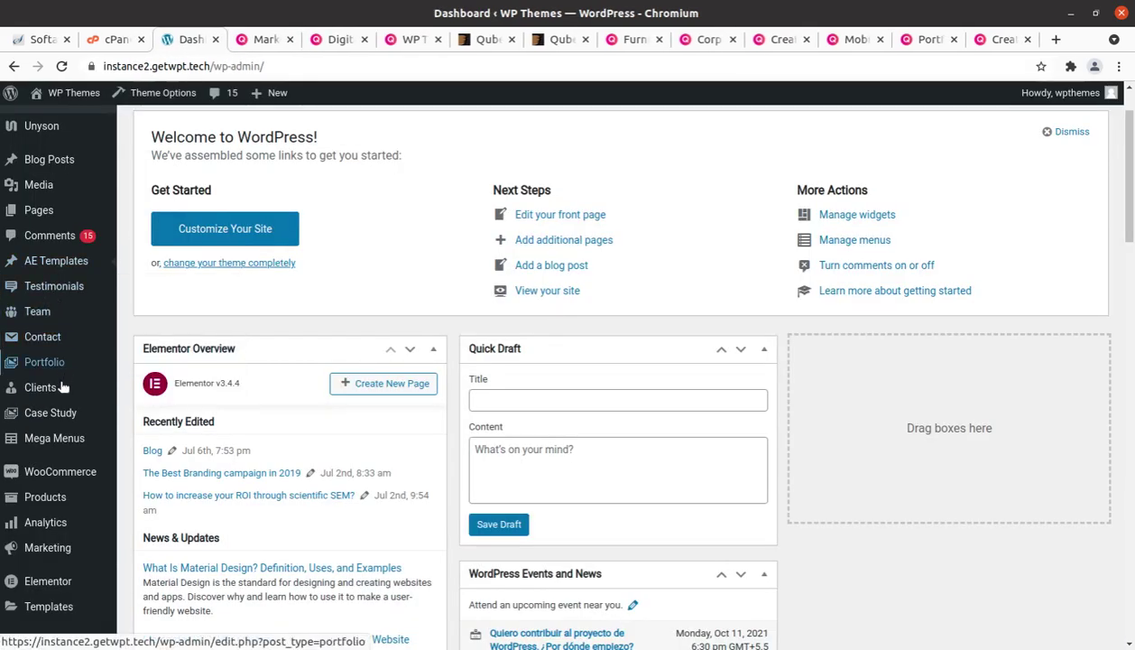
pyautogui.moveTo(49, 389)
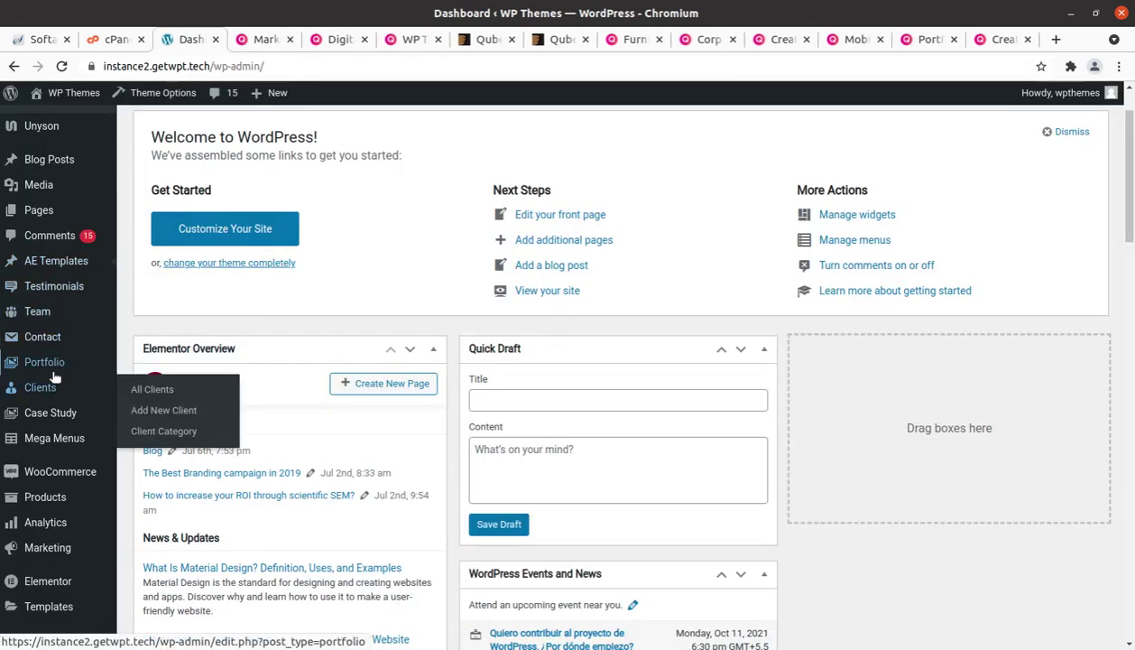
pyautogui.middleClick(152, 395)
pyautogui.click(316, 38)
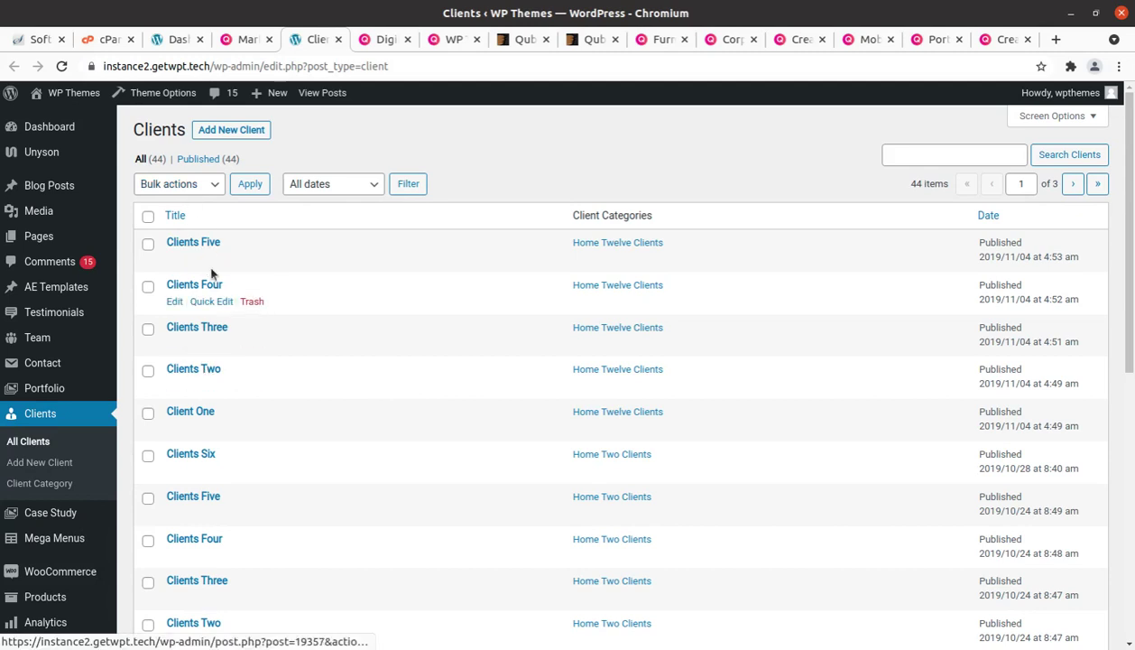
pyautogui.click(174, 302)
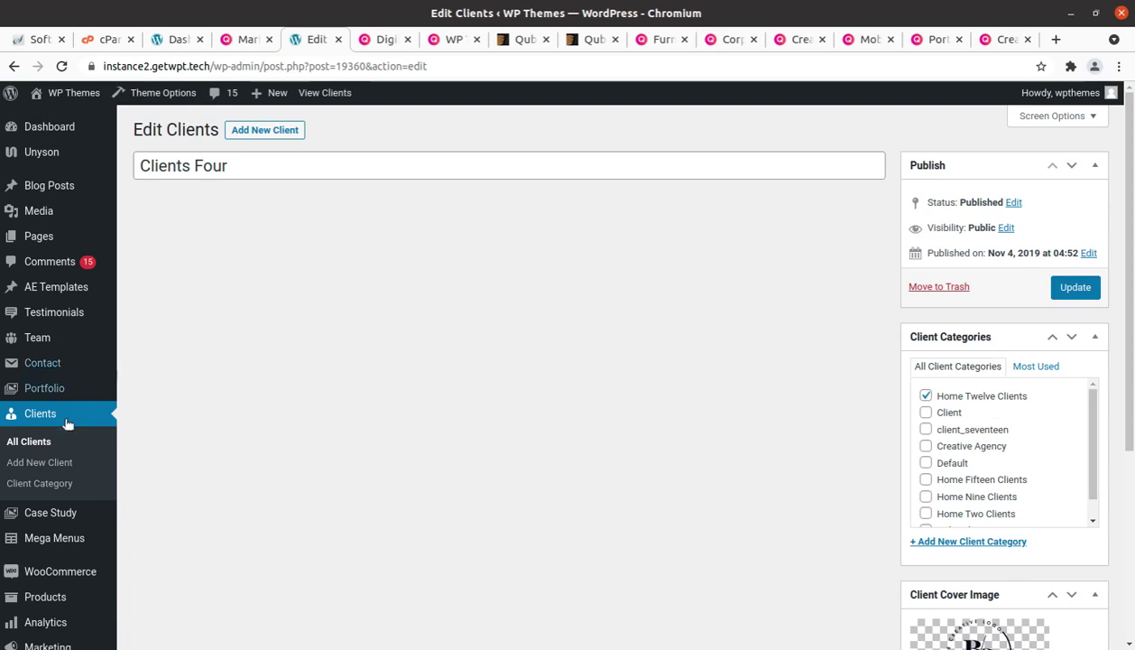
# Open the list of all case studies, view the "4 best way to keep you inspired" case study page and close its browser tab.
pyautogui.click(145, 518)
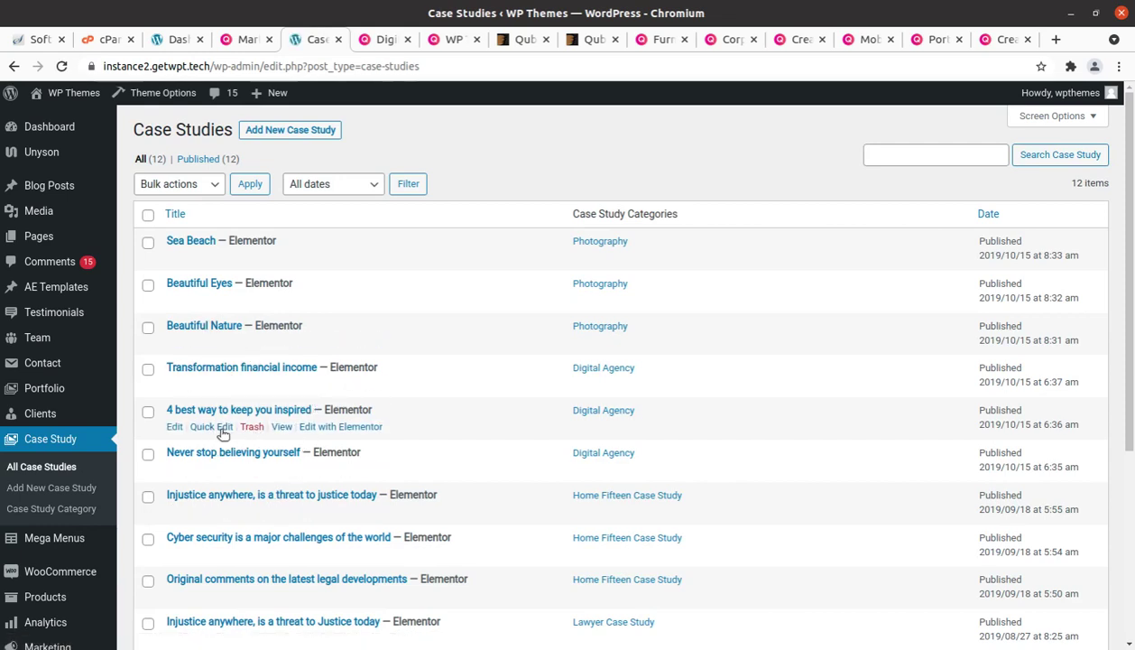
pyautogui.click(281, 429)
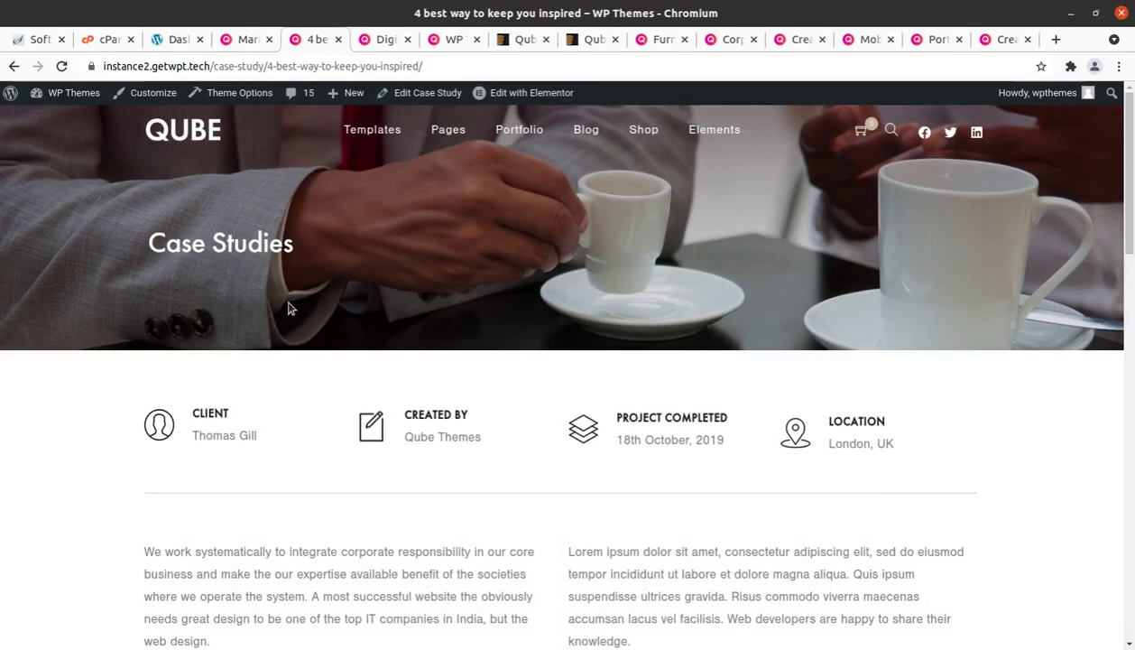
pyautogui.scroll(-6, 332, 385)
pyautogui.scroll(-2, 332, 386)
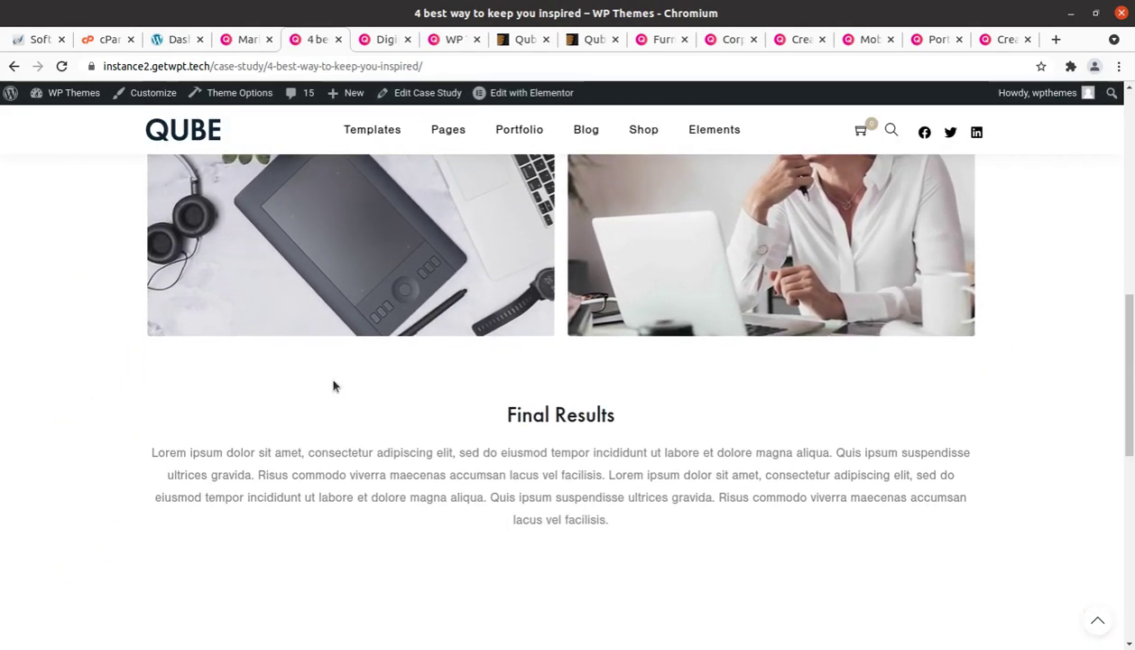
pyautogui.scroll(8, 332, 385)
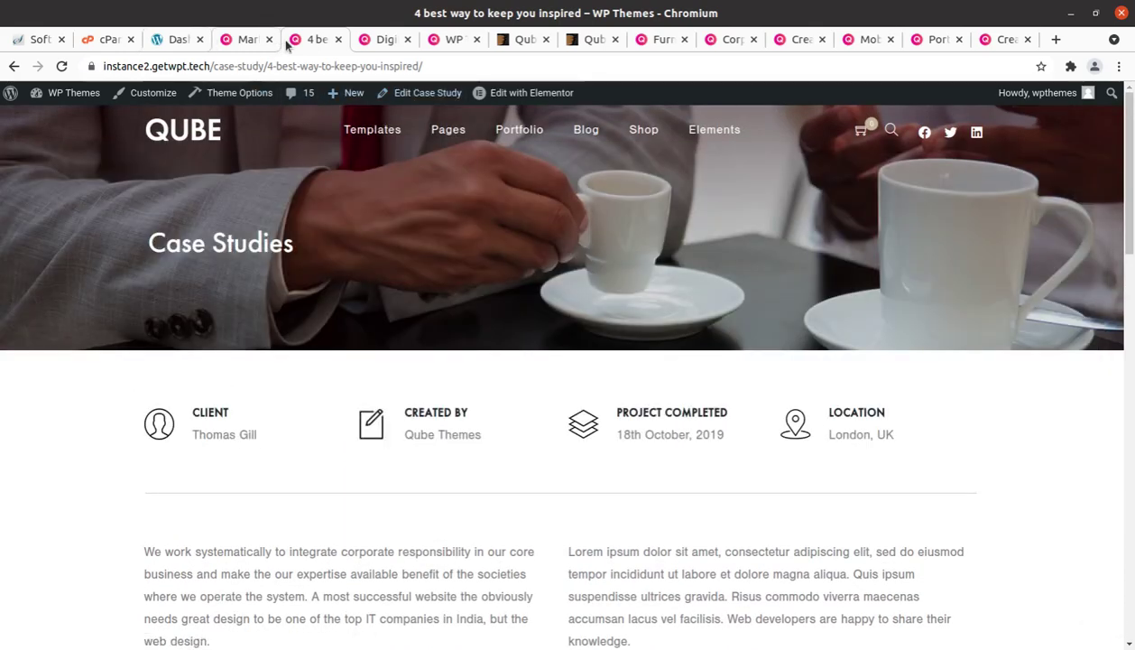
pyautogui.click(339, 40)
# Return to the WordPress dashboard and open the theme's options page.
pyautogui.click(174, 40)
pyautogui.moveTo(117, 388)
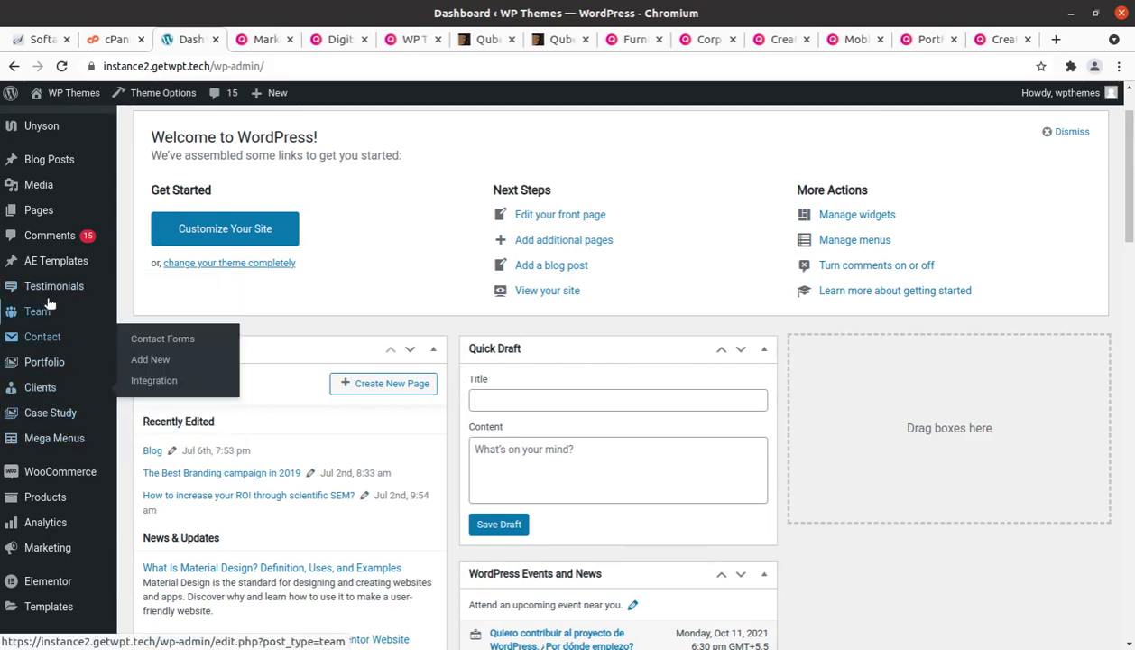
pyautogui.moveTo(50, 298)
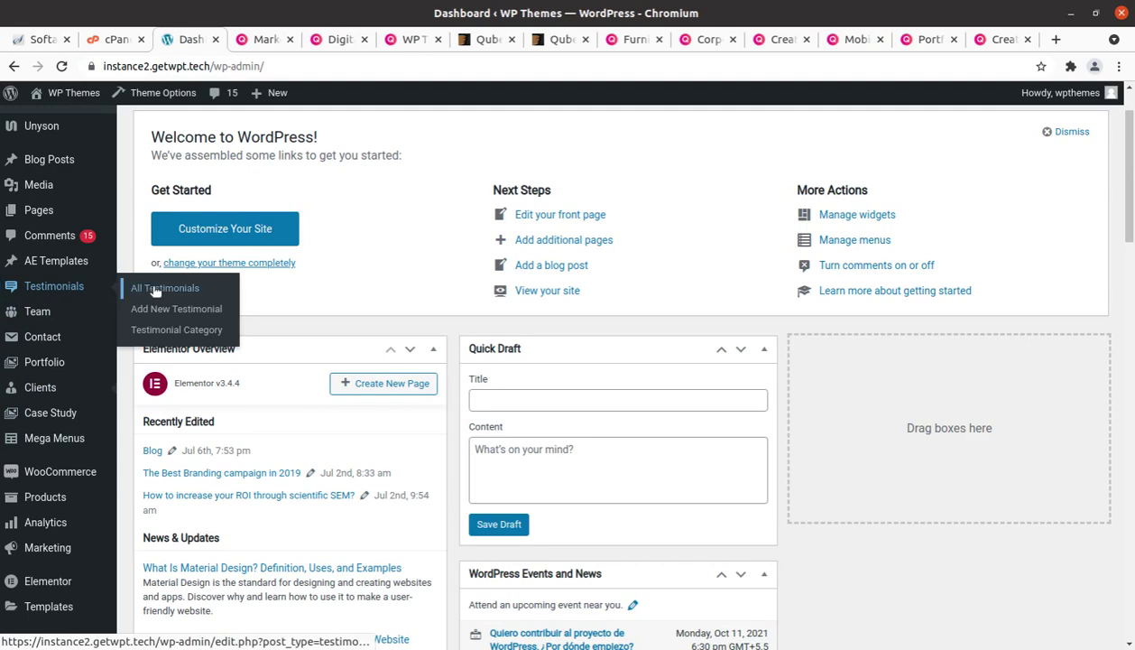
pyautogui.scroll(-2, 50, 397)
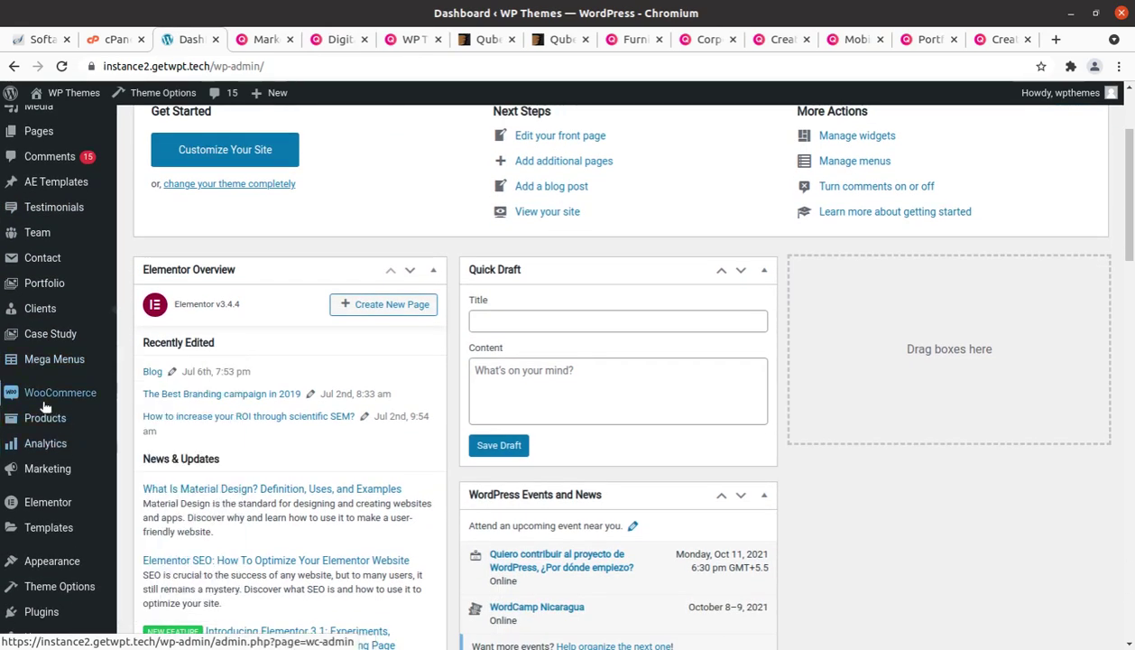
pyautogui.moveTo(45, 407)
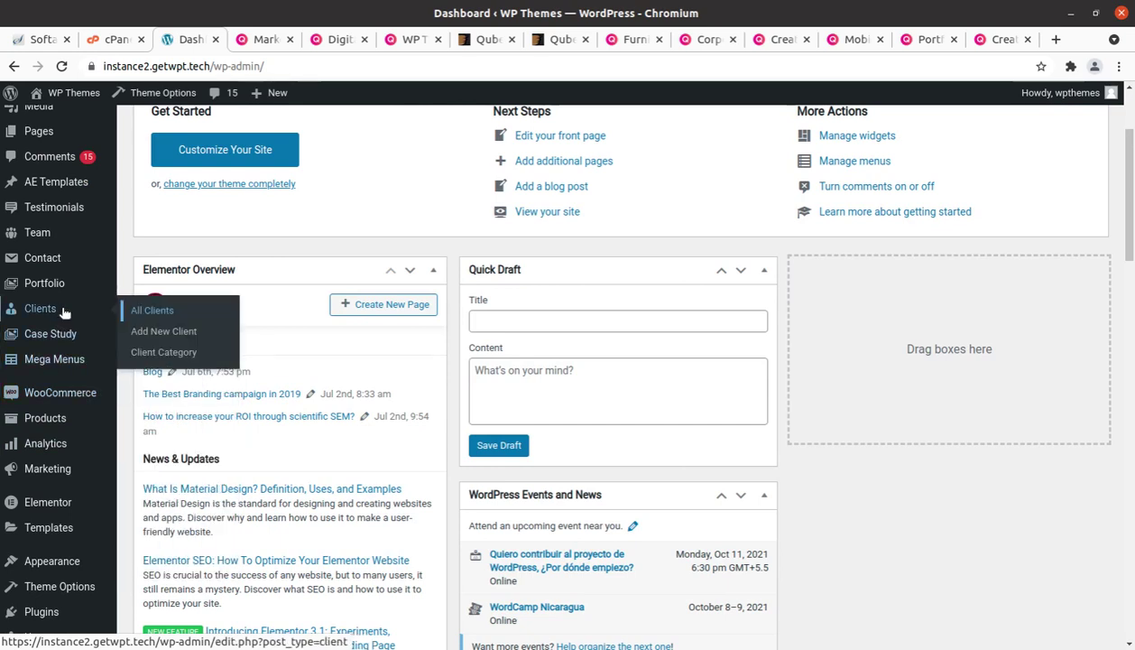
pyautogui.moveTo(61, 354)
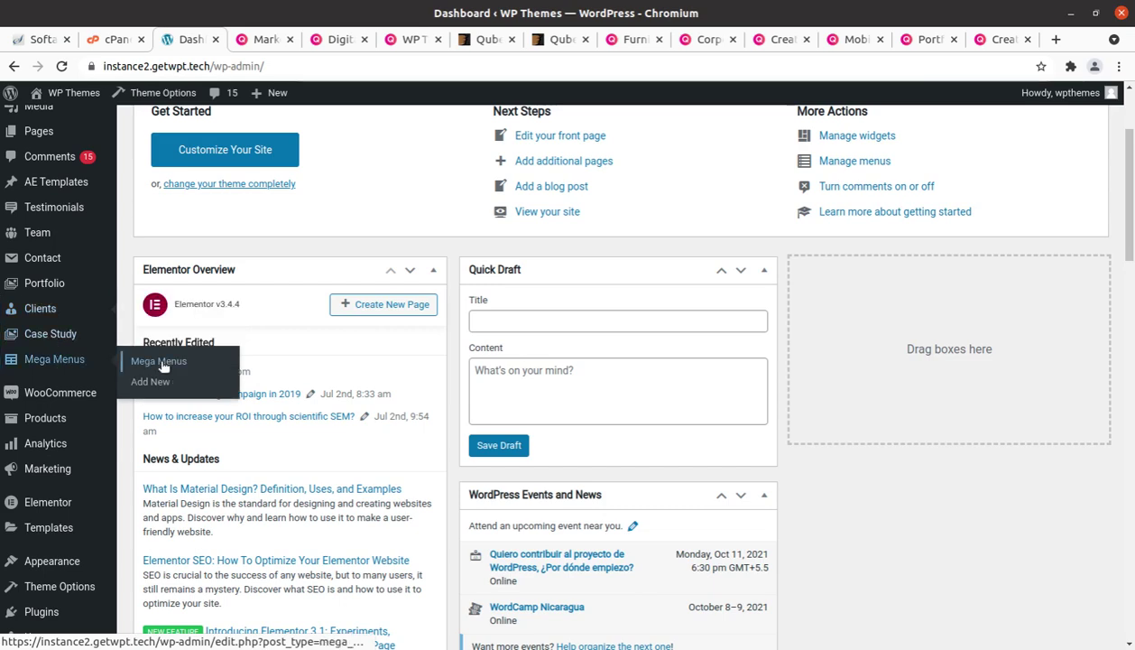
pyautogui.scroll(-2, 58, 412)
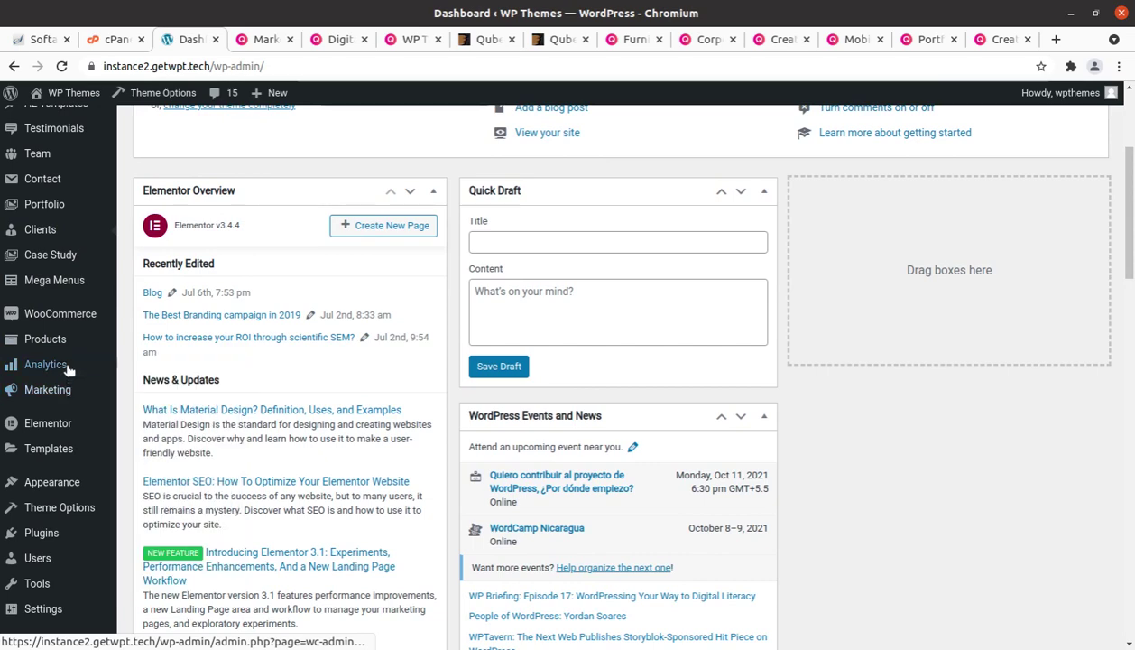
pyautogui.scroll(-3, 54, 492)
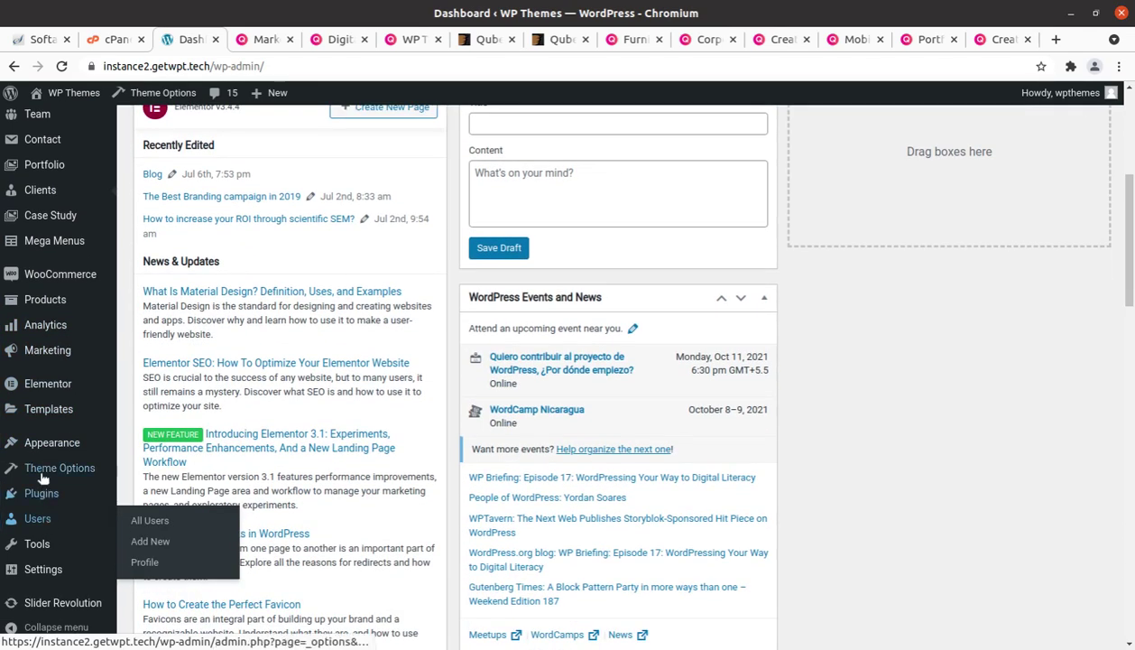
pyautogui.moveTo(43, 479)
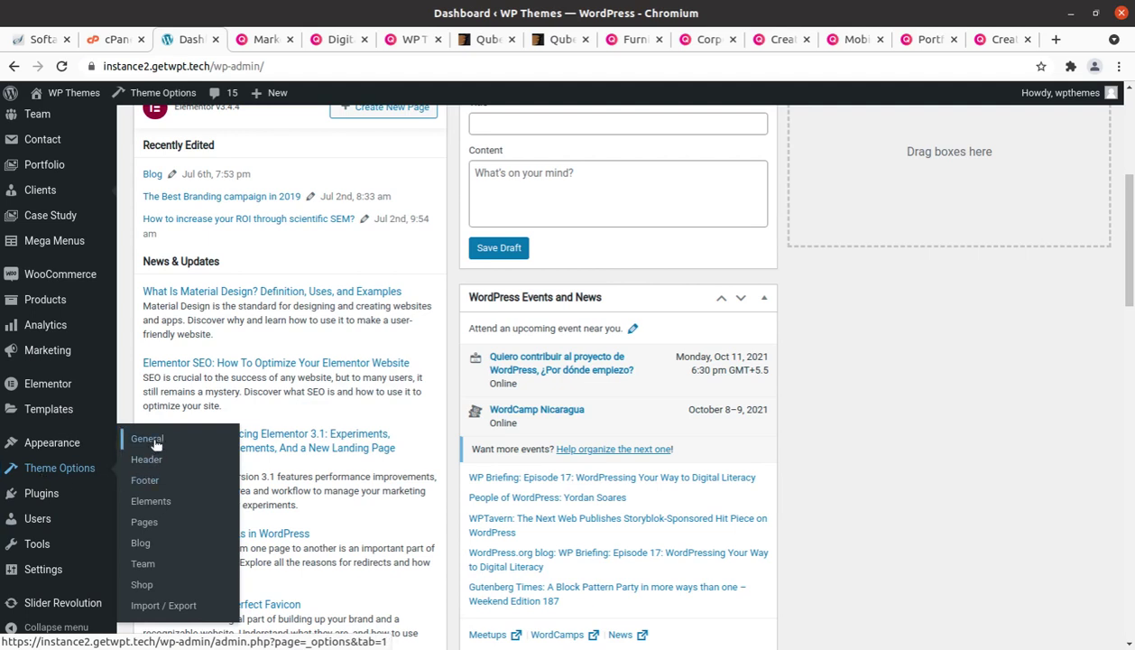
pyautogui.click(64, 477)
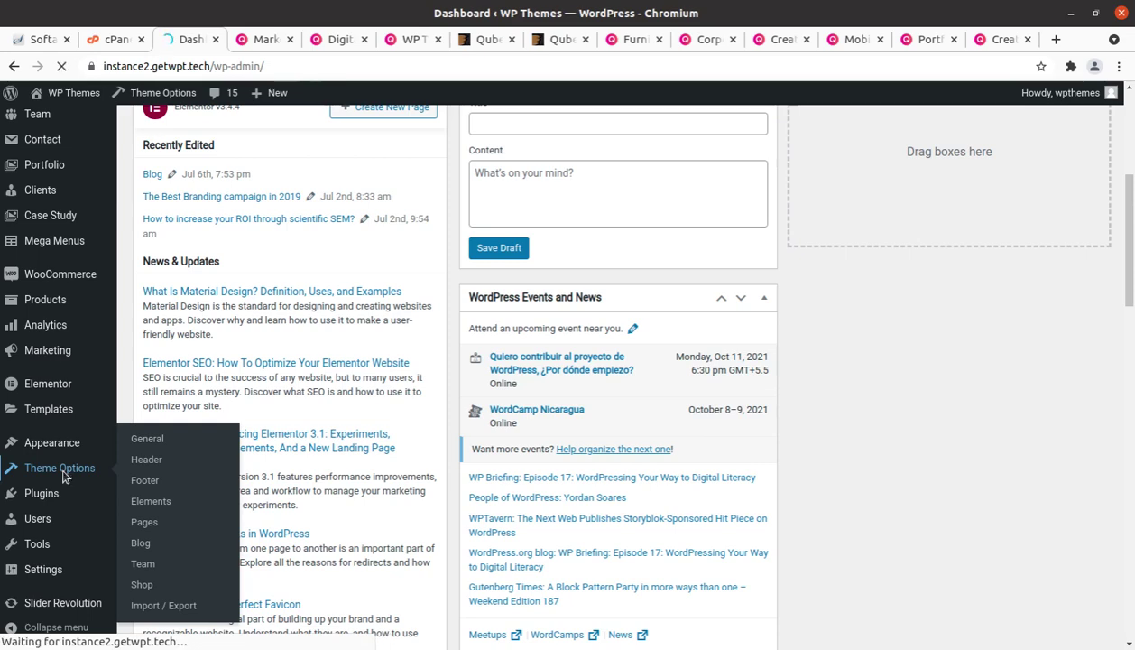
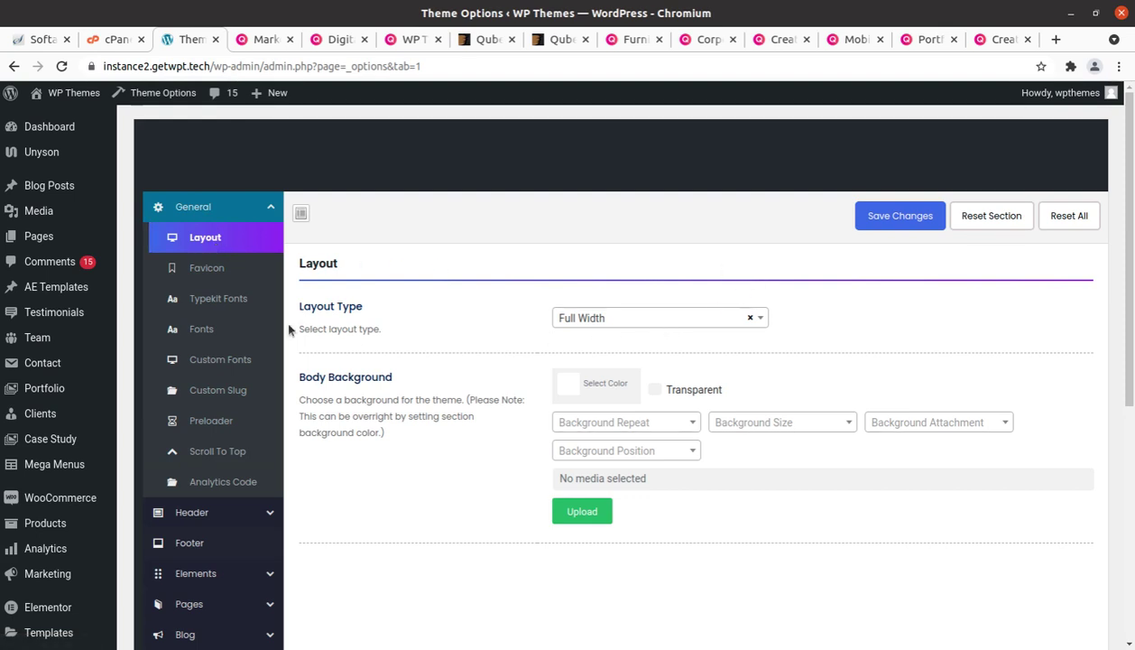
# Look through the general theme options for Favicon, Typekit Fonts, Fonts, Custom Fonts and Custom Slug.
pyautogui.click(207, 268)
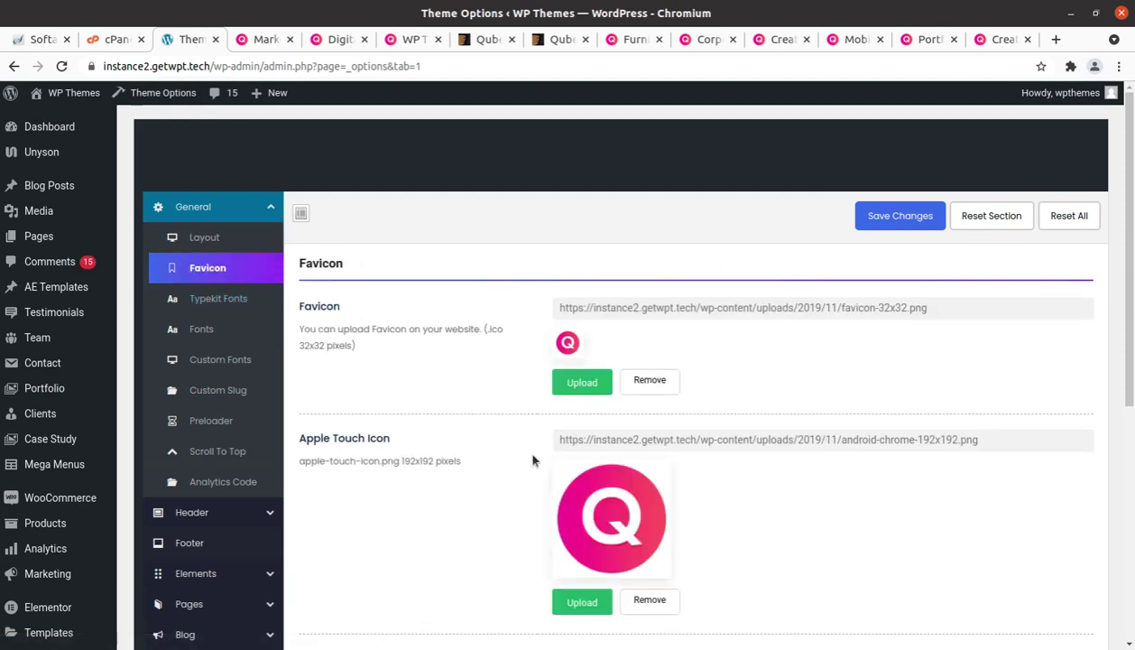
pyautogui.click(217, 305)
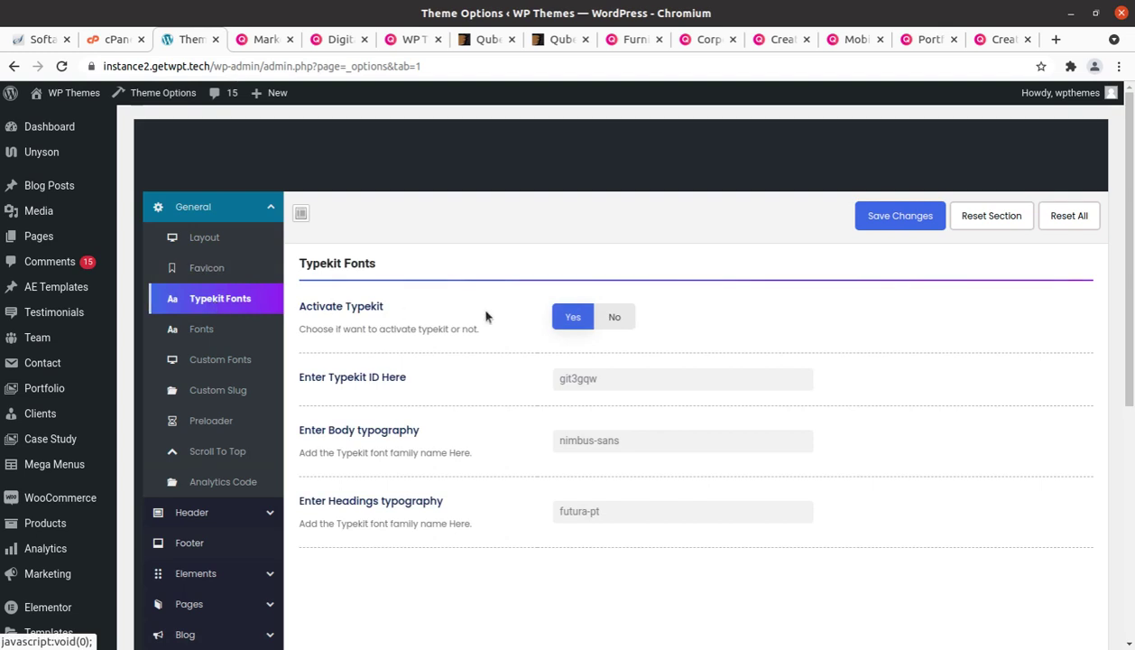
pyautogui.click(229, 336)
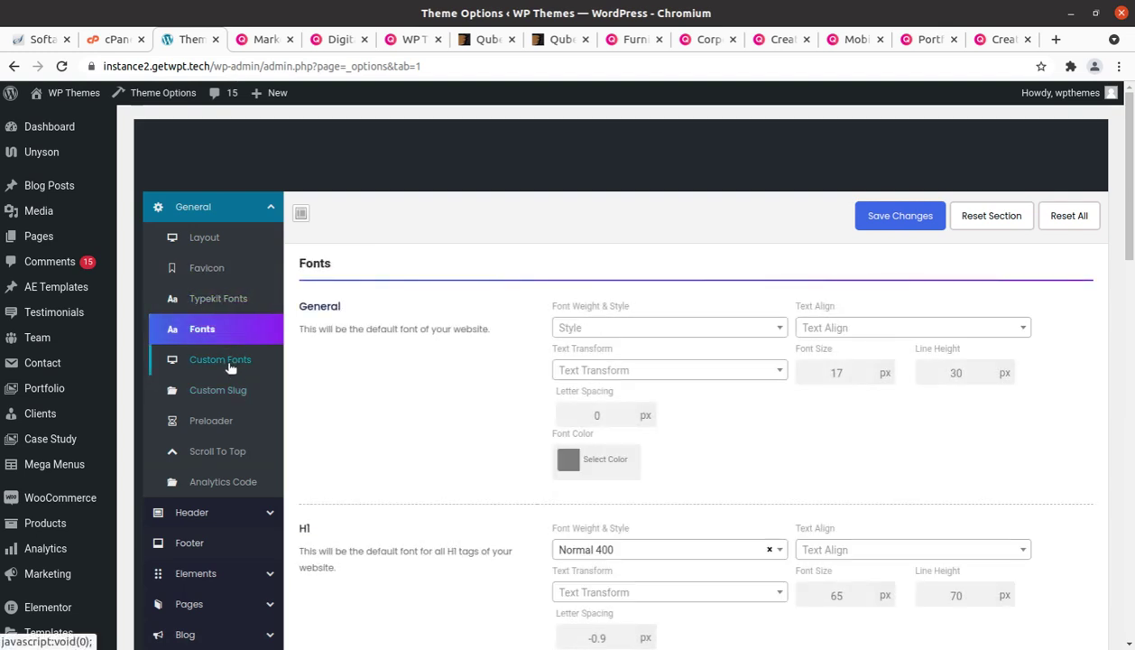
pyautogui.click(231, 365)
pyautogui.click(231, 398)
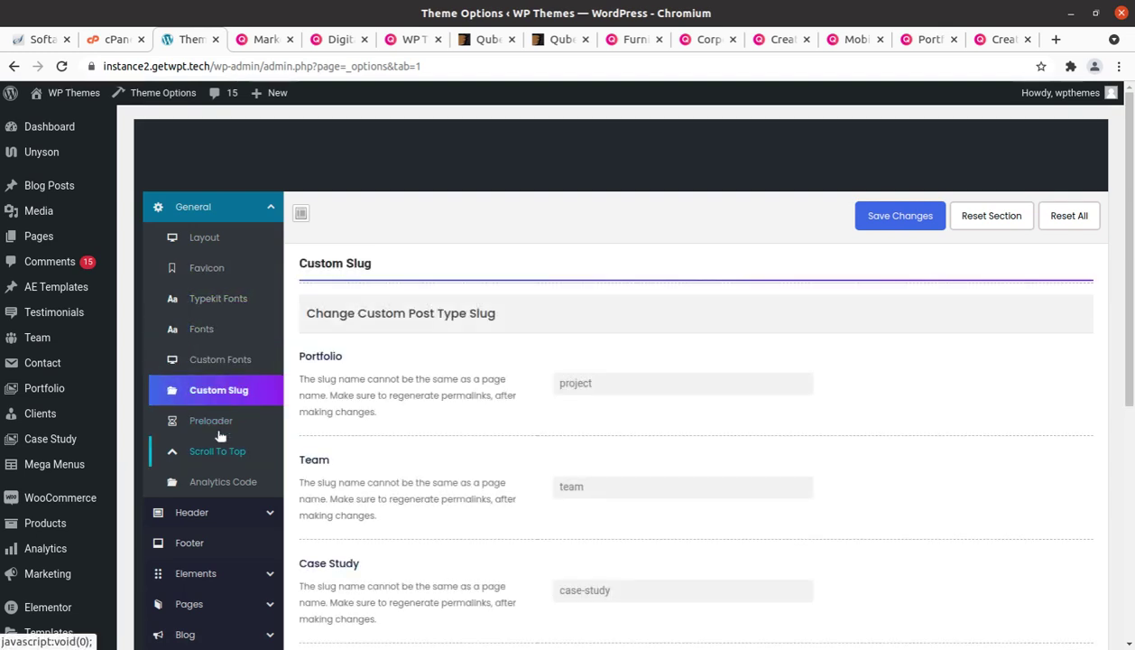
# Review the general theme options for Preloader, Scroll To Top and Analytics Code.
pyautogui.click(215, 422)
pyautogui.scroll(-3, 311, 404)
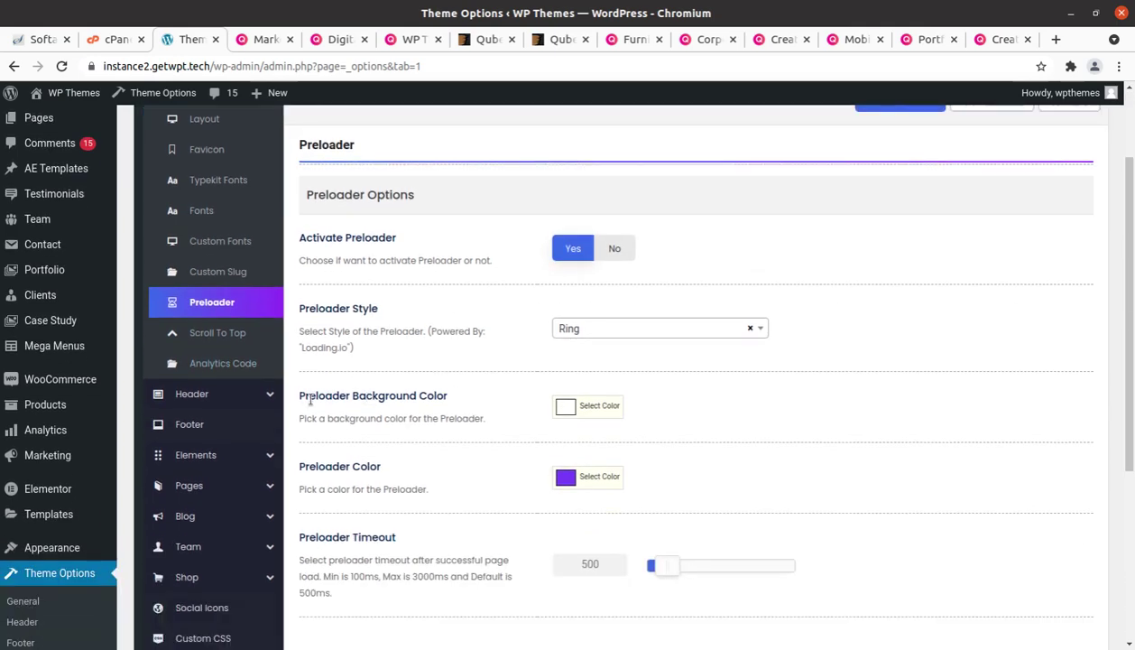
pyautogui.click(241, 335)
pyautogui.click(236, 361)
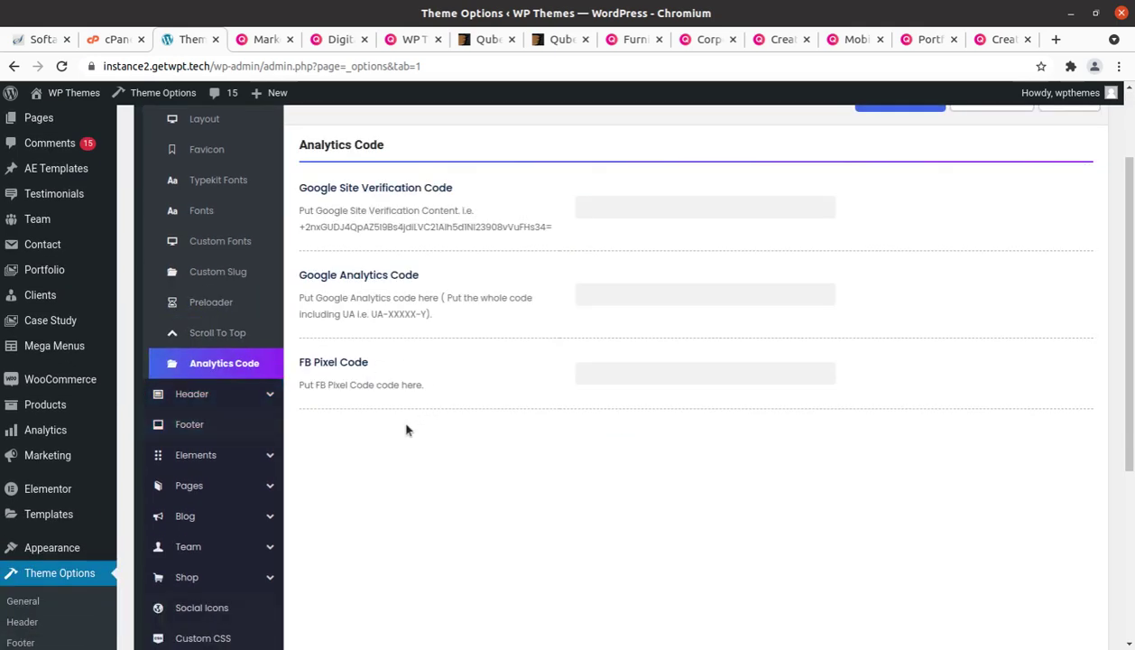
# Examine the general header options, including the available header styles, sticky header style, sticky delay and floating option, without changing the selection.
pyautogui.click(268, 394)
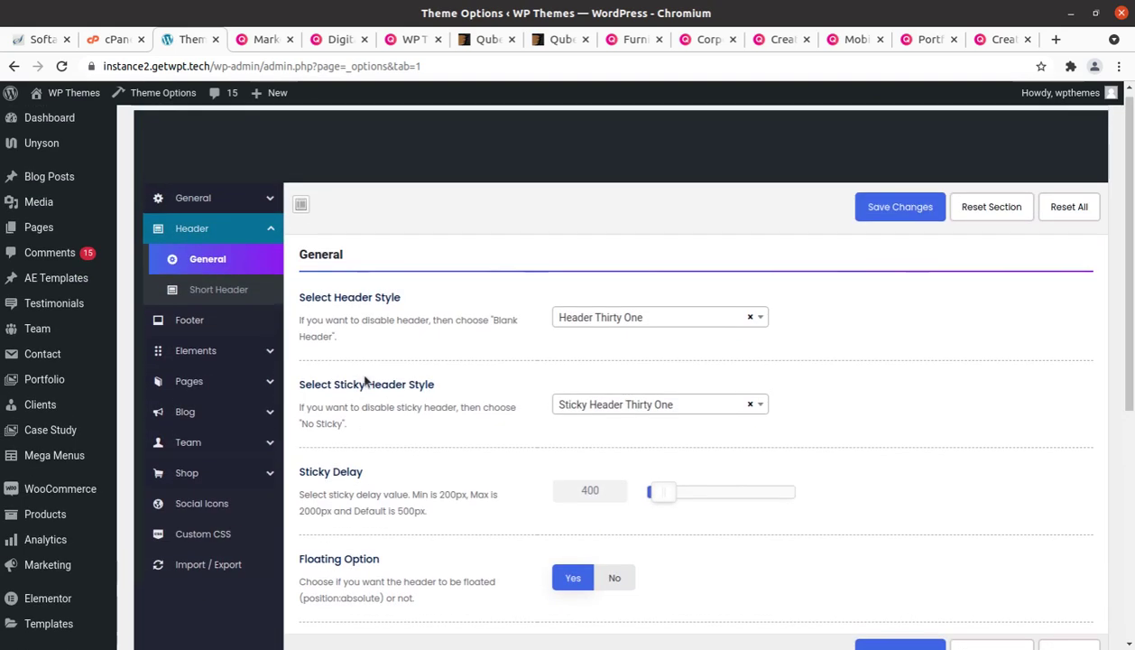
pyautogui.click(686, 325)
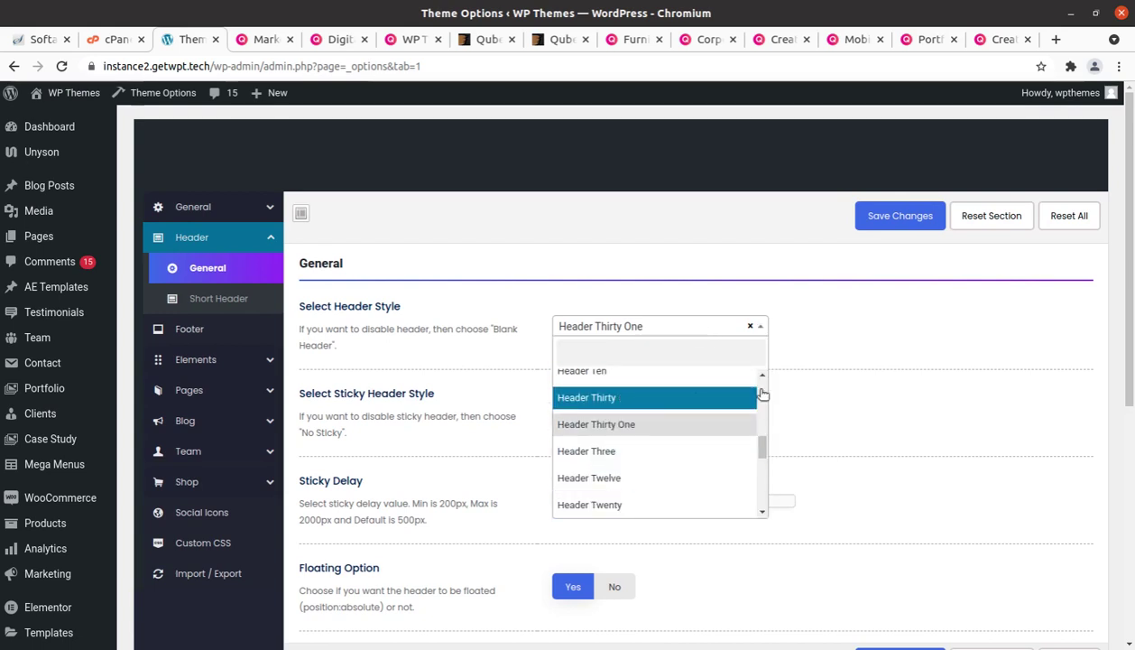
pyautogui.click(822, 383)
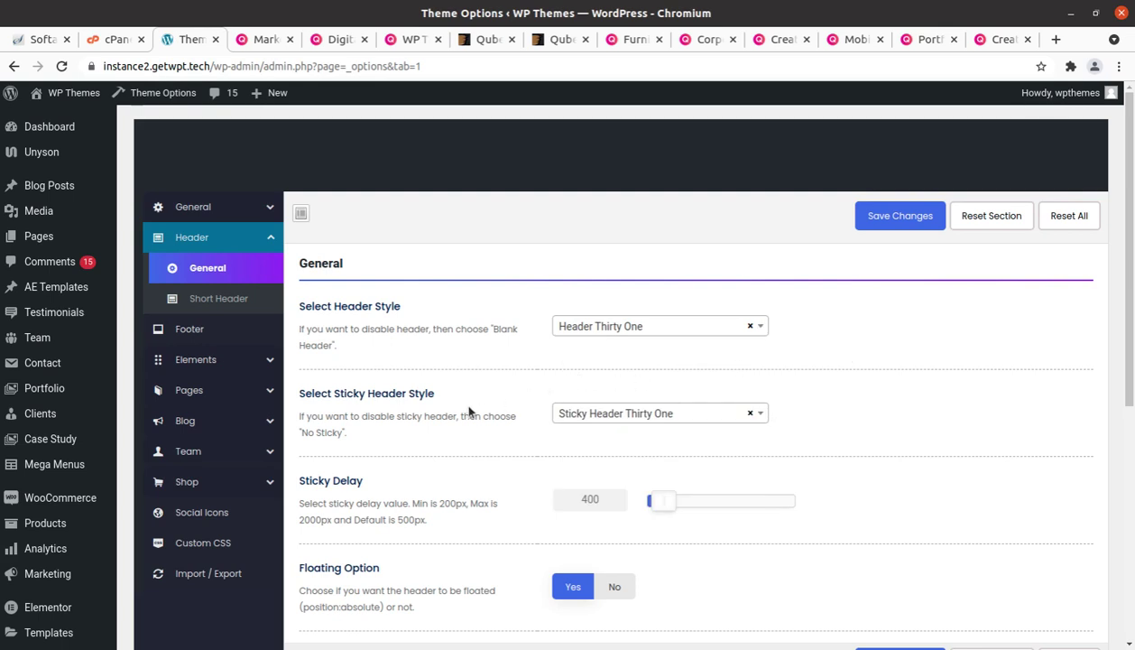
pyautogui.scroll(-2, 406, 454)
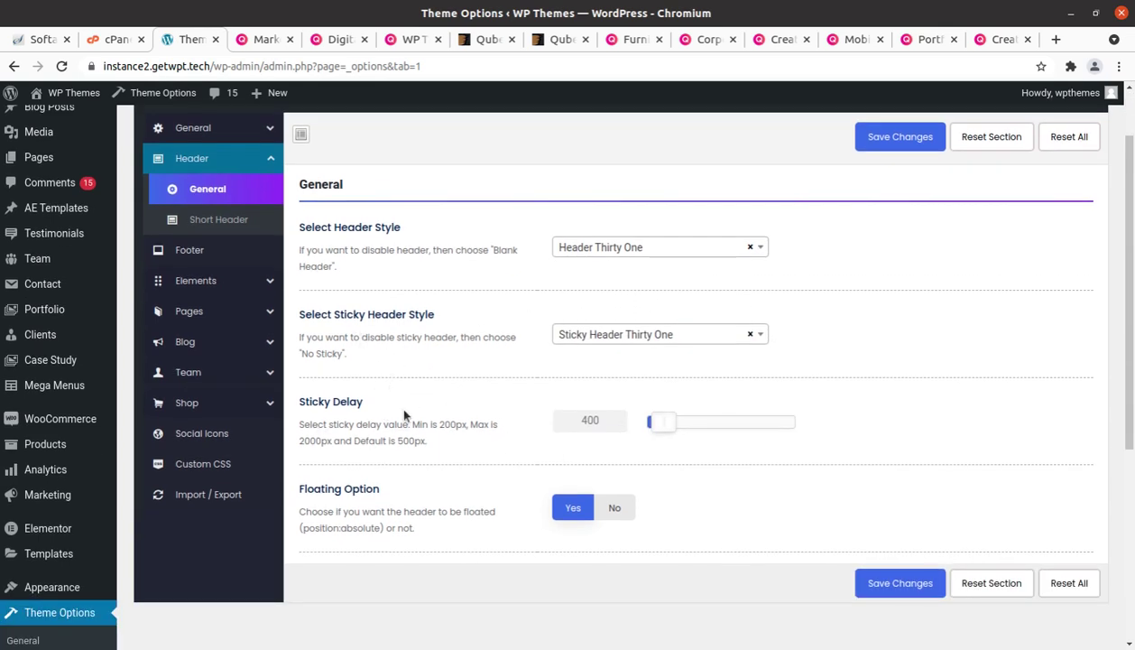
pyautogui.scroll(-1, 522, 514)
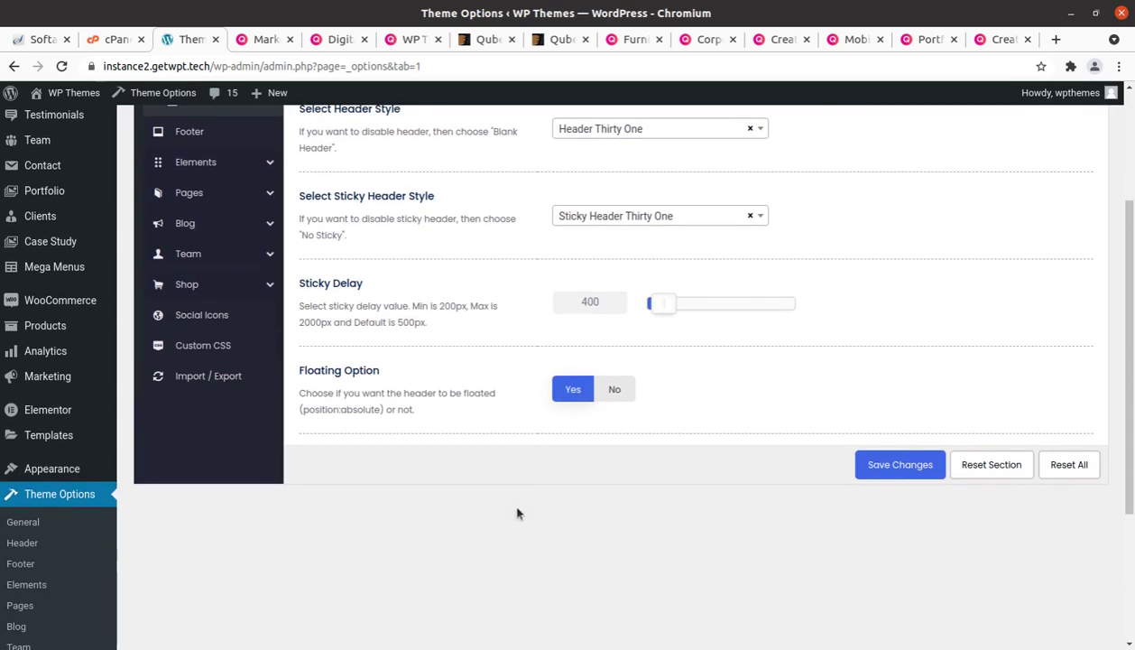
pyautogui.scroll(2, 522, 514)
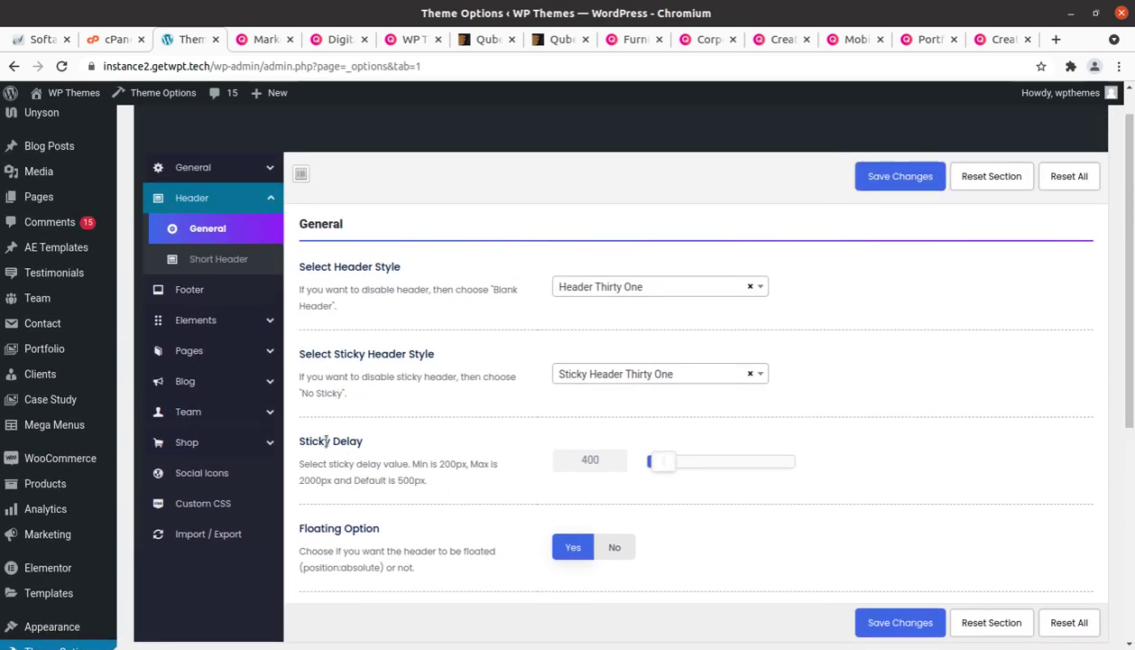
# Examine the Short Header options, from the header type and inner page banner settings down to the breadcrumb settings.
pyautogui.click(213, 263)
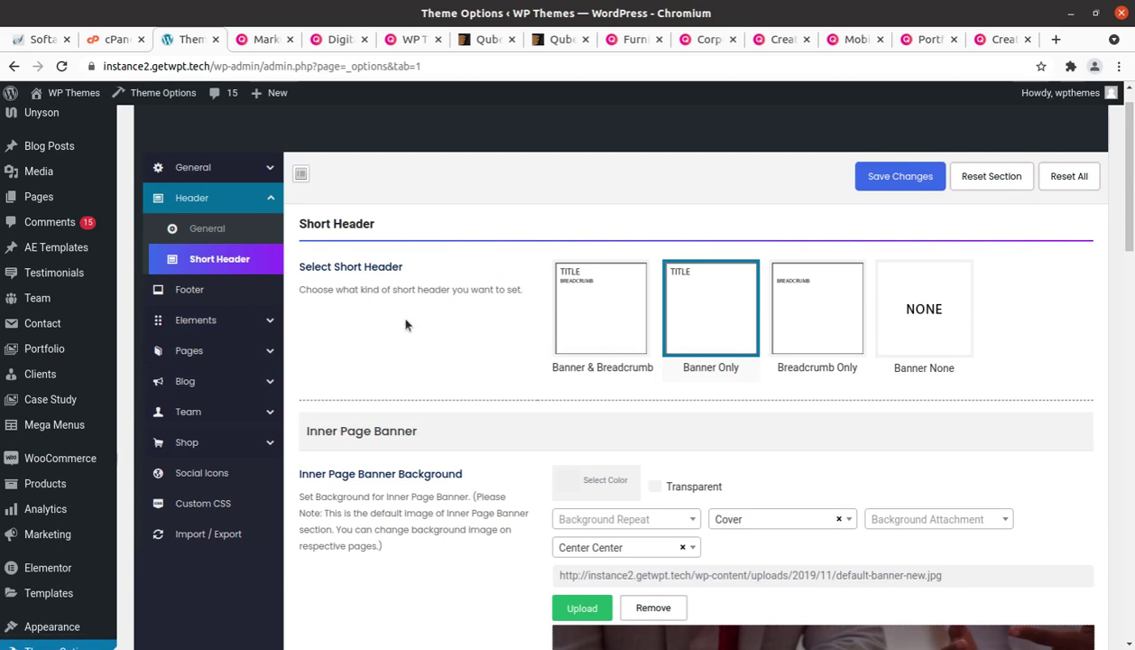
pyautogui.scroll(-3, 669, 506)
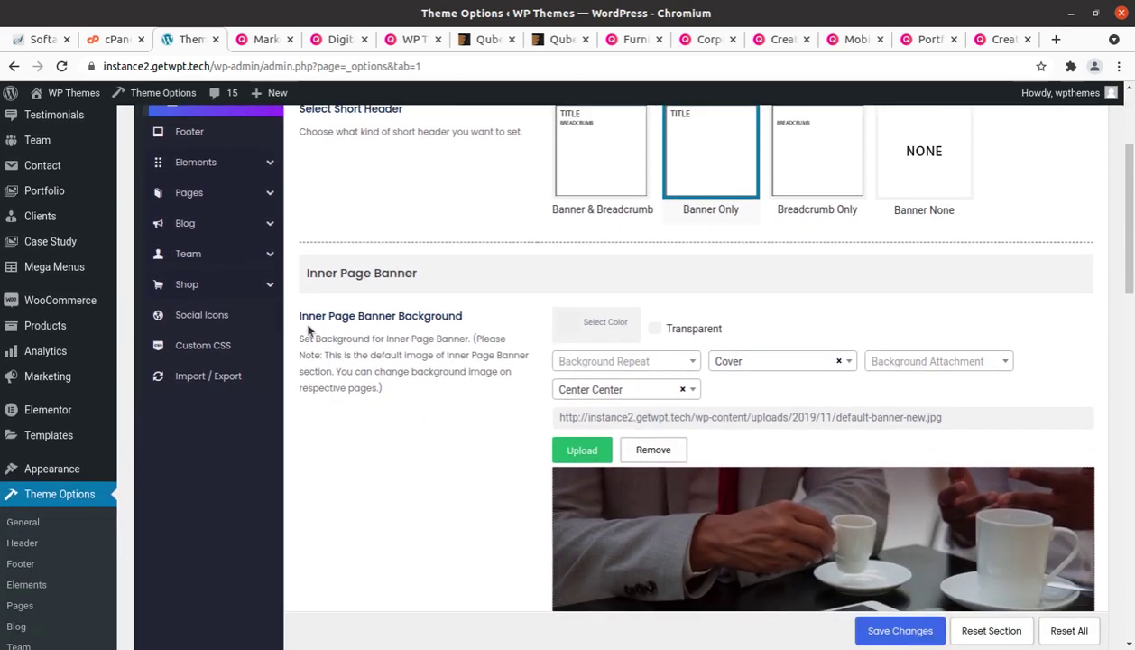
pyautogui.scroll(-8, 698, 398)
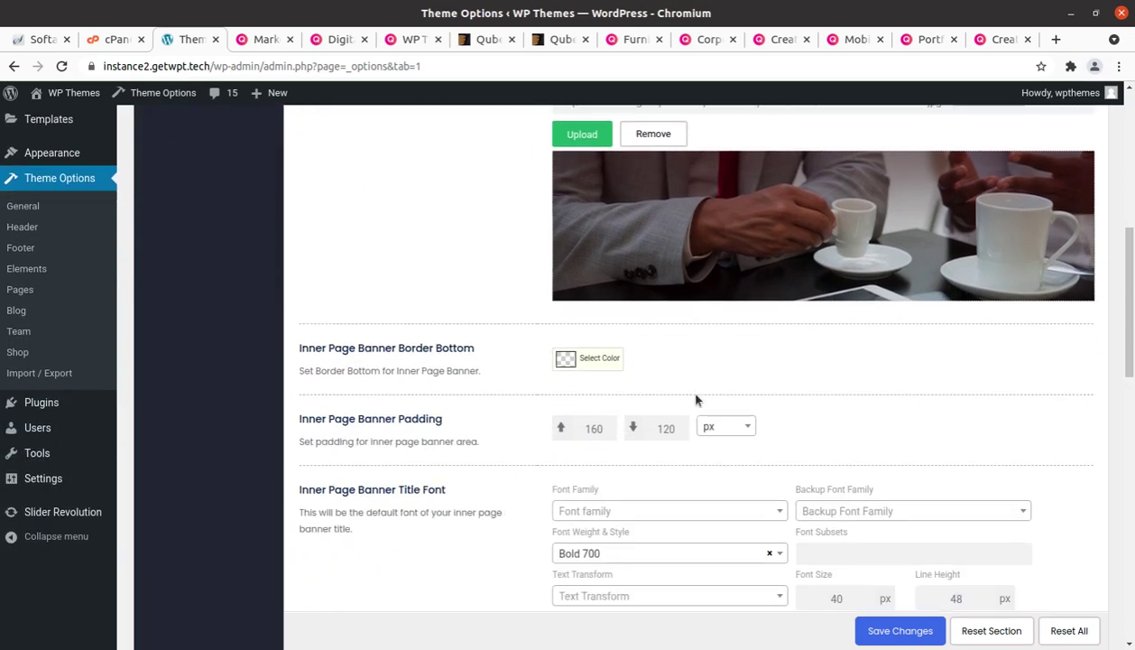
pyautogui.scroll(-15, 698, 398)
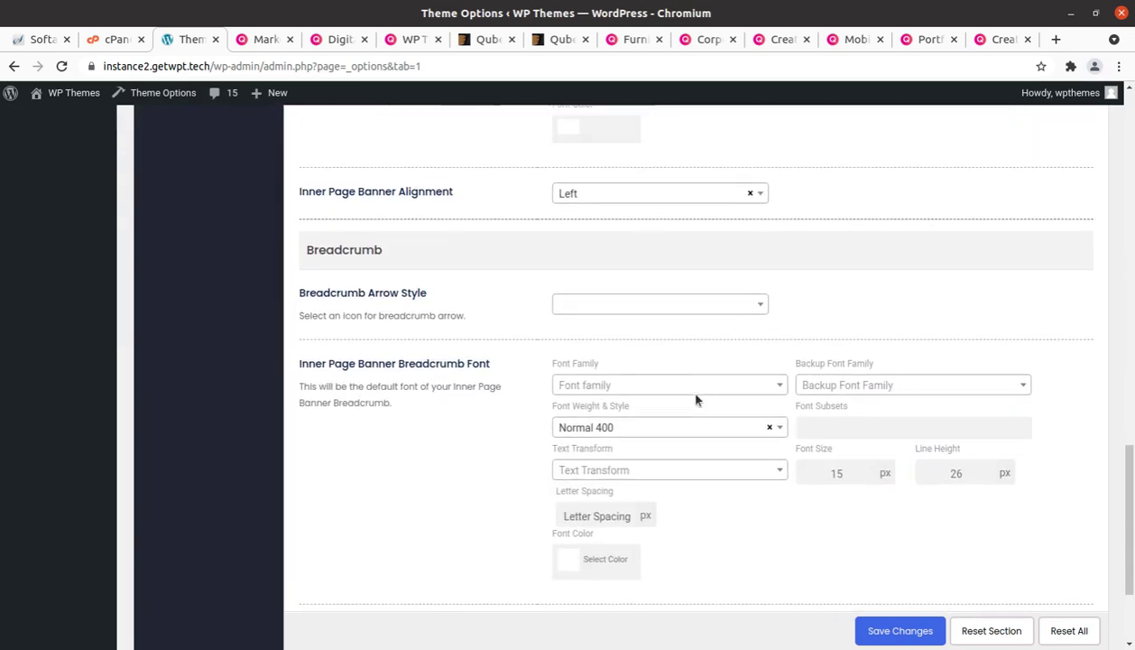
pyautogui.scroll(12, 456, 411)
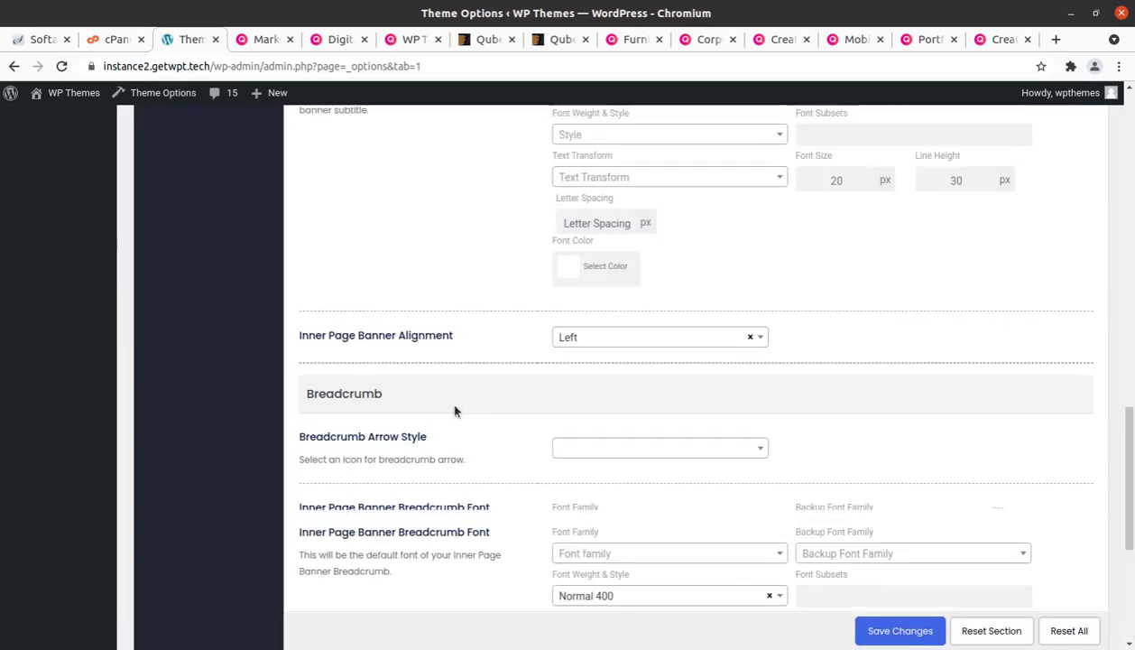
pyautogui.scroll(15, 455, 411)
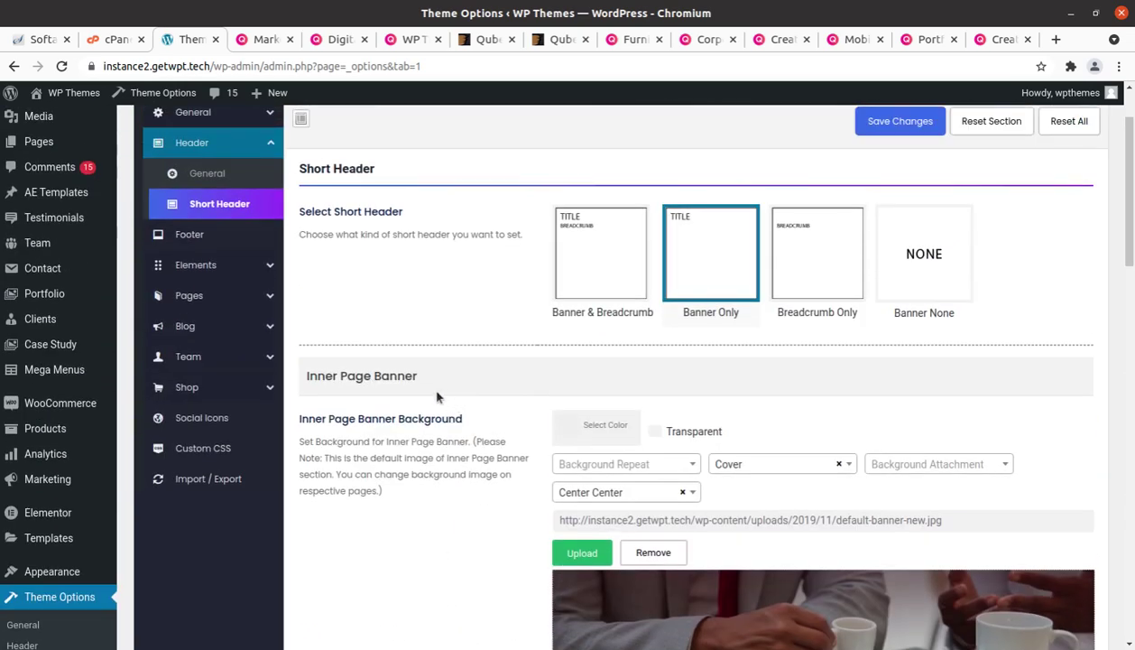
# Review the Footer options, including the footer style, the available Elementor section templates and the stucking option, keeping the current template.
pyautogui.click(190, 233)
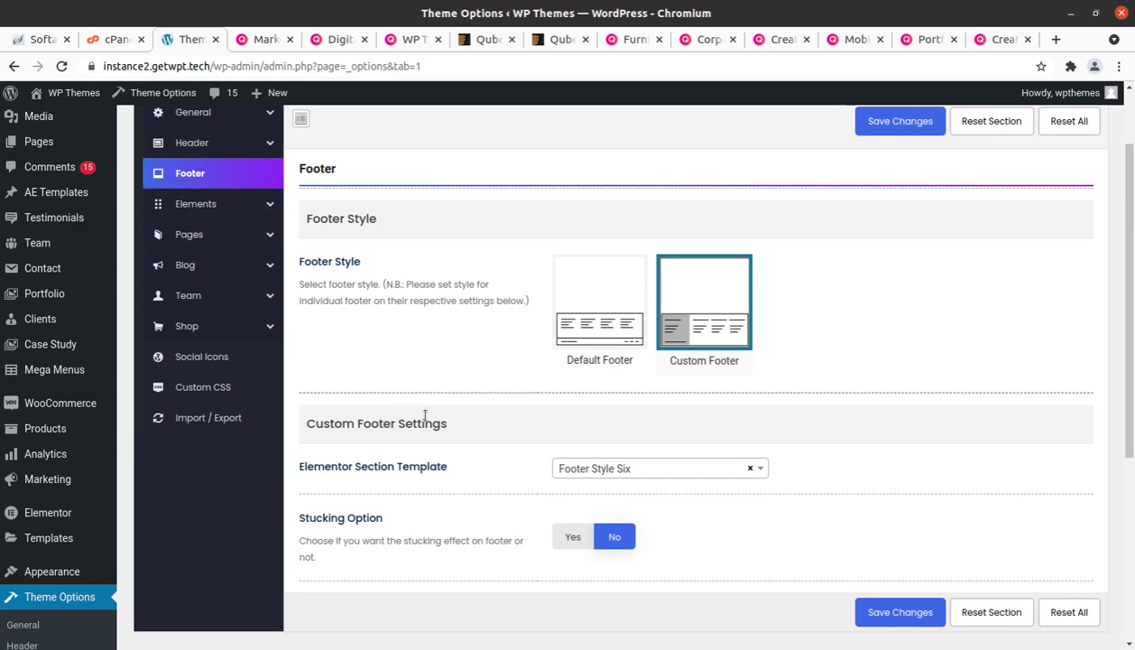
pyautogui.scroll(2, 425, 415)
pyautogui.scroll(-2, 586, 469)
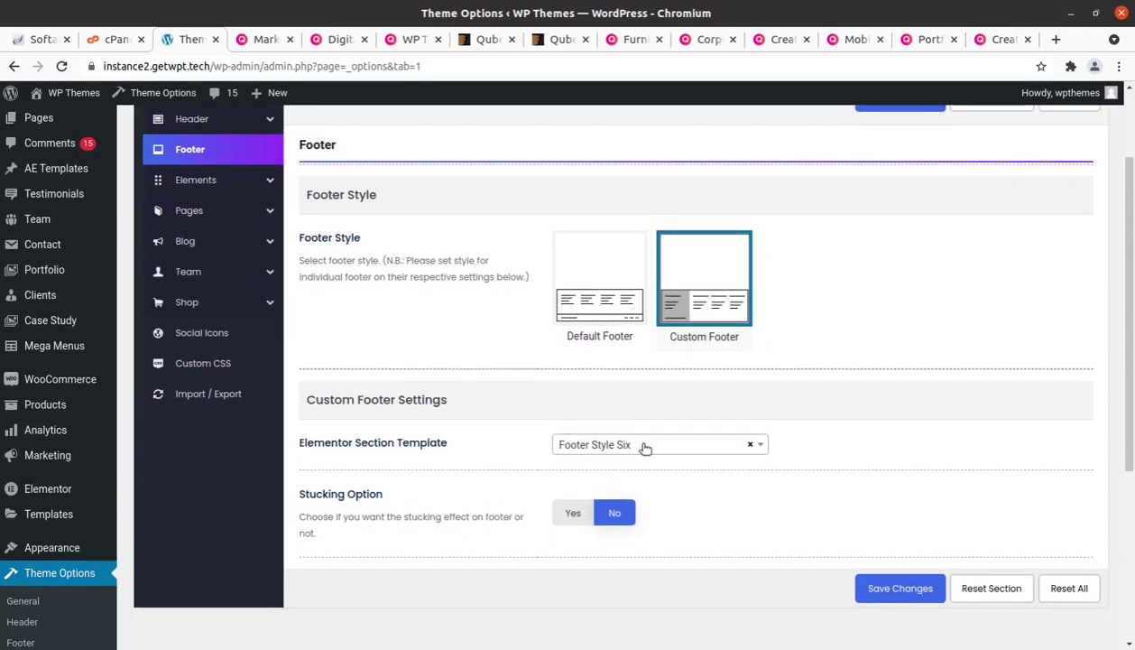
pyautogui.click(642, 446)
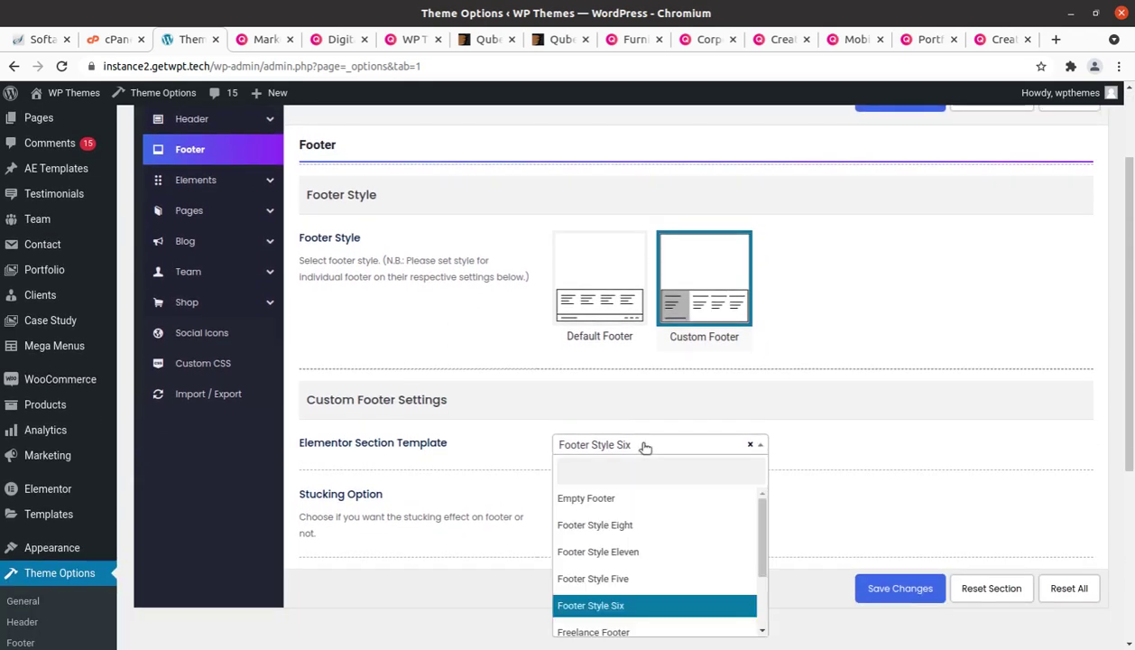
pyautogui.click(453, 623)
pyautogui.scroll(3, 304, 509)
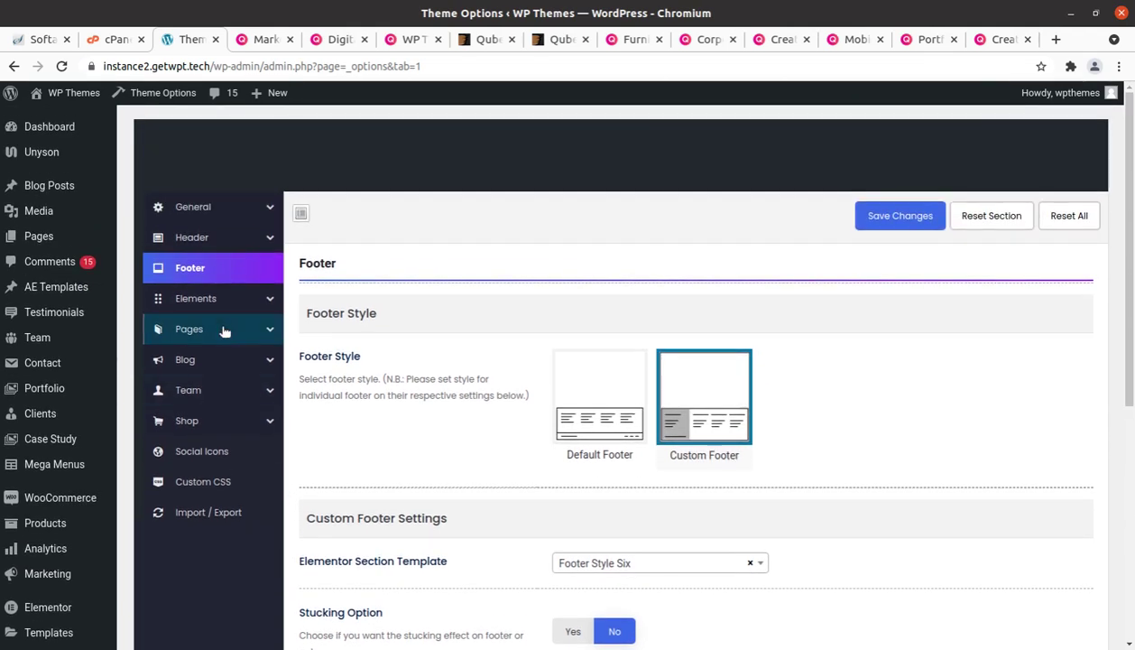
# Review the Elements options for Scroll Bar and Button, including button padding, colors, borders and radius.
pyautogui.click(208, 303)
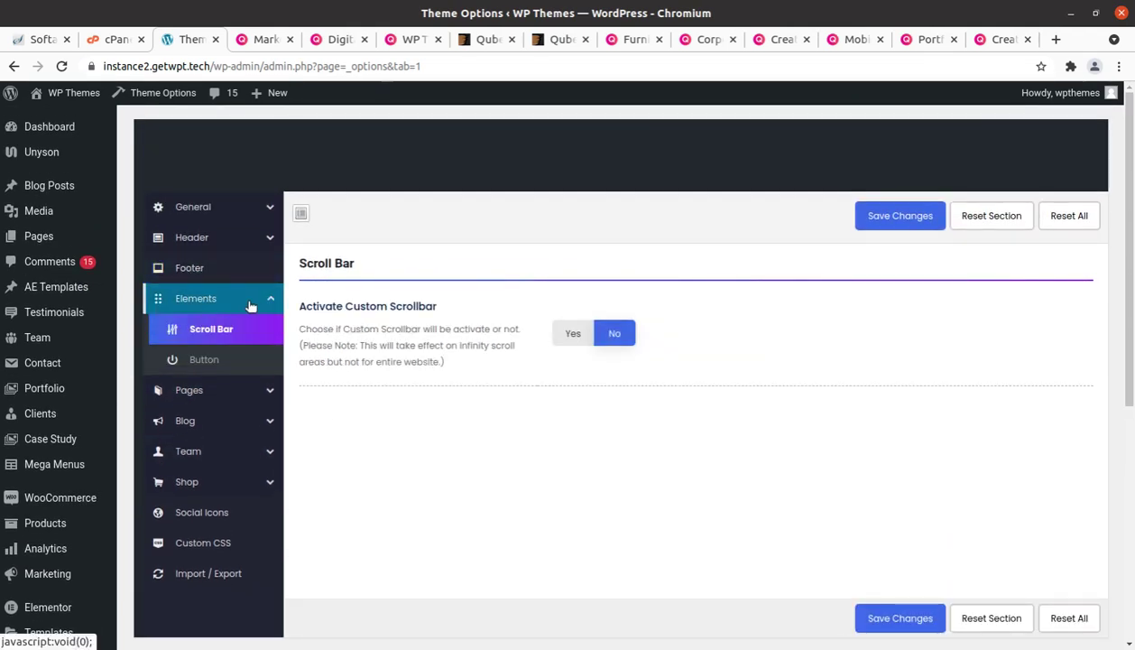
pyautogui.click(213, 360)
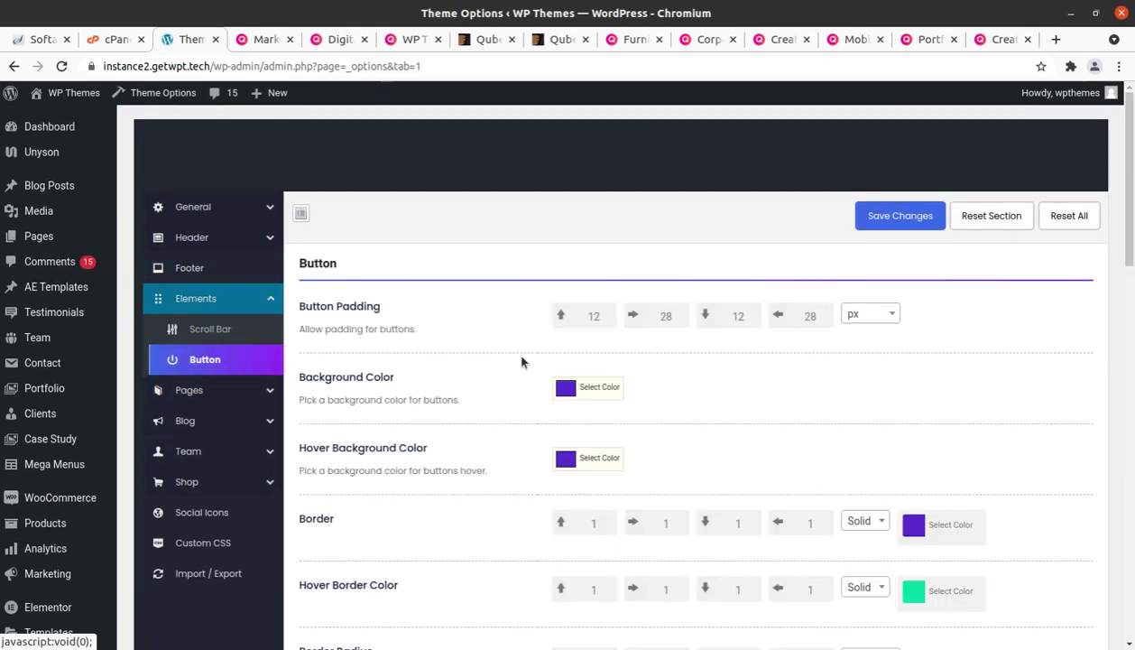
pyautogui.scroll(-1, 769, 408)
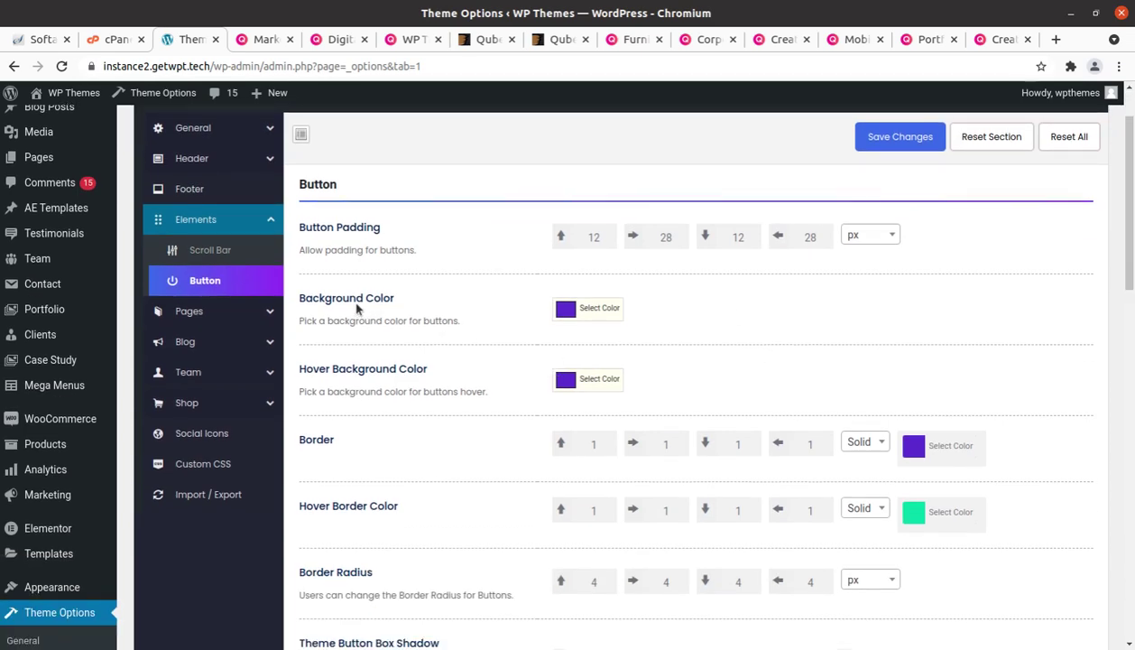
# Look through the Pages options for Error 404, Maintenance Mode, Coming Soon and Search.
pyautogui.click(231, 316)
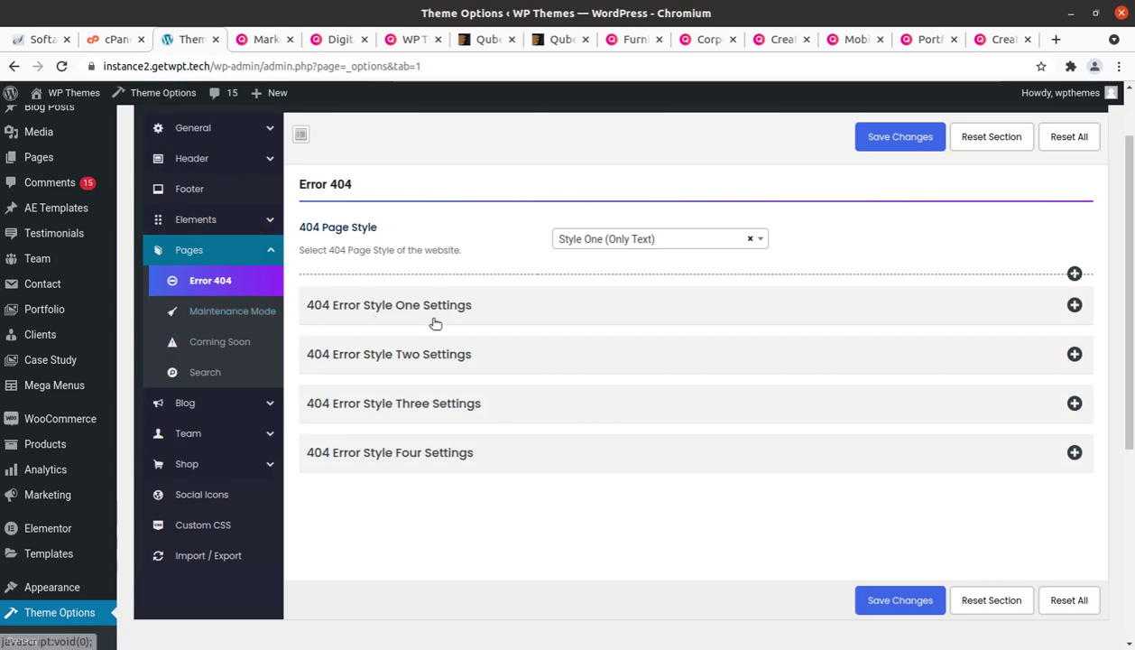
pyautogui.click(231, 310)
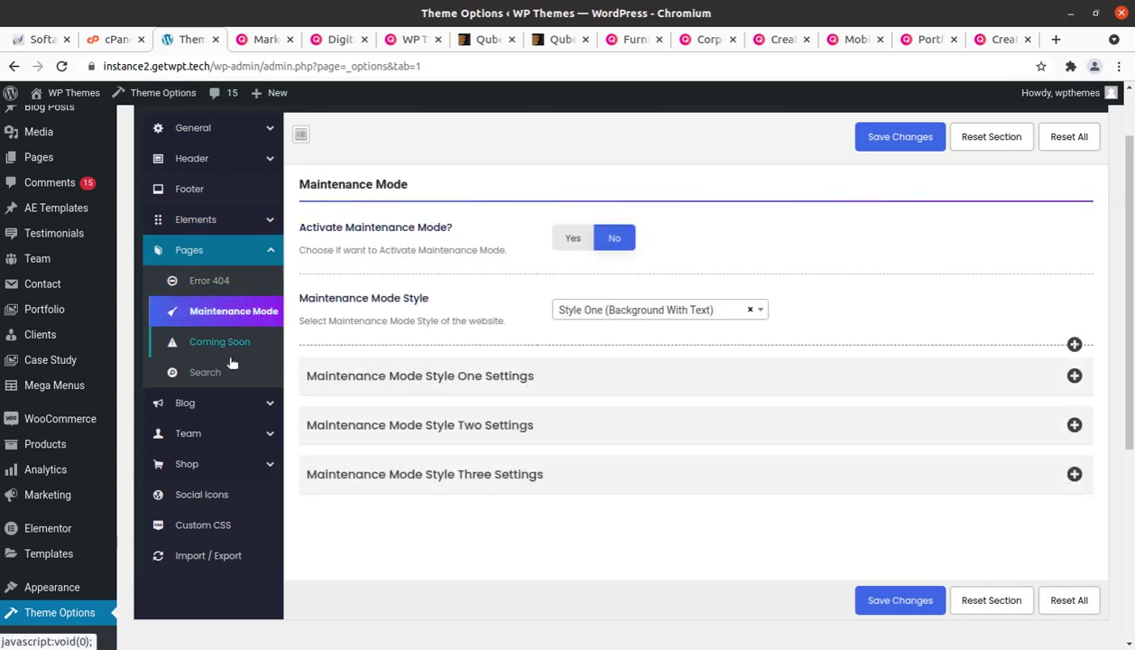
pyautogui.click(225, 342)
pyautogui.click(232, 381)
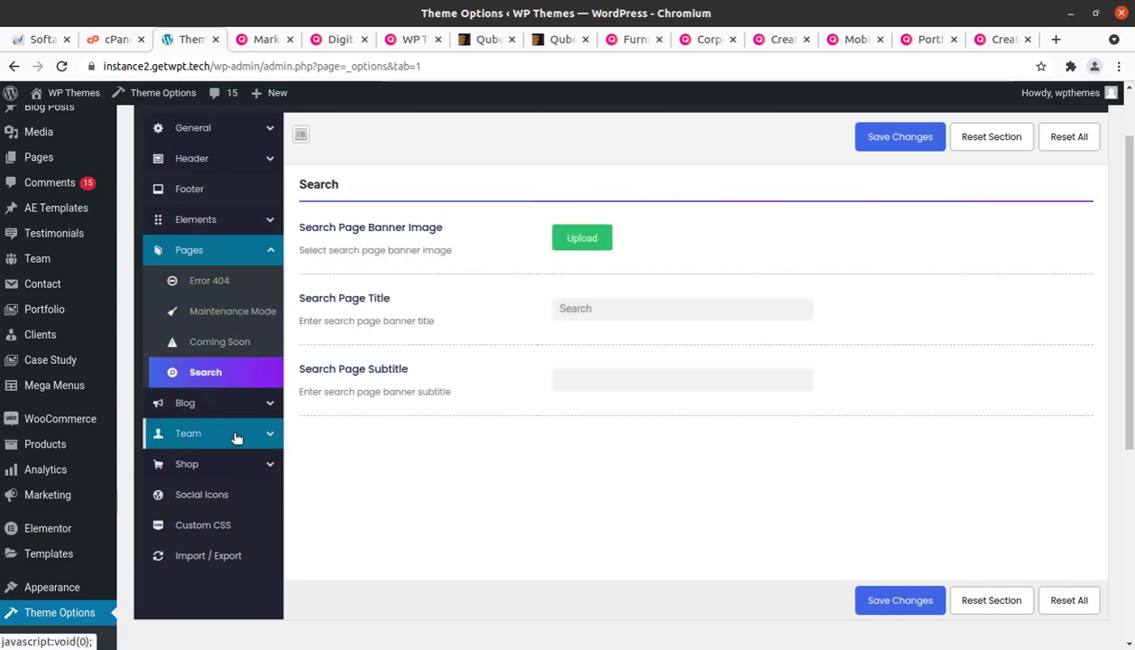
# Review the Blog options for Blog Layout, Single Page Layout and Blog Options.
pyautogui.click(216, 406)
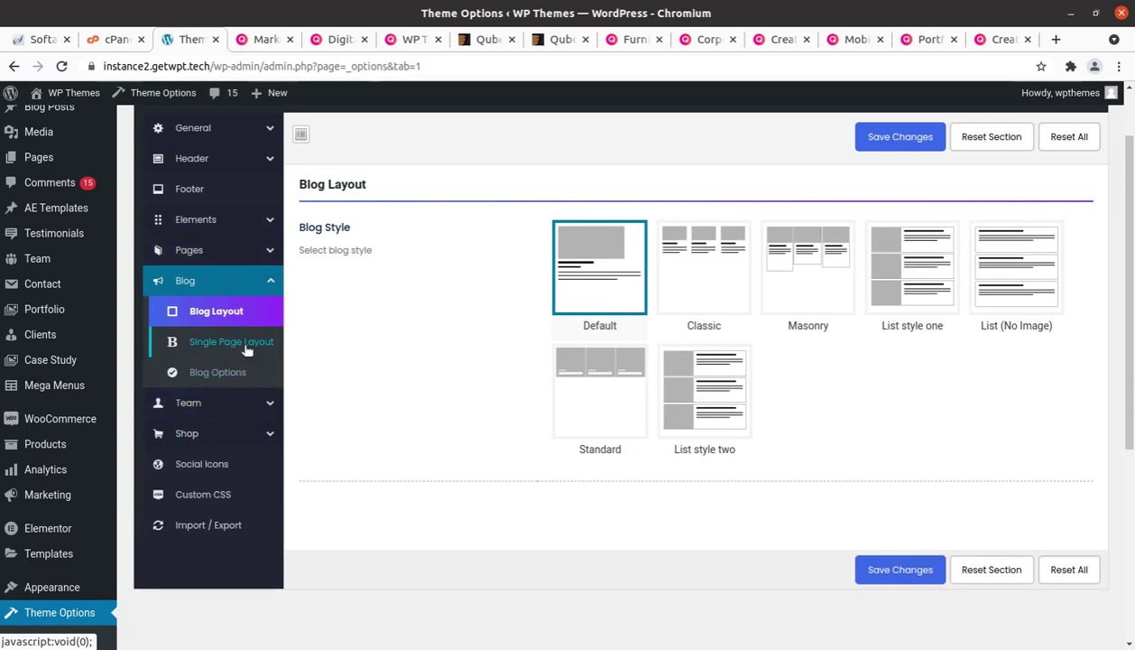
pyautogui.click(246, 348)
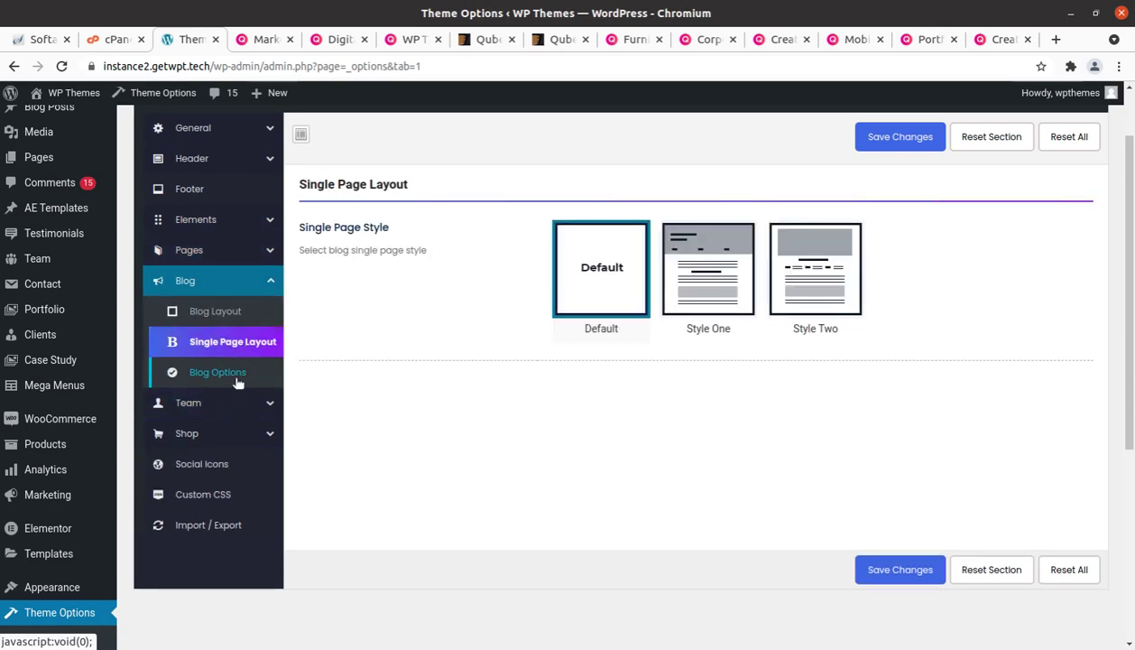
pyautogui.click(238, 379)
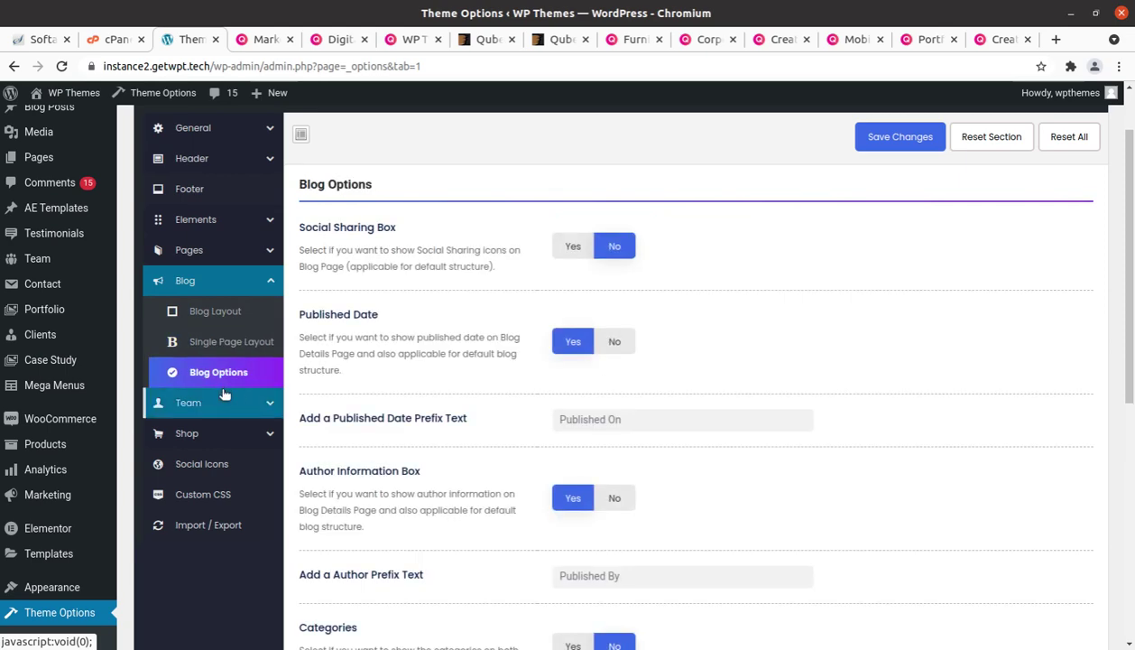
# Look through the remaining theme options for Team Details, Product Listing, Social Icons, Custom CSS and Import / Export.
pyautogui.click(213, 402)
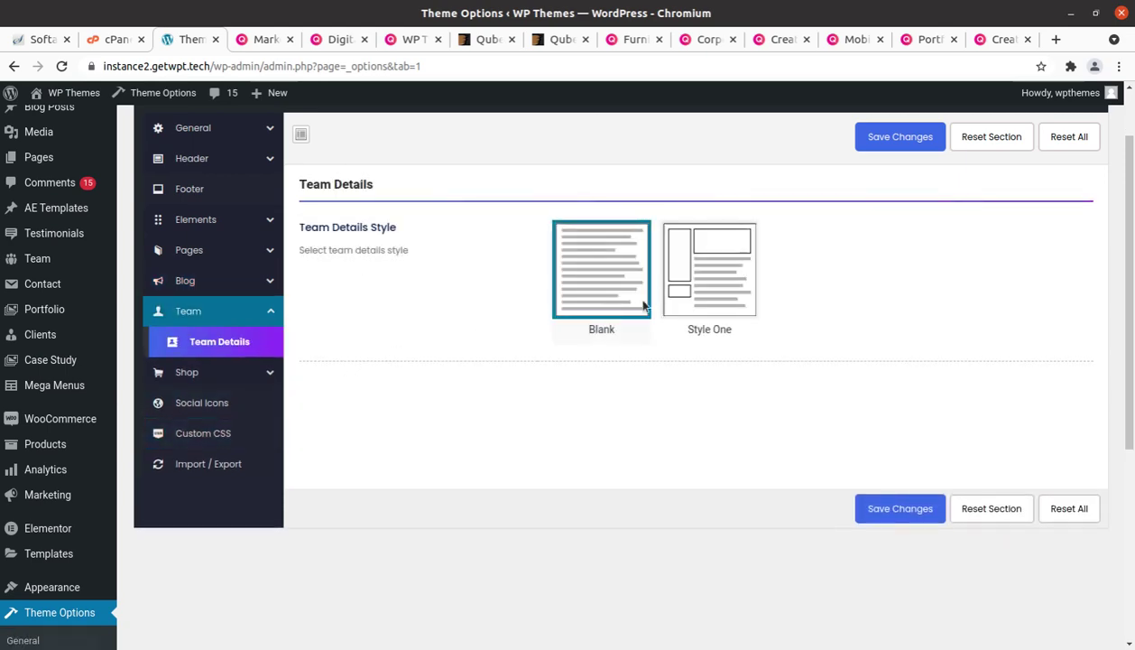
pyautogui.click(219, 373)
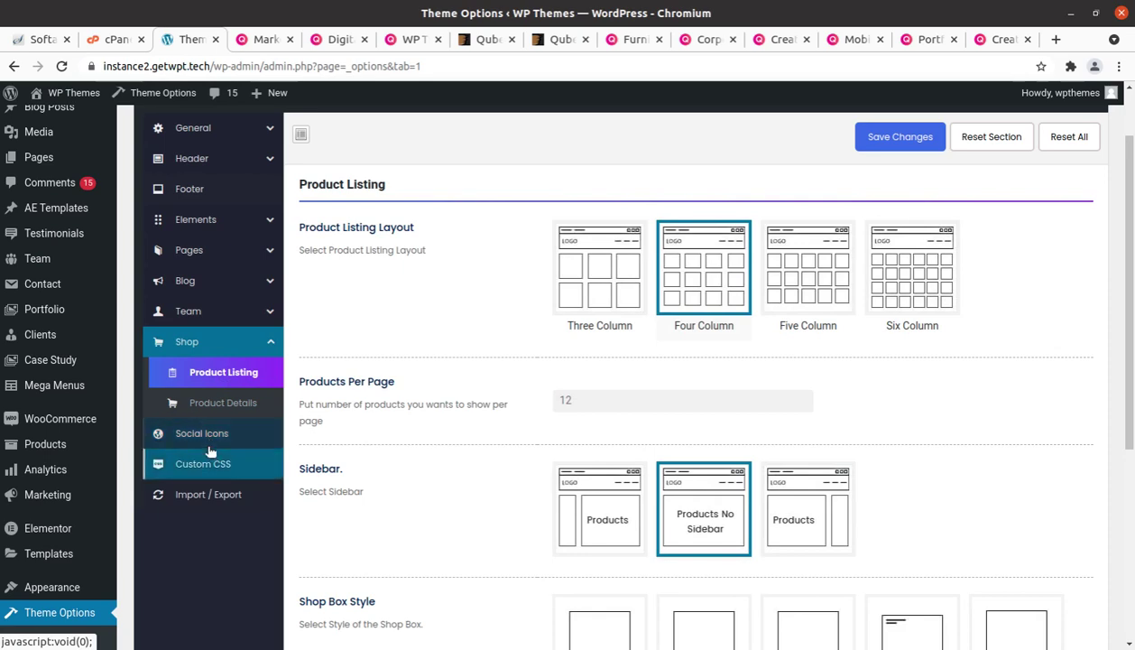
pyautogui.click(195, 435)
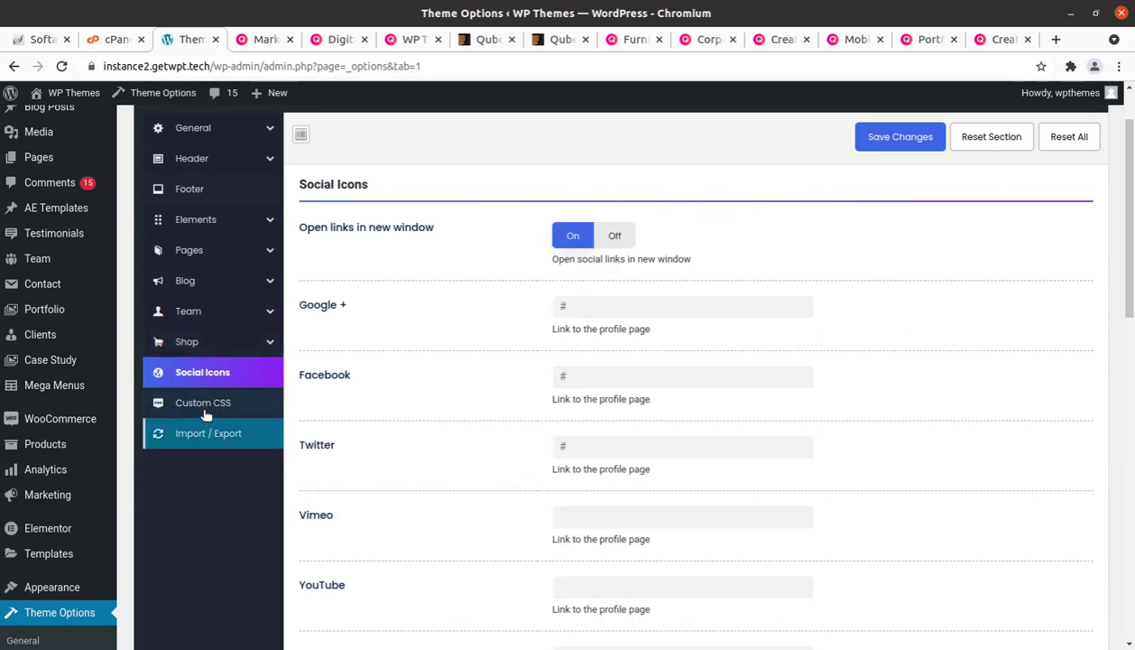
pyautogui.click(204, 408)
pyautogui.click(204, 437)
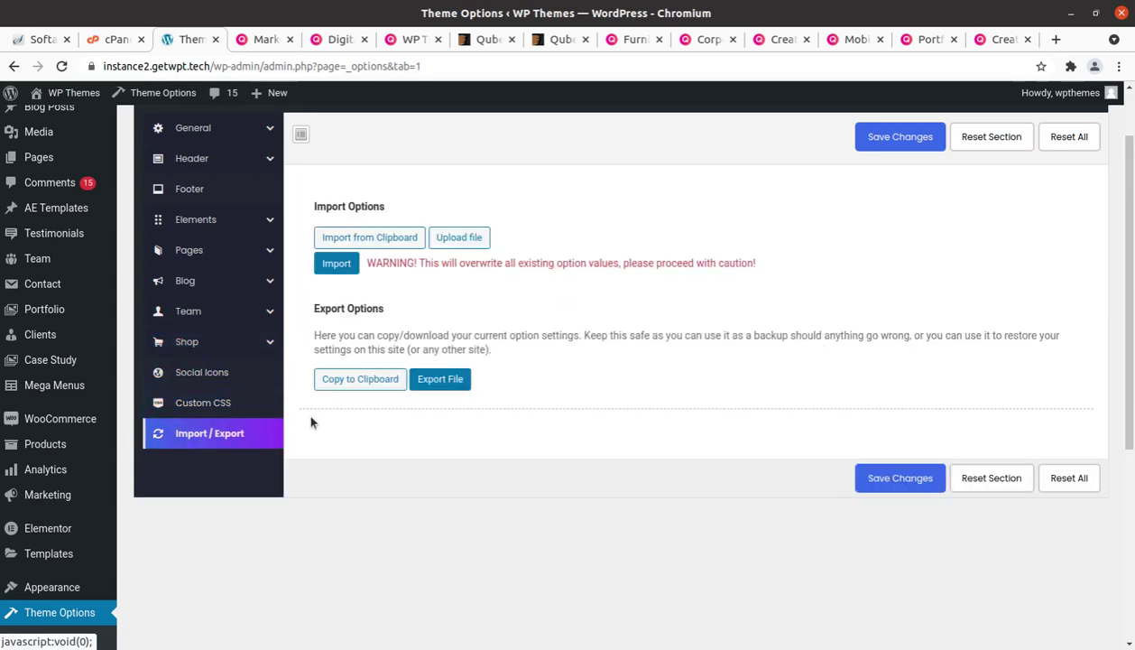
# Return to the General theme options and check the layout type and body background settings.
pyautogui.scroll(2, 316, 423)
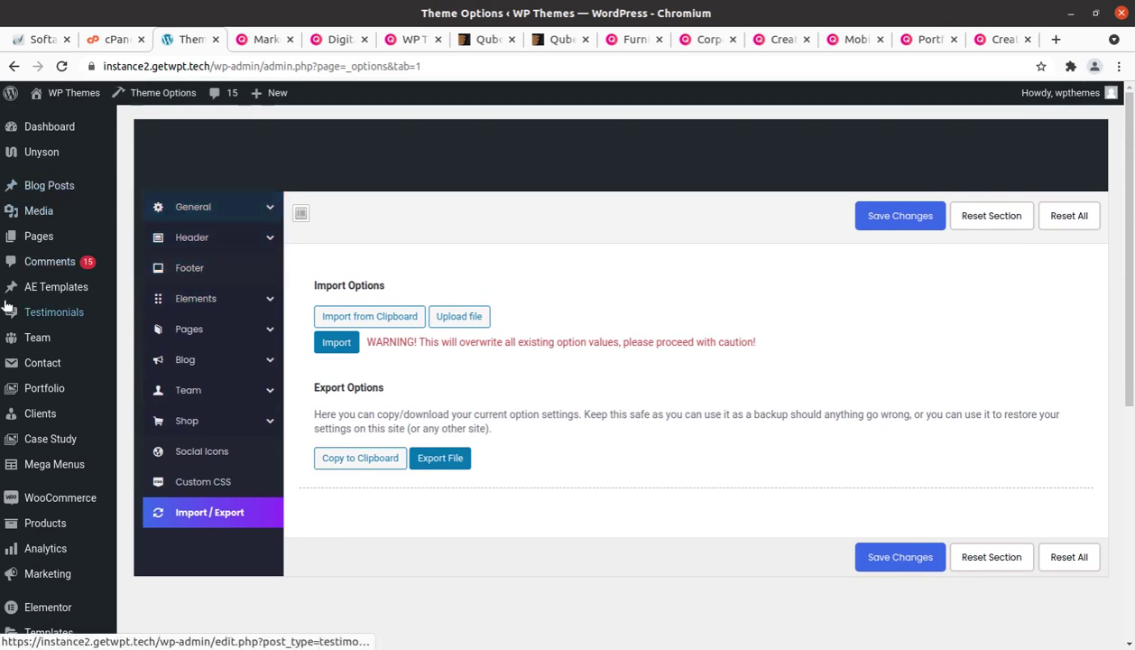
pyautogui.click(192, 209)
pyautogui.scroll(-3, 424, 466)
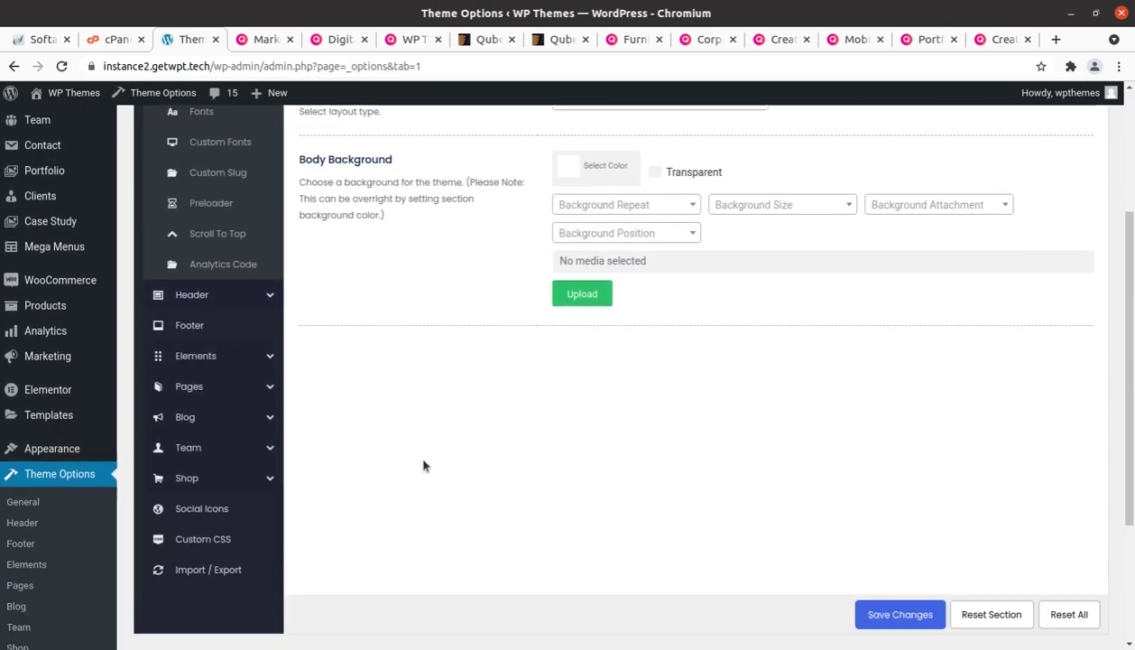
pyautogui.scroll(3, 424, 466)
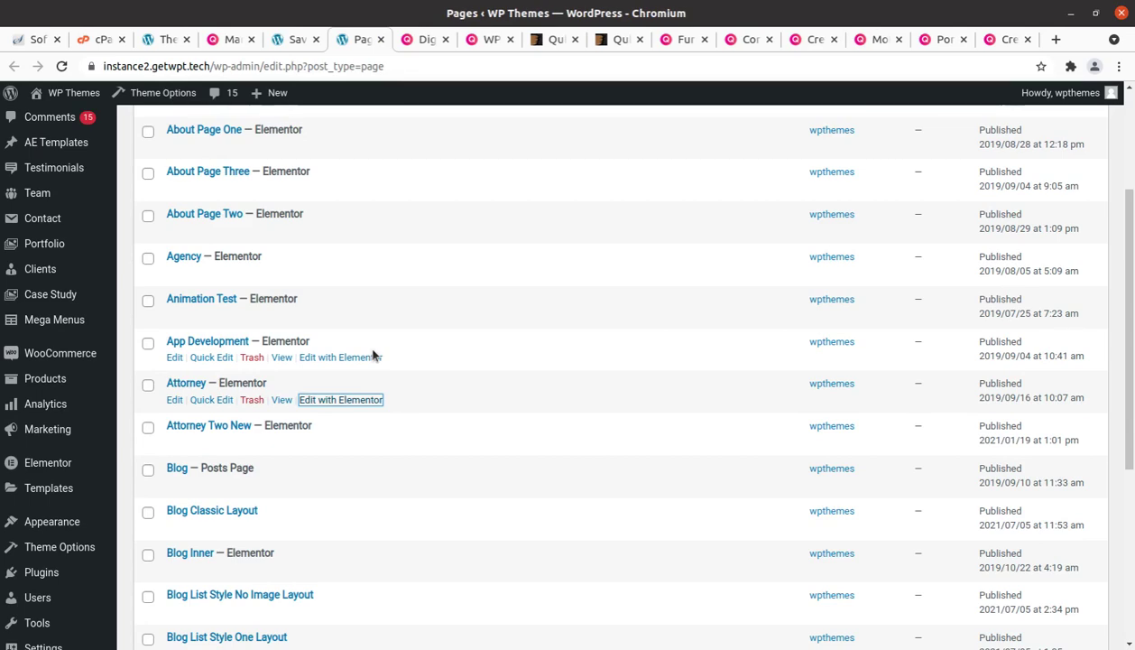
# Close the Digital Studio page and view the Agency page from the Pages list in a new browser tab.
pyautogui.click(424, 44)
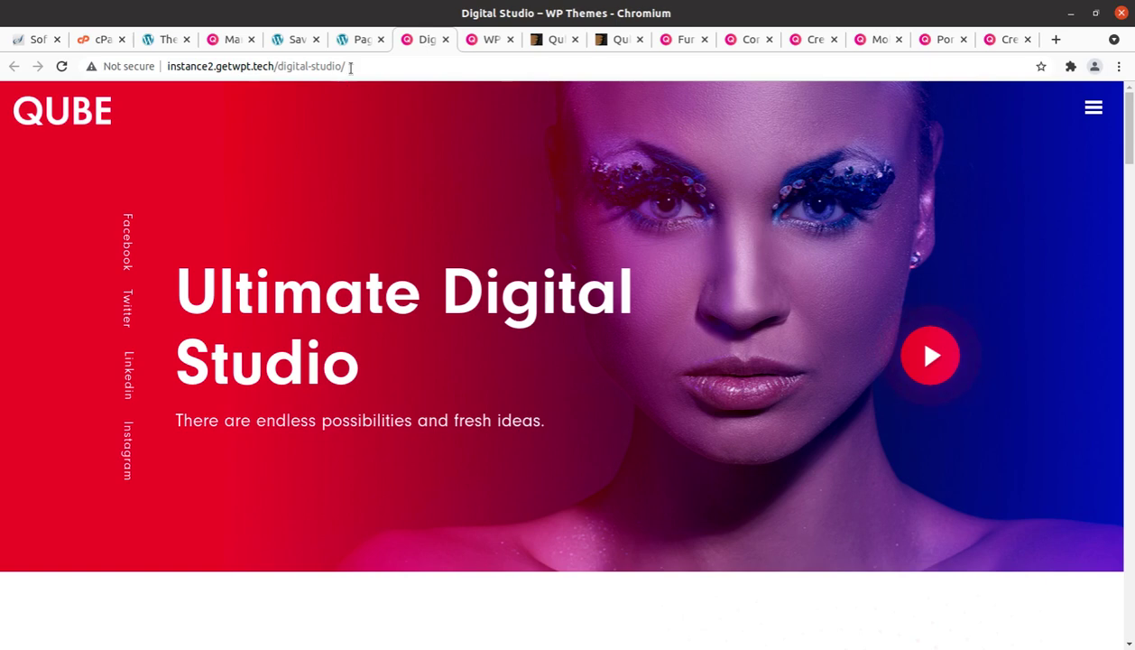
pyautogui.click(445, 40)
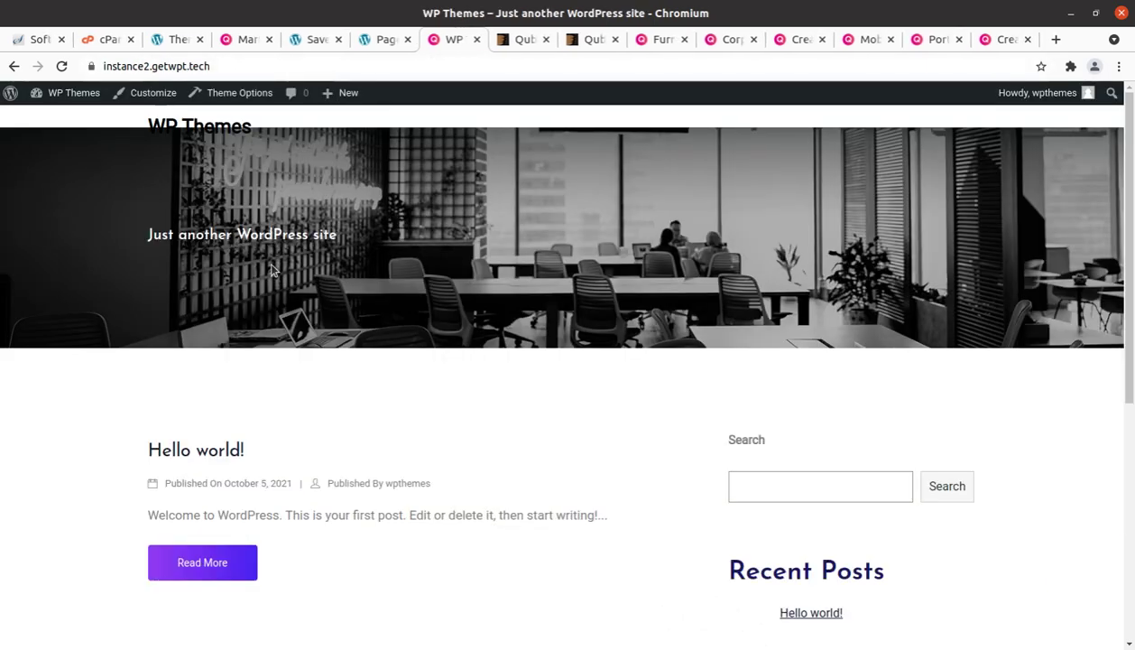
pyautogui.click(384, 40)
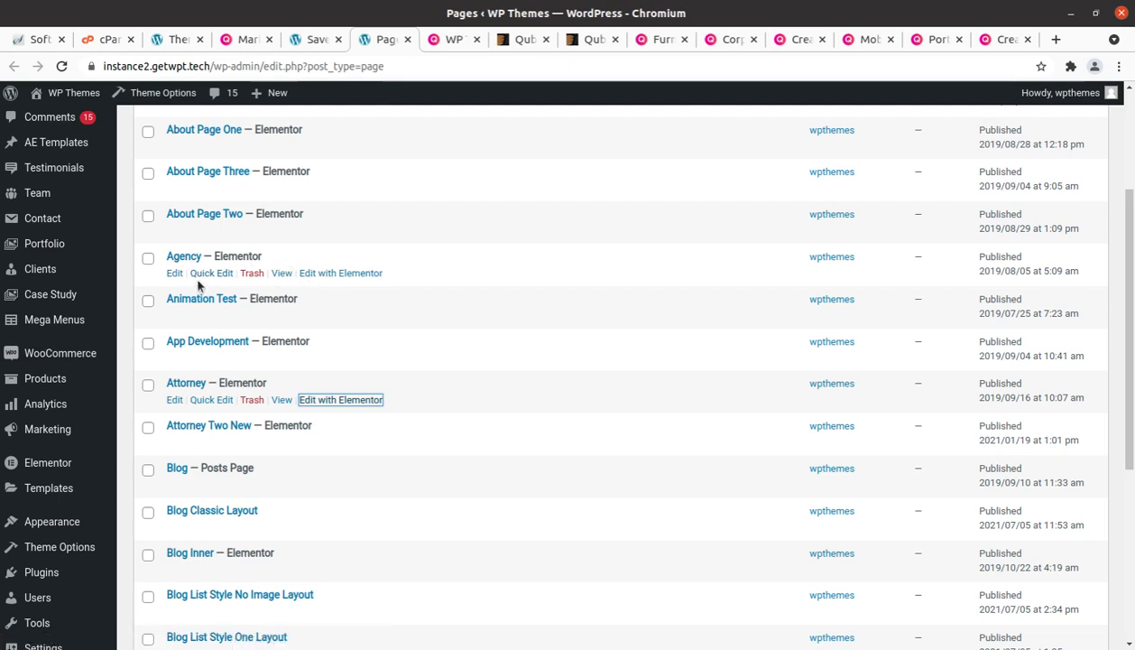
pyautogui.middleClick(282, 273)
pyautogui.click(420, 40)
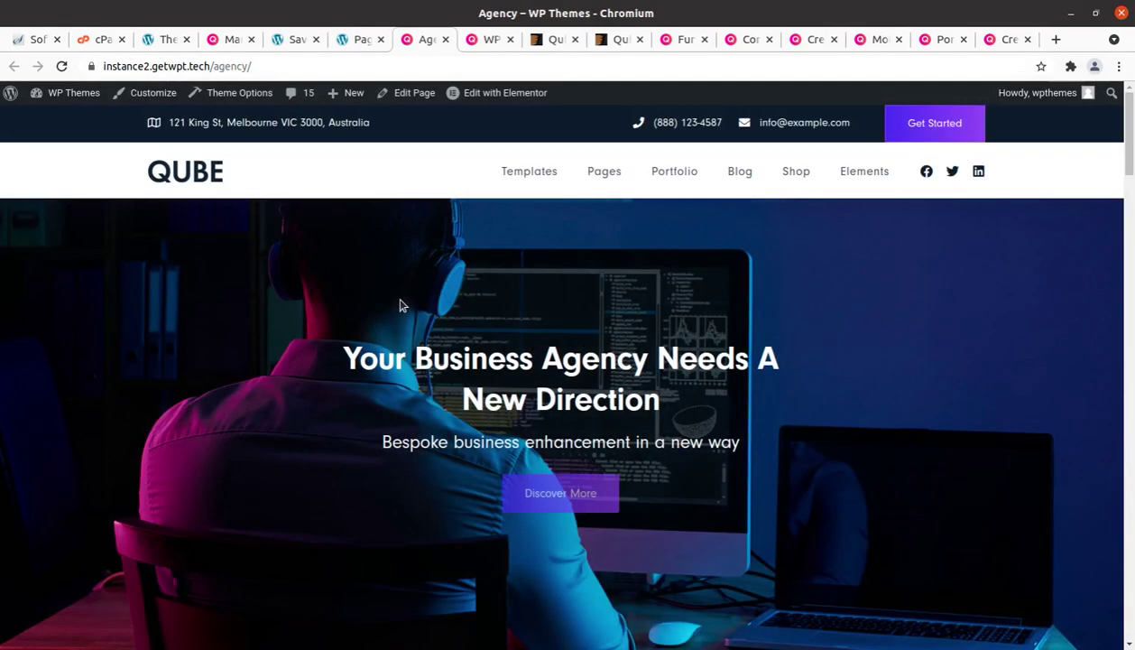
# Examine the Agency page from its header and hero banner down to the innovative strategy section.
pyautogui.scroll(-3, 344, 380)
pyautogui.scroll(-7, 344, 380)
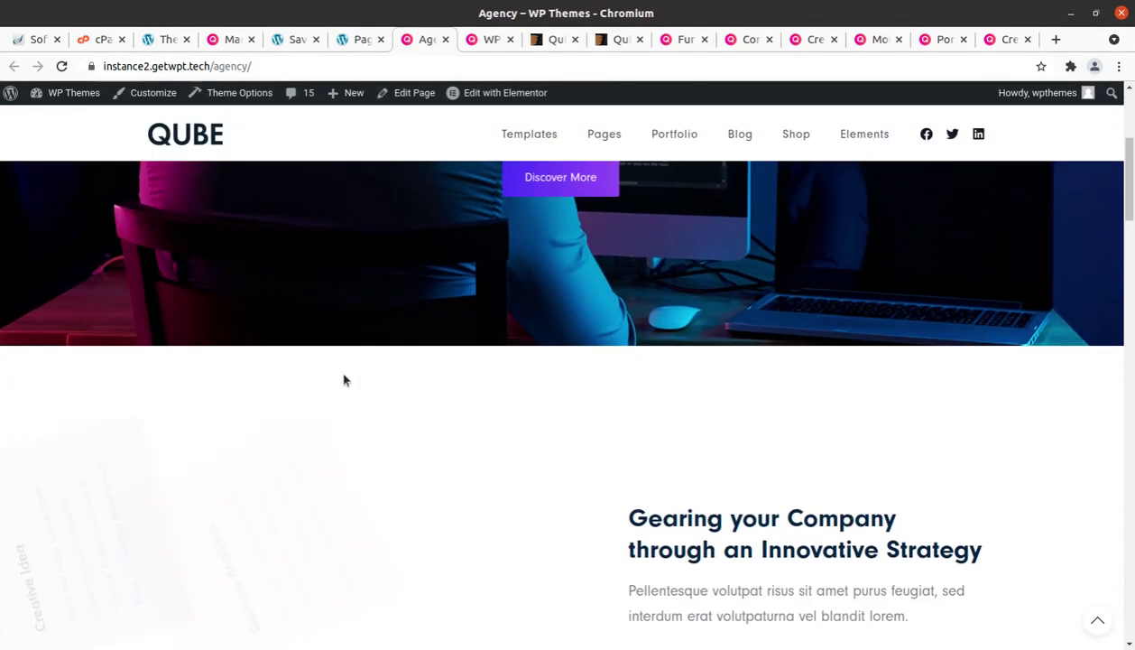
pyautogui.scroll(4, 344, 380)
pyautogui.scroll(5, 343, 380)
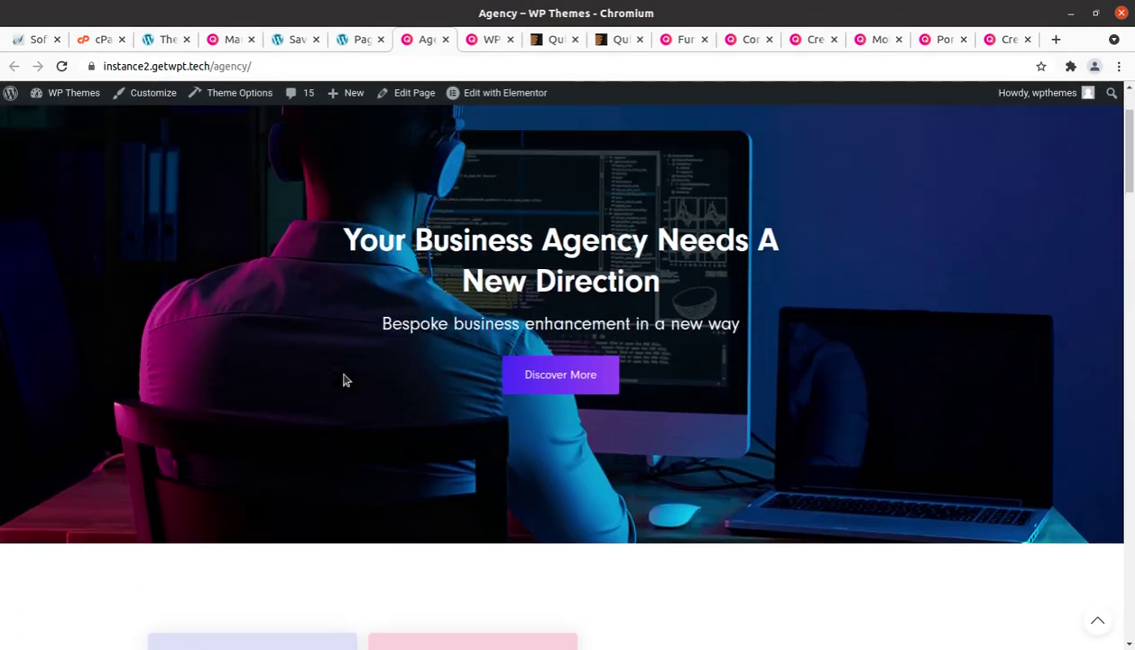
pyautogui.moveTo(747, 181)
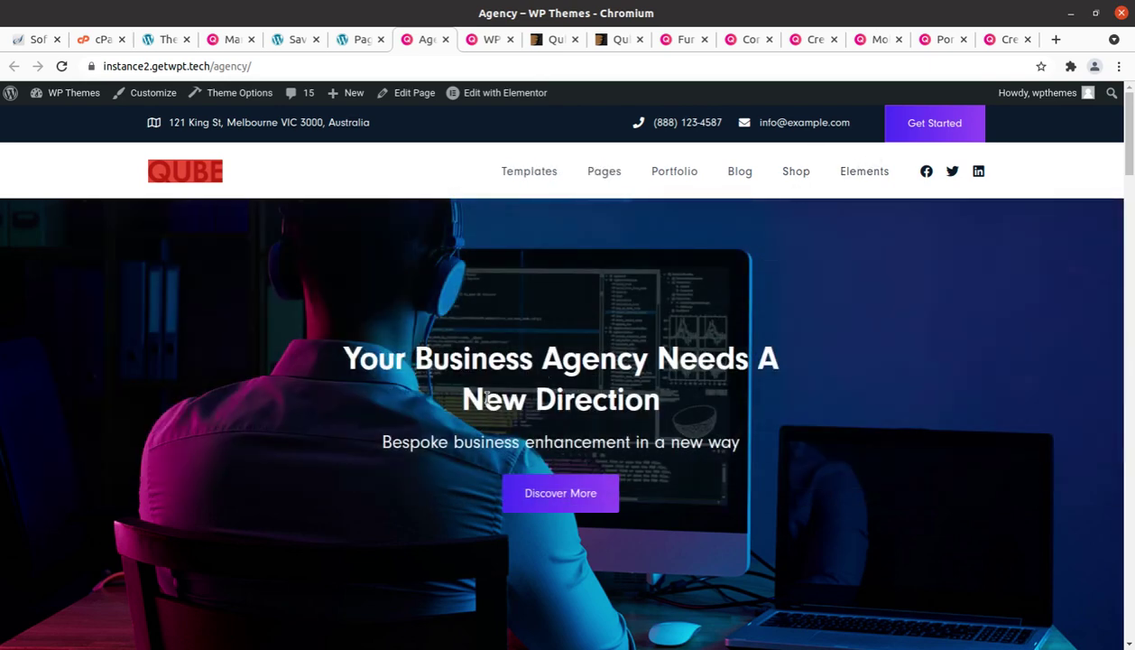
pyautogui.scroll(-3, 478, 401)
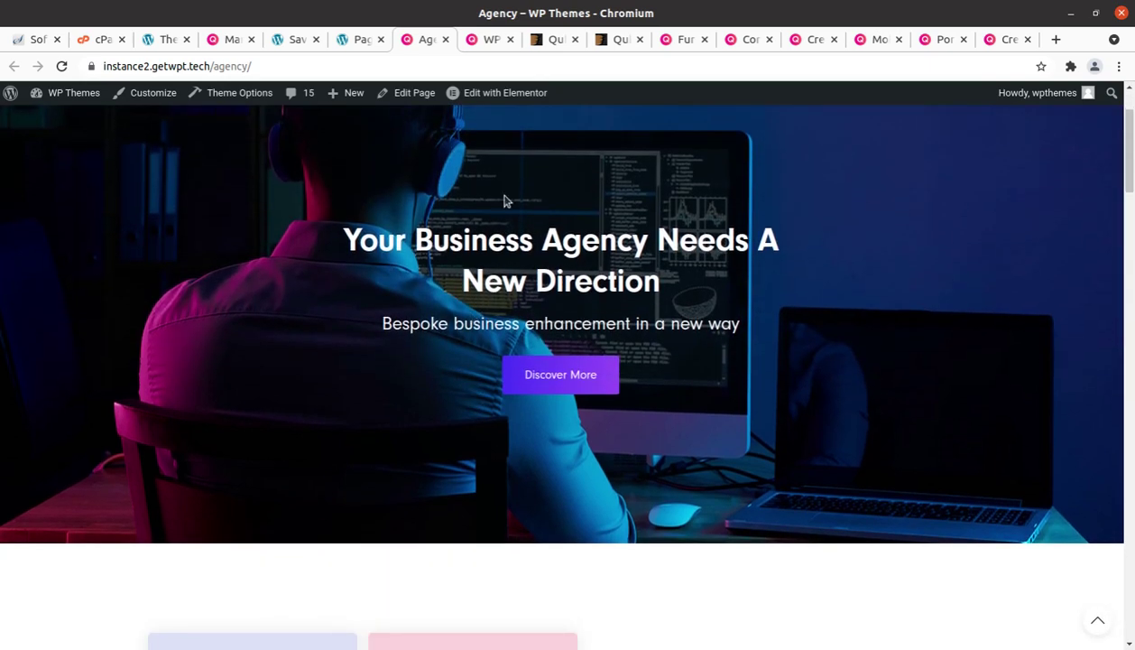
# Open the Header Twenty Three template in Elementor and inspect the settings of its logo, navigation menu and phone contact box.
pyautogui.moveTo(483, 97)
pyautogui.scroll(3, 339, 334)
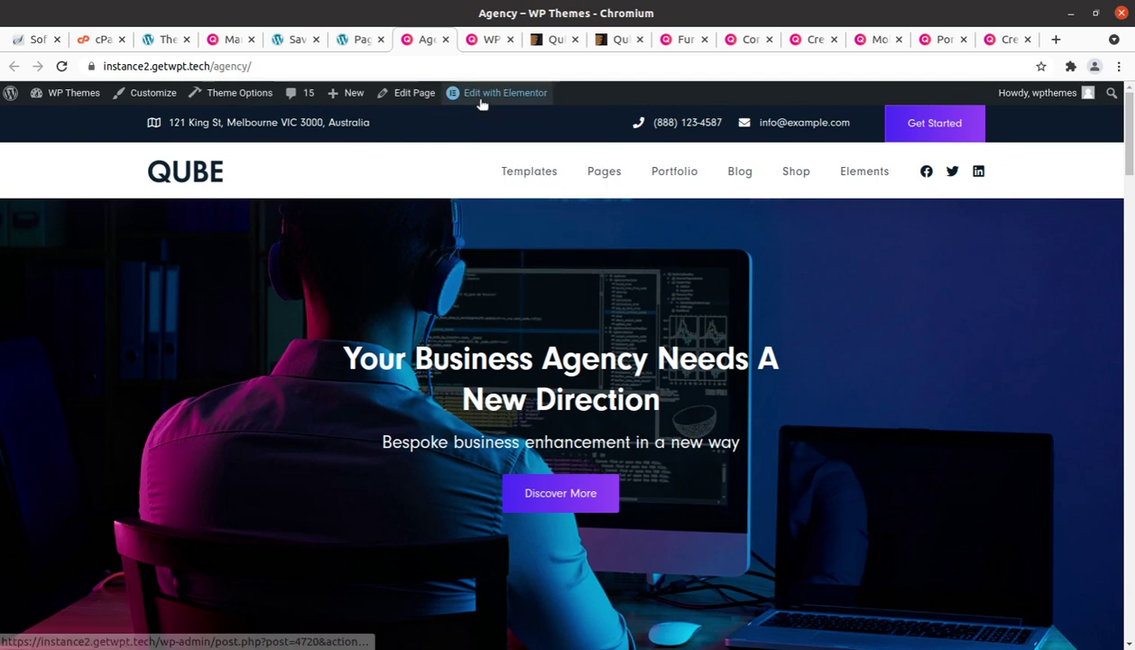
pyautogui.click(571, 202)
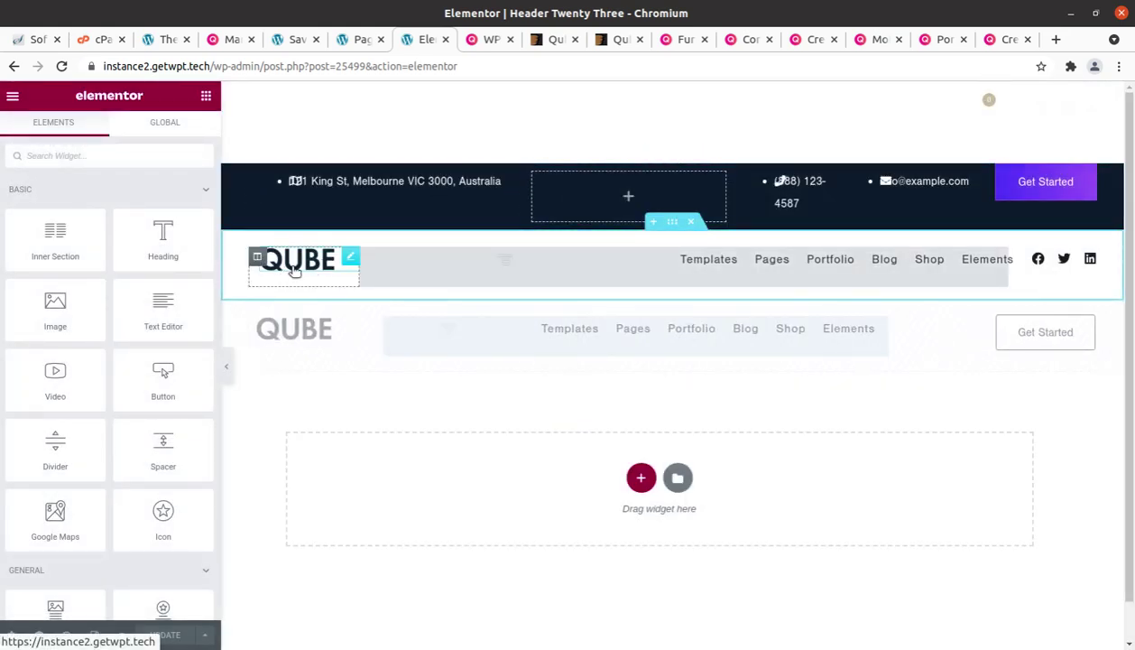
pyautogui.click(353, 259)
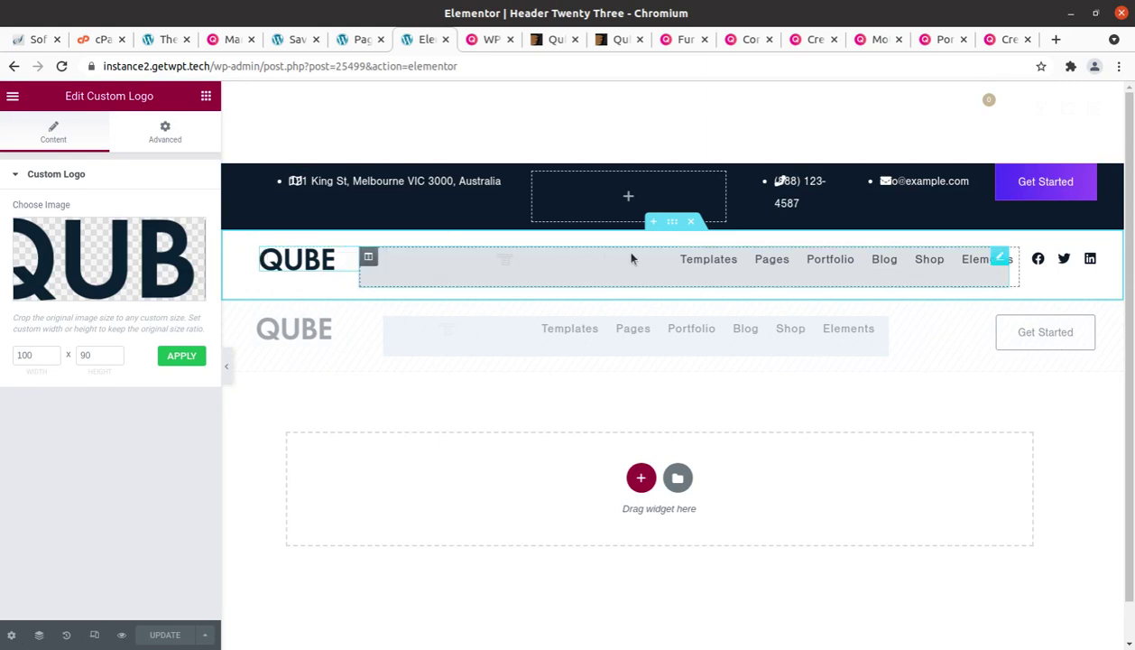
pyautogui.click(998, 258)
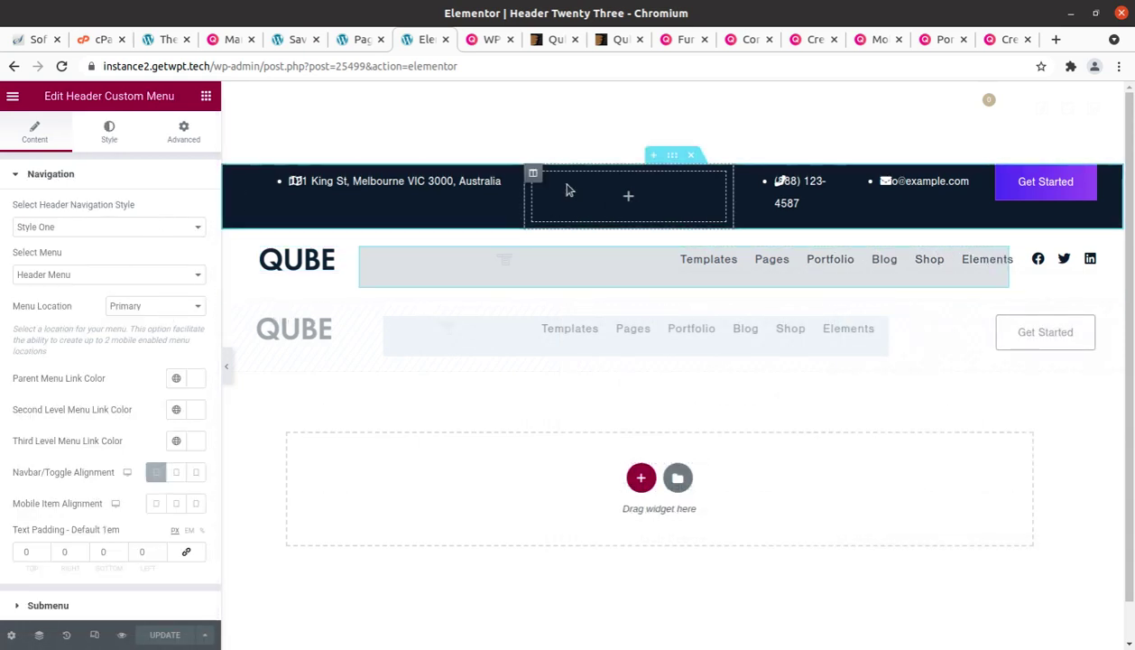
pyautogui.click(827, 183)
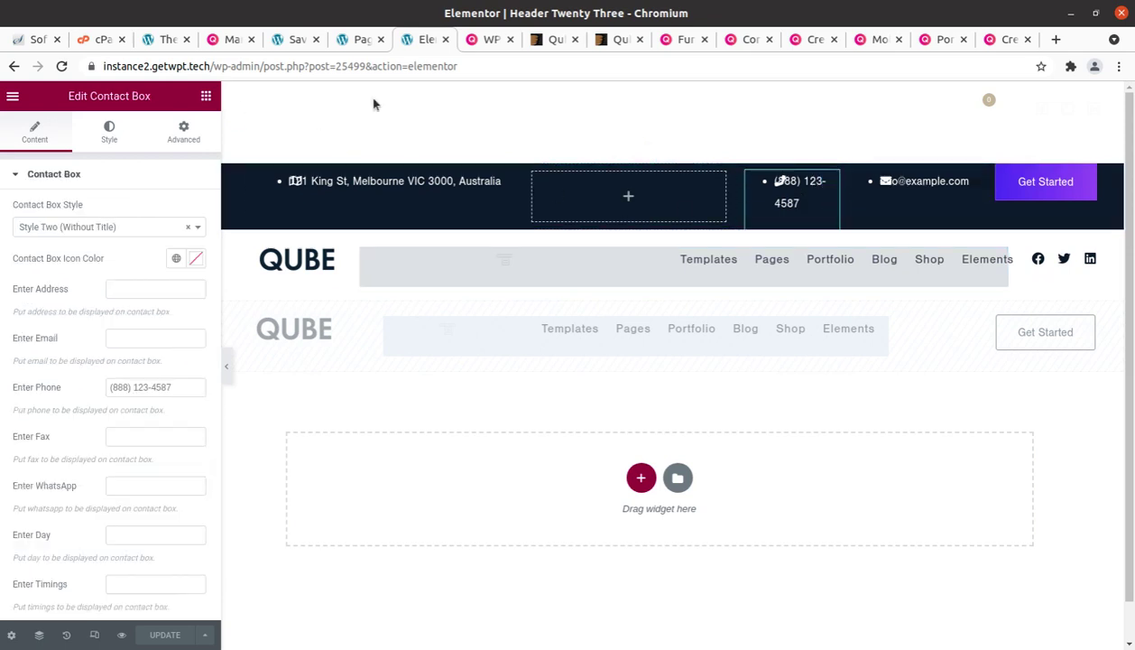
# Return to the Agency page, open it in Elementor and bring up the settings of the hero heading.
pyautogui.click(14, 69)
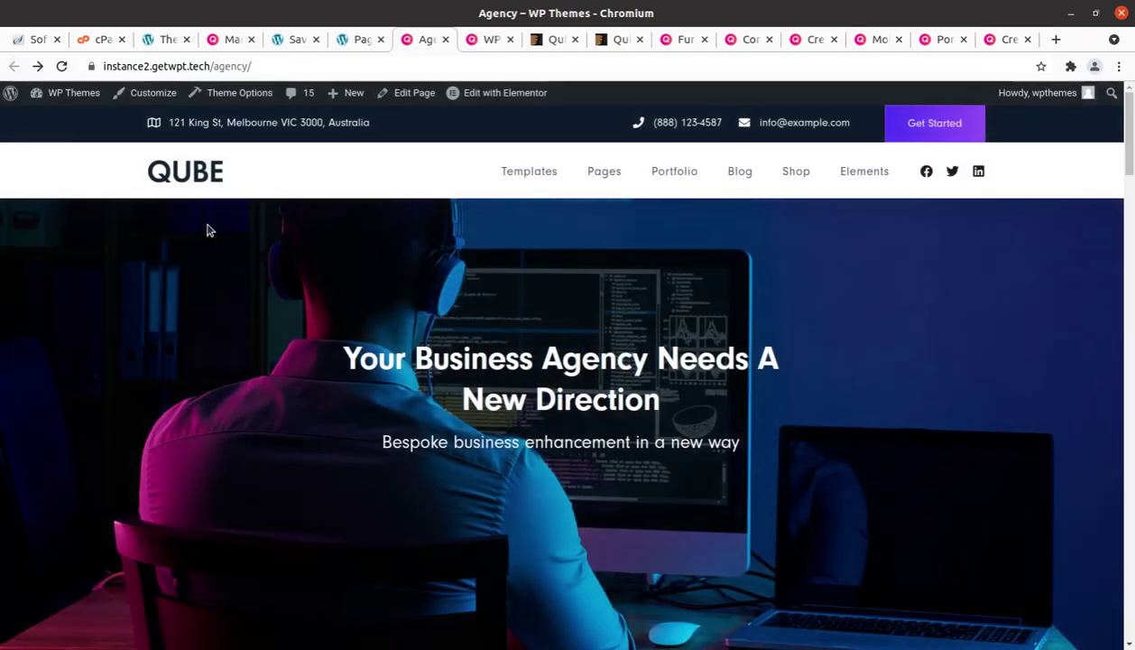
pyautogui.scroll(-5, 469, 384)
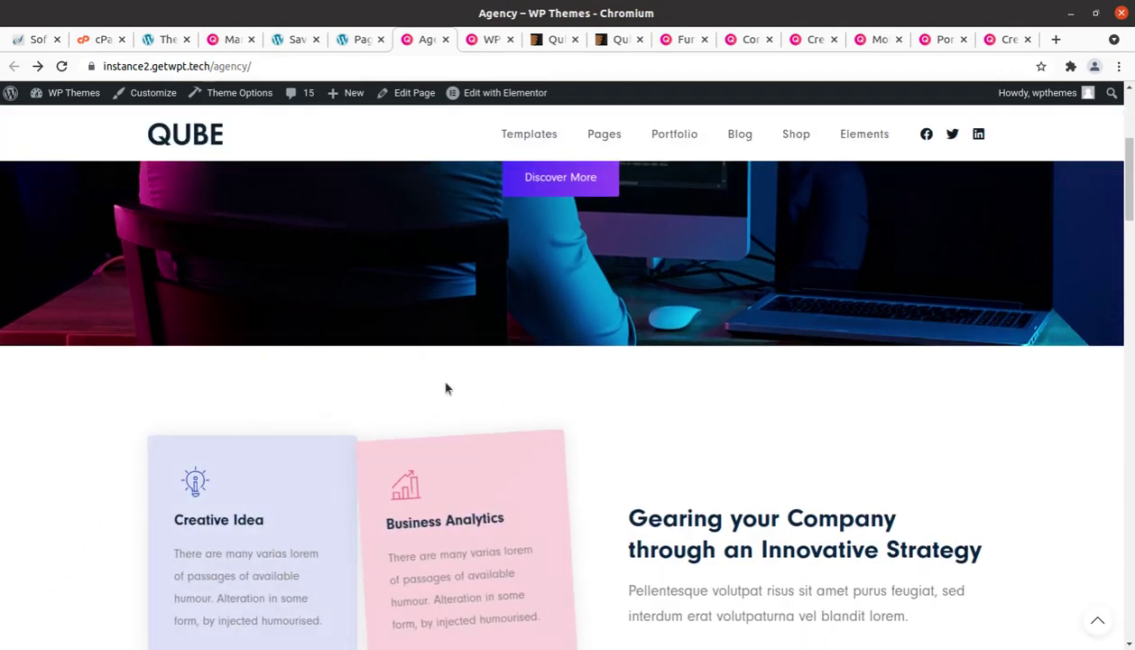
pyautogui.click(497, 99)
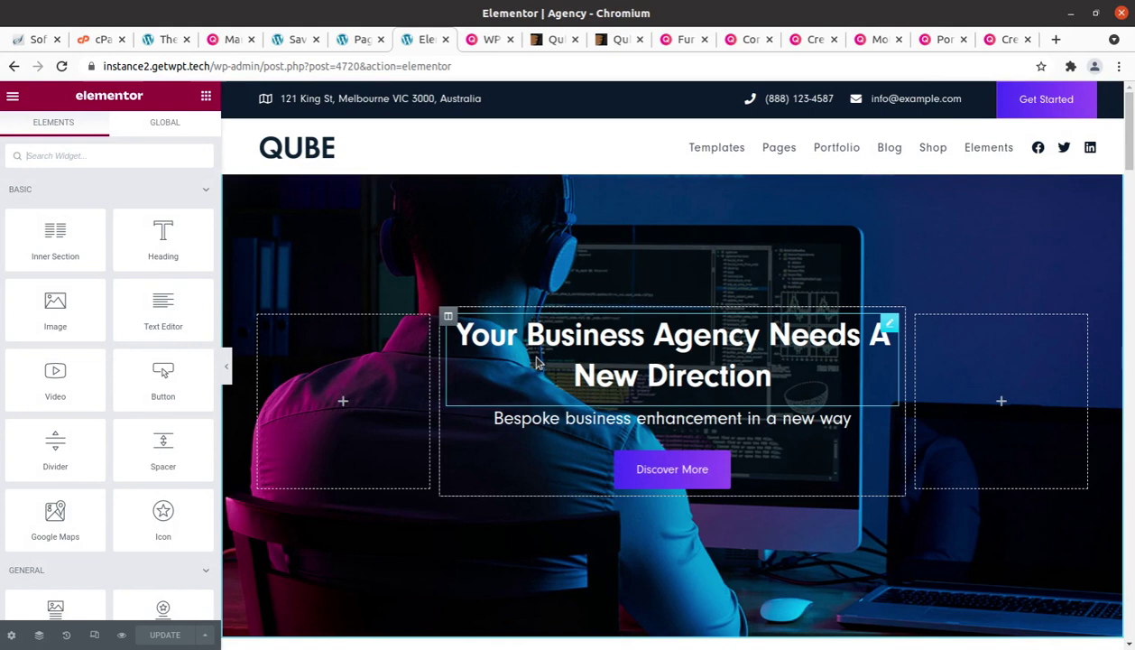
pyautogui.click(890, 327)
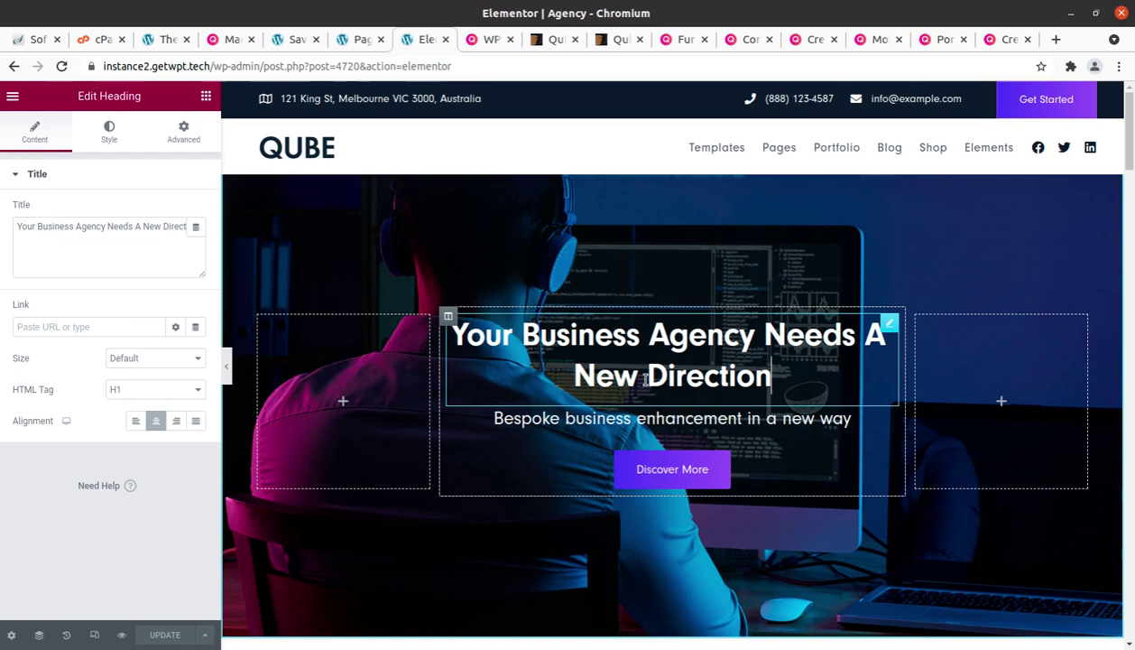
# Inspect the settings of the "Gearing your Company through an Innovative Strategy" heading and the spacer over the team photo.
pyautogui.scroll(-5, 502, 473)
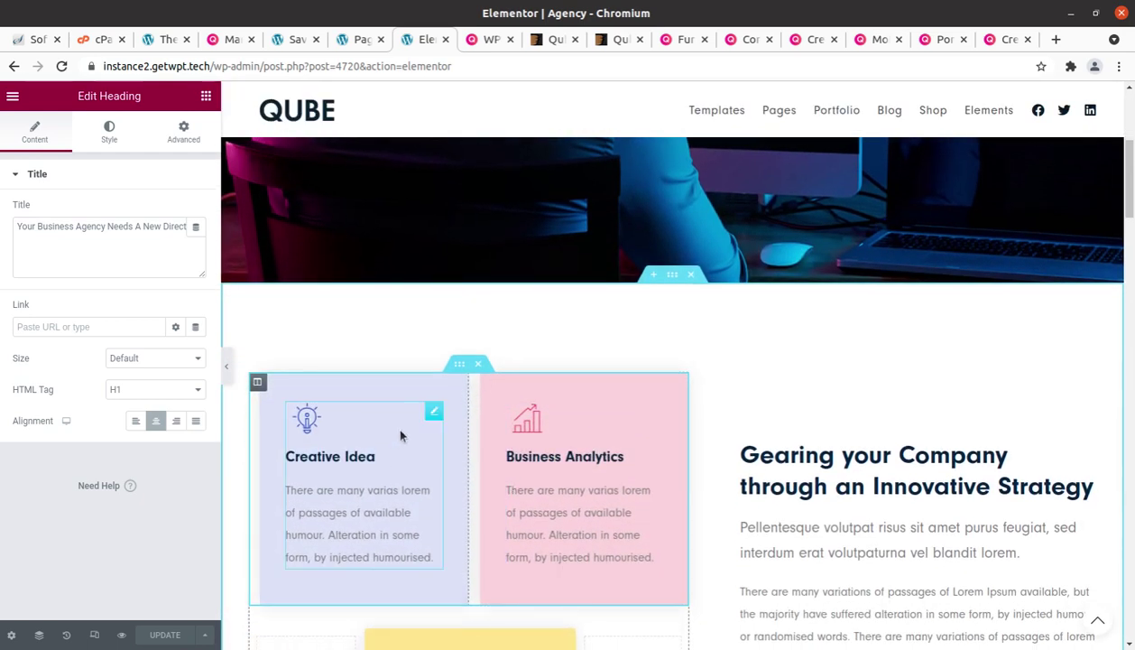
pyautogui.scroll(-2, 891, 501)
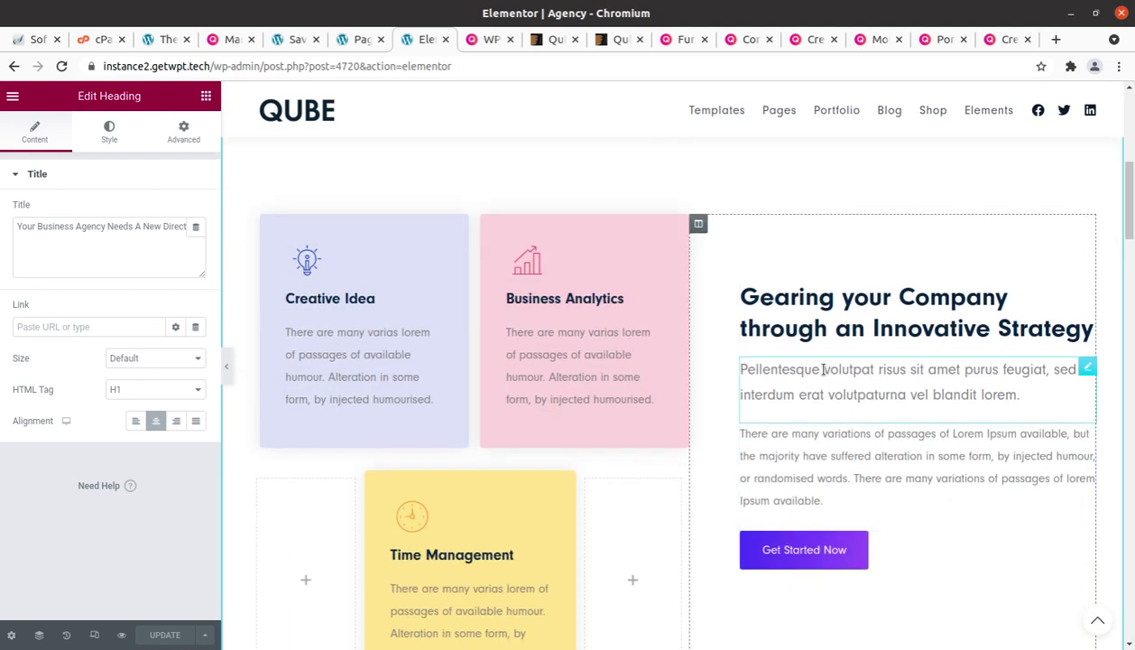
pyautogui.click(867, 321)
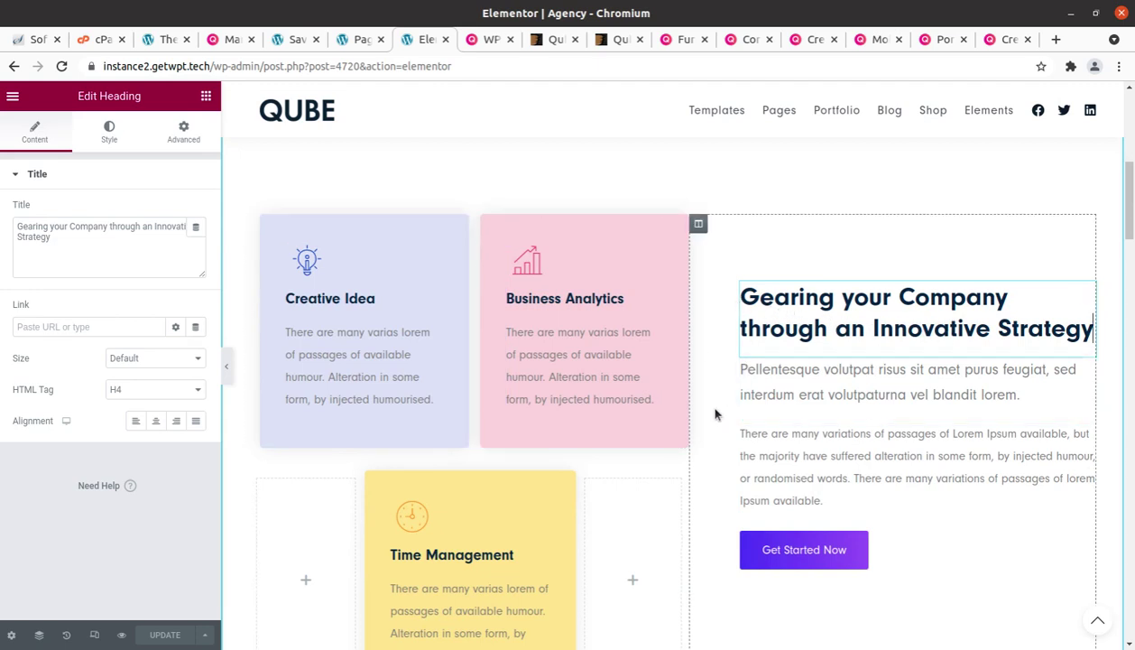
pyautogui.scroll(-5, 634, 419)
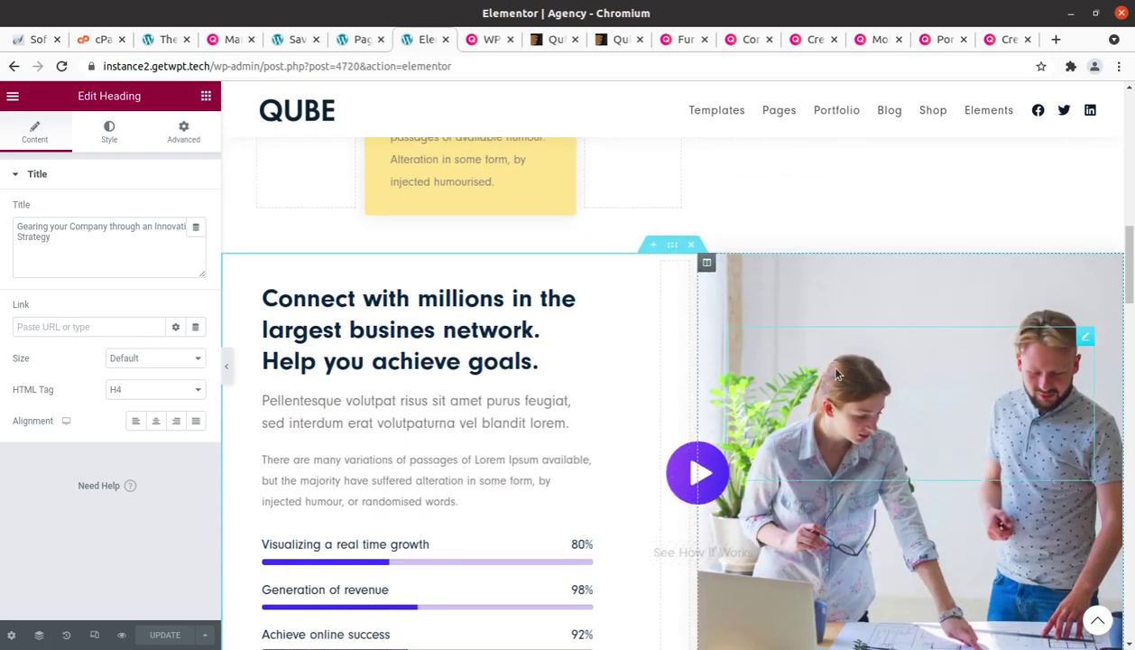
pyautogui.click(812, 300)
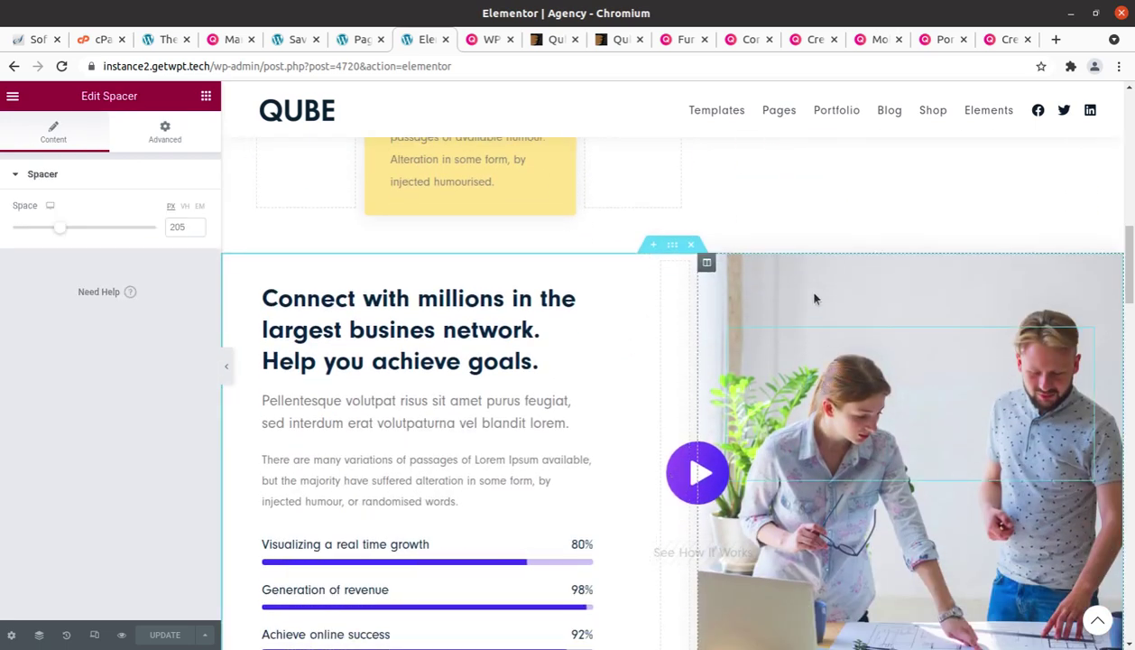
# Examine the Agency page sections in Elementor down to the service feature grid and back up to the hero banner.
pyautogui.scroll(-1, 524, 425)
pyautogui.scroll(-6, 524, 424)
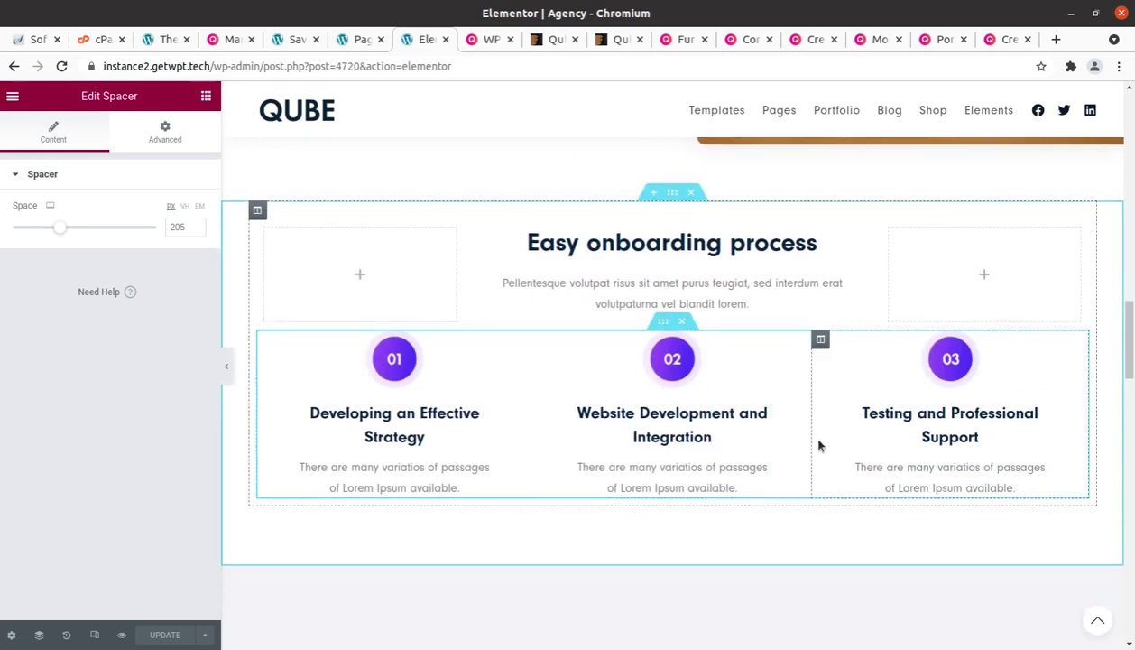
pyautogui.scroll(-3, 569, 381)
pyautogui.scroll(-2, 463, 465)
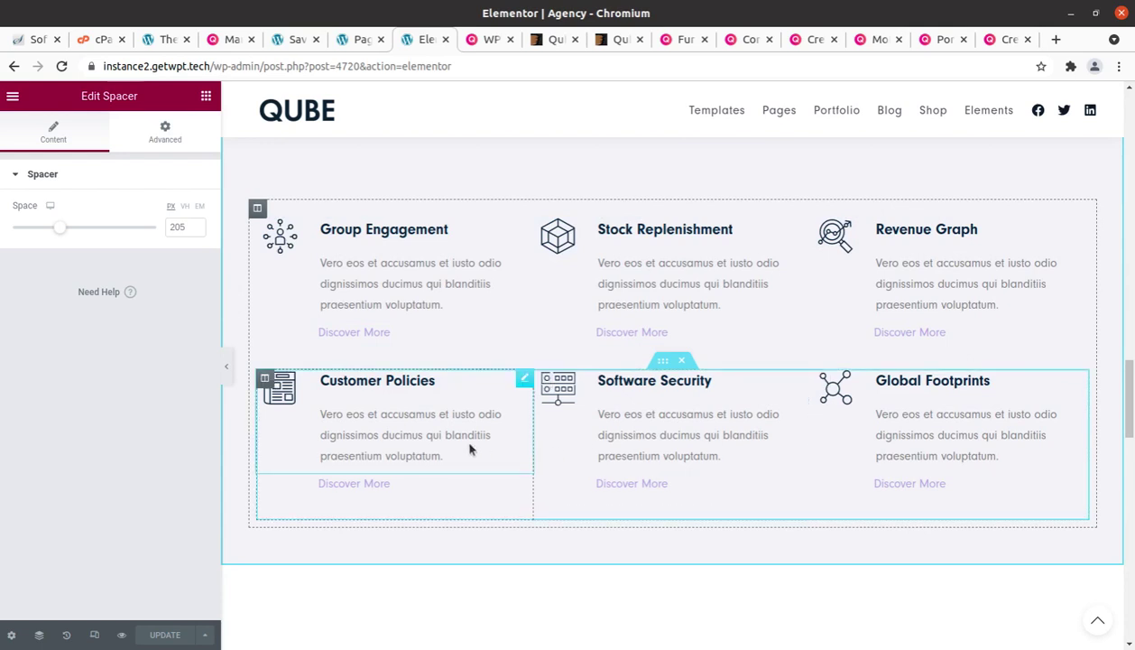
pyautogui.scroll(2, 605, 214)
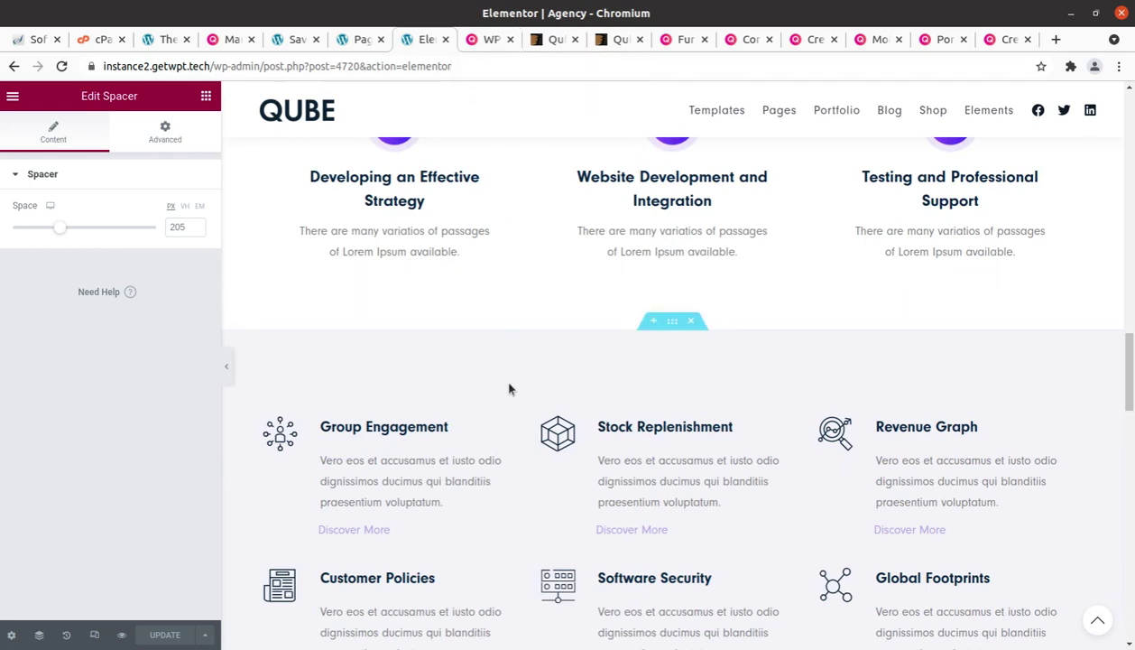
pyautogui.scroll(6, 509, 388)
pyautogui.scroll(1, 509, 388)
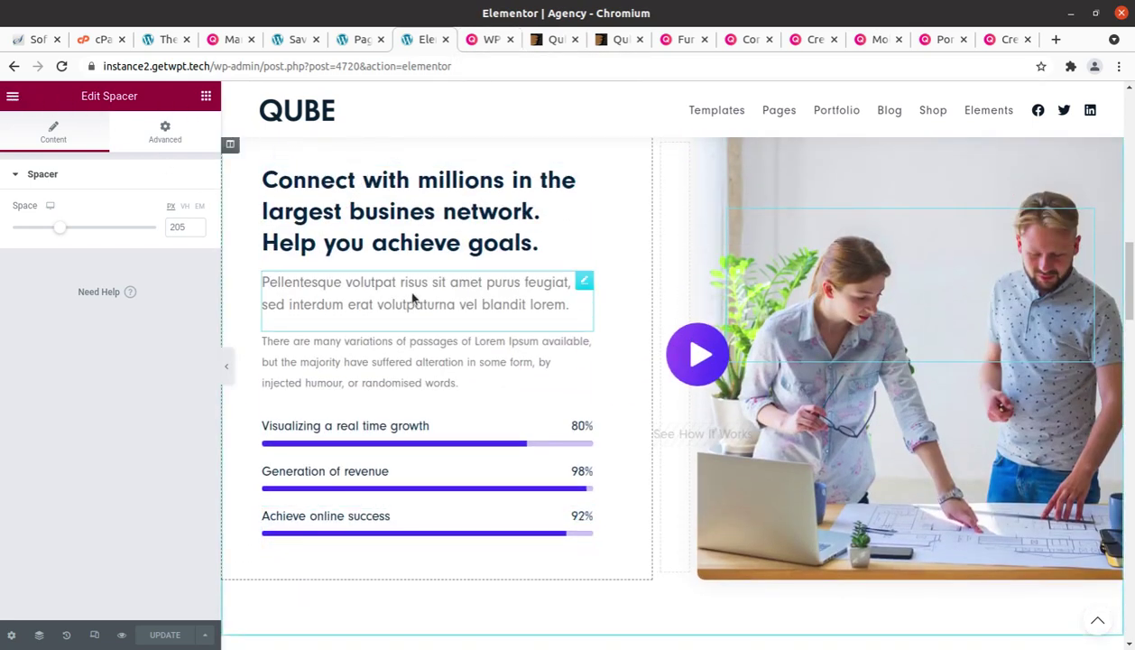
pyautogui.scroll(8, 412, 299)
pyautogui.scroll(3, 413, 299)
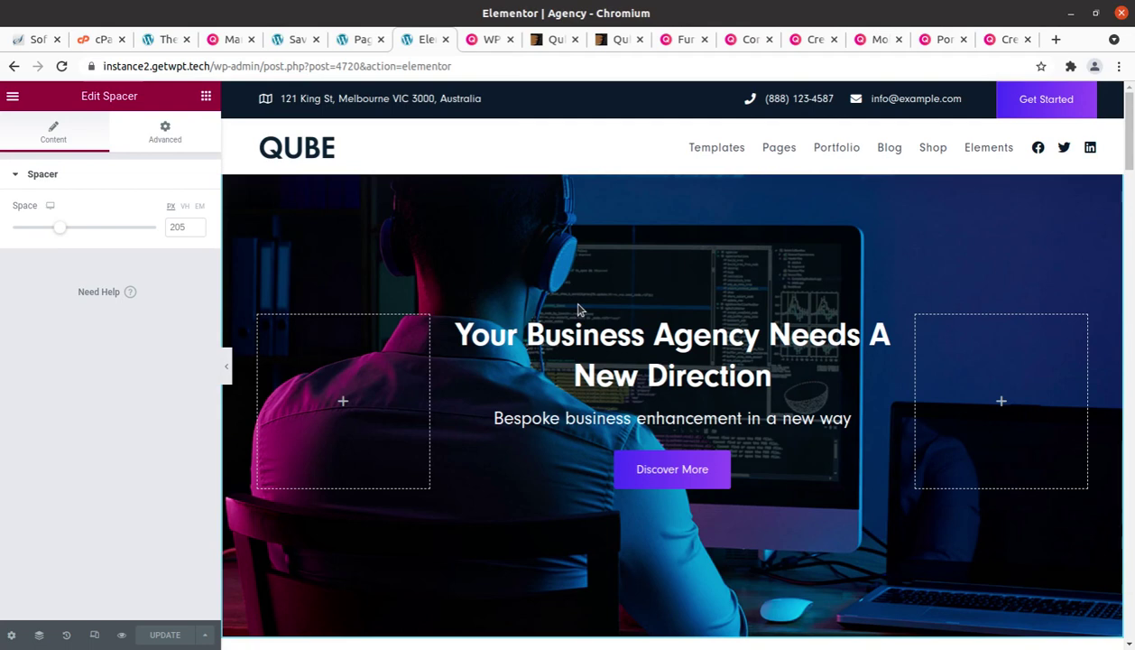
# View the Furniture demo page and the demo page open beside it.
pyautogui.click(684, 40)
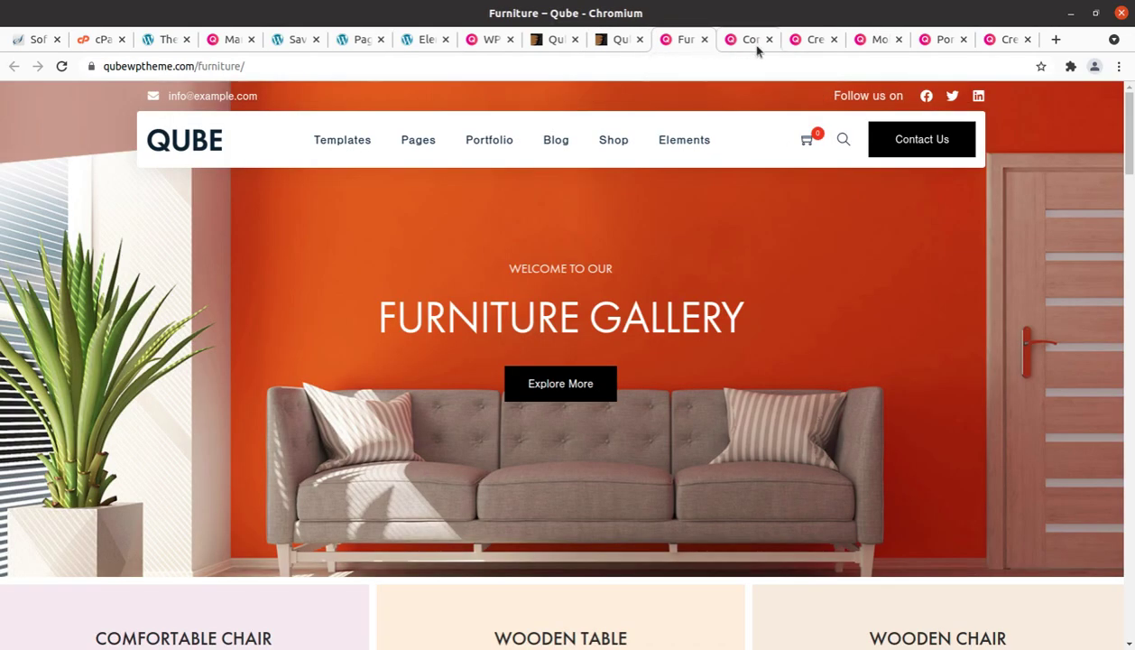
pyautogui.click(750, 46)
pyautogui.click(686, 46)
# Go past the footer theme options to the Saved Templates list and examine its custom and sticky header templates.
pyautogui.click(167, 40)
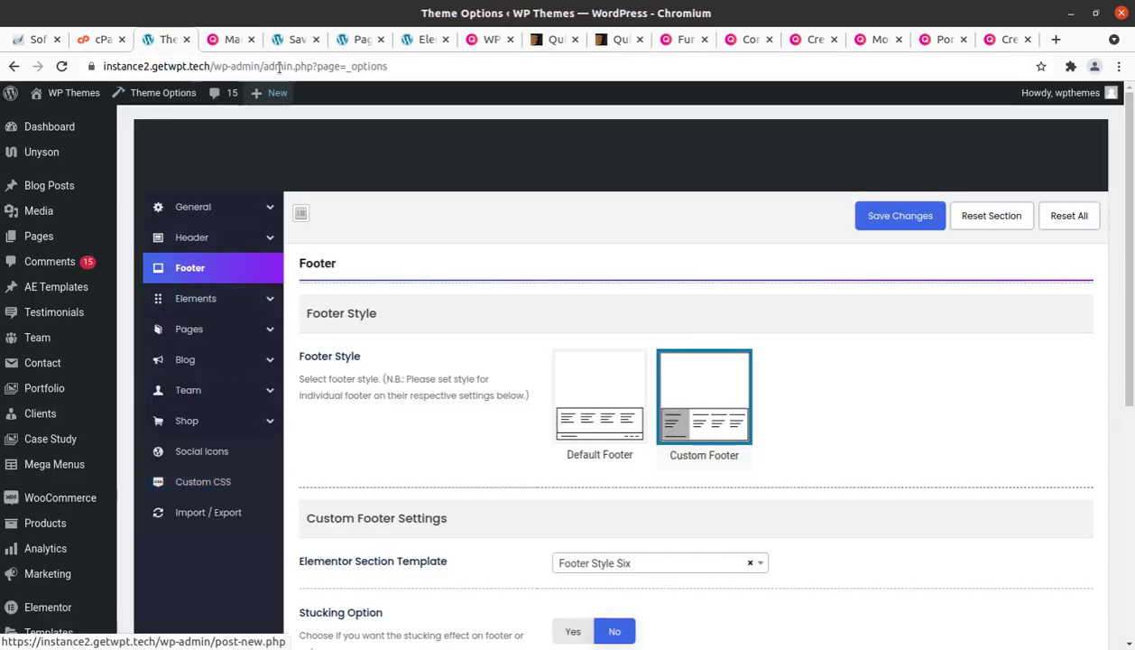
pyautogui.click(290, 33)
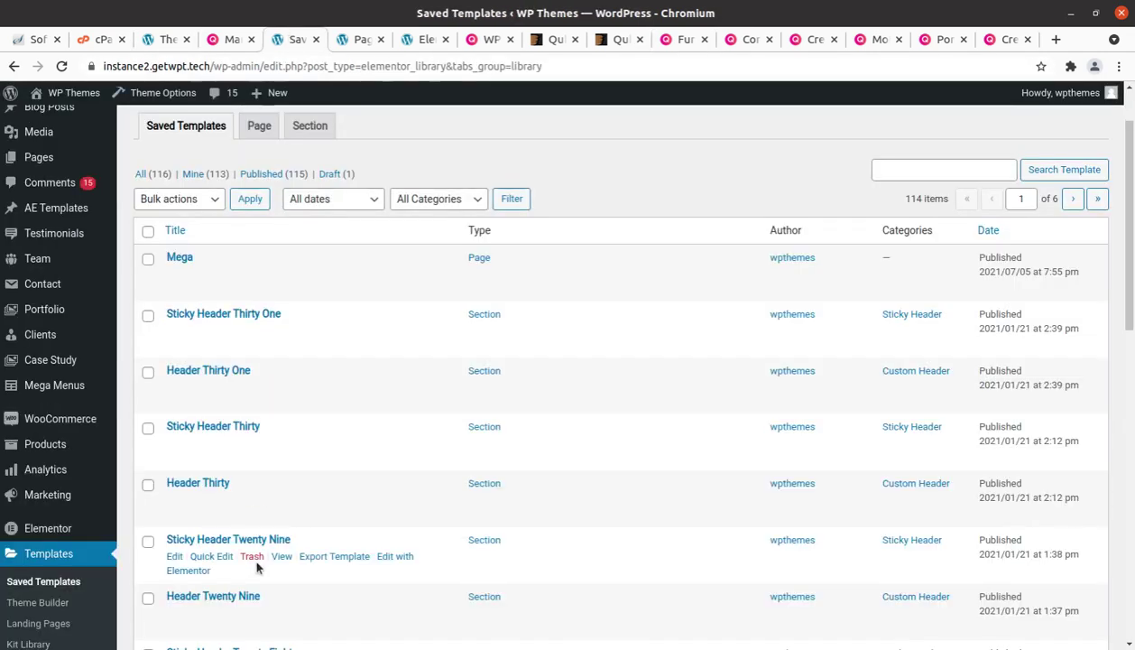
pyautogui.scroll(1, 252, 552)
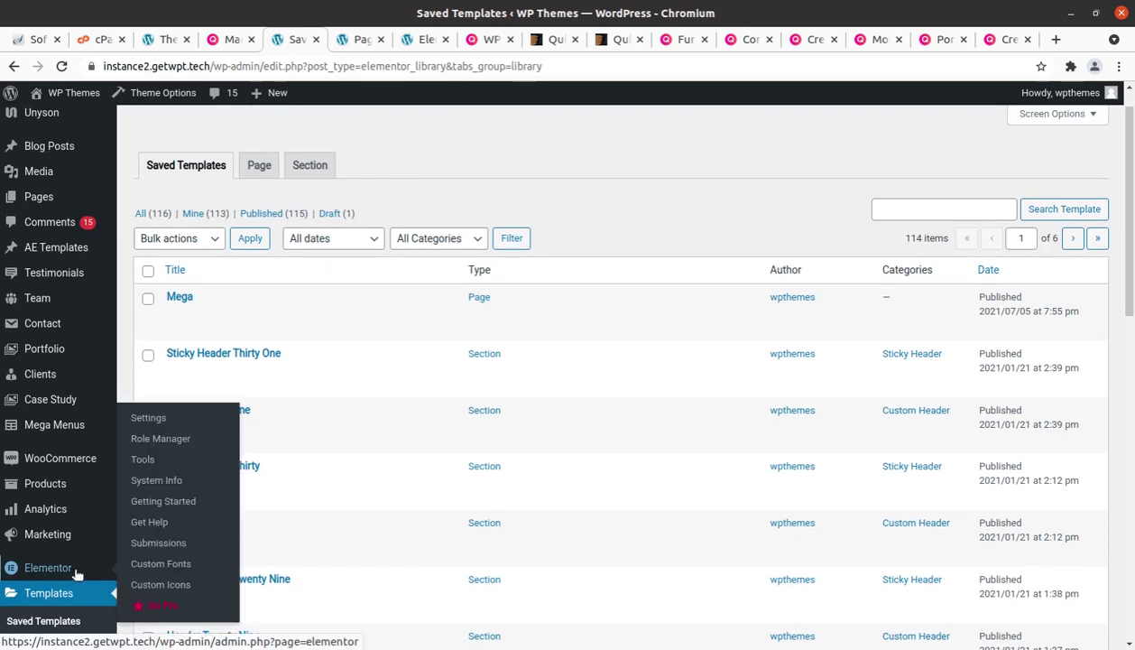
pyautogui.scroll(-3, 316, 380)
pyautogui.scroll(-9, 316, 380)
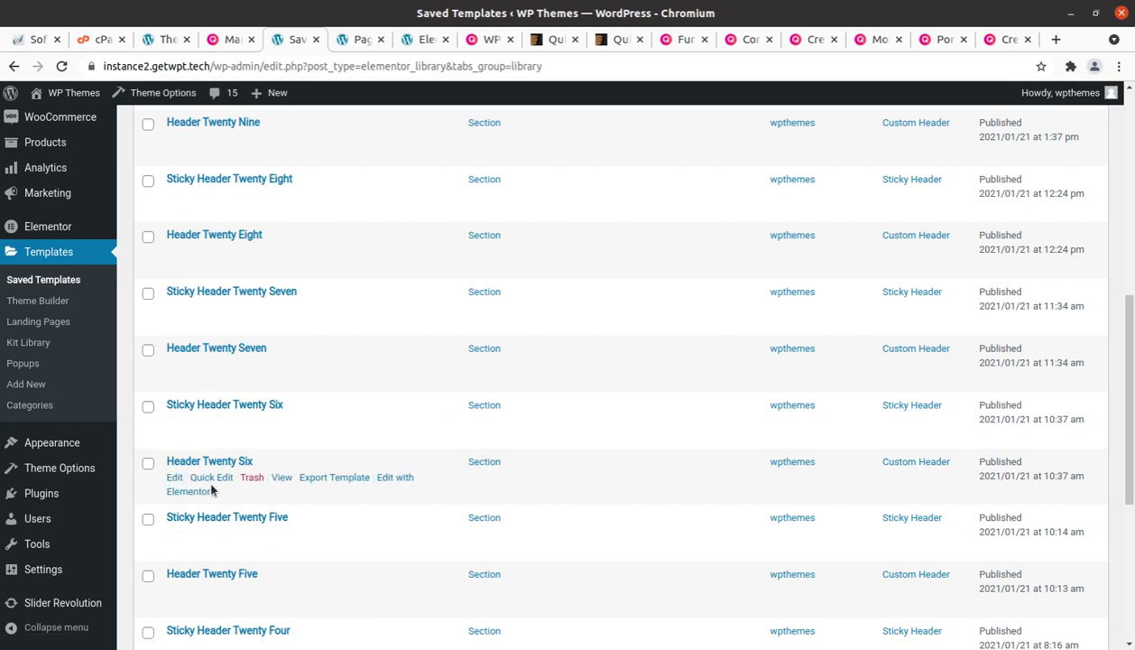
pyautogui.scroll(-8, 212, 491)
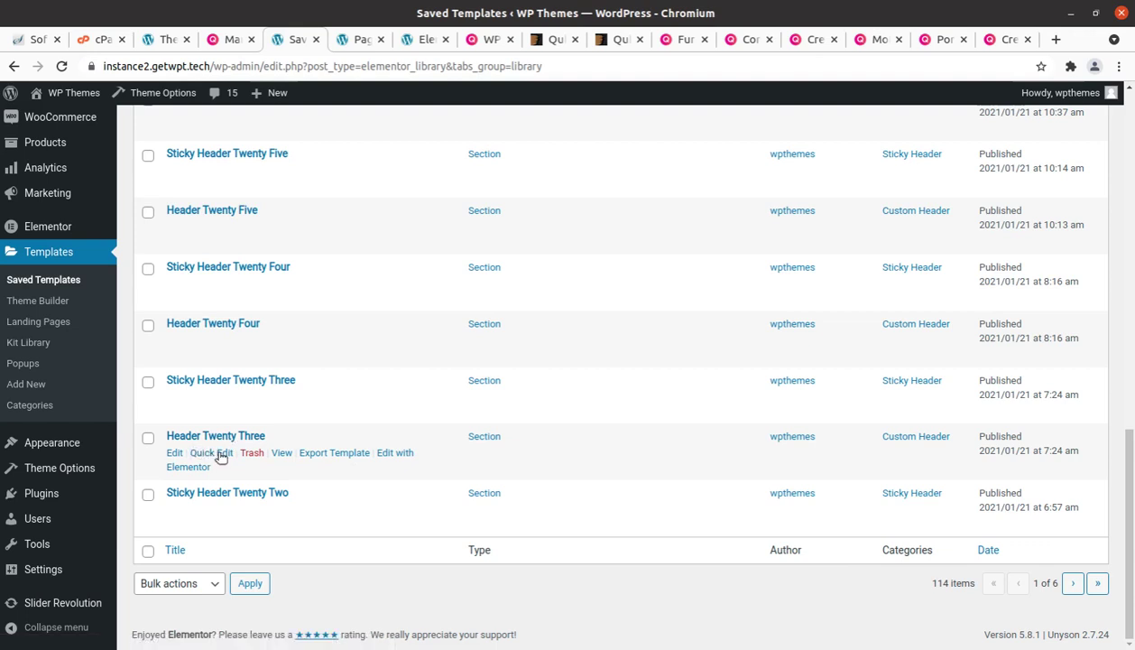
pyautogui.scroll(4, 257, 480)
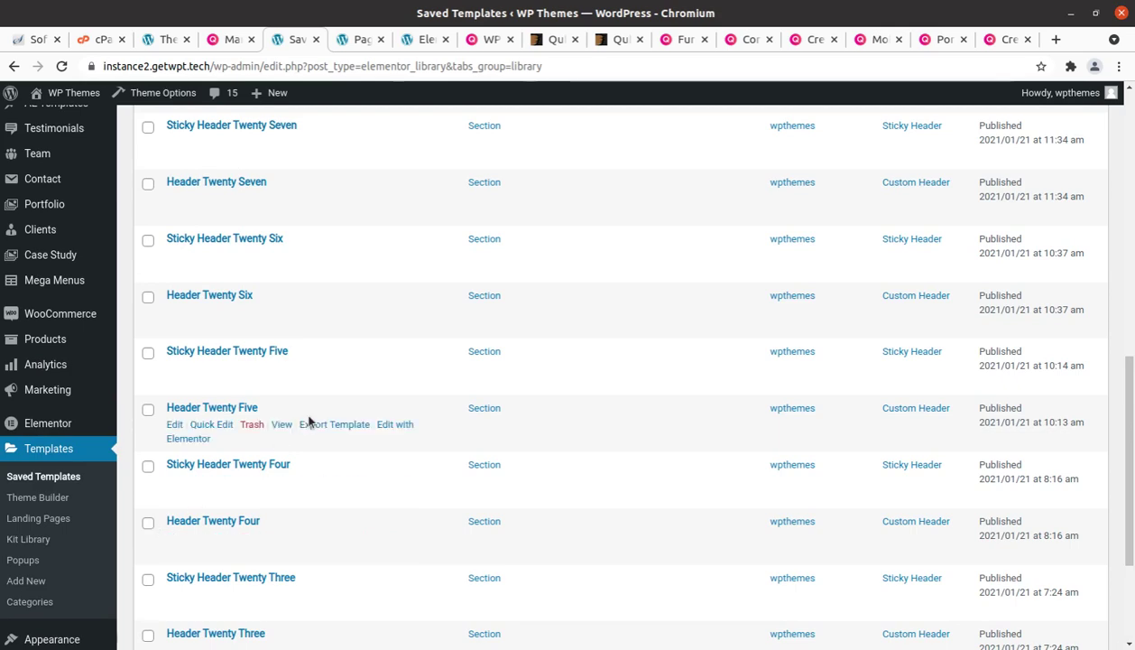
pyautogui.scroll(5, 308, 421)
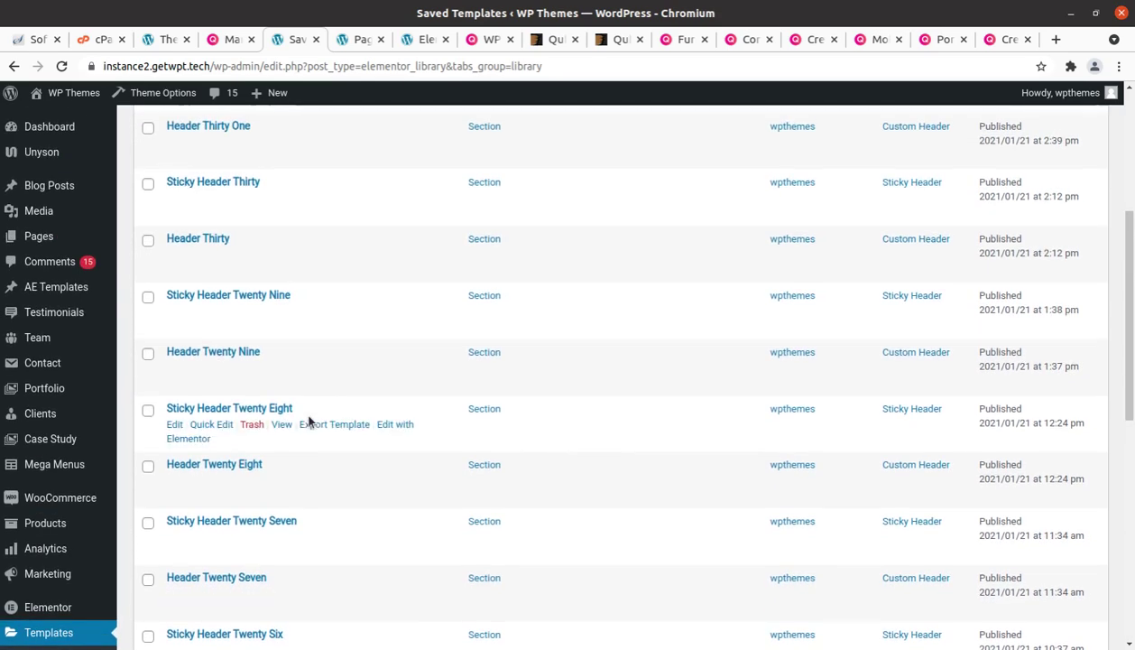
pyautogui.scroll(3, 307, 421)
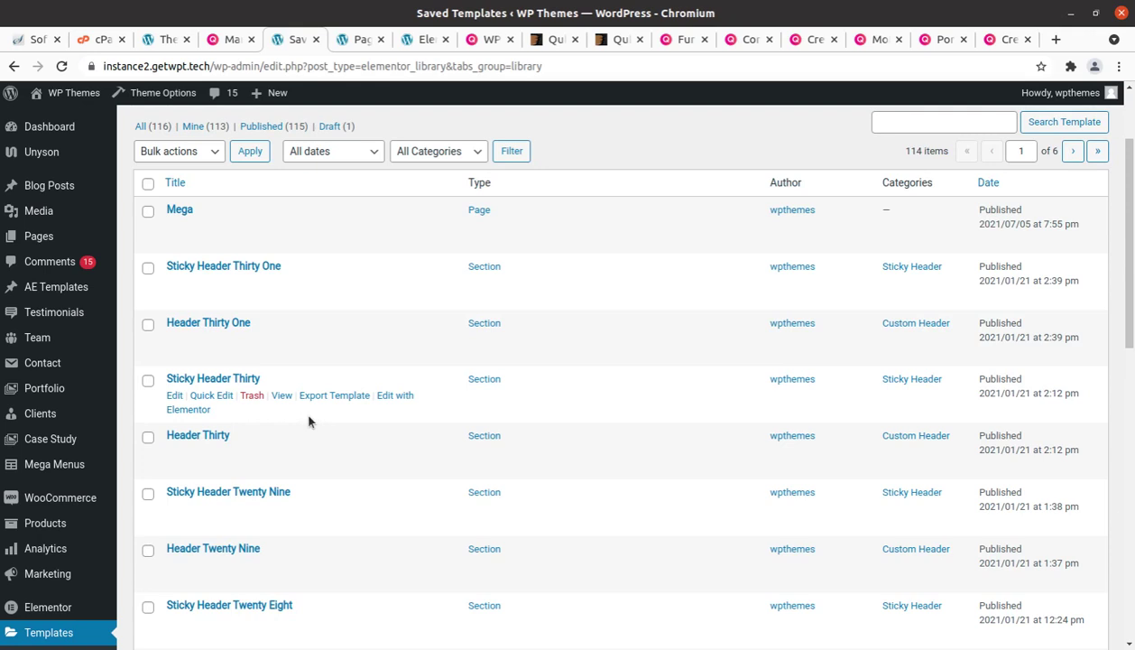
pyautogui.scroll(2, 307, 422)
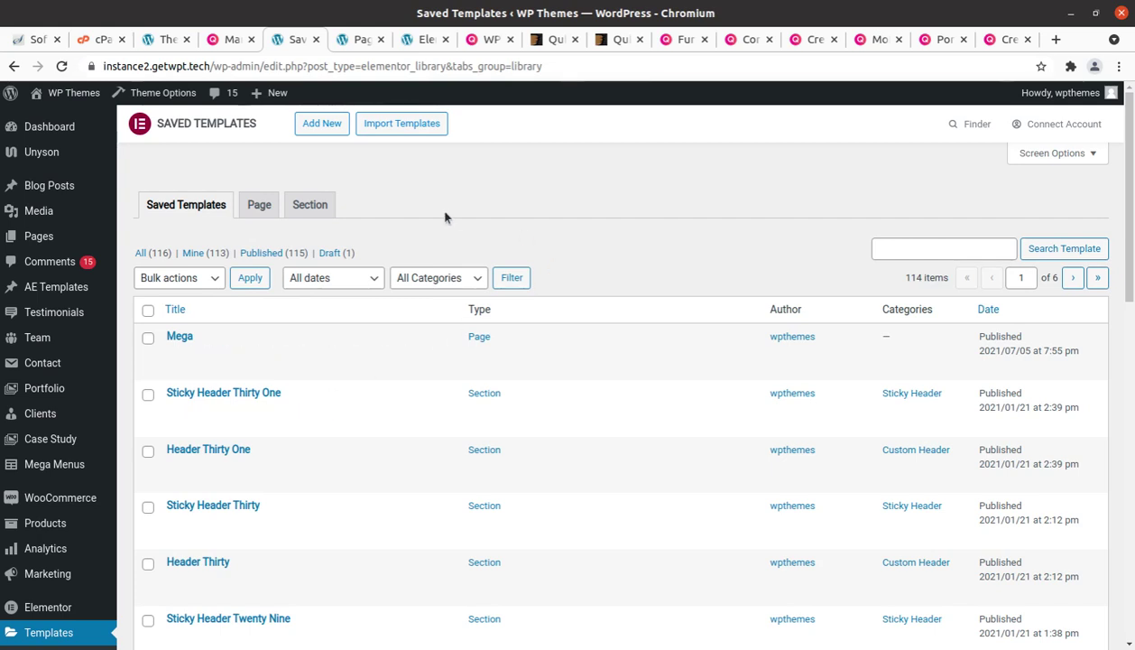
# Go to the WordPress dashboard, open the site in a new browser tab and examine the upper part of its home page.
pyautogui.click(50, 133)
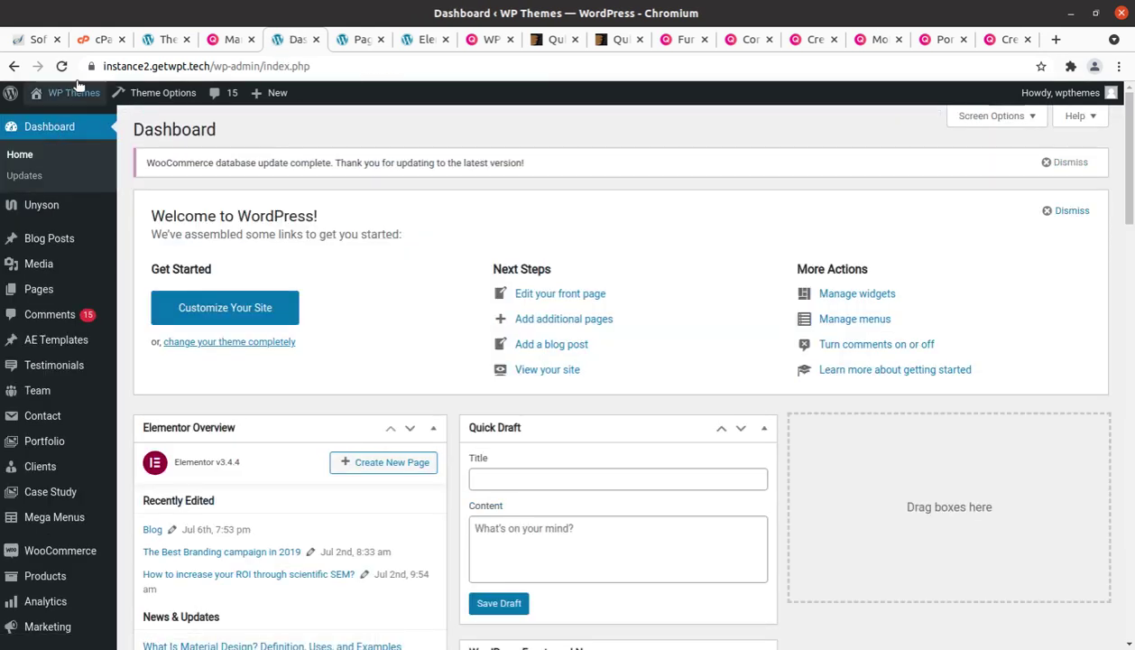
pyautogui.moveTo(60, 97)
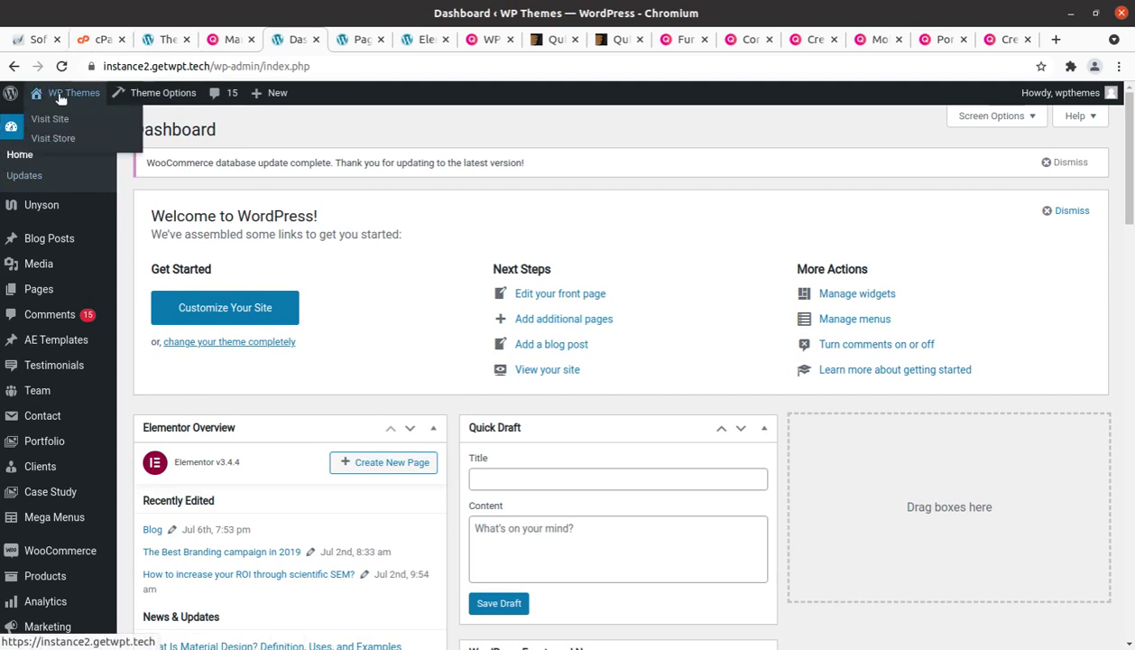
pyautogui.middleClick(54, 122)
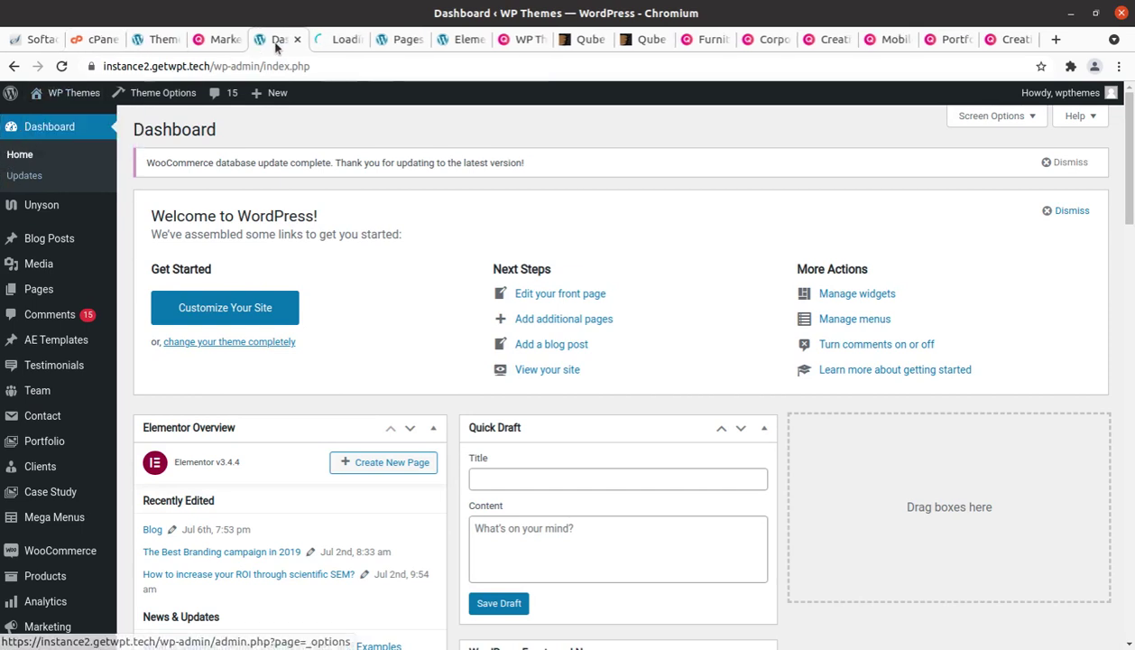
pyautogui.click(332, 39)
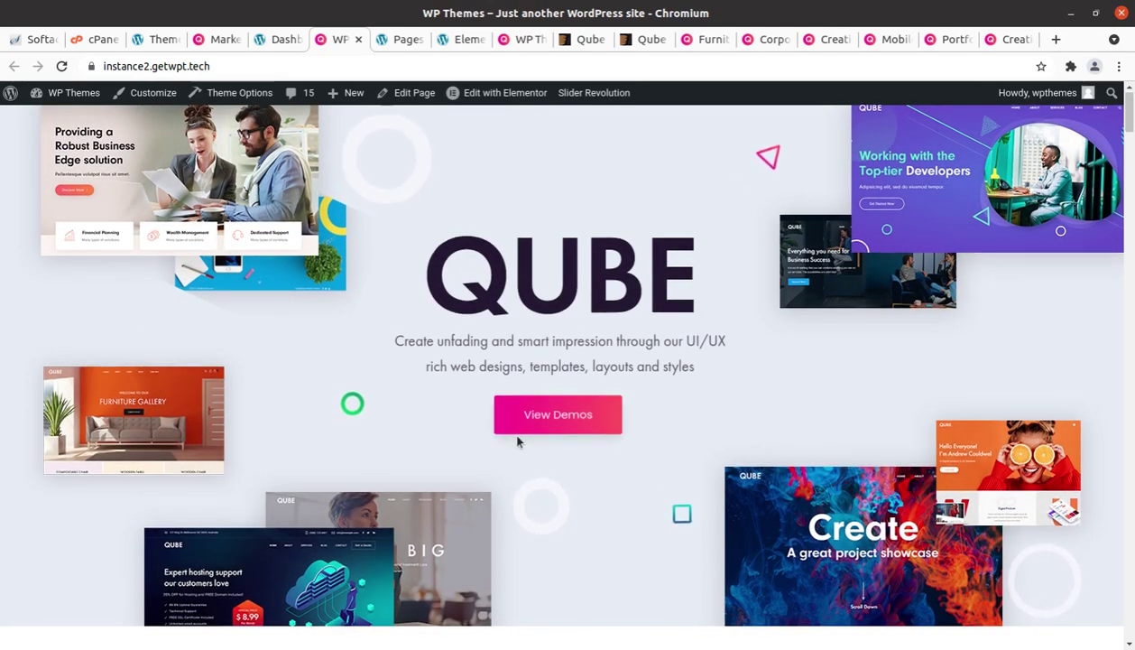
pyautogui.scroll(-2, 520, 441)
pyautogui.scroll(-1, 517, 441)
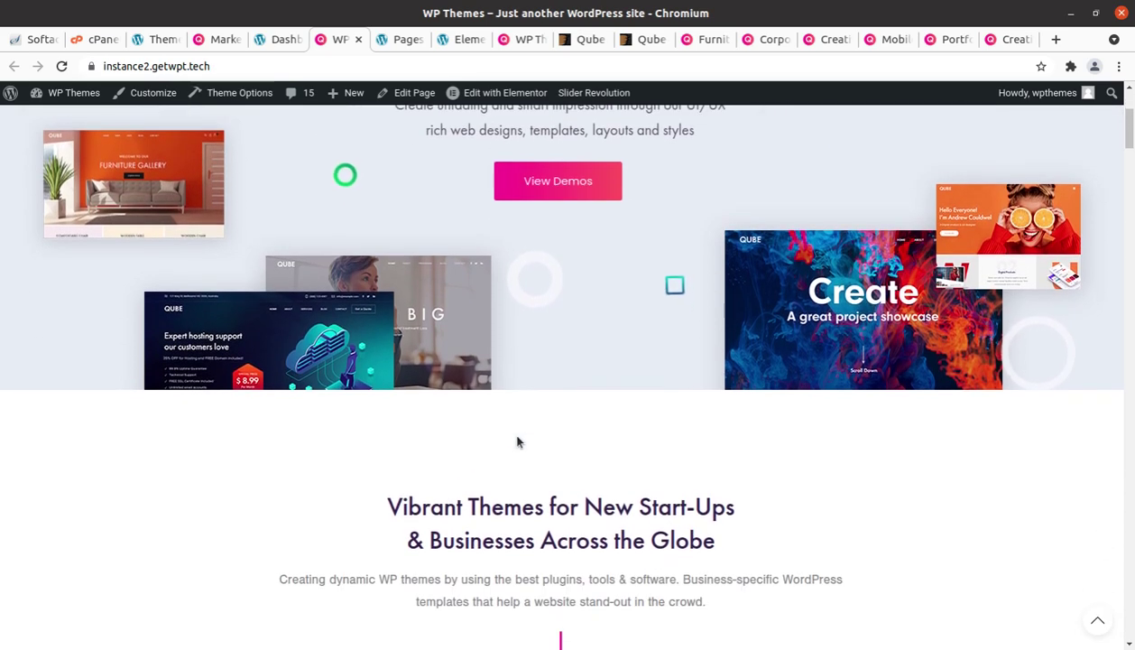
pyautogui.scroll(-2, 518, 439)
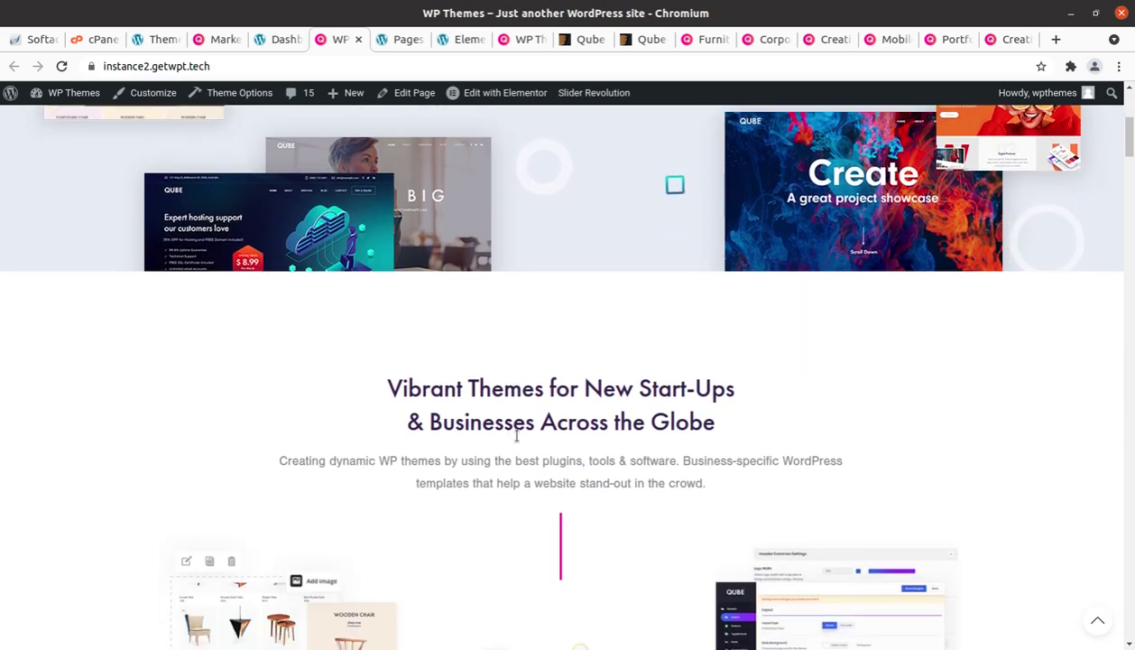